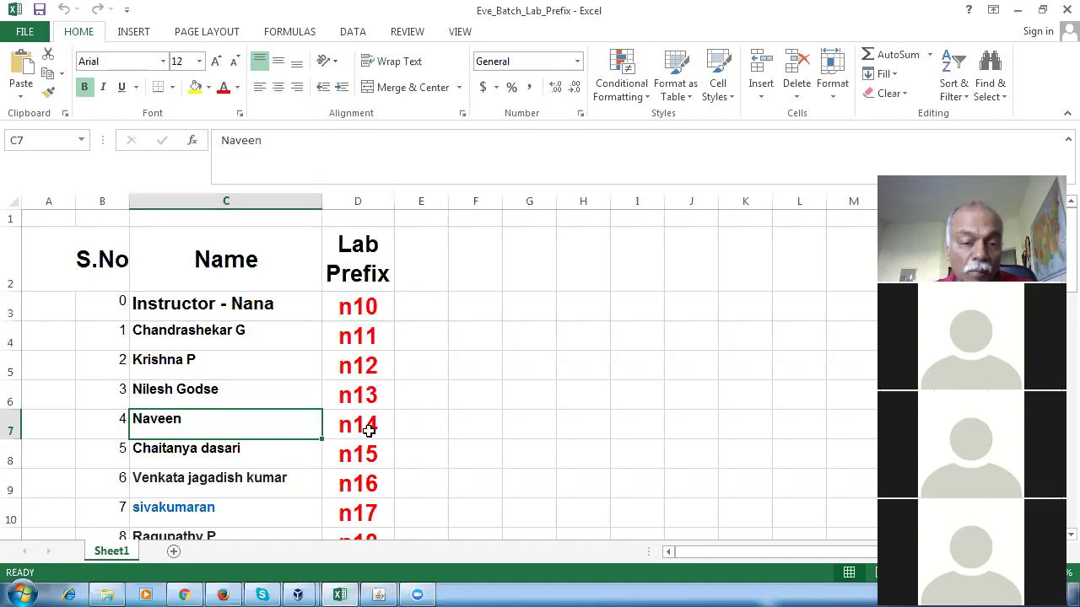
Compare the instructor's prefix n10 with lab prefixes n14 and n16 for rows 7 and 9.
{"action": "left_click", "coordinate": [357, 315]}
{"action": "left_click", "coordinate": [386, 425]}
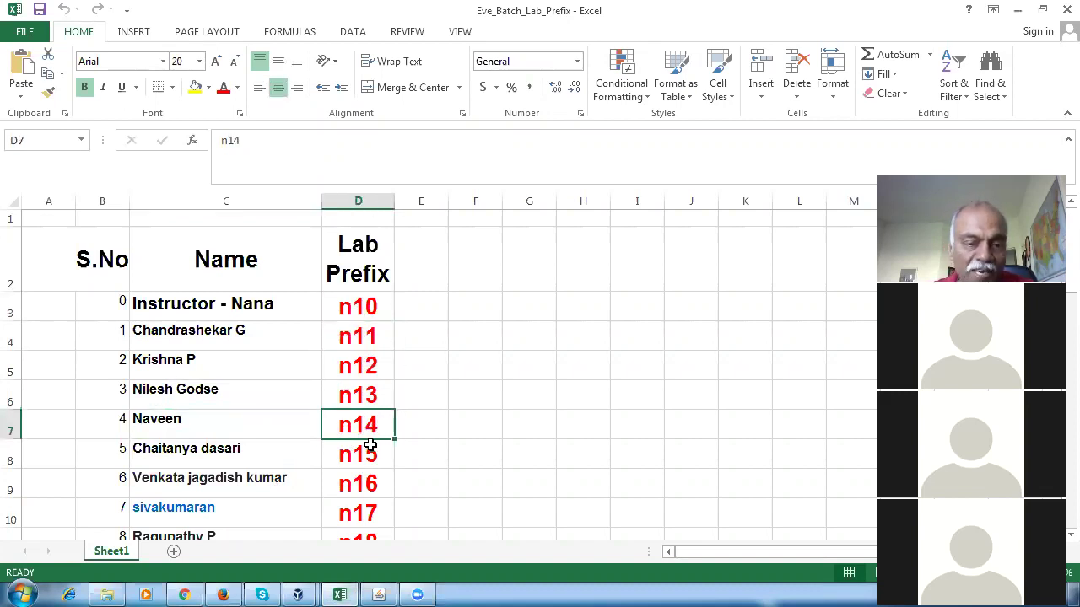
{"action": "left_click", "coordinate": [361, 311]}
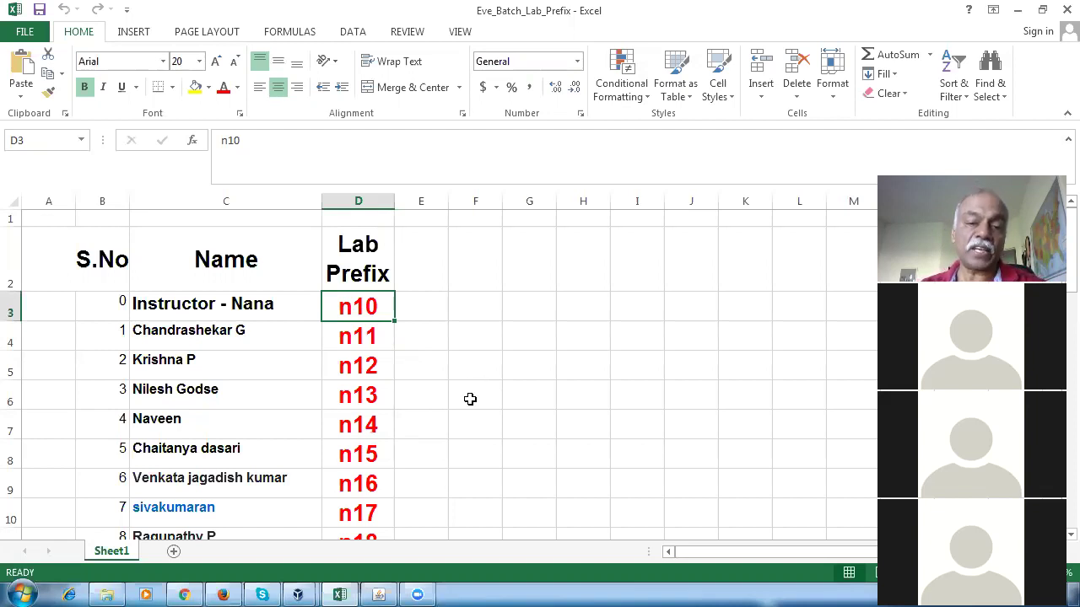
{"action": "left_click", "coordinate": [470, 398]}
{"action": "left_click", "coordinate": [355, 317]}
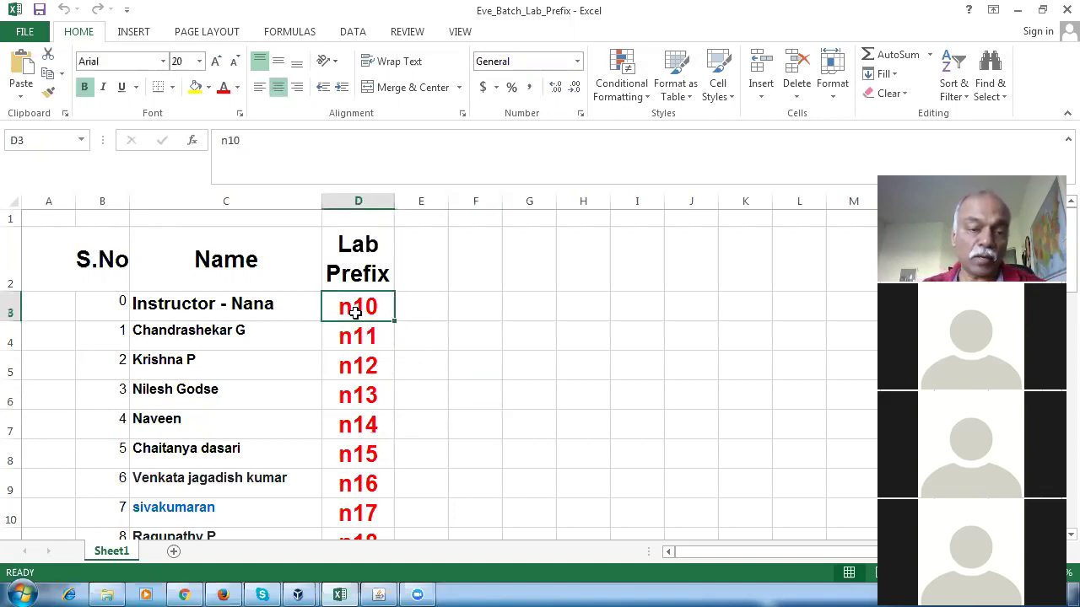
{"action": "left_click", "coordinate": [284, 426]}
{"action": "left_click", "coordinate": [339, 422]}
{"action": "left_click", "coordinate": [234, 485]}
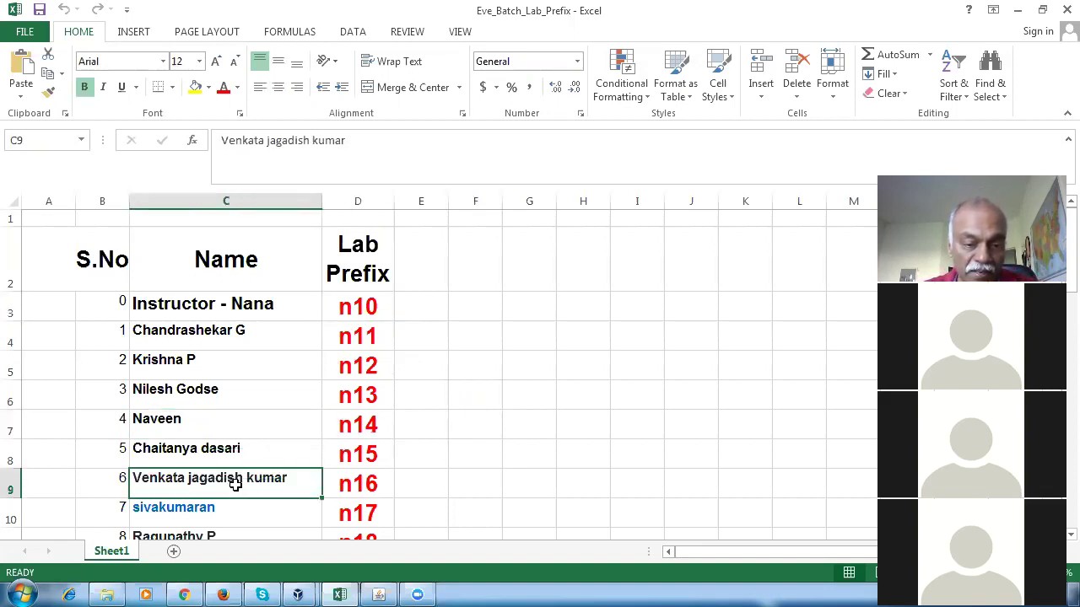
{"action": "left_click", "coordinate": [381, 491]}
Scroll the prefix sheet and check lab prefix n11 against the instructor's n10.
{"action": "scroll", "coordinate": [487, 497], "scroll_direction": "down", "scroll_amount": 2}
{"action": "scroll", "coordinate": [485, 497], "scroll_direction": "down", "scroll_amount": 1}
{"action": "scroll", "coordinate": [485, 497], "scroll_direction": "down", "scroll_amount": 4}
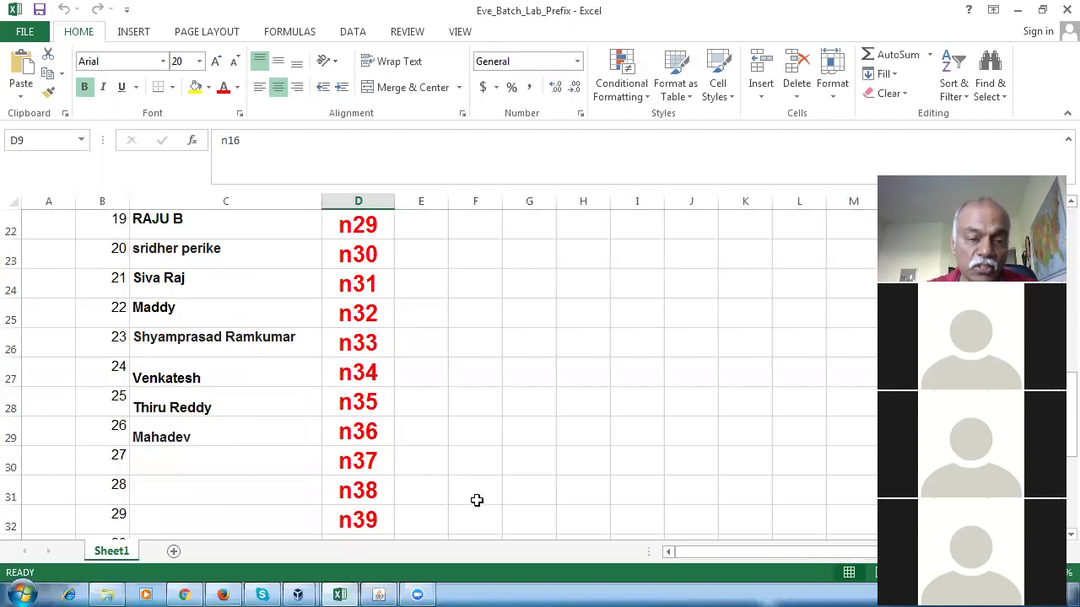
{"action": "scroll", "coordinate": [476, 500], "scroll_direction": "up", "scroll_amount": 1}
{"action": "scroll", "coordinate": [477, 502], "scroll_direction": "up", "scroll_amount": 2}
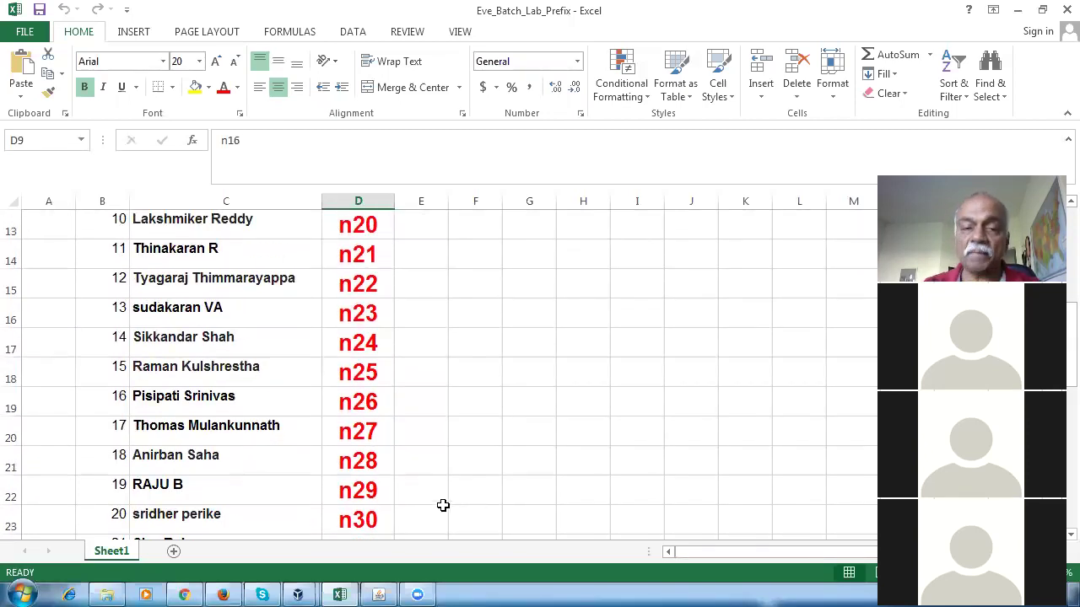
{"action": "scroll", "coordinate": [445, 506], "scroll_direction": "up", "scroll_amount": 4}
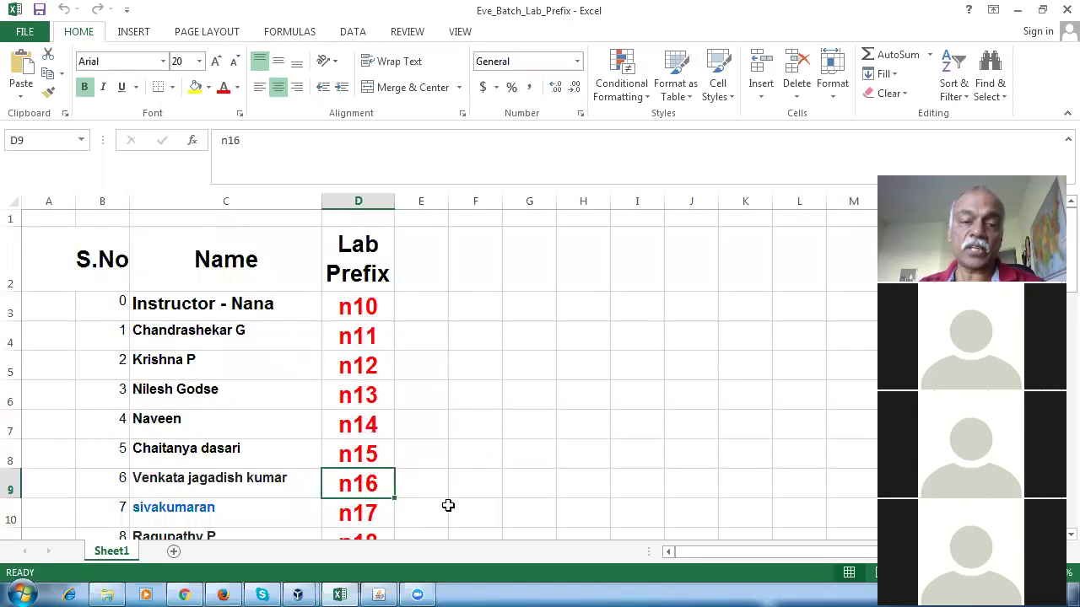
{"action": "left_click", "coordinate": [355, 337]}
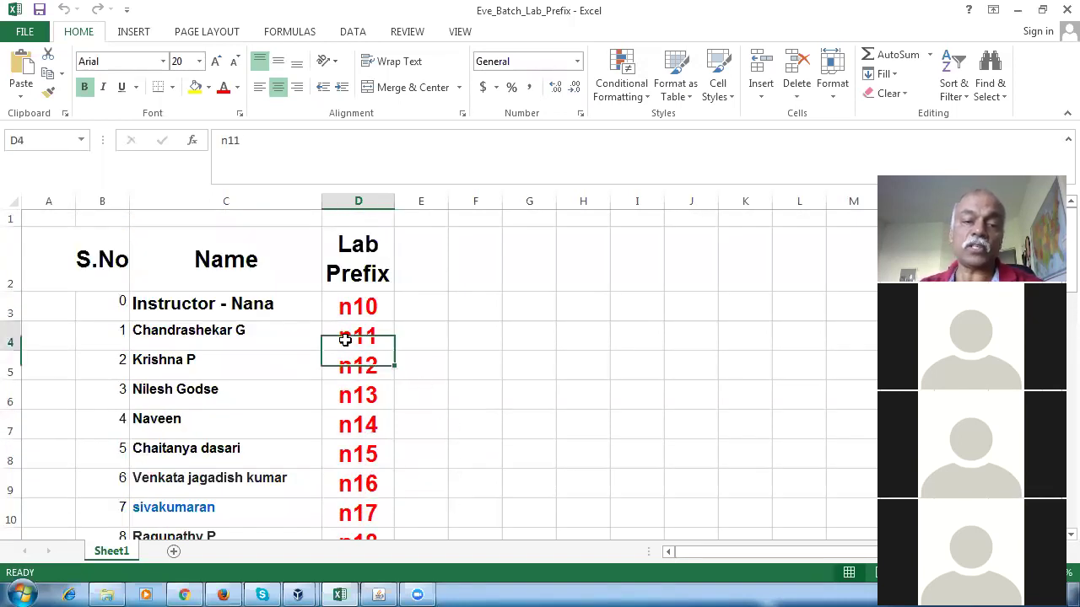
{"action": "left_click", "coordinate": [482, 342]}
{"action": "left_click", "coordinate": [349, 310]}
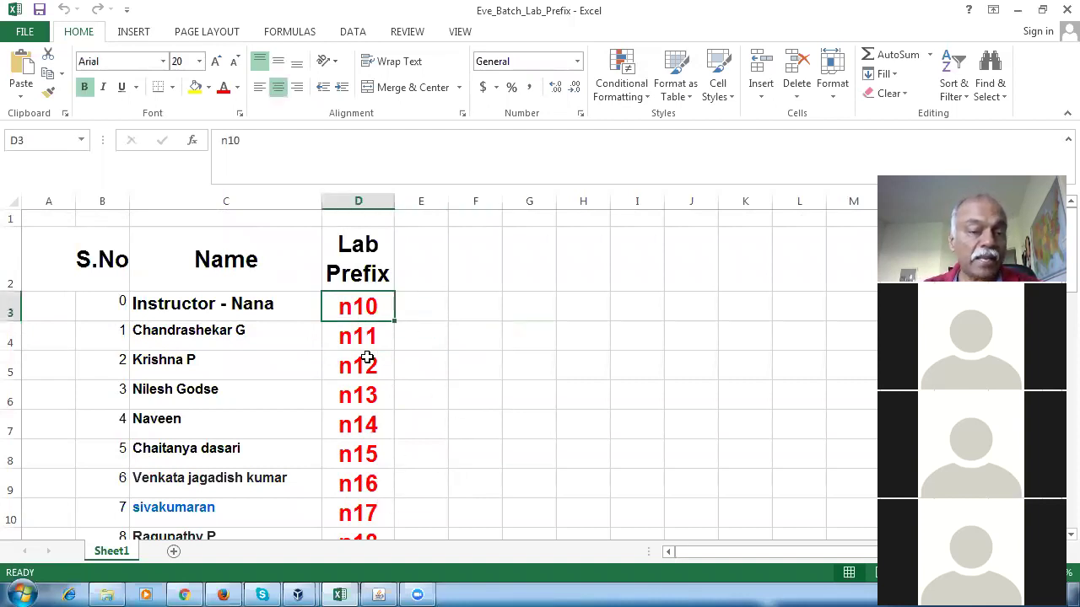
Check the row 10 name, then cancel and exit the Outlook 2013 welcome wizard.
{"action": "left_click", "coordinate": [199, 517]}
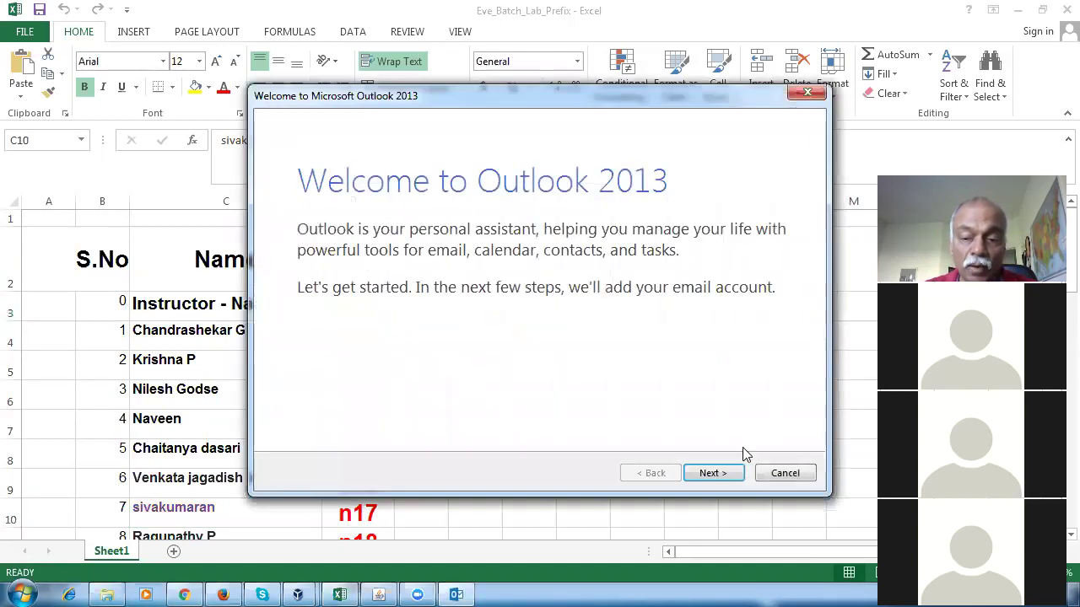
{"action": "left_click", "coordinate": [778, 473]}
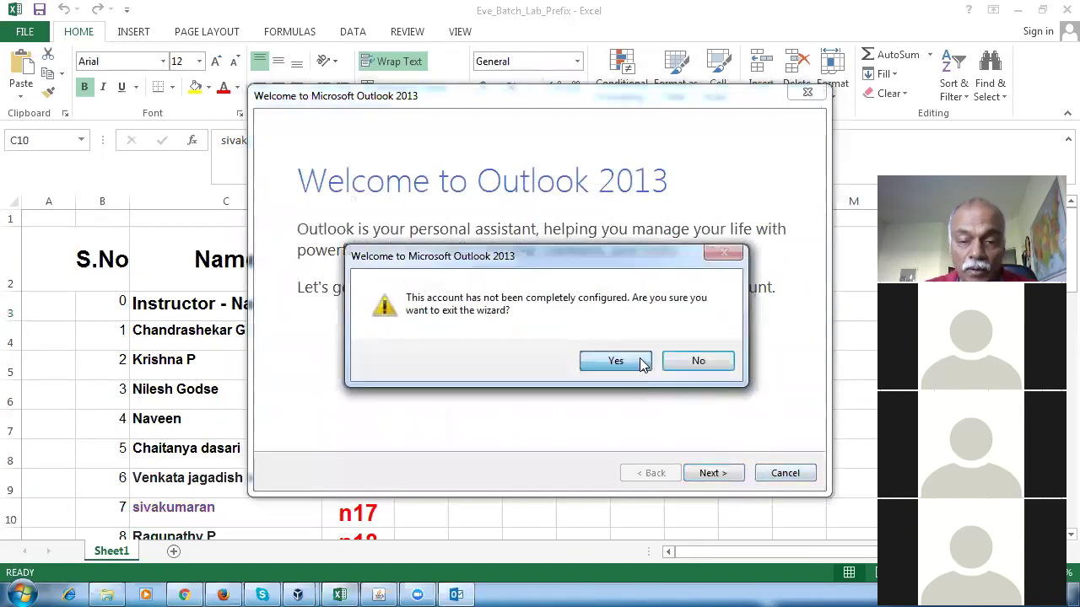
{"action": "left_click", "coordinate": [614, 360]}
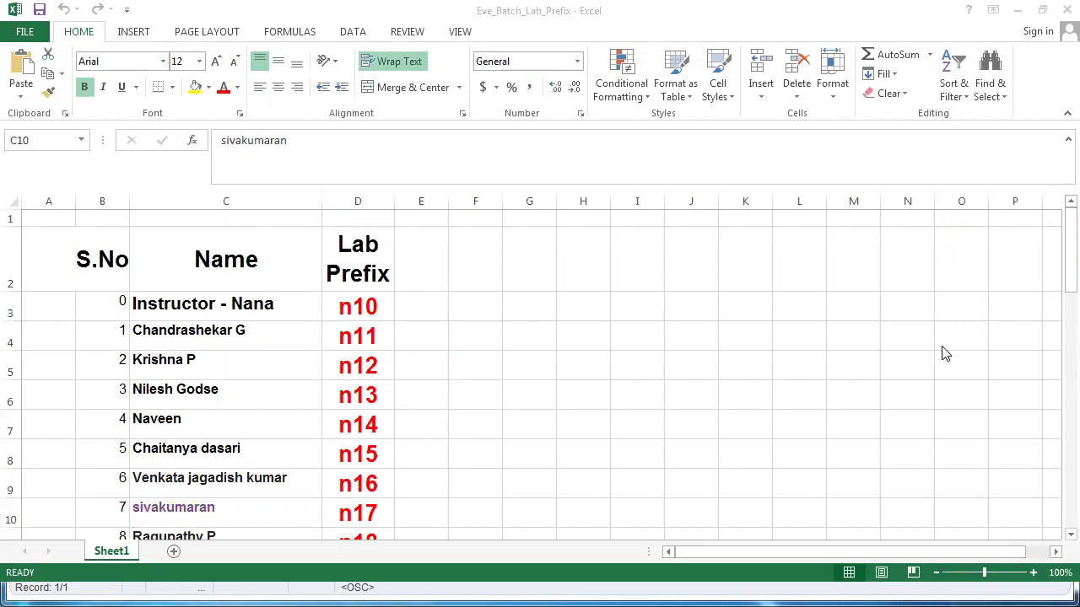
Scroll through the lab prefix list, comparing entries with the instructor's prefix n10.
{"action": "left_click", "coordinate": [480, 458]}
{"action": "left_click", "coordinate": [371, 312]}
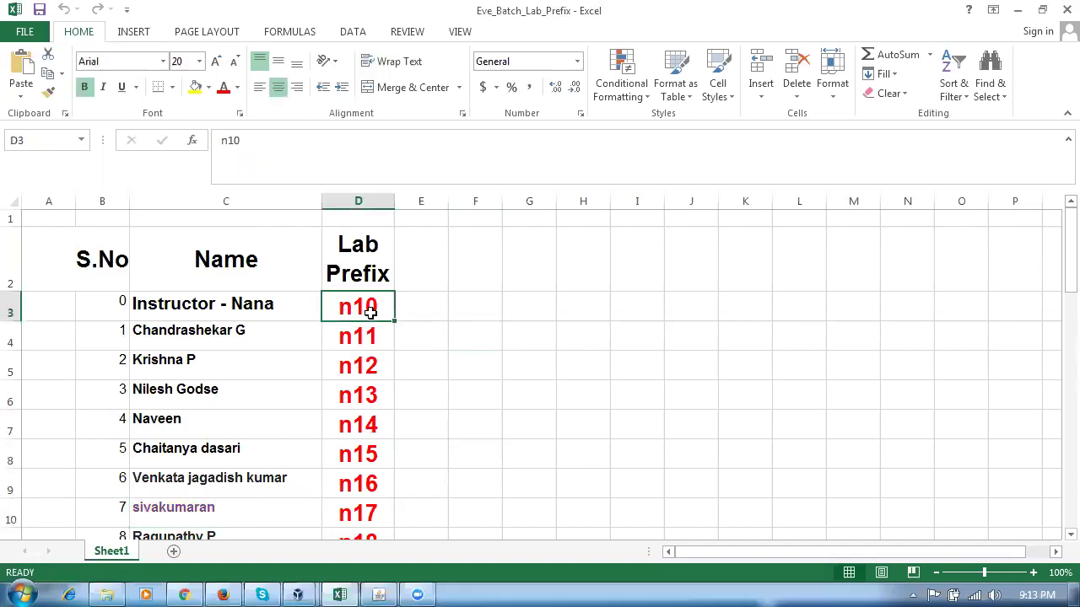
{"action": "left_click", "coordinate": [464, 454]}
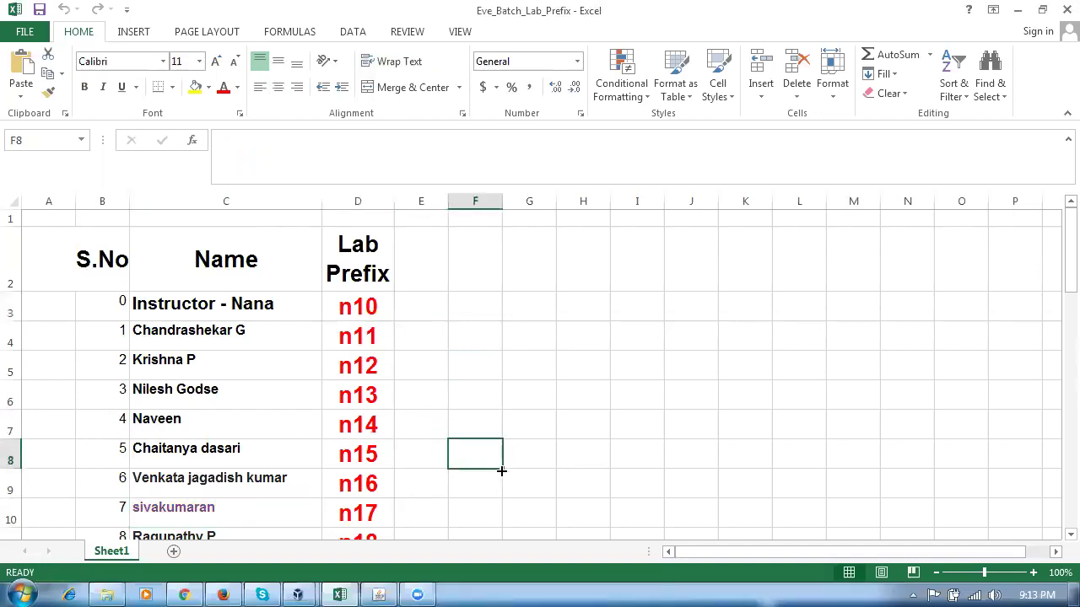
{"action": "scroll", "coordinate": [500, 470], "scroll_direction": "down", "scroll_amount": 1}
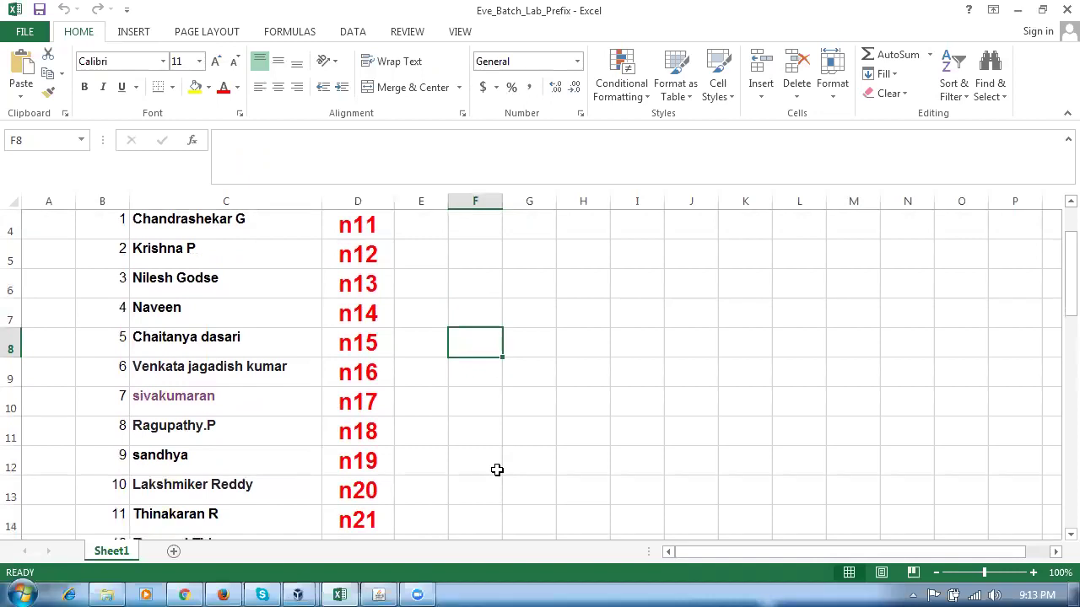
{"action": "scroll", "coordinate": [497, 469], "scroll_direction": "down", "scroll_amount": 3}
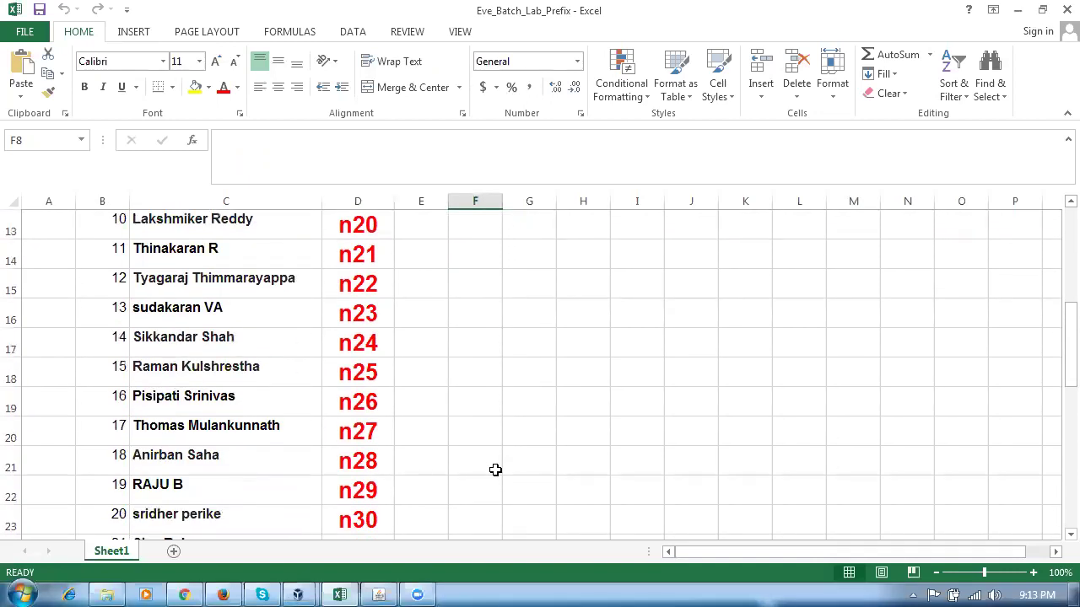
{"action": "scroll", "coordinate": [496, 469], "scroll_direction": "down", "scroll_amount": 1}
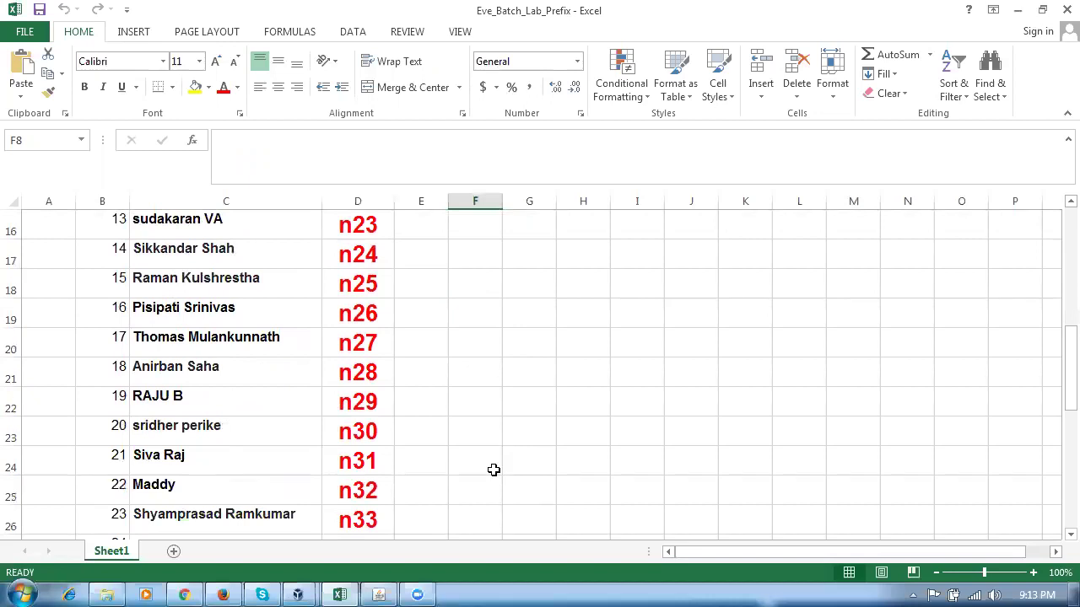
{"action": "scroll", "coordinate": [493, 470], "scroll_direction": "up", "scroll_amount": 5}
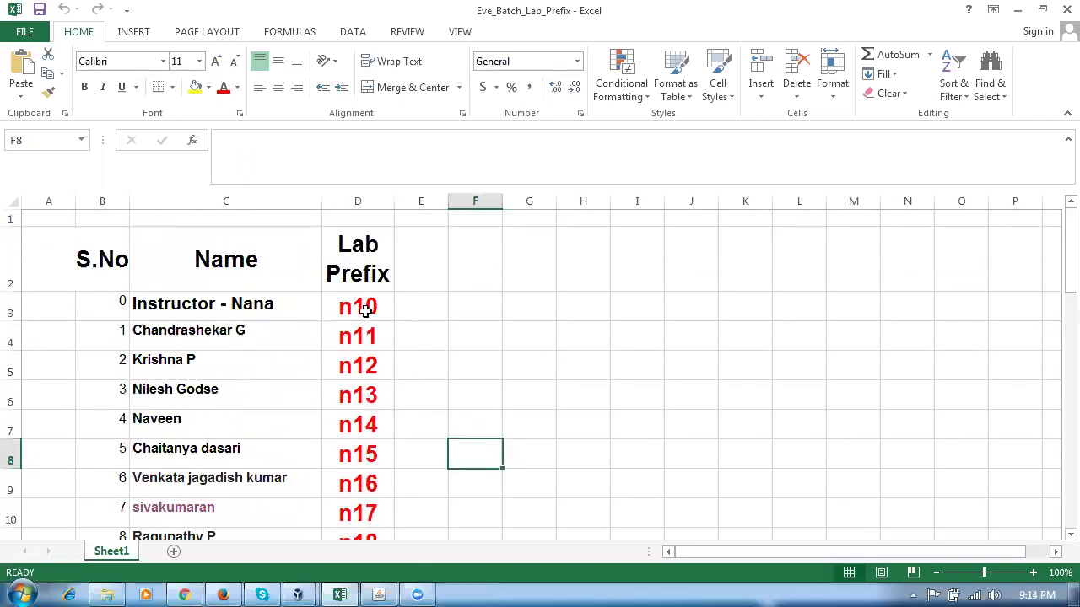
{"action": "left_click", "coordinate": [333, 301]}
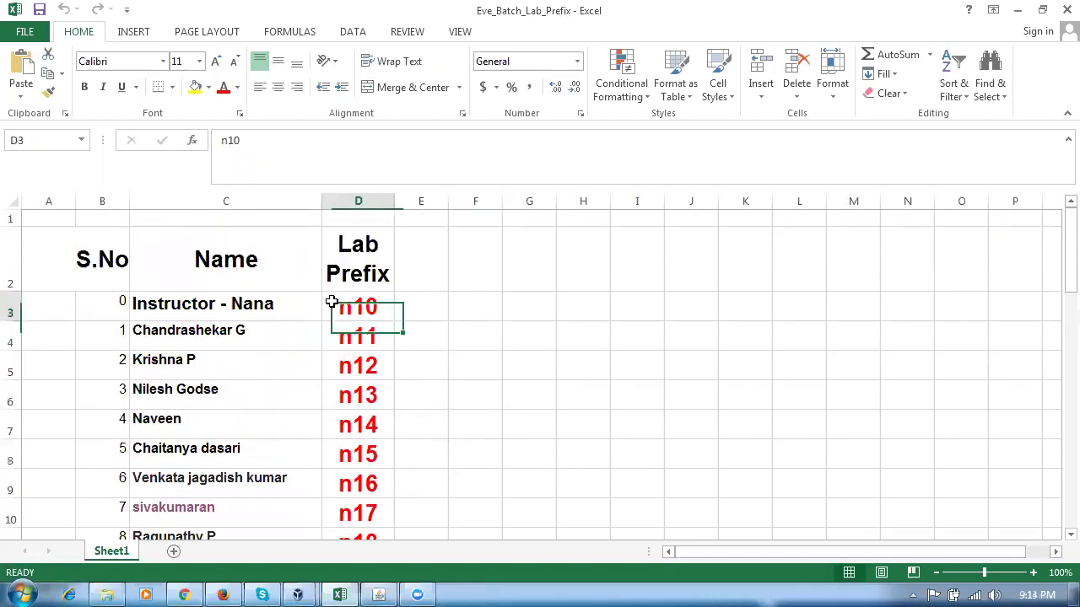
Select several more cells in the Eve_Batch_Lab_Prefix sheet to review them.
{"action": "left_click", "coordinate": [640, 422]}
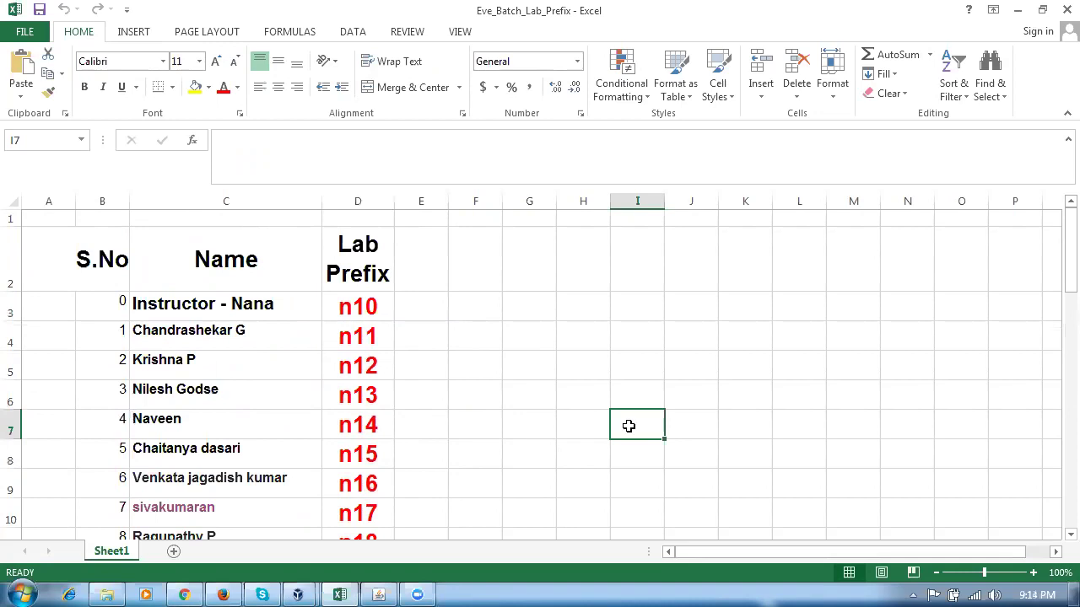
{"action": "left_click", "coordinate": [701, 396]}
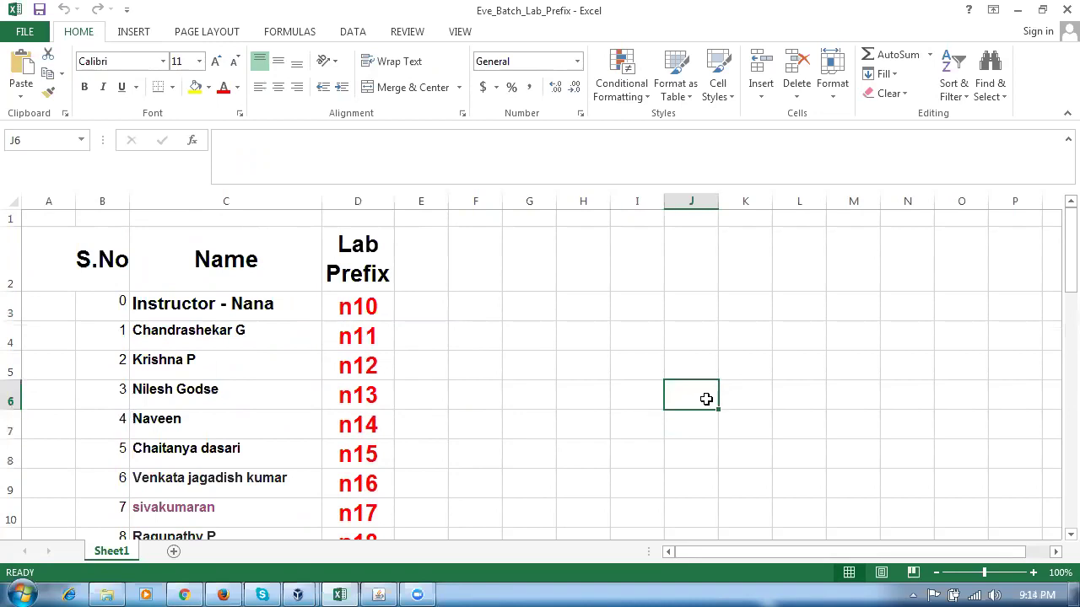
{"action": "left_click", "coordinate": [697, 342]}
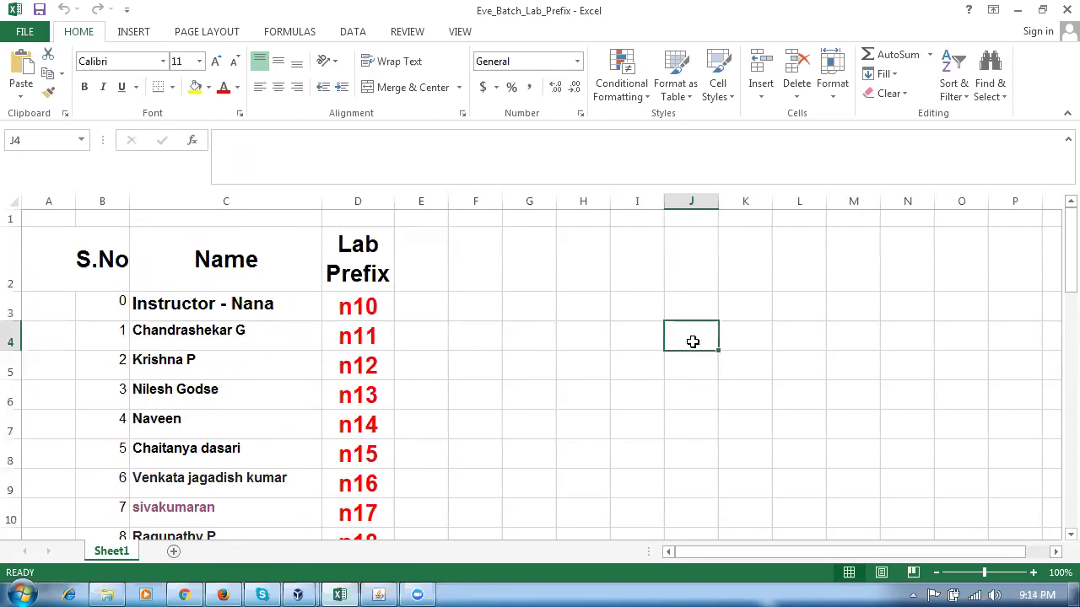
{"action": "left_click", "coordinate": [616, 336]}
{"action": "left_click", "coordinate": [571, 344]}
{"action": "left_click", "coordinate": [658, 338]}
{"action": "left_click", "coordinate": [674, 338]}
{"action": "left_click", "coordinate": [723, 340]}
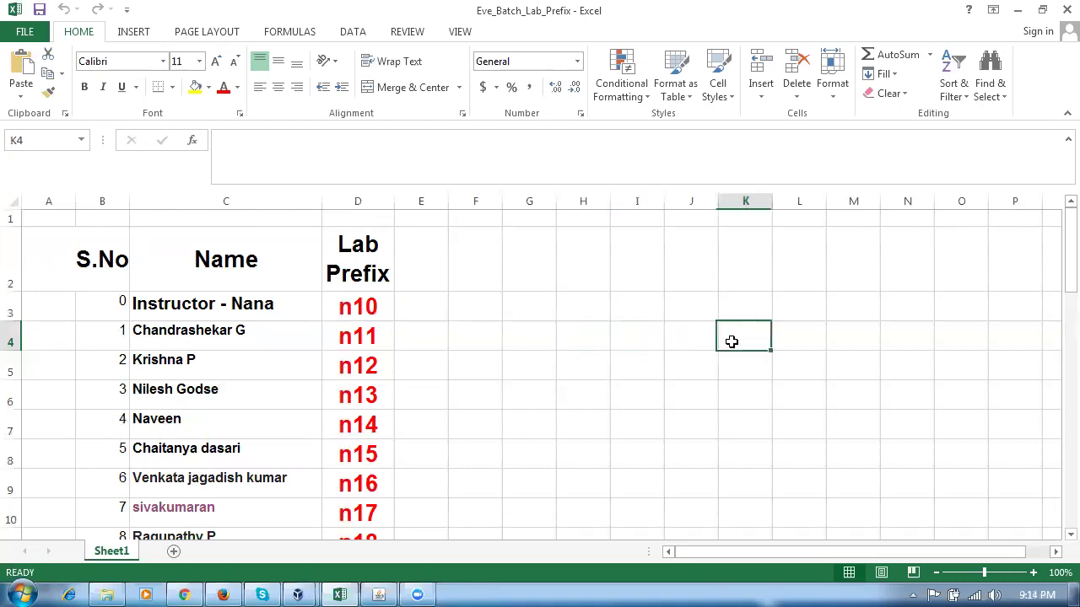
Recheck prefix n10 and nearby cells, then switch to the Oracle E-Business Suite page in Firefox.
{"action": "left_click", "coordinate": [351, 306]}
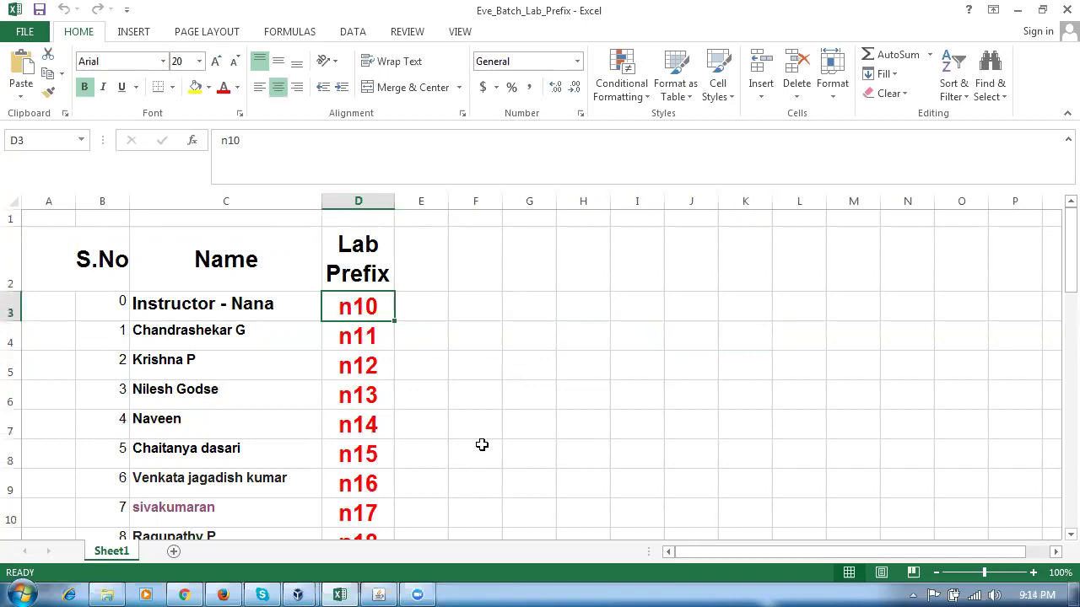
{"action": "left_click", "coordinate": [527, 435]}
{"action": "left_click", "coordinate": [592, 433]}
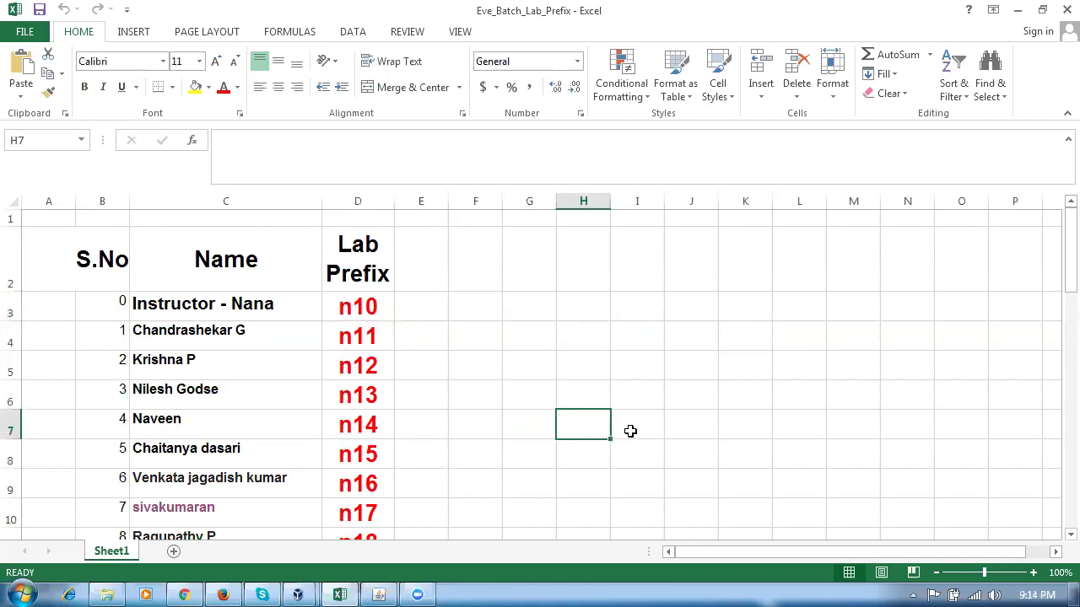
{"action": "left_click", "coordinate": [628, 432]}
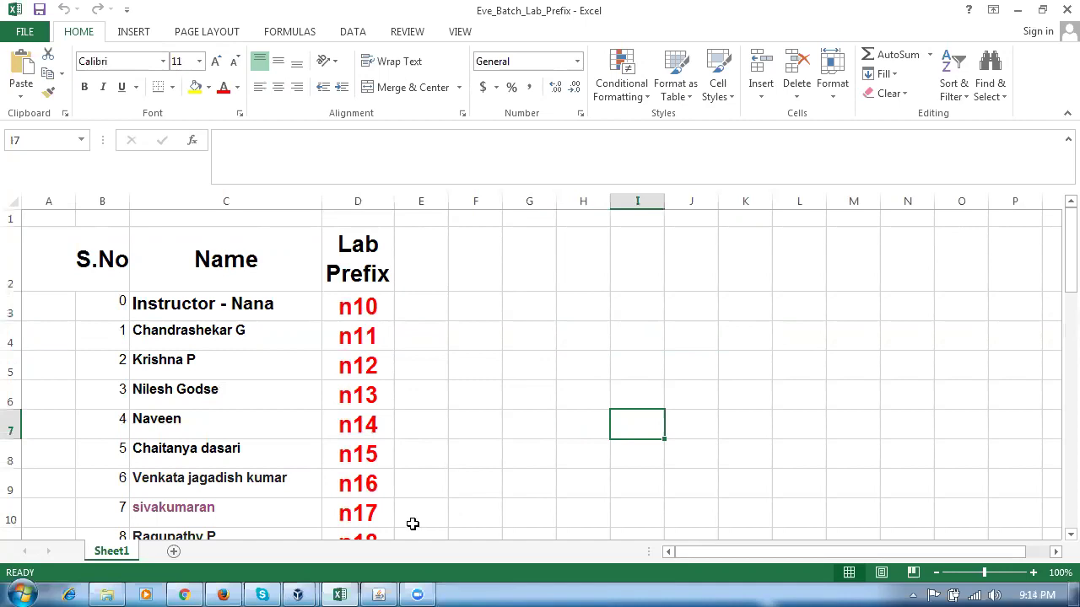
{"action": "left_click", "coordinate": [221, 590]}
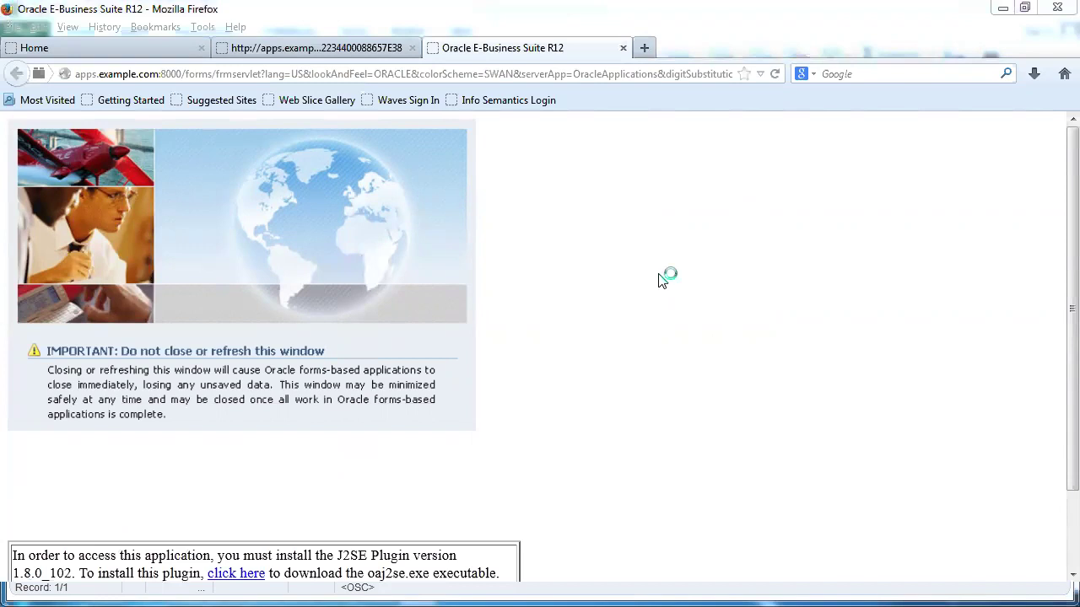
In a new Firefox tab, load the autofilled Oracle cloud test site sign-in page.
{"action": "left_click", "coordinate": [649, 53]}
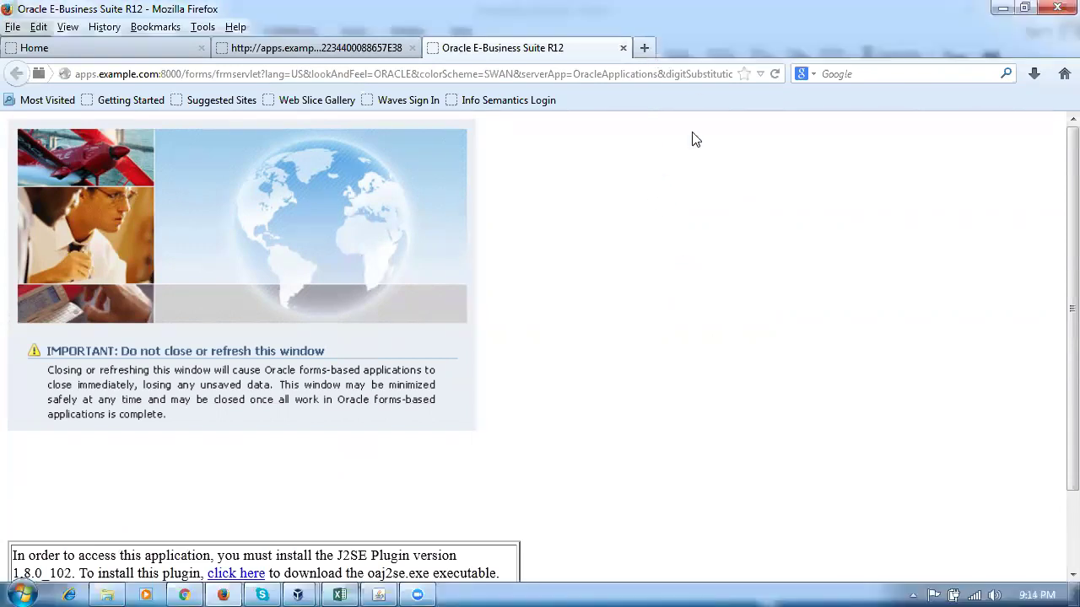
{"action": "left_click", "coordinate": [644, 48]}
{"action": "type", "text": "e"}
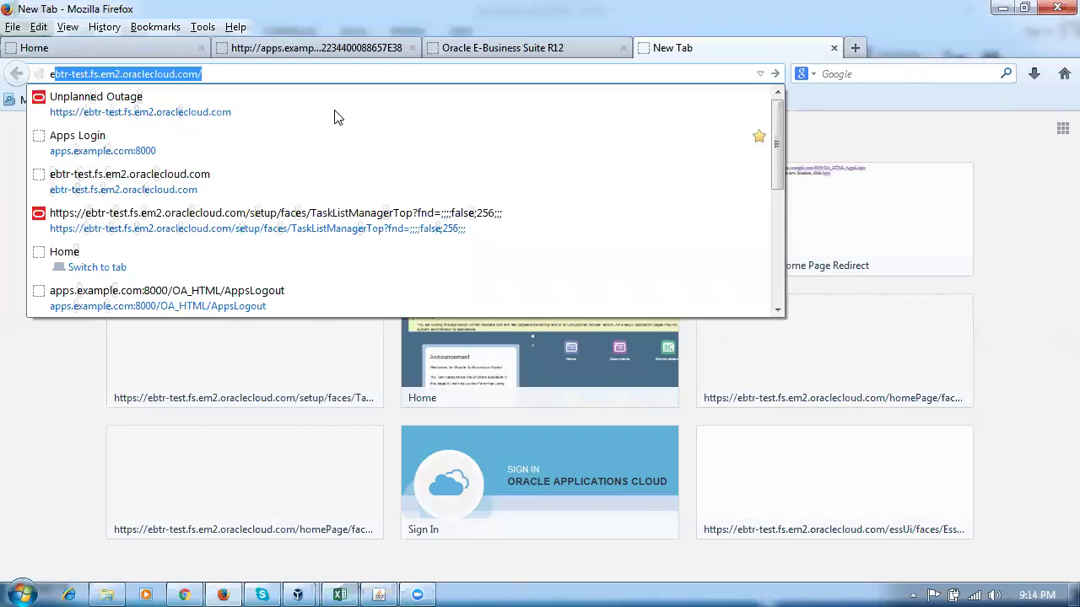
{"action": "key", "text": "Return"}
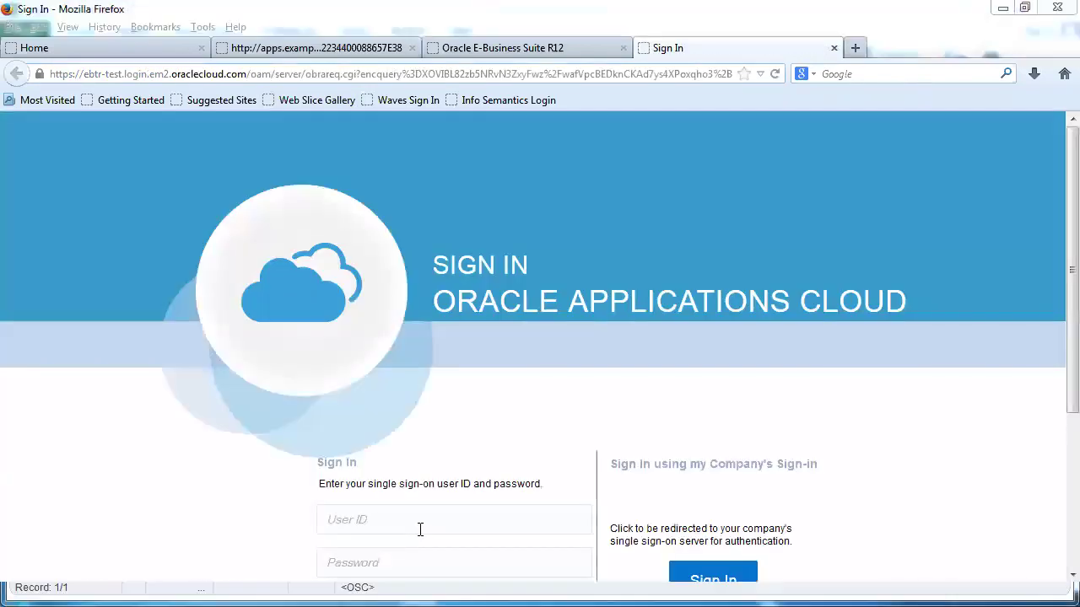
Sign in with the saved employee user ID and its password to reach the Welcome page.
{"action": "left_click", "coordinate": [422, 520]}
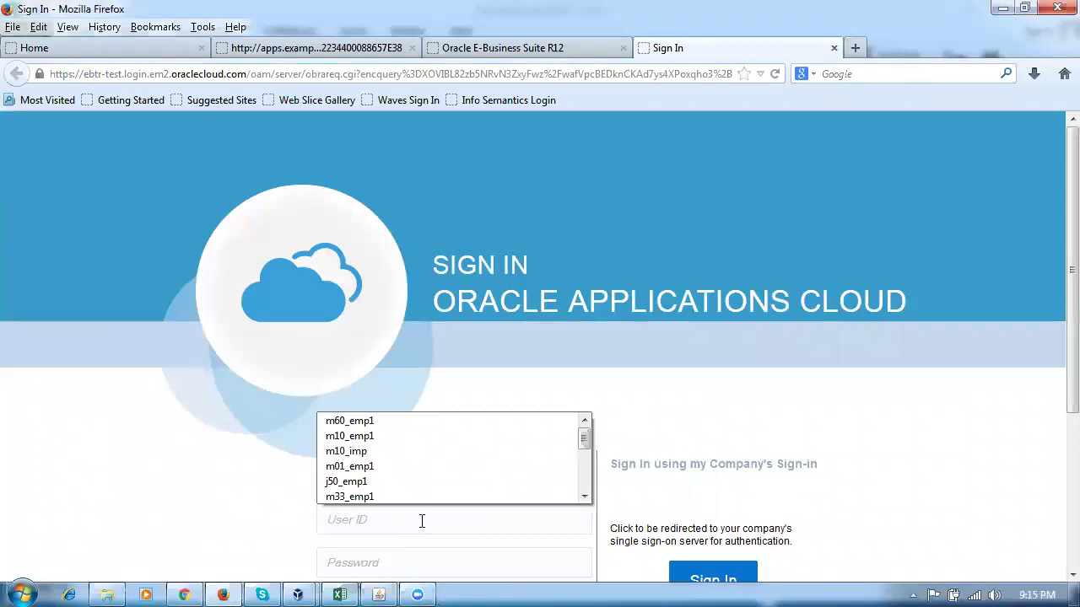
{"action": "type", "text": "k50_"}
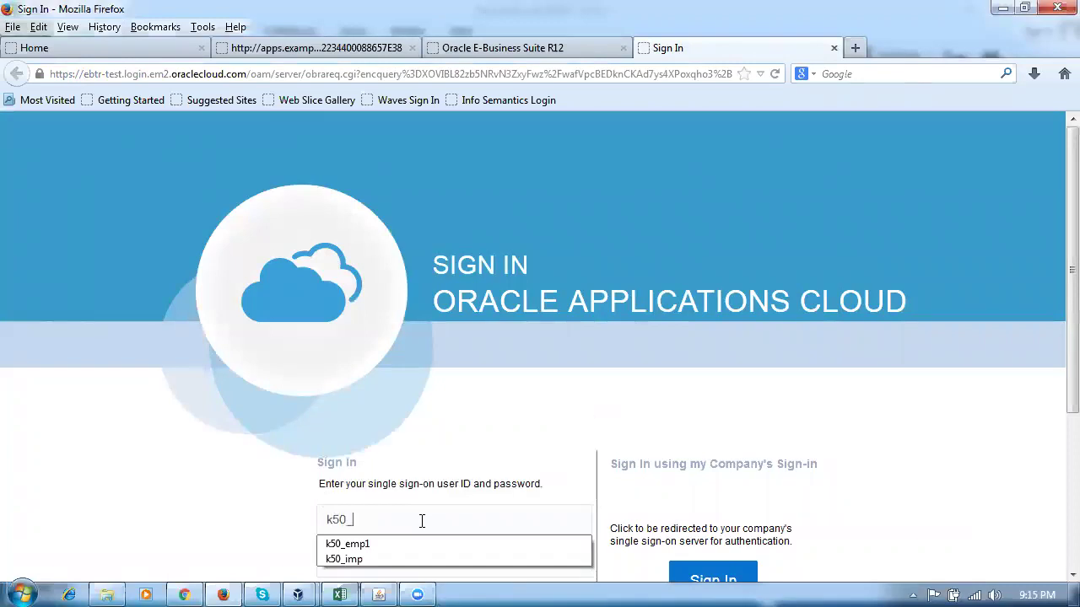
{"action": "left_click", "coordinate": [385, 545]}
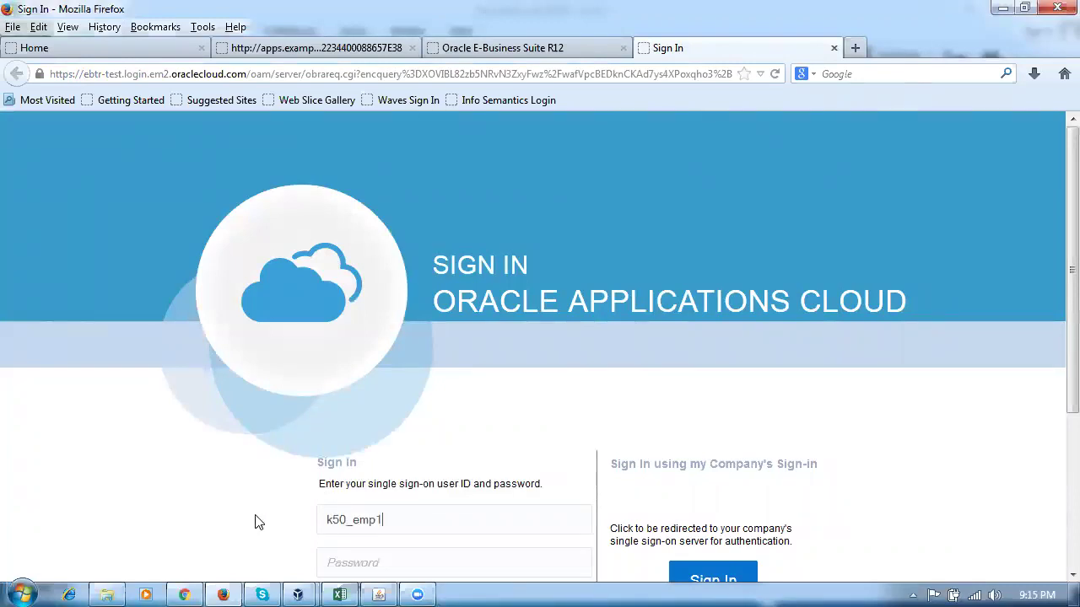
{"action": "scroll", "coordinate": [253, 528], "scroll_direction": "down", "scroll_amount": 2}
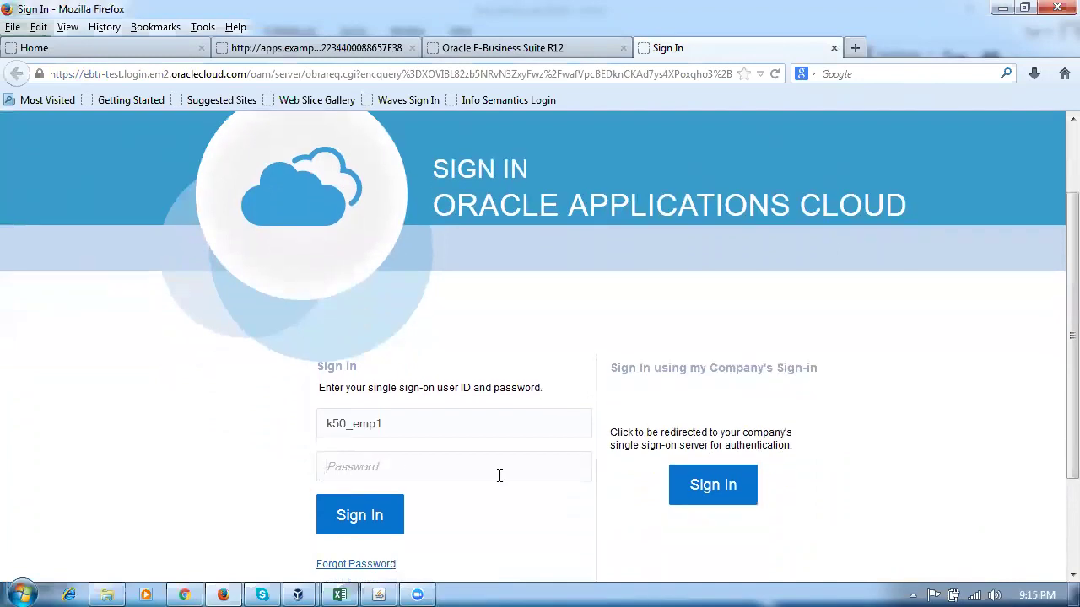
{"action": "key", "text": "Tab"}
{"action": "type", "text": "•••••••••"}
{"action": "left_click", "coordinate": [366, 520]}
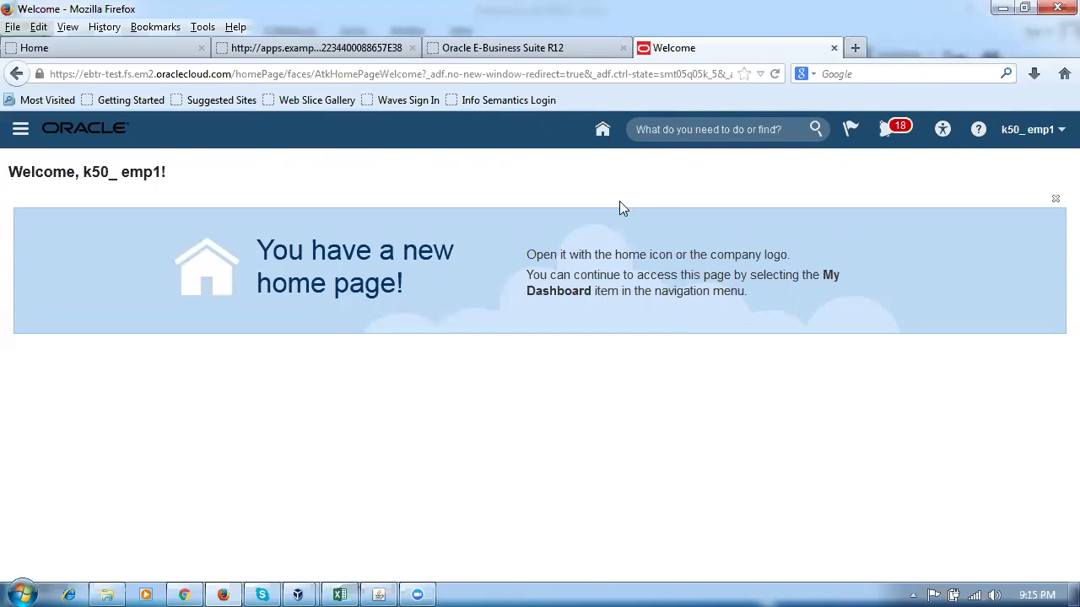
Go home and expand Product Management to list Ideas, Product Development and Product Information Management.
{"action": "left_click", "coordinate": [602, 131]}
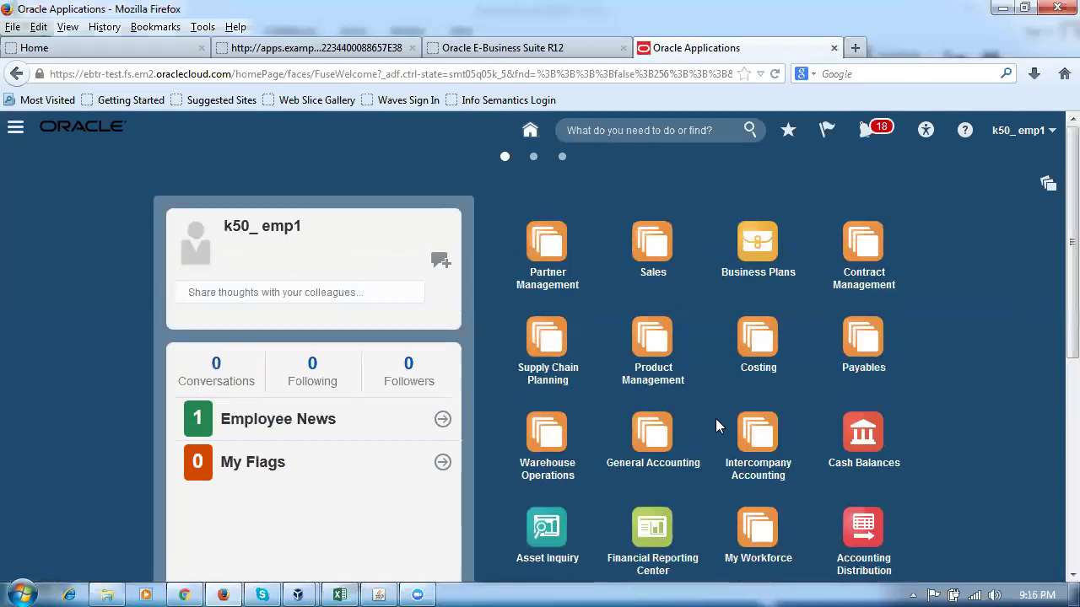
{"action": "left_click", "coordinate": [656, 341]}
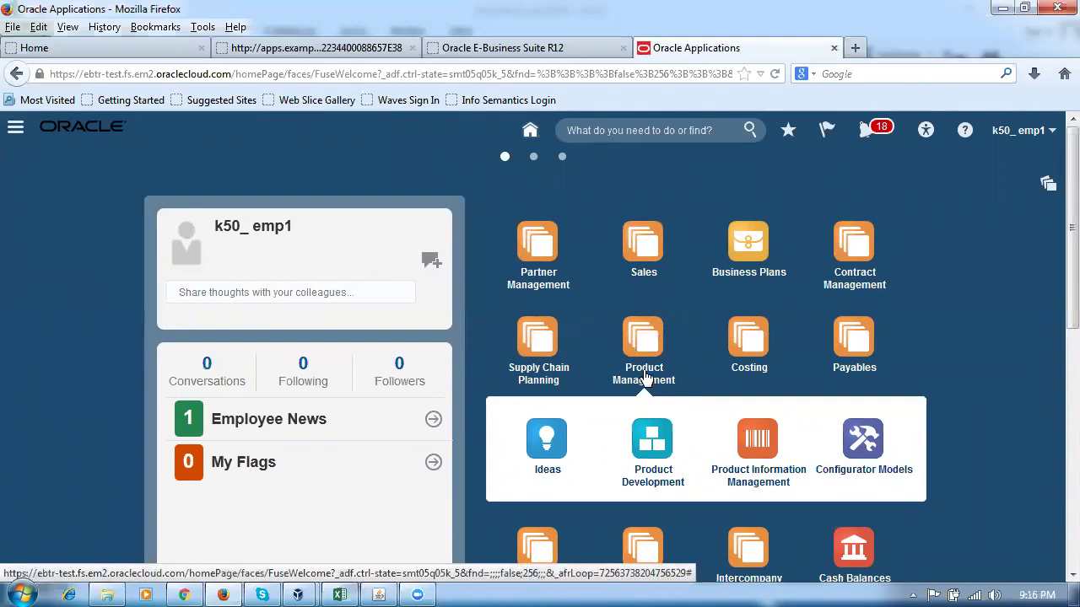
Open Product Information Management and choose Create Item from its Tasks panel.
{"action": "left_click", "coordinate": [768, 454]}
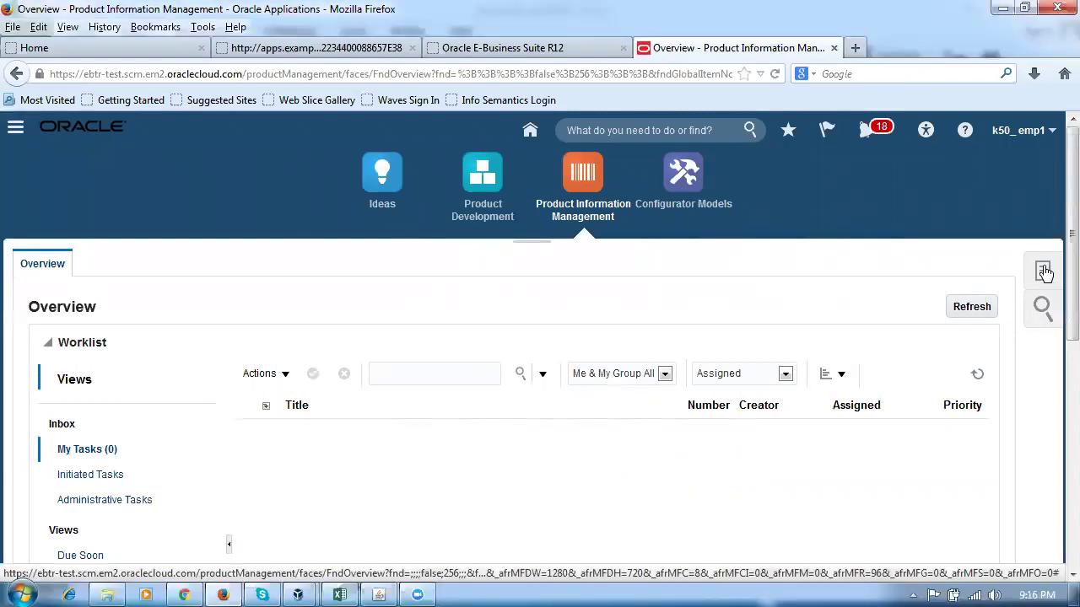
{"action": "left_click", "coordinate": [1044, 271]}
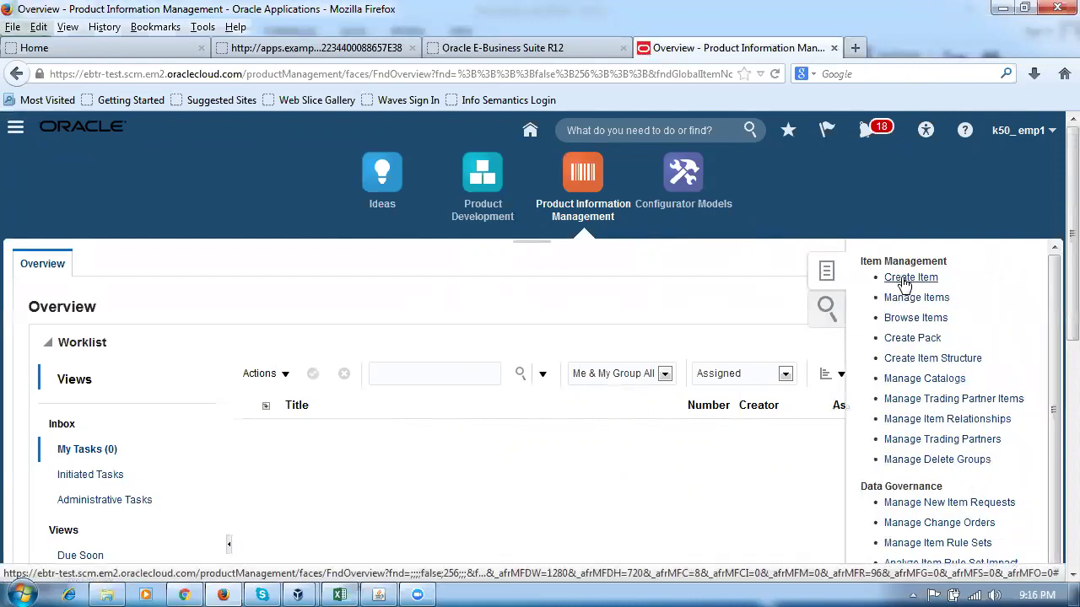
{"action": "left_click", "coordinate": [905, 278]}
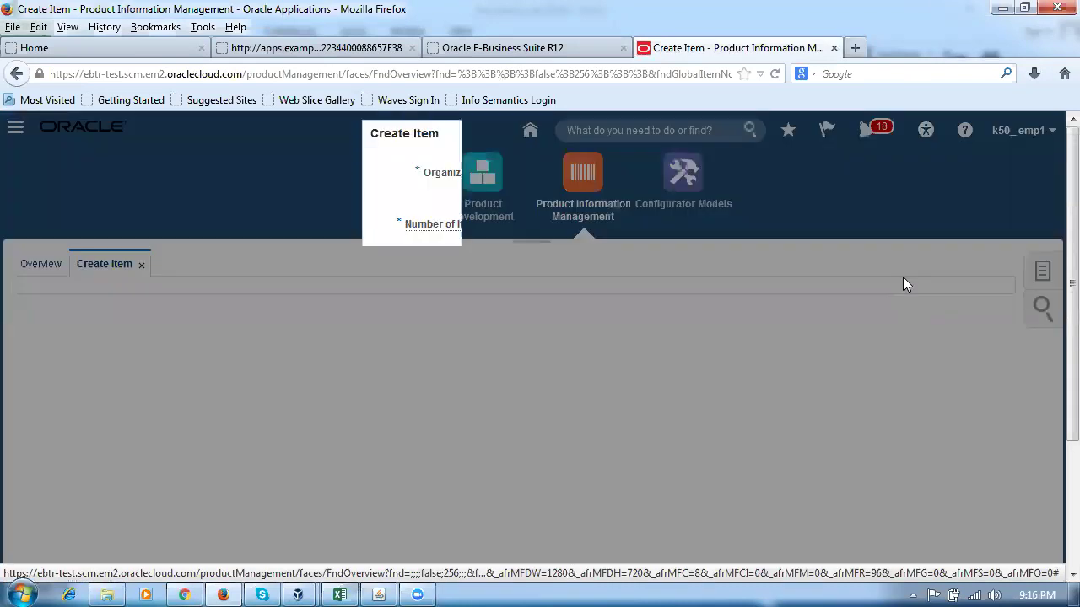
Set the new item's Organization to K500 and Item Class to Root Item Class.
{"action": "left_click", "coordinate": [535, 181]}
{"action": "type", "text": "k500"}
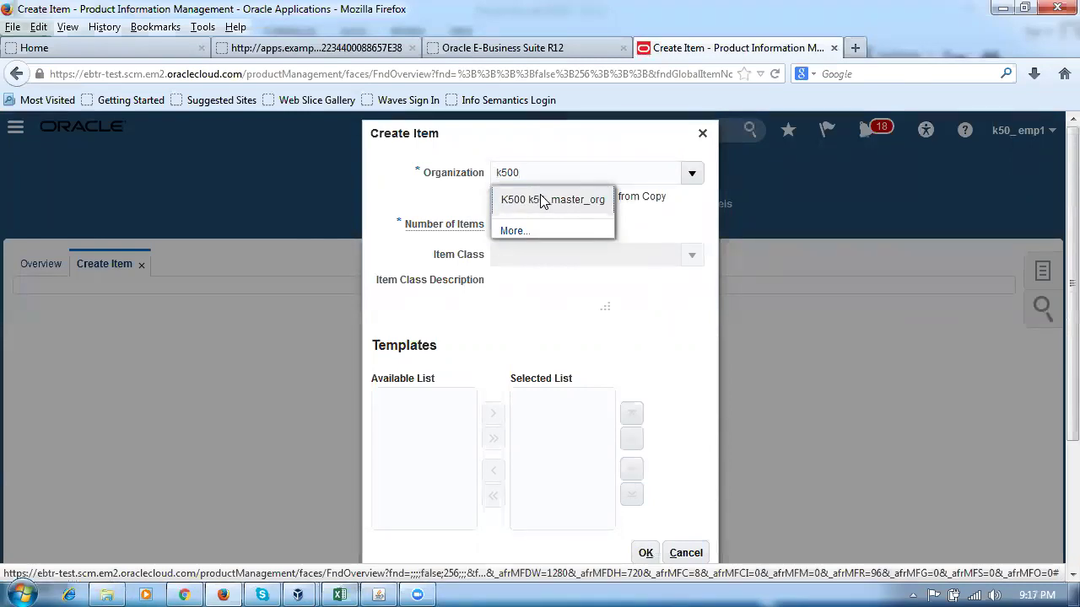
{"action": "left_click", "coordinate": [552, 200]}
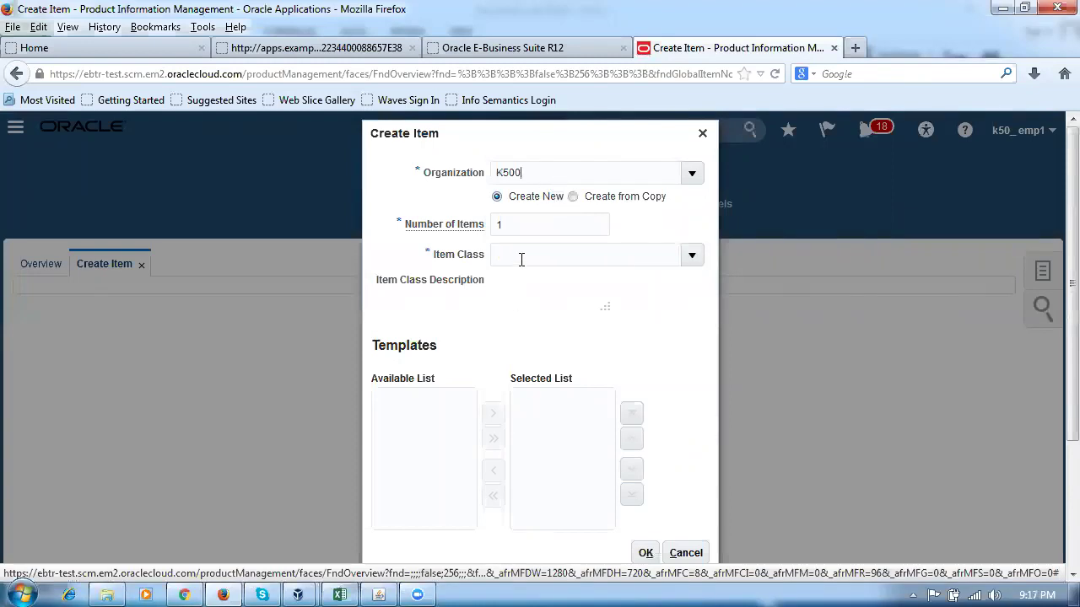
{"action": "left_click", "coordinate": [524, 256]}
{"action": "type", "text": "root"}
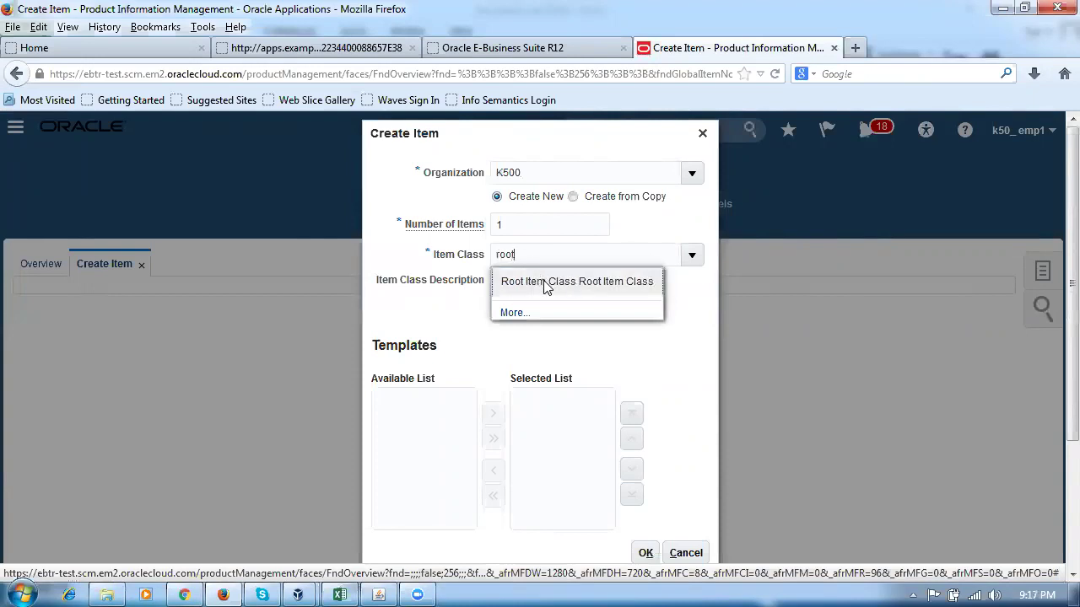
{"action": "left_click", "coordinate": [547, 281]}
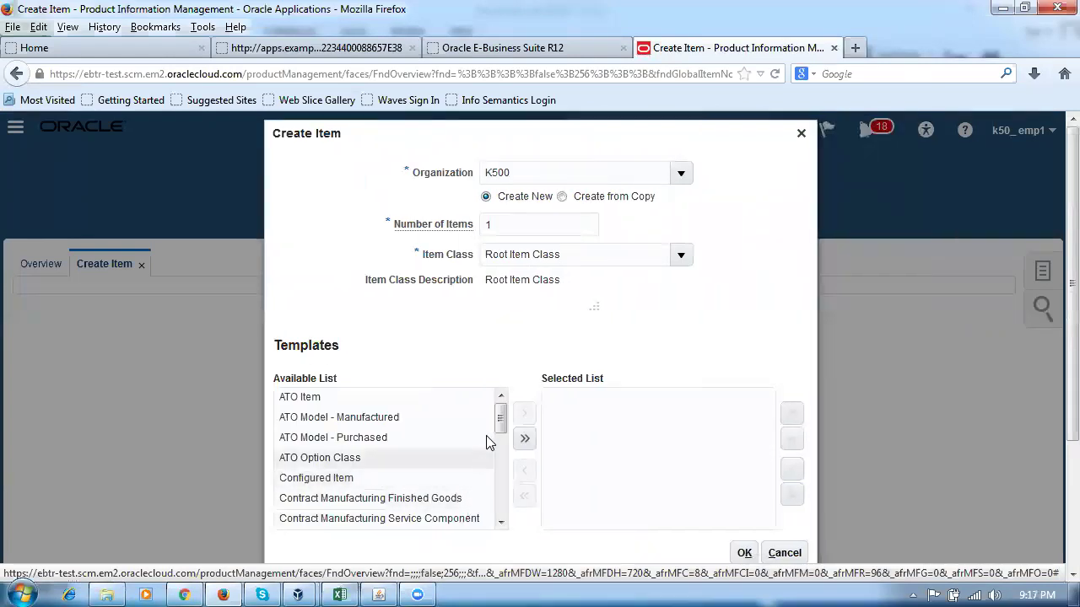
Move the k50_pur_item template from the Available List to the selected templates.
{"action": "left_click_drag", "start_coordinate": [501, 422], "coordinate": [509, 515]}
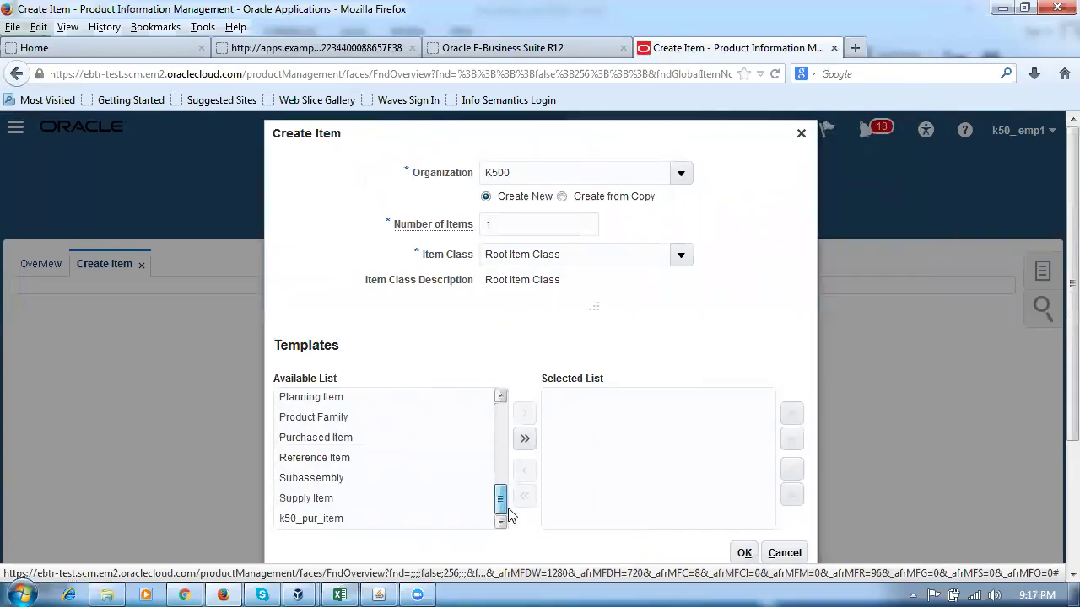
{"action": "left_click", "coordinate": [311, 523]}
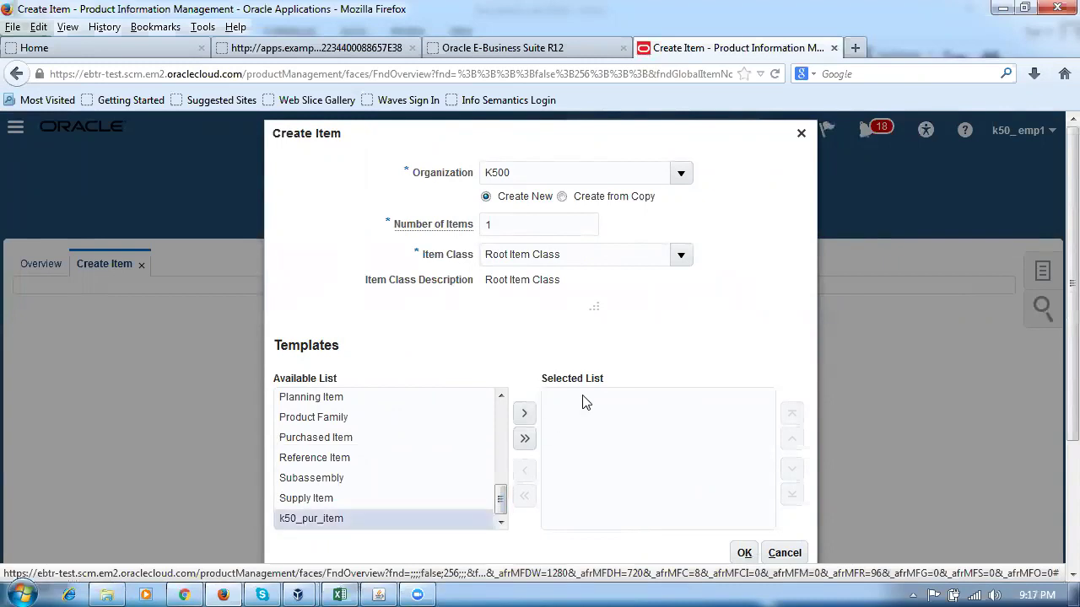
{"action": "left_click", "coordinate": [523, 415]}
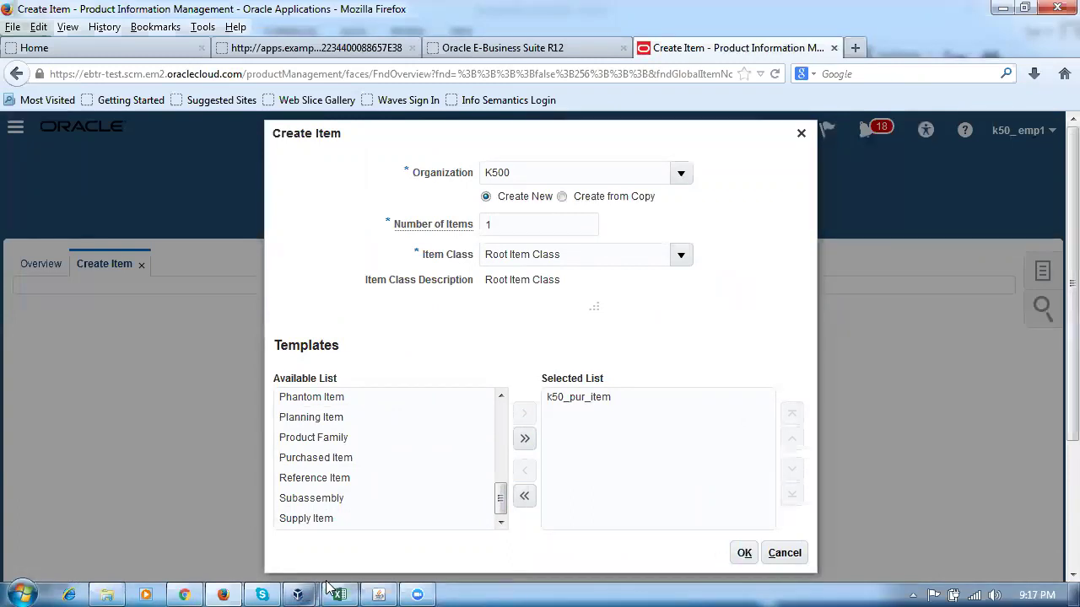
{"action": "left_click", "coordinate": [379, 590]}
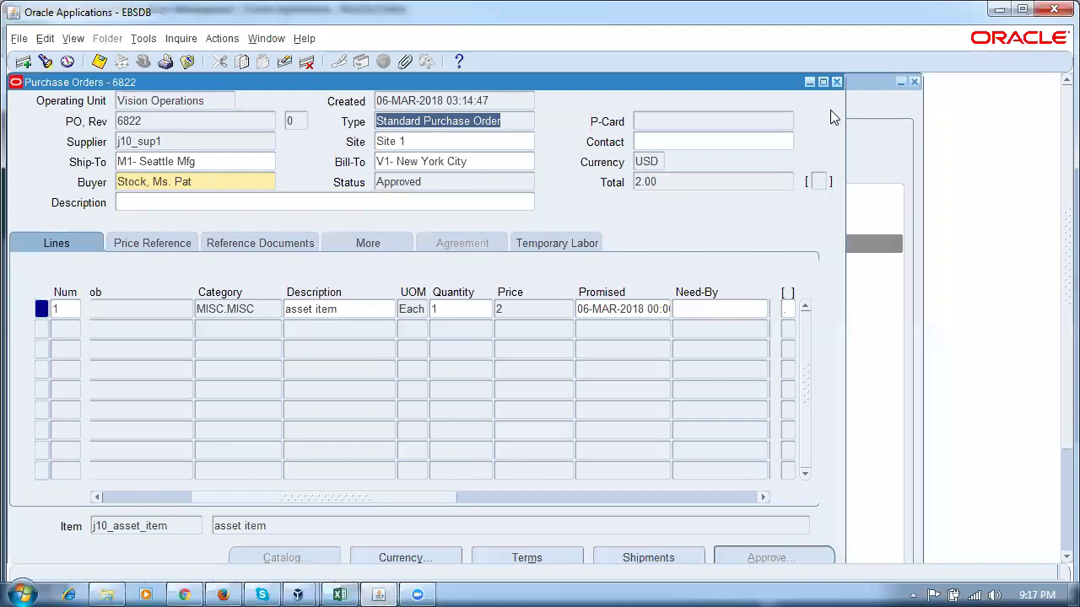
Close the purchase order and open Items > Master Items for the confirmed organization.
{"action": "left_click", "coordinate": [836, 82]}
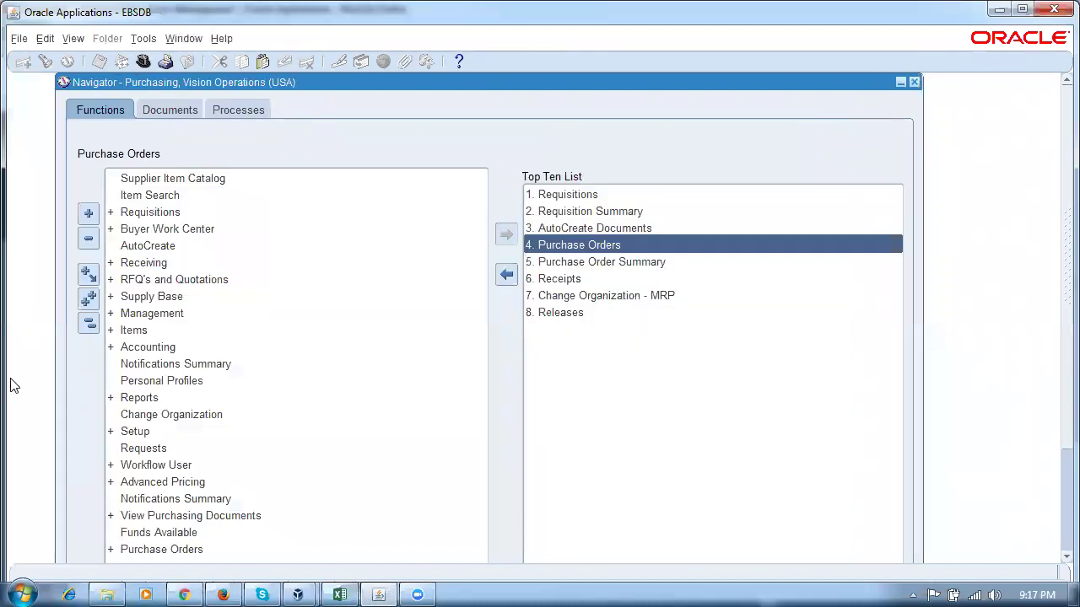
{"action": "left_click", "coordinate": [156, 331]}
{"action": "double_click", "coordinate": [153, 330]}
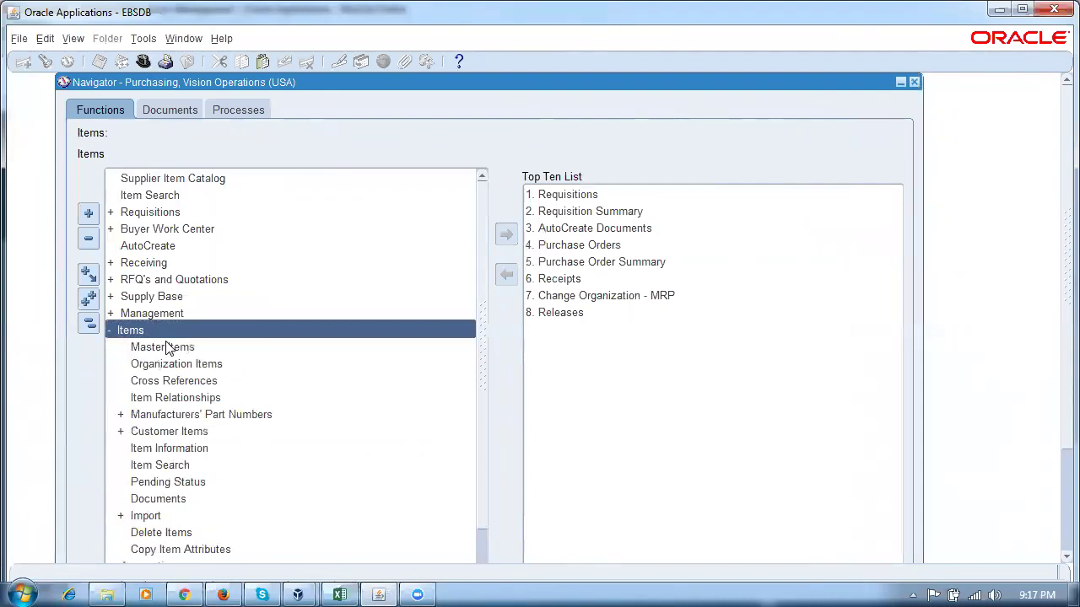
{"action": "double_click", "coordinate": [165, 346]}
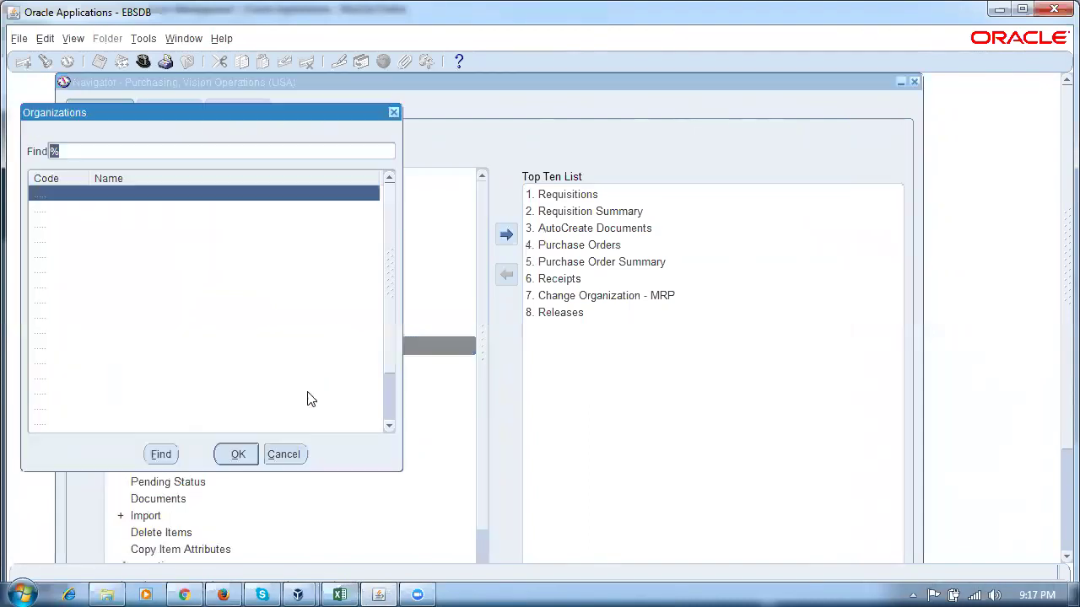
{"action": "type", "text": "m"}
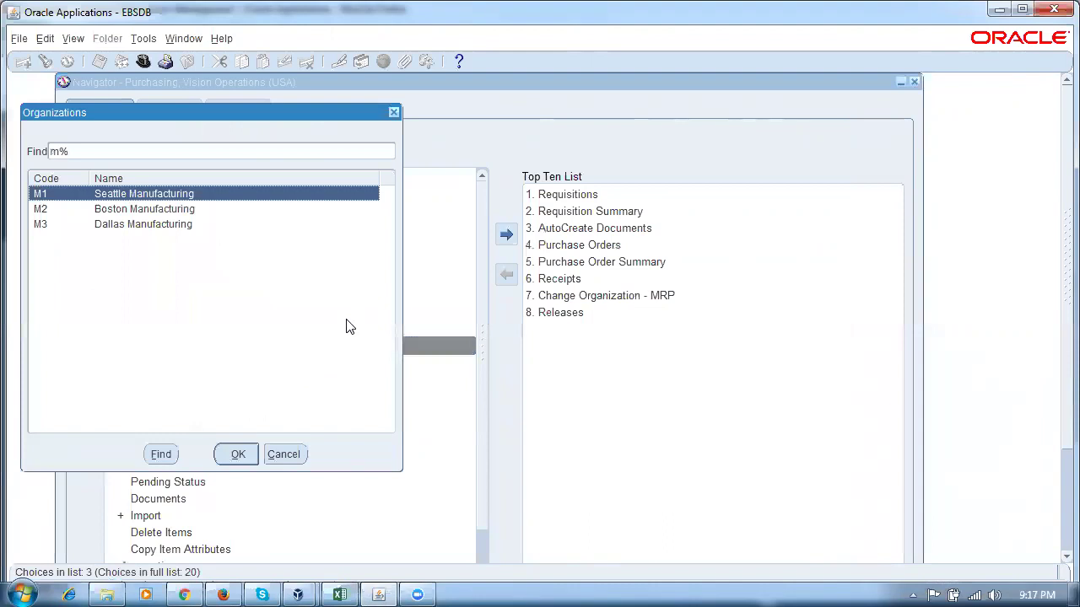
{"action": "left_click", "coordinate": [221, 454]}
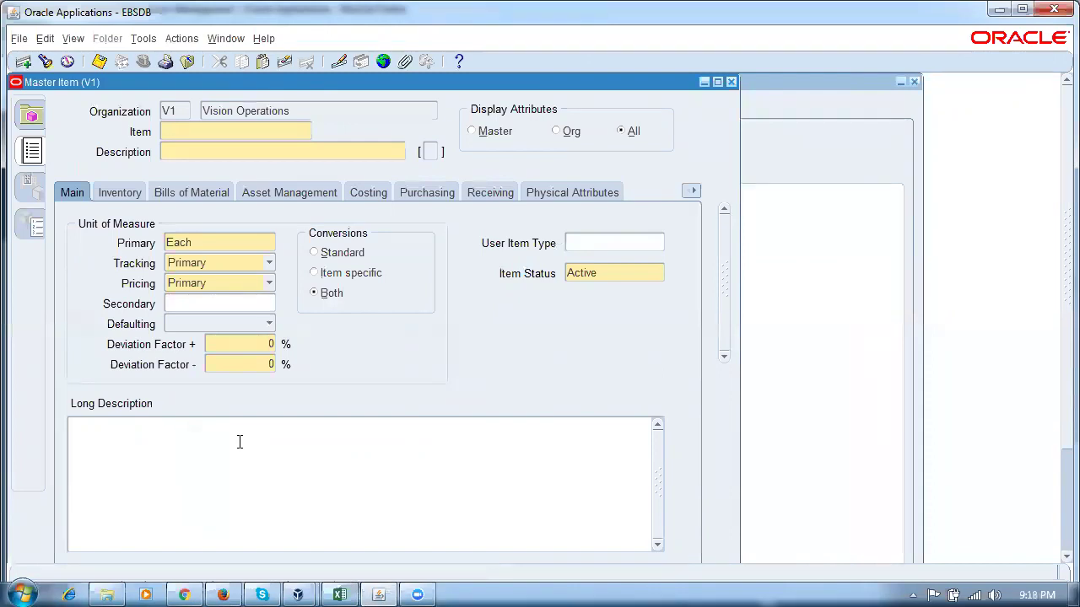
Enter test item 'dfghdf' with description 'dfhdxfn' and choose Tools > Copy From.
{"action": "type", "text": "dfghdf"}
{"action": "key", "text": "Tab"}
{"action": "type", "text": "dfhdxfn"}
{"action": "left_click", "coordinate": [142, 39]}
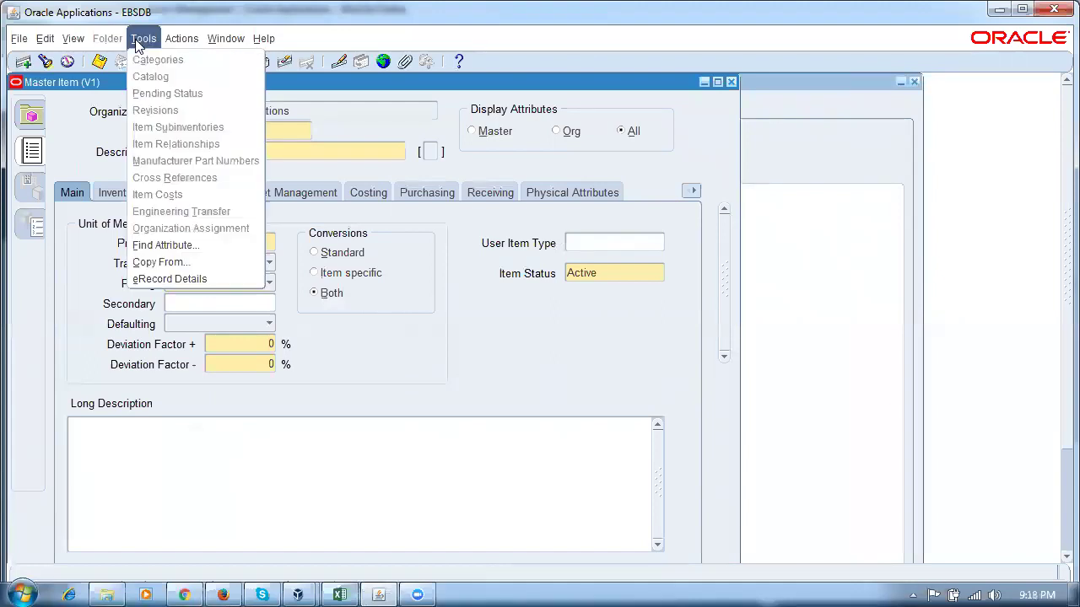
{"action": "left_click", "coordinate": [139, 263]}
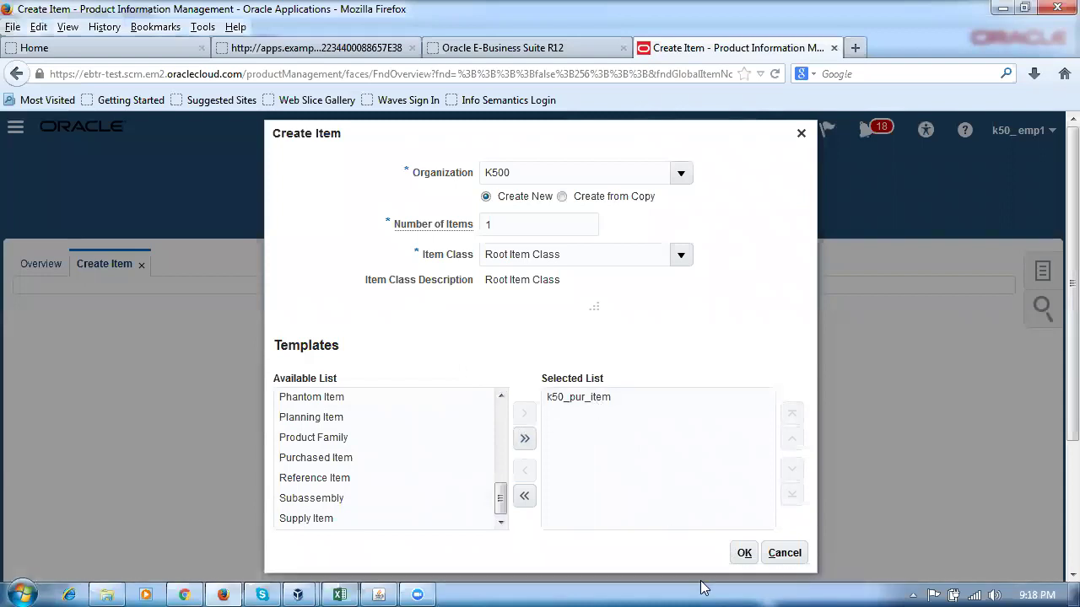
Confirm the Create Item settings and continue past the redeploy warning.
{"action": "left_click", "coordinate": [743, 554]}
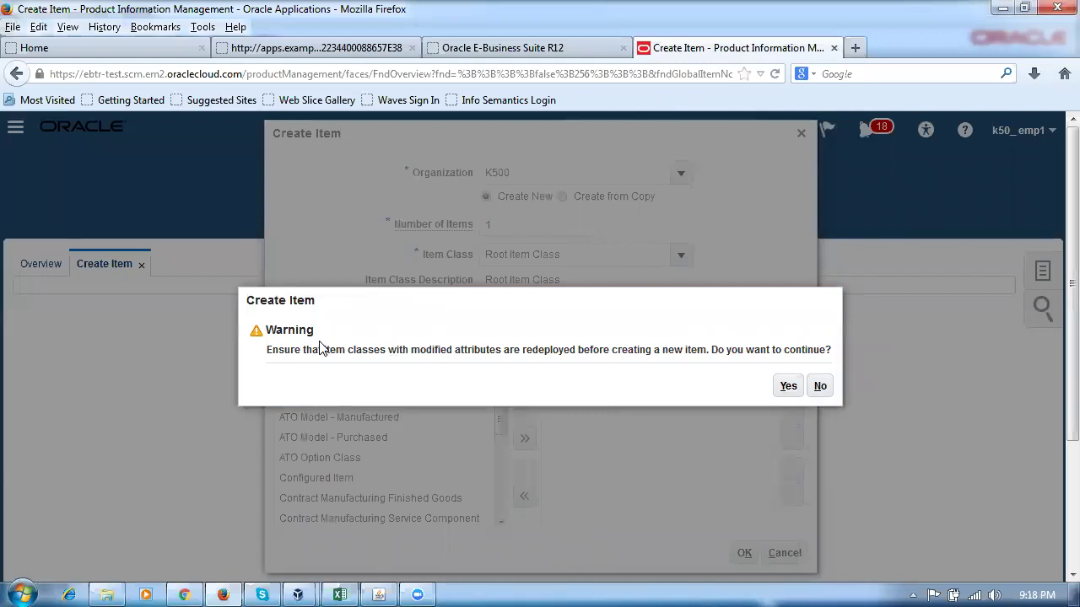
{"action": "left_click_drag", "start_coordinate": [272, 350], "coordinate": [744, 372]}
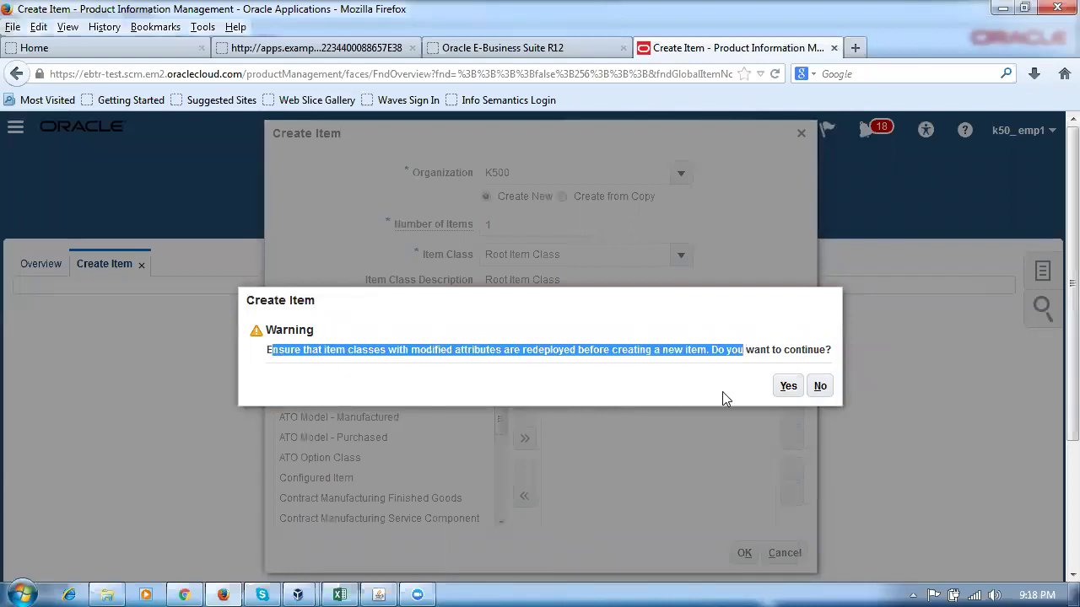
{"action": "left_click", "coordinate": [788, 388]}
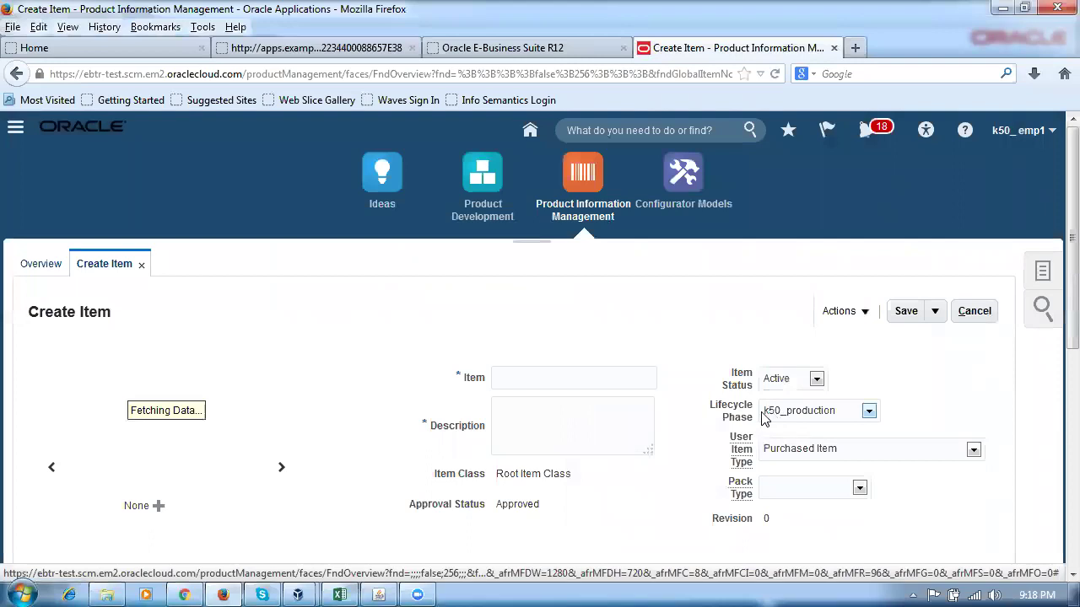
Name the item n101_item1, paste the same text as its description, and reopen the prefix workbook.
{"action": "type", "text": "n101"}
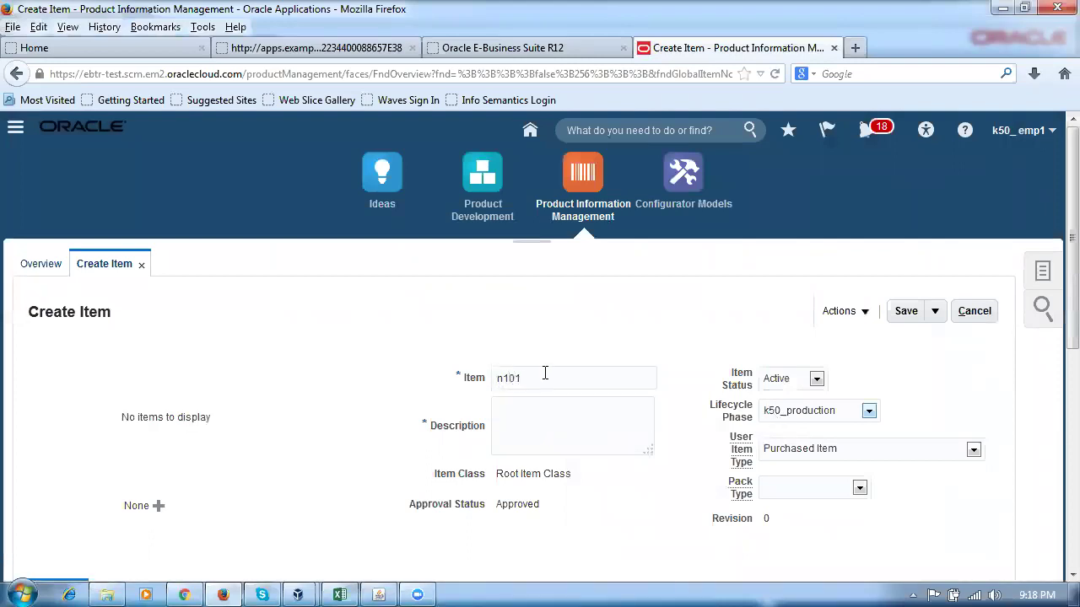
{"action": "type", "text": "_item1"}
{"action": "left_click_drag", "start_coordinate": [598, 373], "coordinate": [472, 384]}
{"action": "left_click", "coordinate": [539, 411]}
{"action": "key", "text": "ctrl+v"}
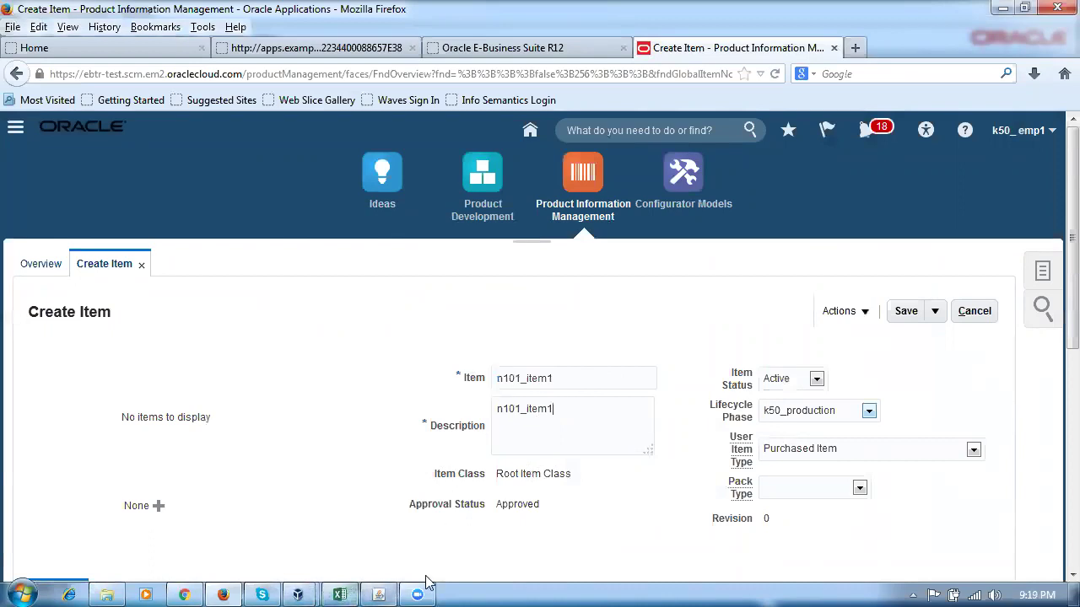
{"action": "left_click", "coordinate": [344, 593]}
{"action": "left_click", "coordinate": [232, 498]}
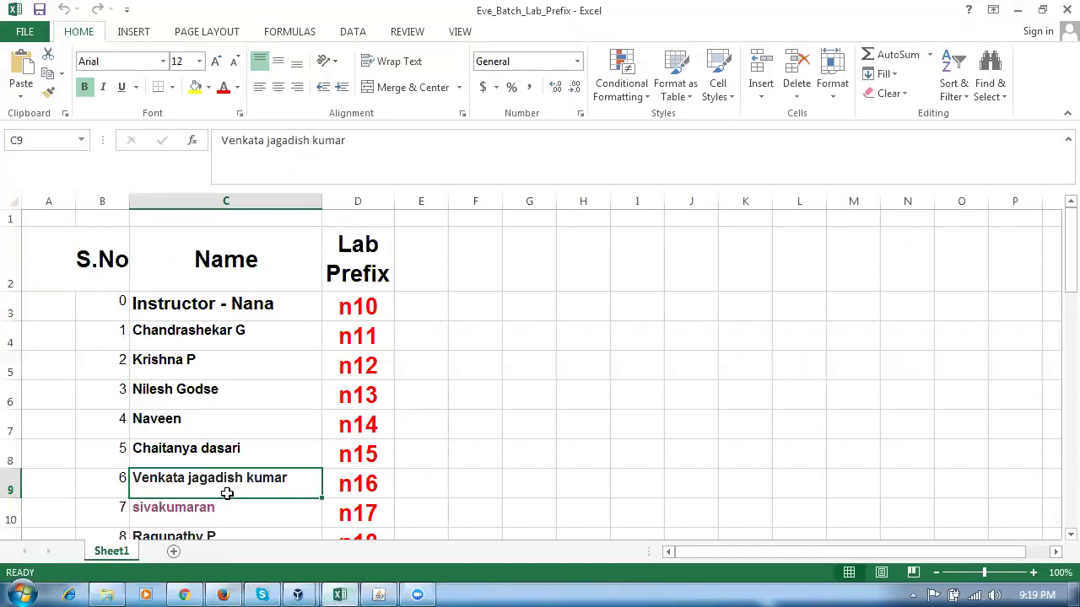
Scroll the Eve_Batch_Lab_Prefix list, then return to the n101_item1 Create Item page.
{"action": "scroll", "coordinate": [227, 495], "scroll_direction": "down", "scroll_amount": 1}
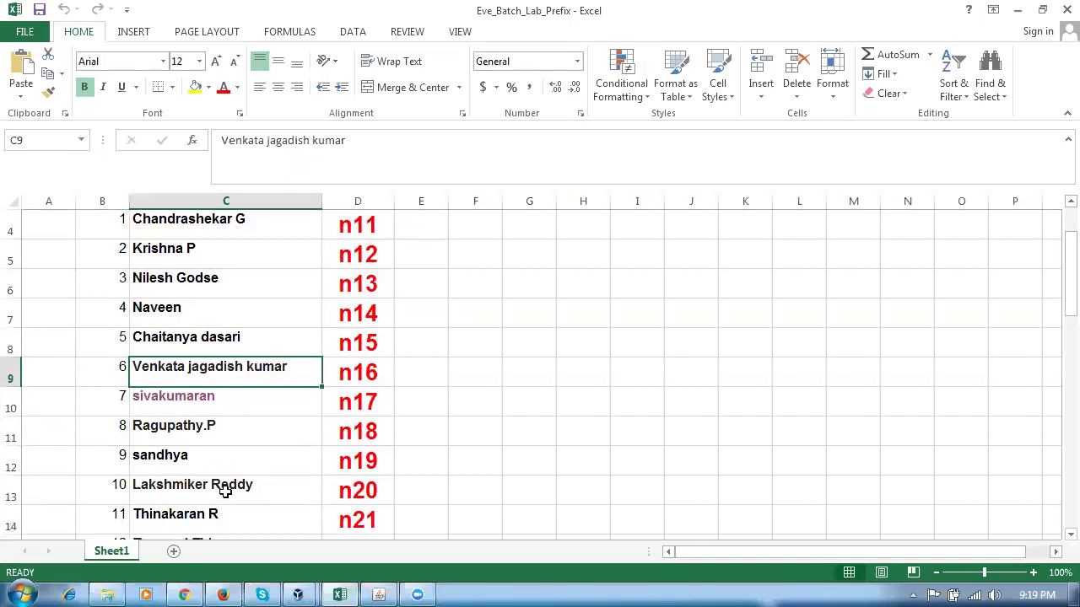
{"action": "key", "text": "alt+Tab"}
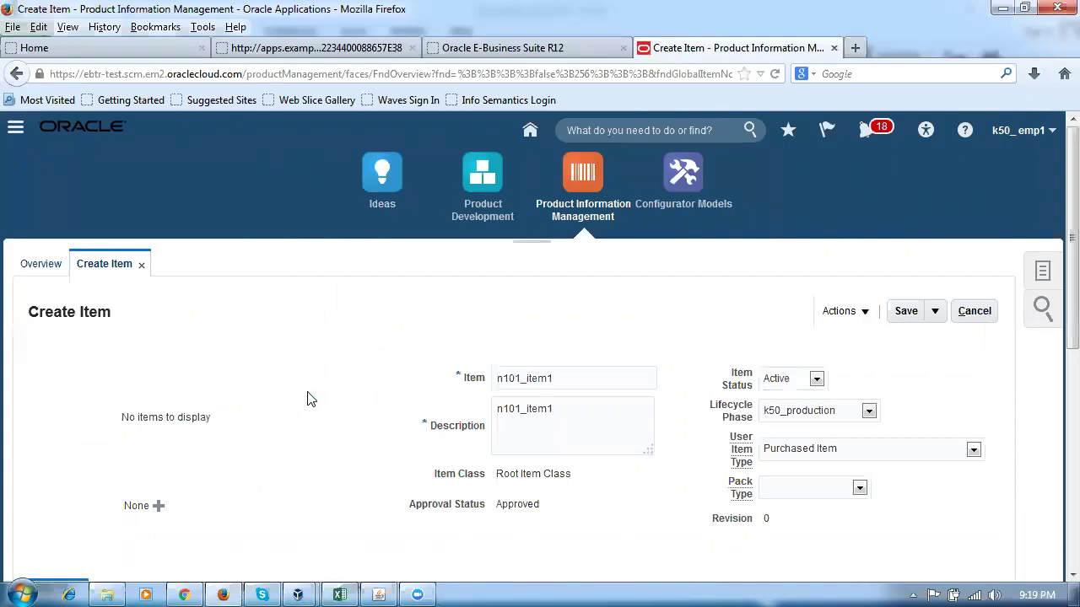
Open the new item's Specifications tab and bring the E-Business Suite item form forward.
{"action": "scroll", "coordinate": [306, 400], "scroll_direction": "down", "scroll_amount": 2}
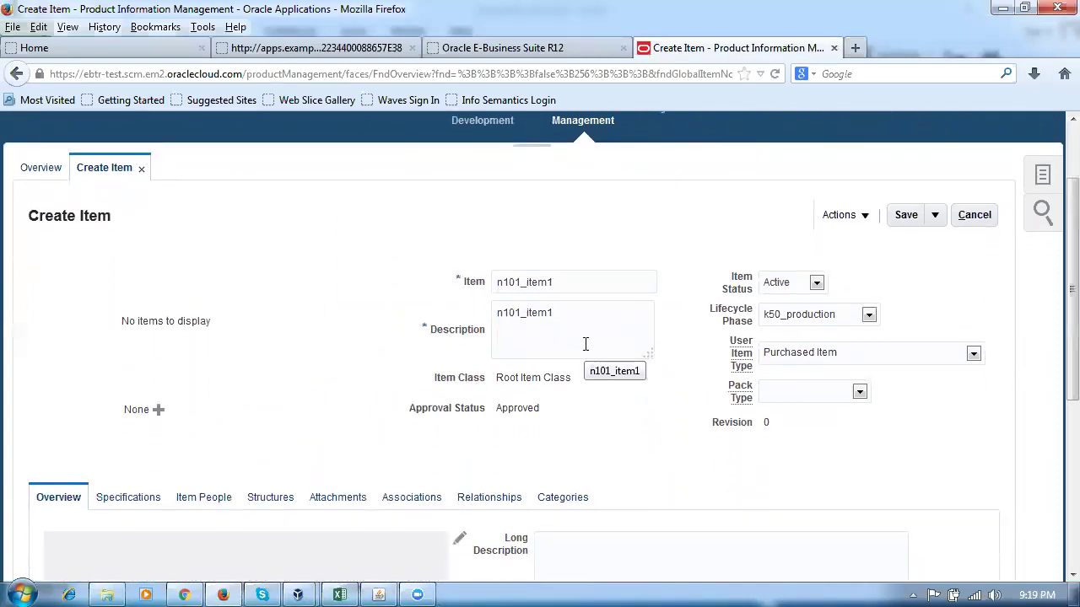
{"action": "scroll", "coordinate": [582, 348], "scroll_direction": "down", "scroll_amount": 4}
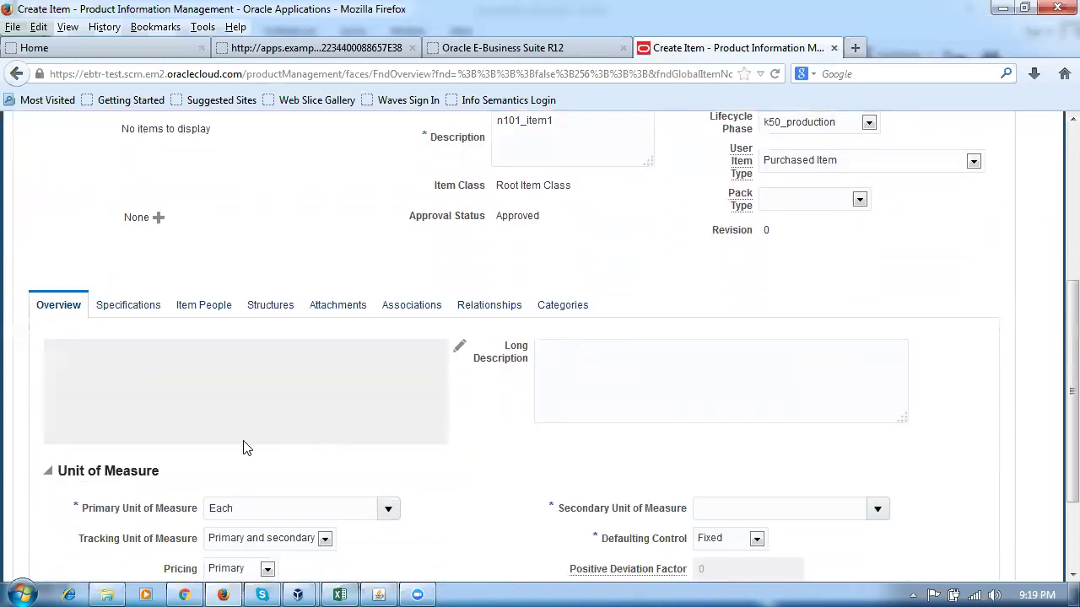
{"action": "left_click", "coordinate": [135, 311]}
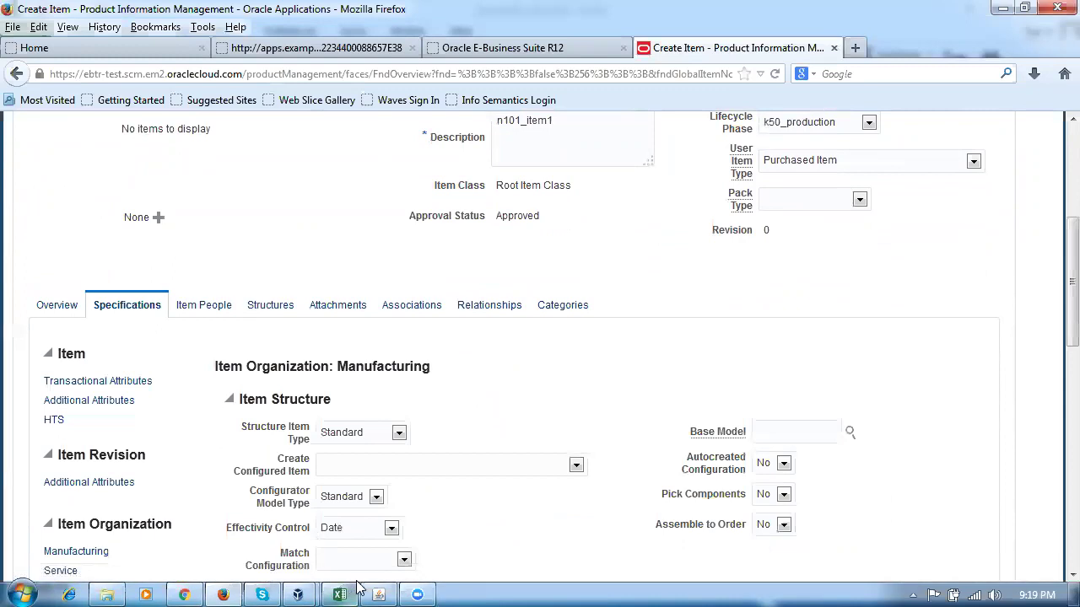
{"action": "left_click", "coordinate": [380, 593]}
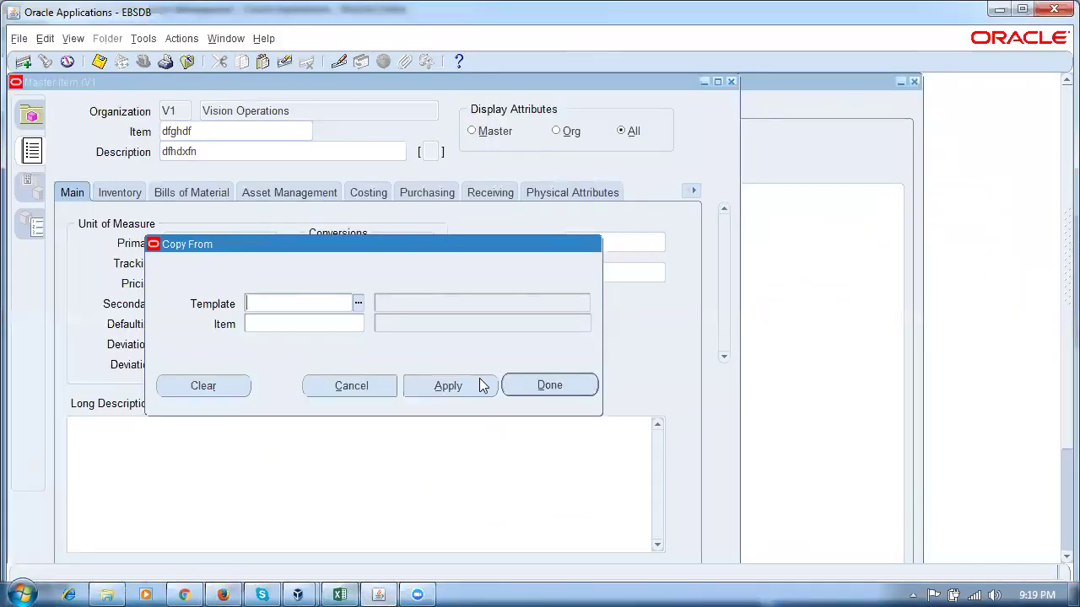
Apply the Purchased Item template in Copy From to the master item.
{"action": "type", "text": "equi"}
{"action": "key", "text": "Tab"}
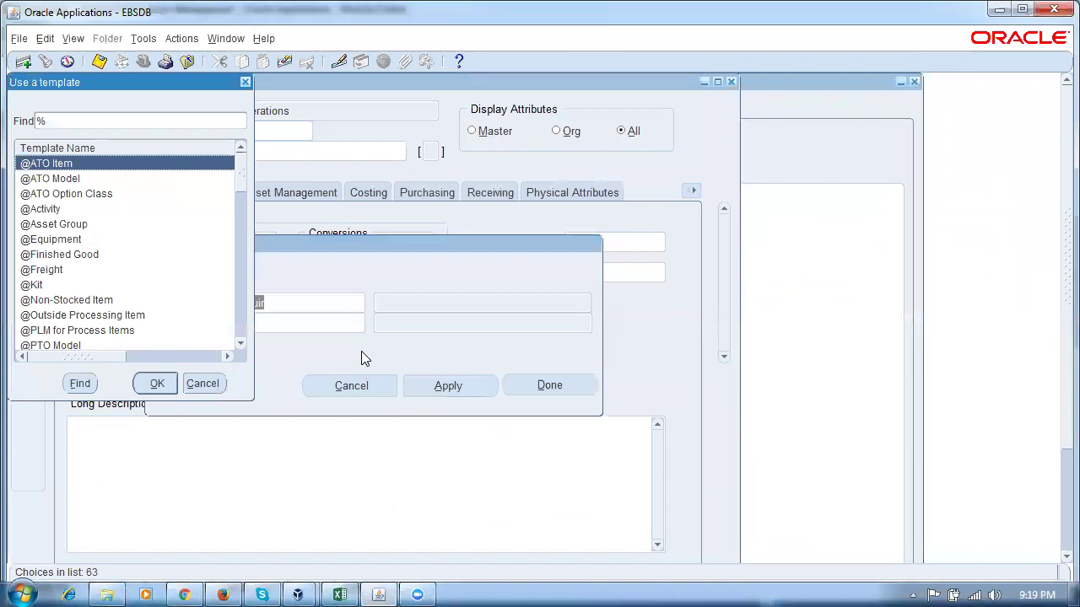
{"action": "key", "text": "Escape"}
{"action": "type", "text": "pur"}
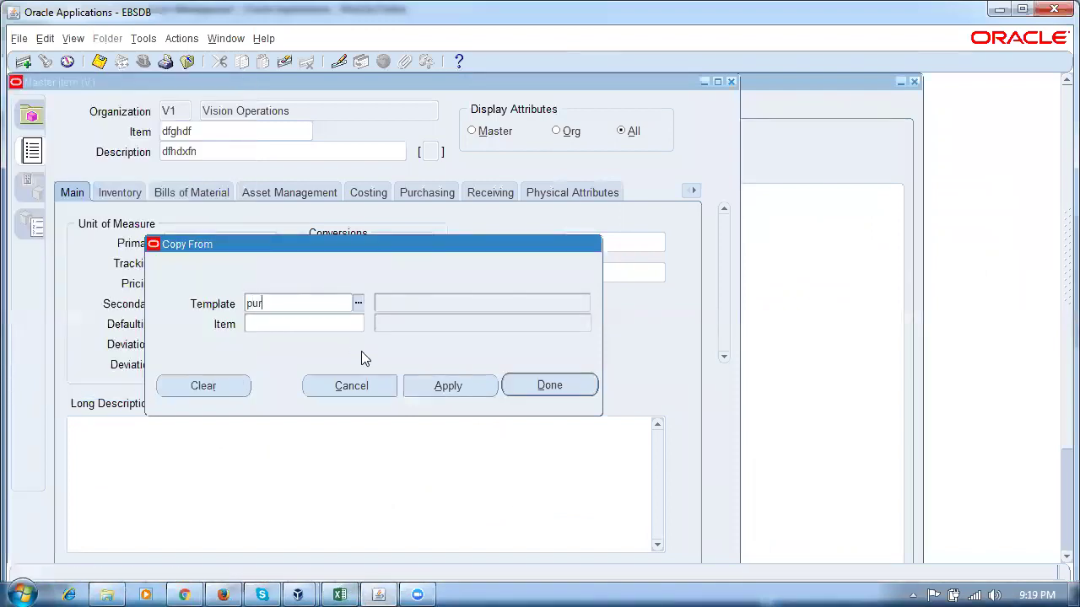
{"action": "key", "text": "Tab"}
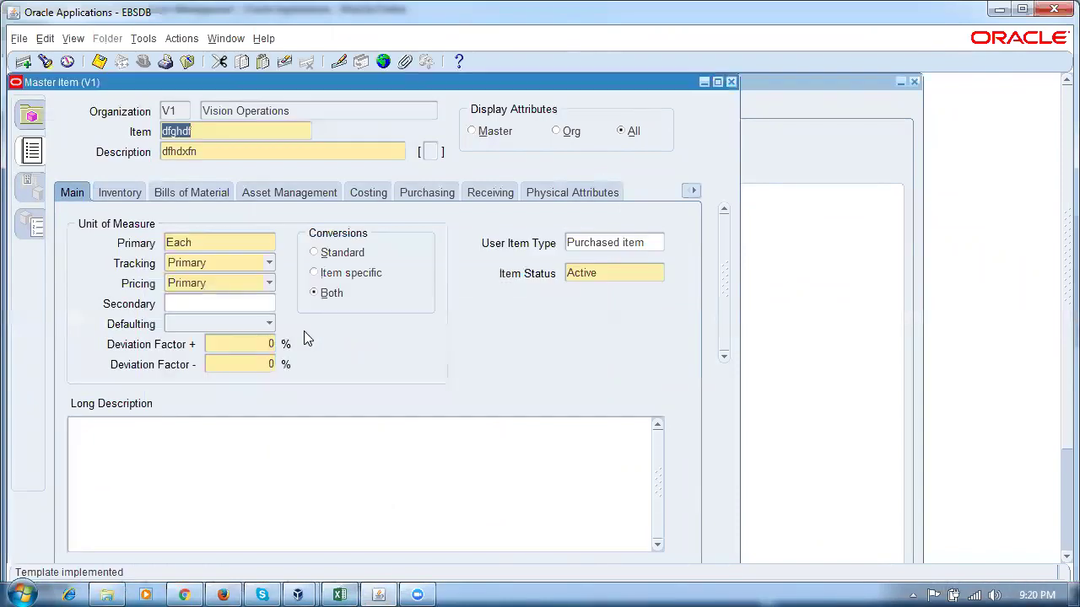
Review the master item's Inventory, Purchasing and Order Management attributes.
{"action": "left_click", "coordinate": [131, 197]}
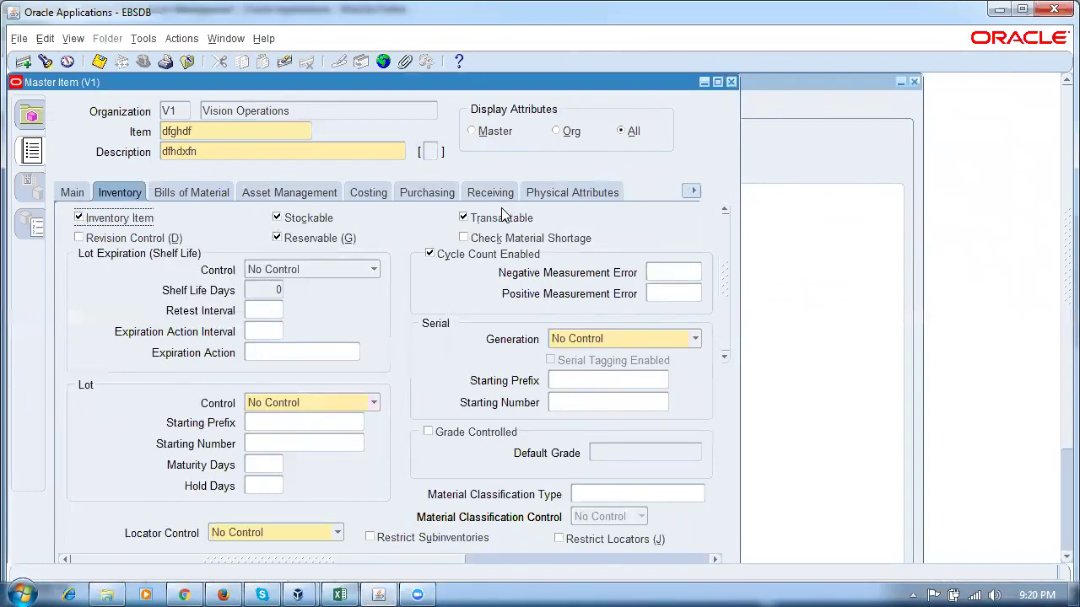
{"action": "left_click", "coordinate": [408, 194]}
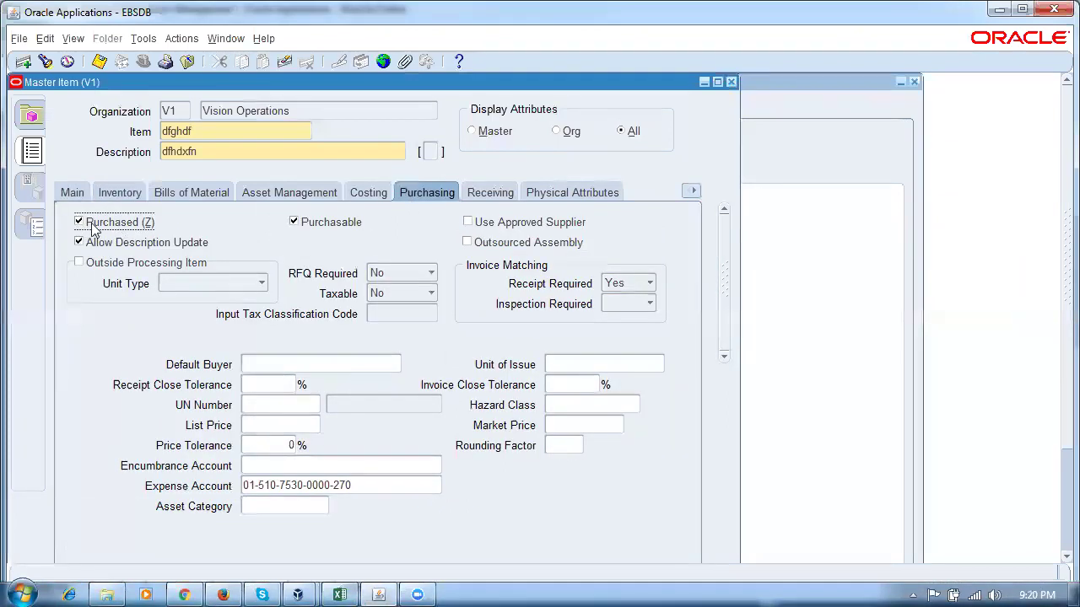
{"action": "left_click", "coordinate": [692, 192]}
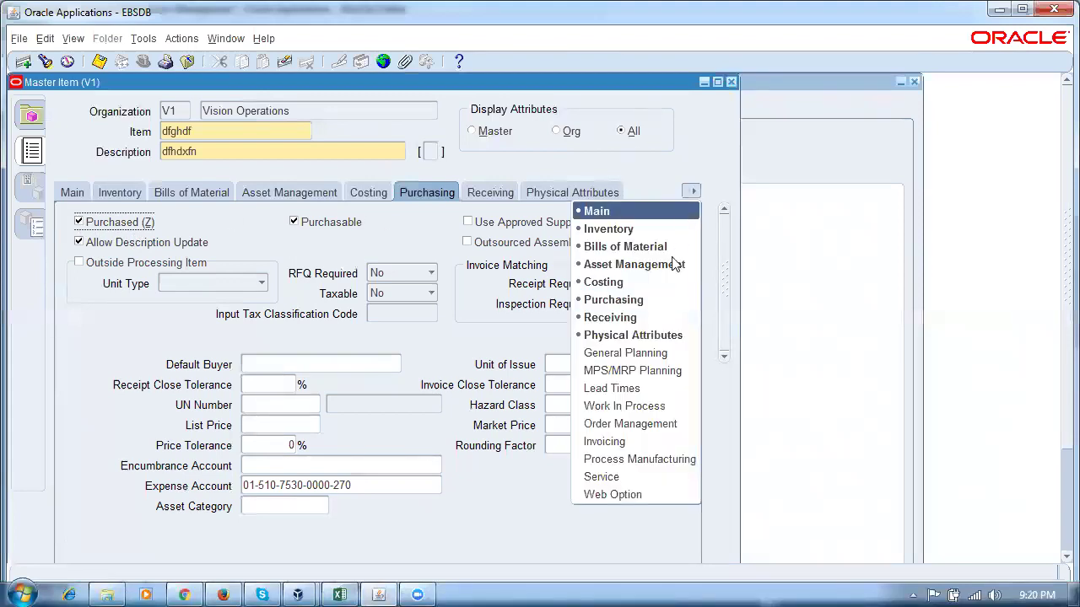
{"action": "left_click", "coordinate": [643, 427]}
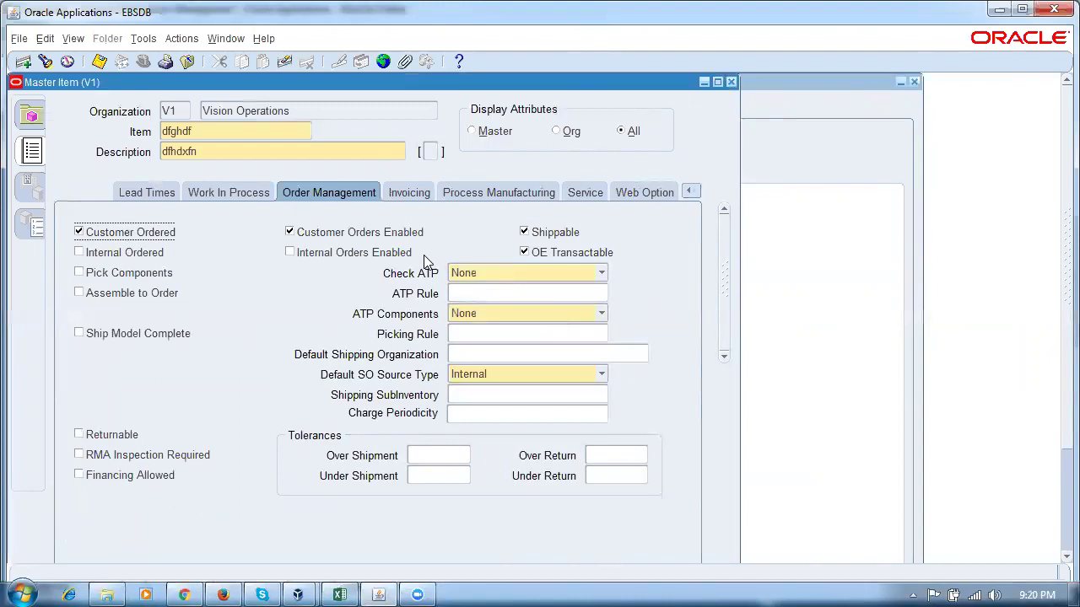
{"action": "left_click", "coordinate": [695, 192]}
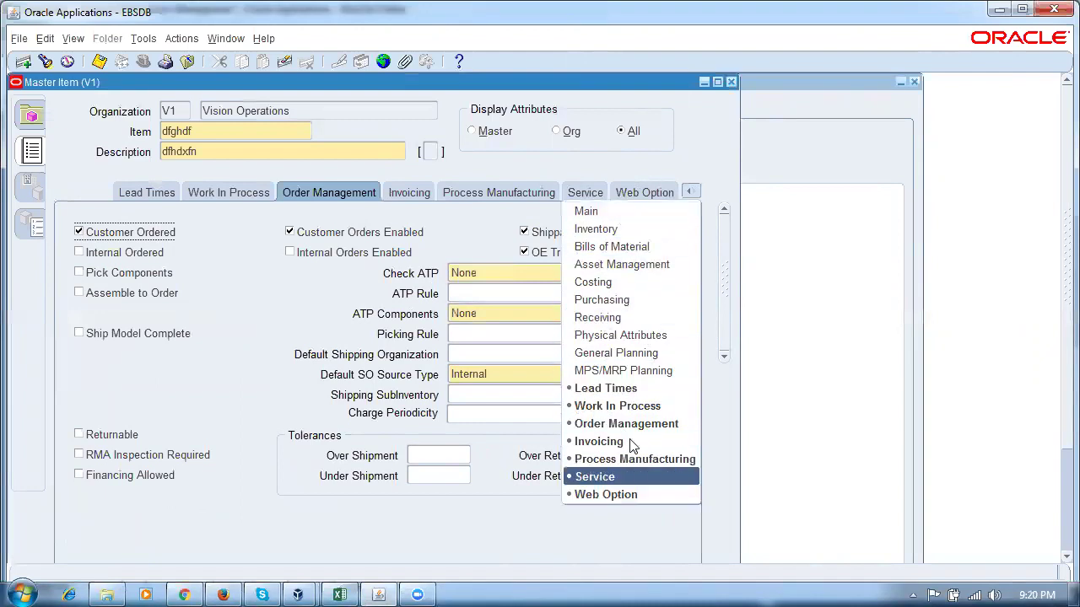
{"action": "left_click", "coordinate": [616, 230]}
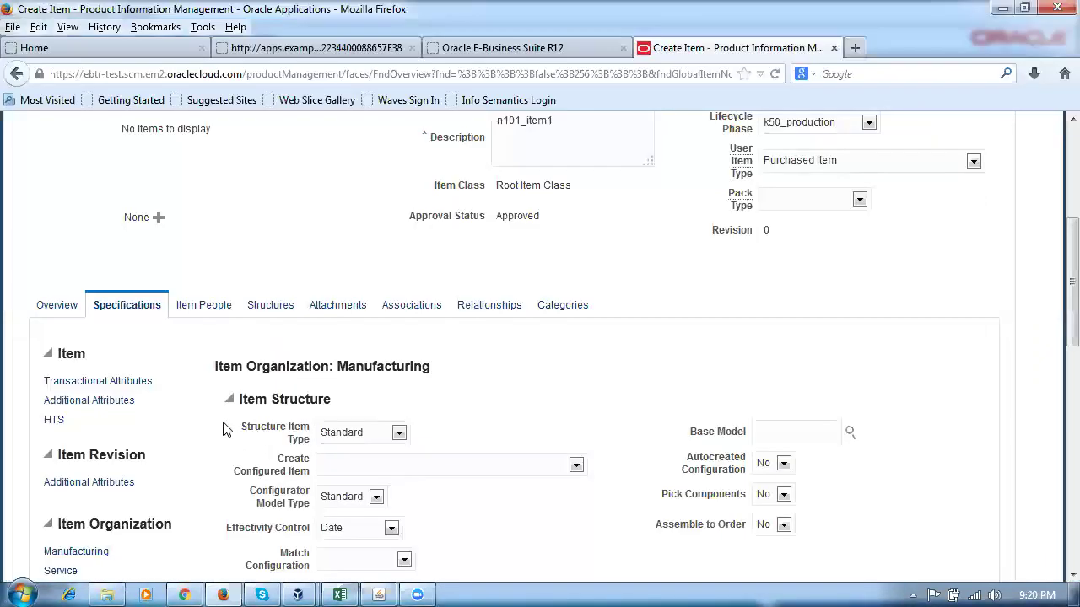
Look through the item's Manufacturing attributes on the Specifications page down to Process Manufacturing.
{"action": "scroll", "coordinate": [237, 291], "scroll_direction": "down", "scroll_amount": 4}
{"action": "scroll", "coordinate": [228, 297], "scroll_direction": "up", "scroll_amount": 4}
{"action": "scroll", "coordinate": [116, 454], "scroll_direction": "down", "scroll_amount": 4}
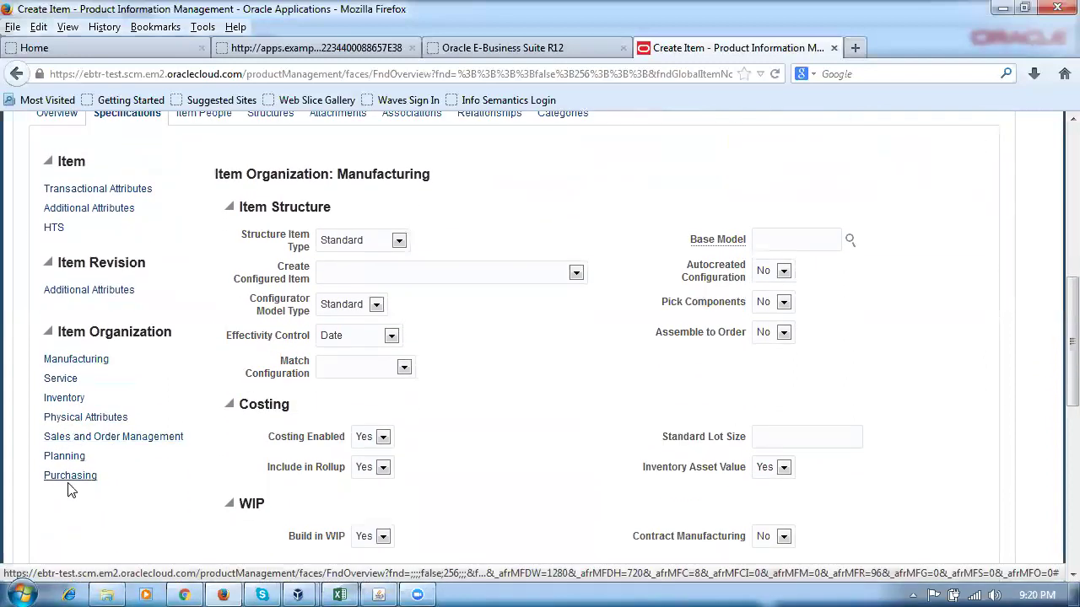
{"action": "left_click", "coordinate": [77, 359]}
{"action": "scroll", "coordinate": [507, 375], "scroll_direction": "down", "scroll_amount": 2}
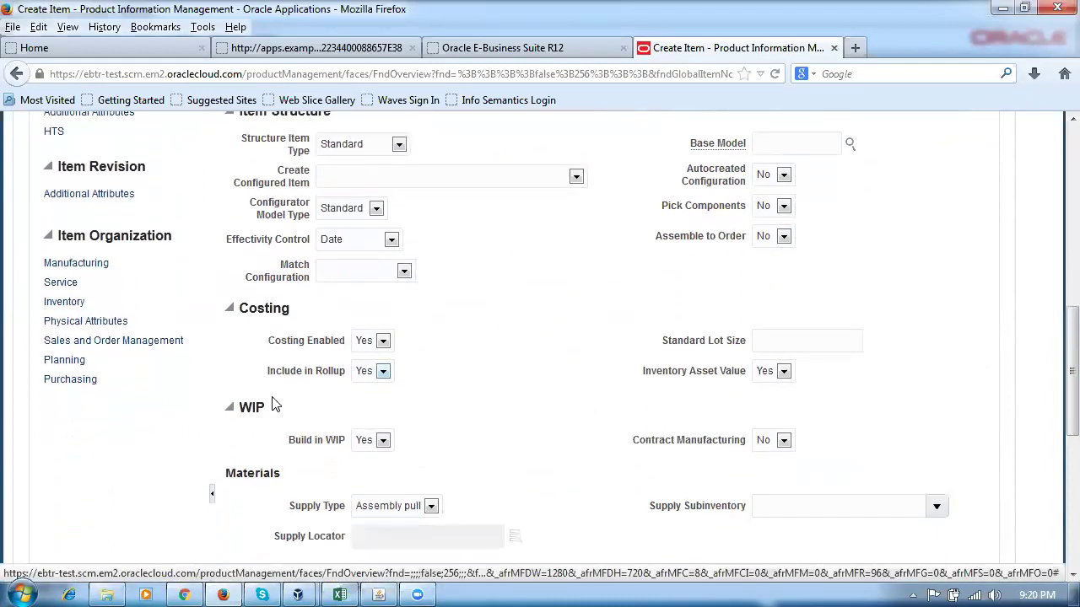
{"action": "scroll", "coordinate": [407, 373], "scroll_direction": "down", "scroll_amount": 4}
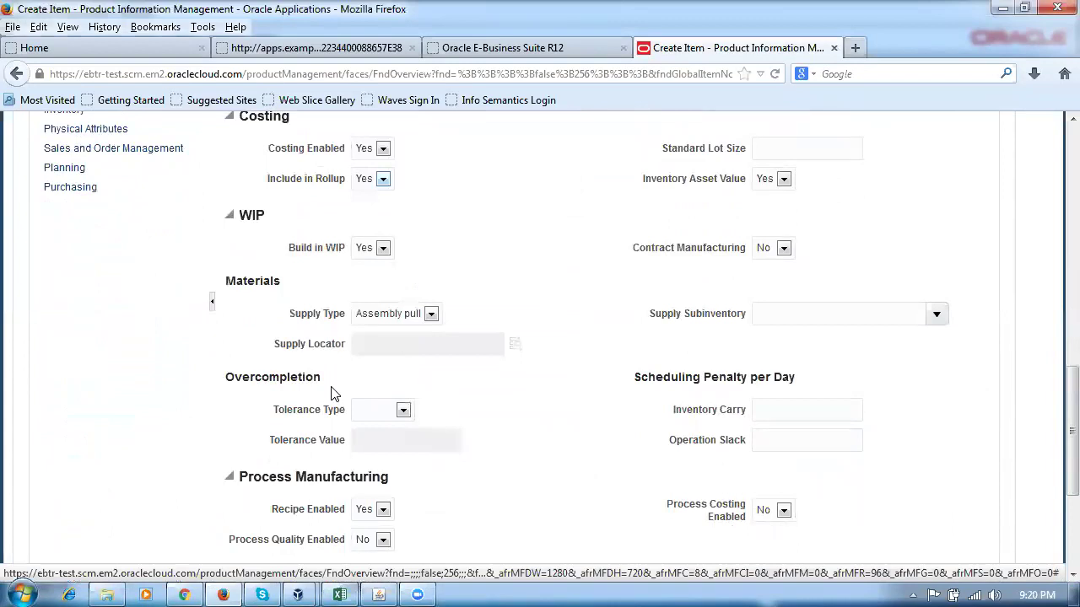
{"action": "scroll", "coordinate": [423, 495], "scroll_direction": "down", "scroll_amount": 5}
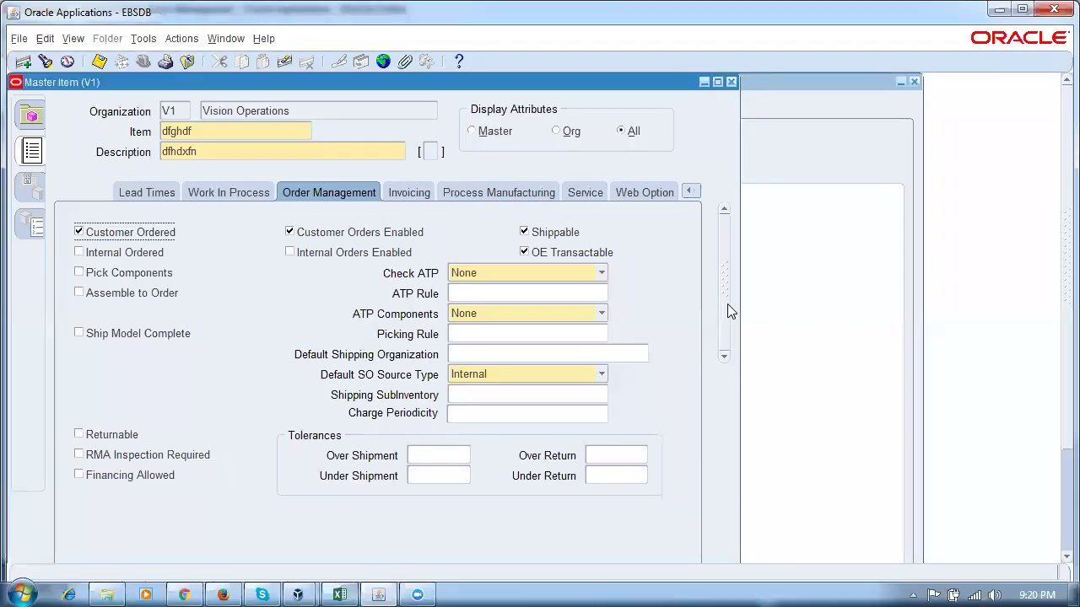
Check the Bills of Material and Work In Process attributes, then return to Create Item.
{"action": "left_click", "coordinate": [689, 194]}
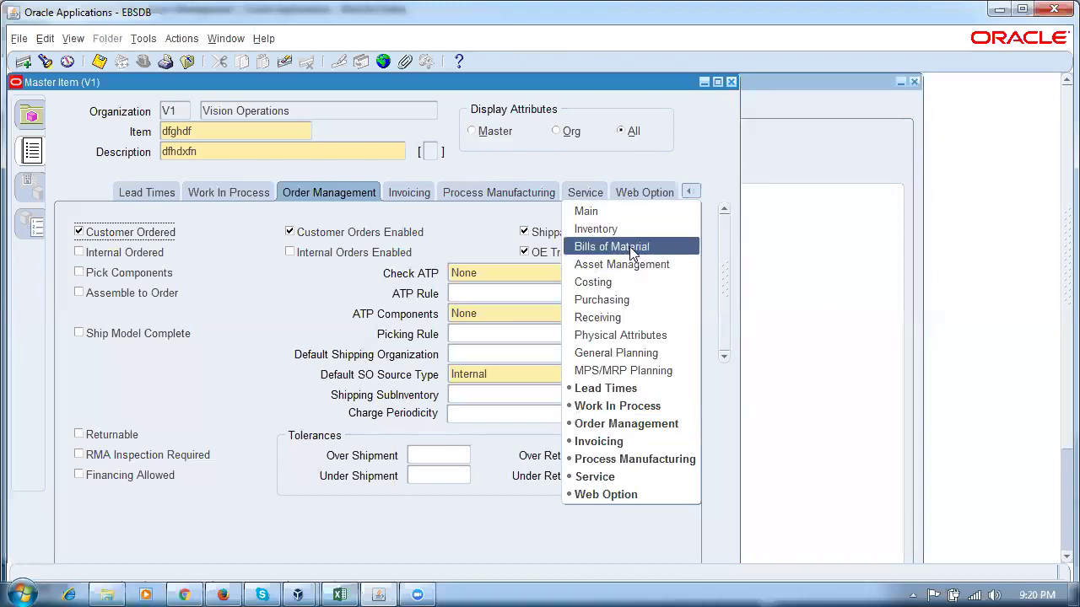
{"action": "left_click", "coordinate": [687, 246]}
{"action": "left_click", "coordinate": [691, 191]}
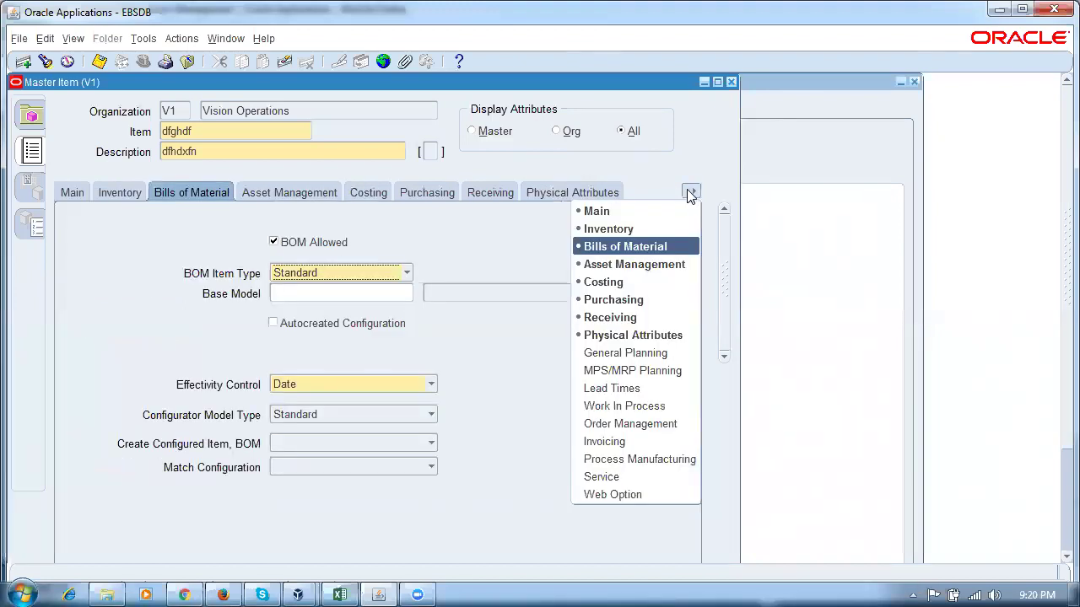
{"action": "left_click", "coordinate": [624, 407]}
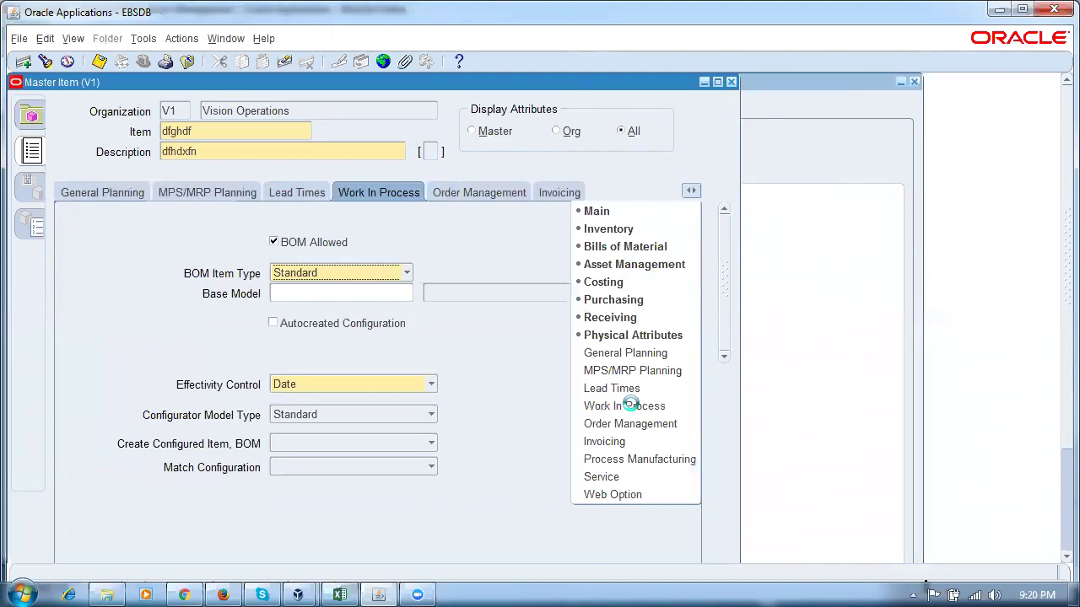
{"action": "left_click", "coordinate": [692, 191]}
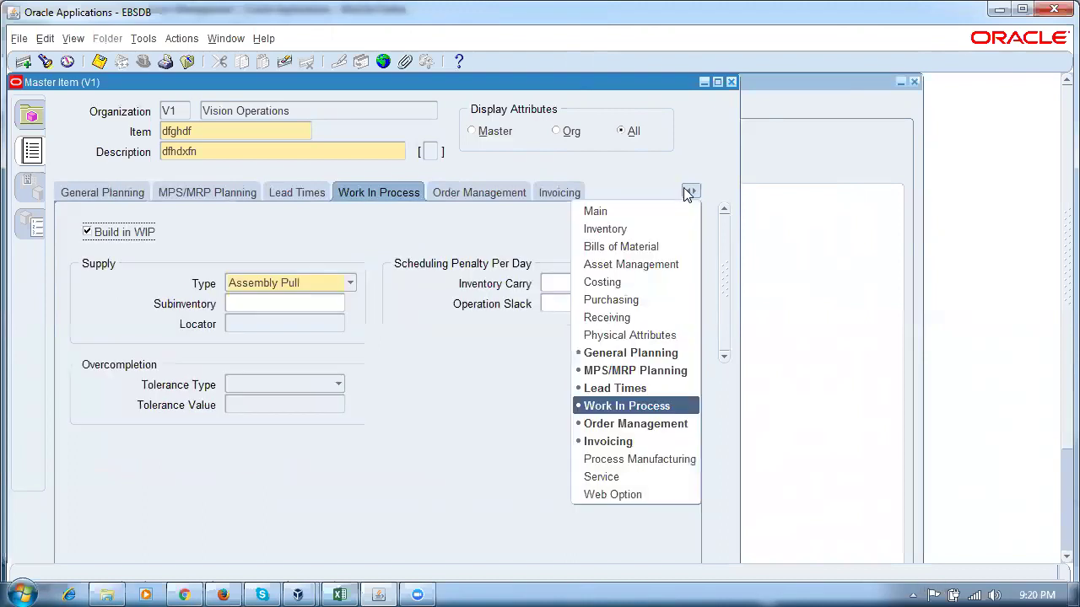
{"action": "left_click", "coordinate": [631, 282]}
{"action": "key", "text": "alt+Tab"}
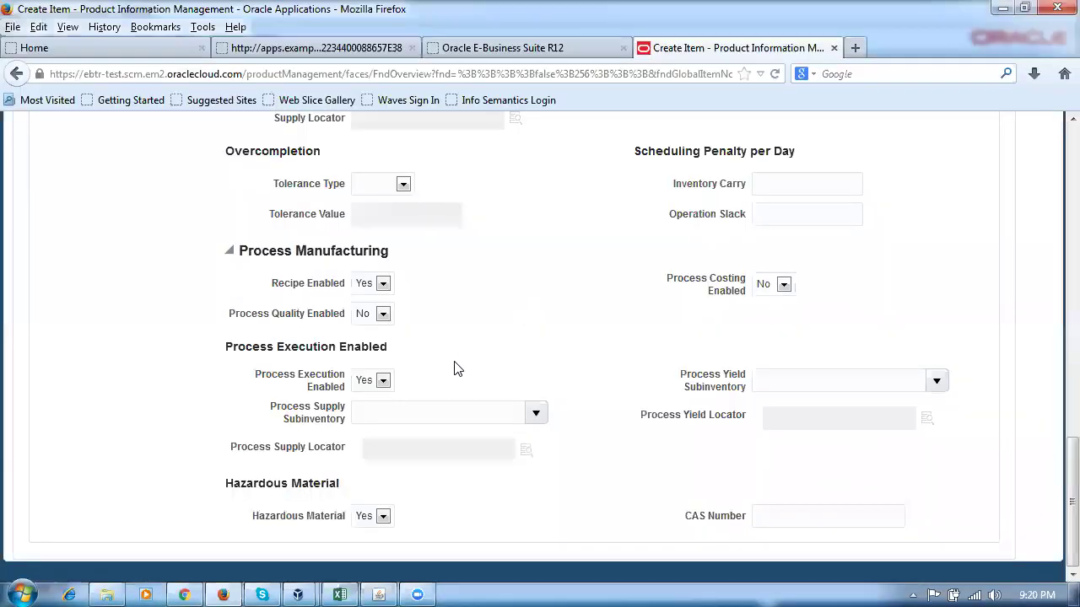
In the item's Purchasing attributes, change List Price from 2 to 3.
{"action": "scroll", "coordinate": [449, 362], "scroll_direction": "up", "scroll_amount": 4}
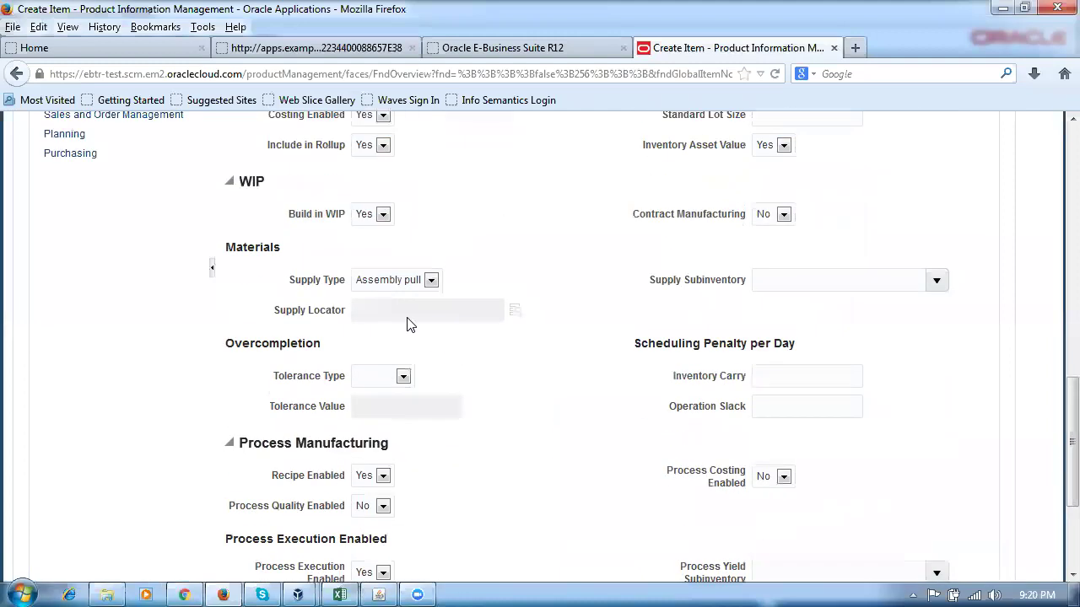
{"action": "scroll", "coordinate": [397, 314], "scroll_direction": "up", "scroll_amount": 4}
{"action": "scroll", "coordinate": [299, 308], "scroll_direction": "up", "scroll_amount": 4}
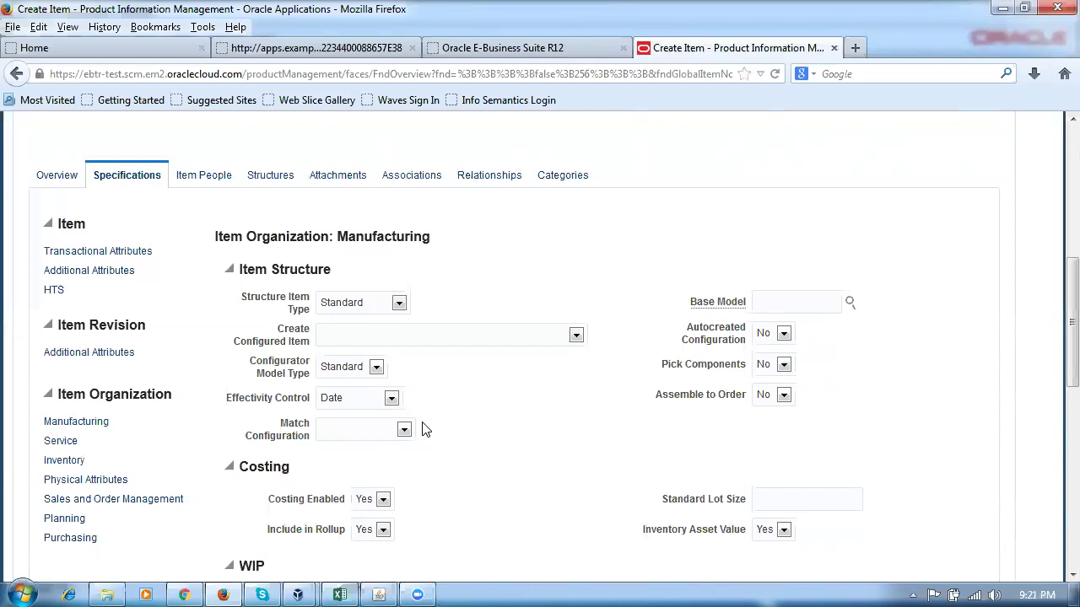
{"action": "scroll", "coordinate": [101, 531], "scroll_direction": "down", "scroll_amount": 2}
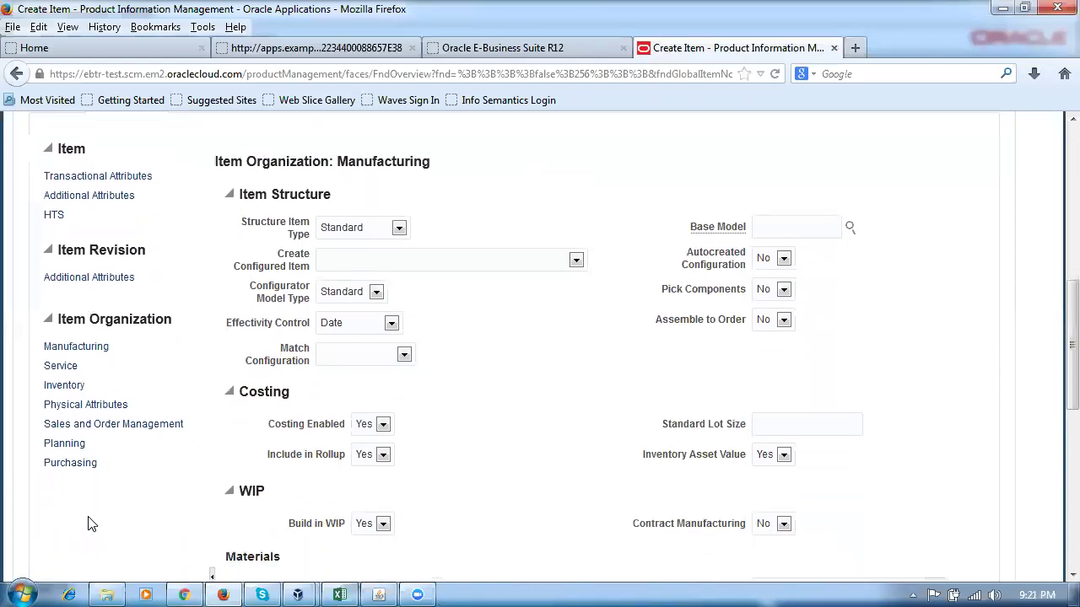
{"action": "left_click", "coordinate": [79, 447]}
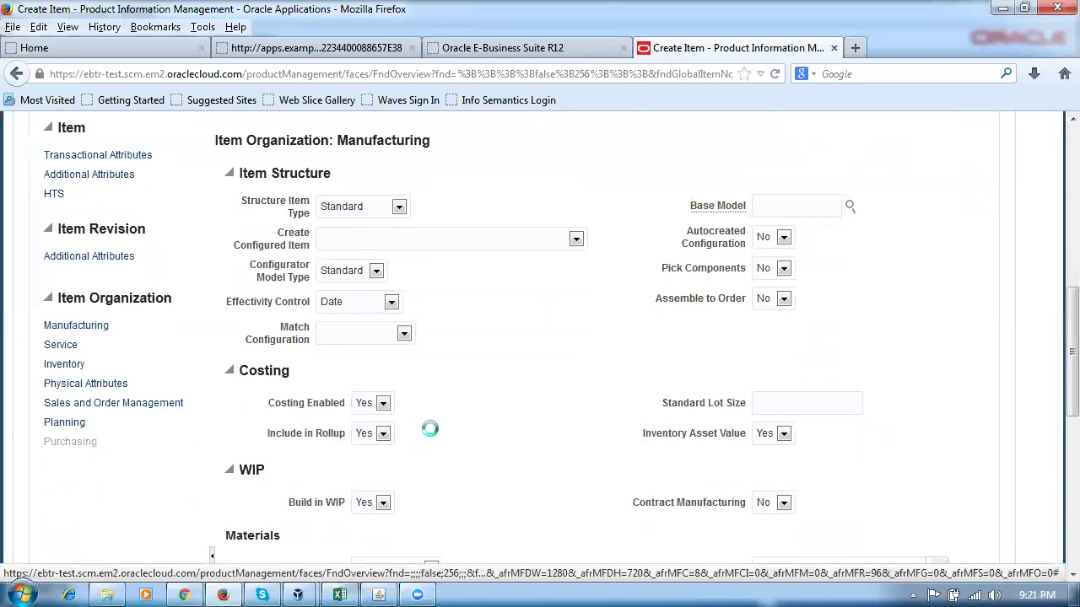
{"action": "scroll", "coordinate": [530, 431], "scroll_direction": "down", "scroll_amount": 1}
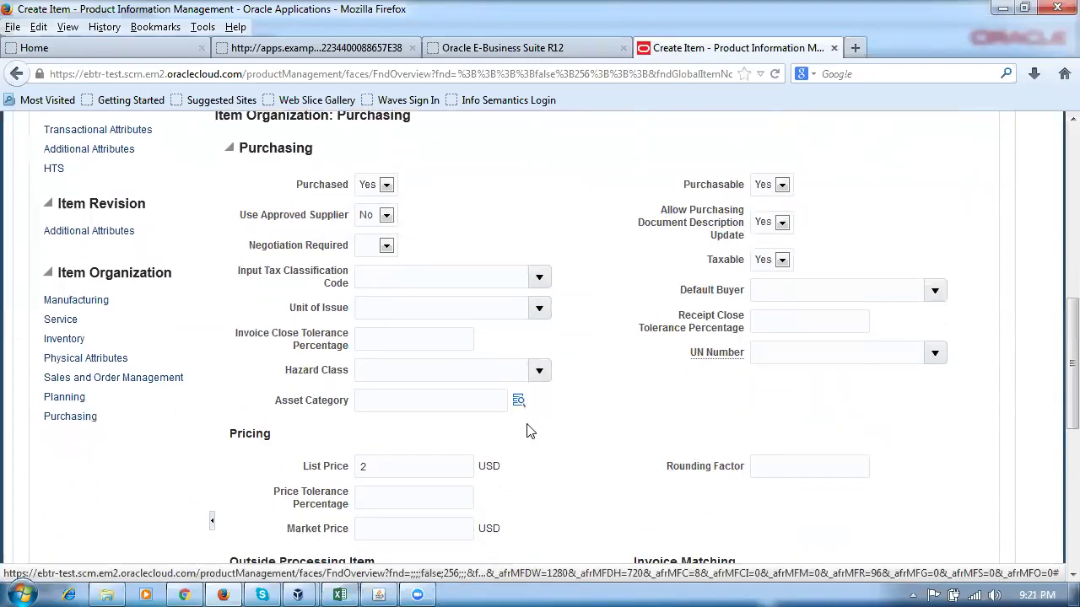
{"action": "scroll", "coordinate": [529, 430], "scroll_direction": "down", "scroll_amount": 2}
{"action": "double_click", "coordinate": [382, 397]}
{"action": "type", "text": "3"}
{"action": "left_click", "coordinate": [108, 459]}
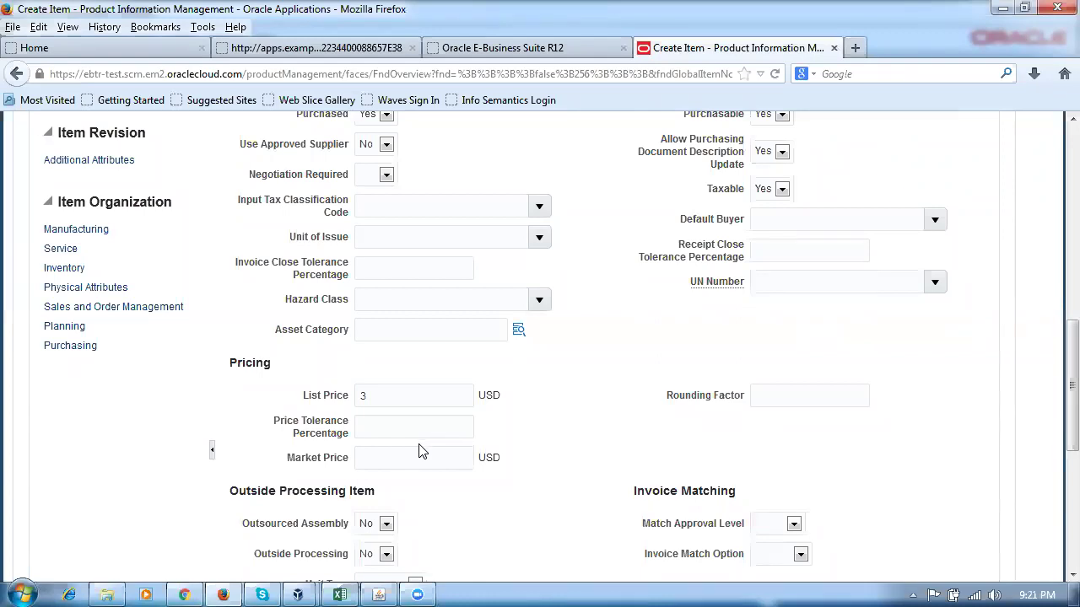
Look for an organization assignment option, then dismiss the menu without choosing.
{"action": "scroll", "coordinate": [422, 451], "scroll_direction": "up", "scroll_amount": 8}
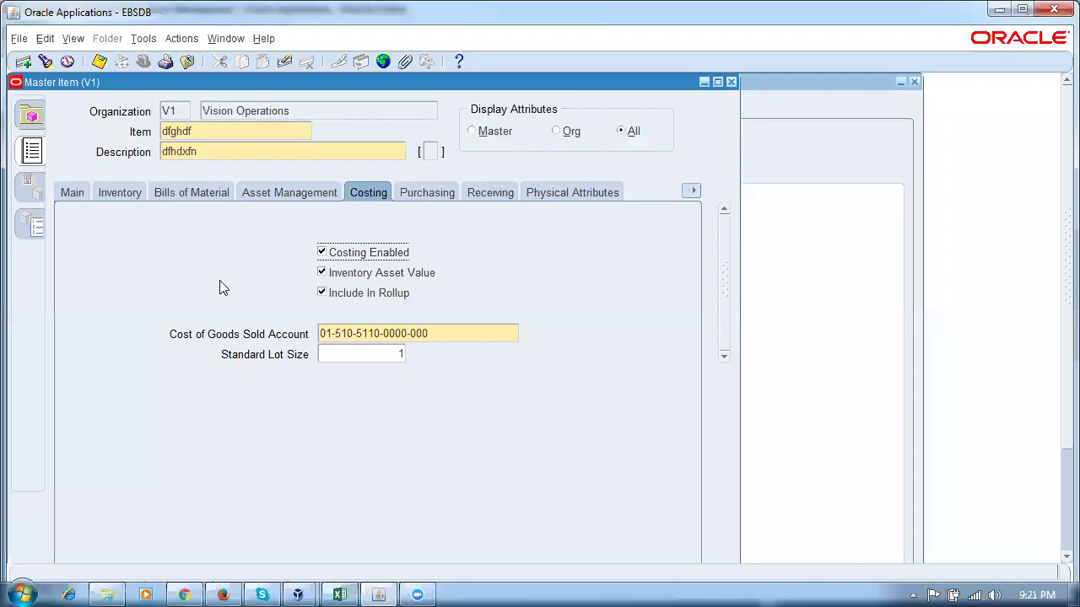
{"action": "left_click", "coordinate": [138, 40]}
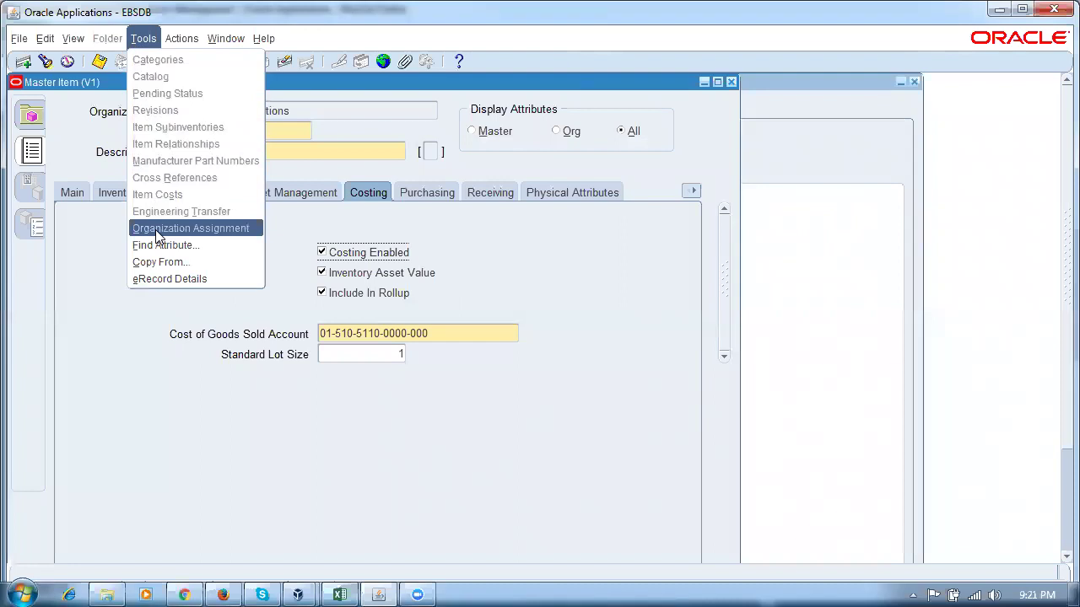
{"action": "left_click", "coordinate": [128, 338]}
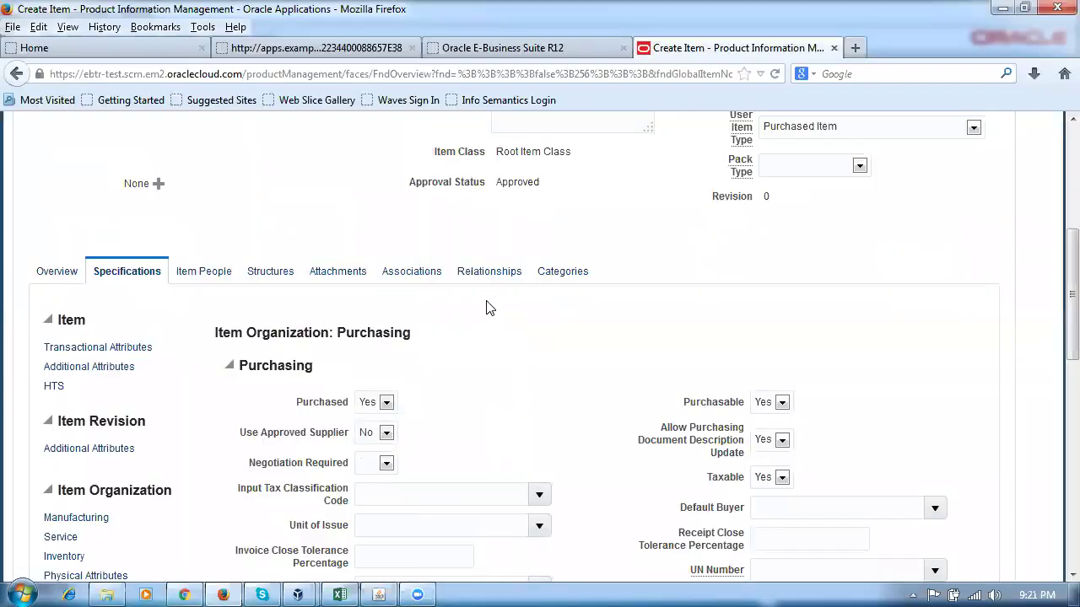
Show the Associations tab listing K500 k50_master_org as the item's only organization.
{"action": "left_click", "coordinate": [422, 280]}
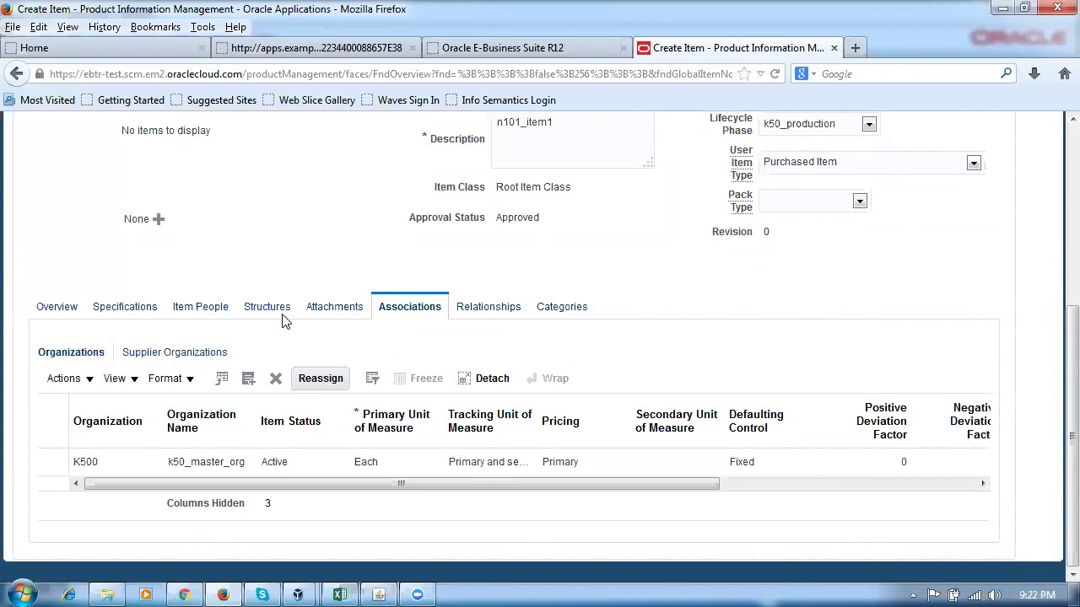
Add organization K501 (k50_child_org) via Select and Add, correcting the mistaken J501 search.
{"action": "left_click", "coordinate": [66, 381]}
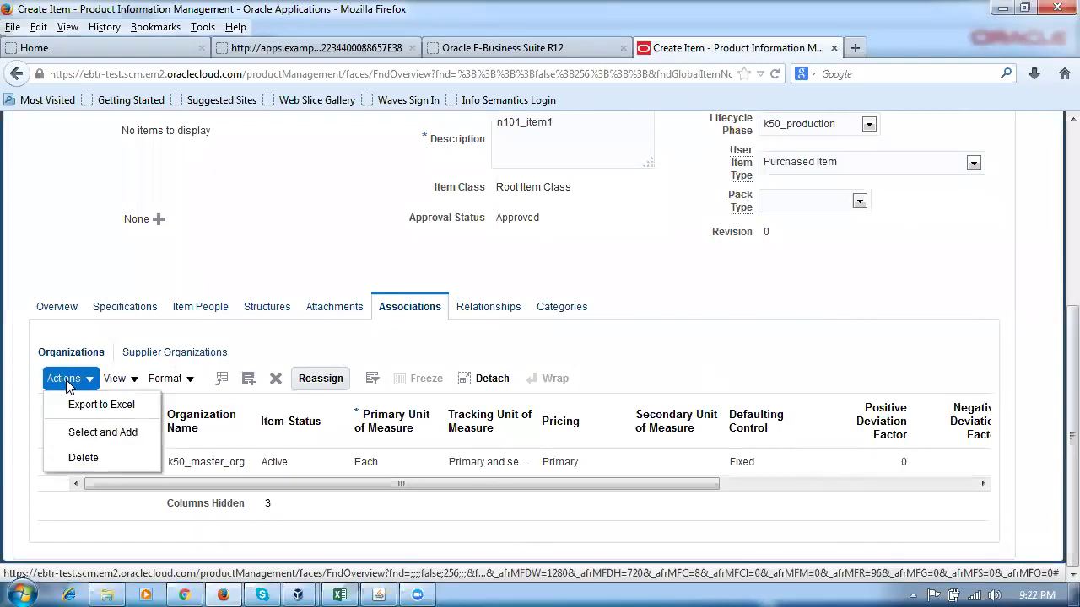
{"action": "left_click", "coordinate": [85, 435]}
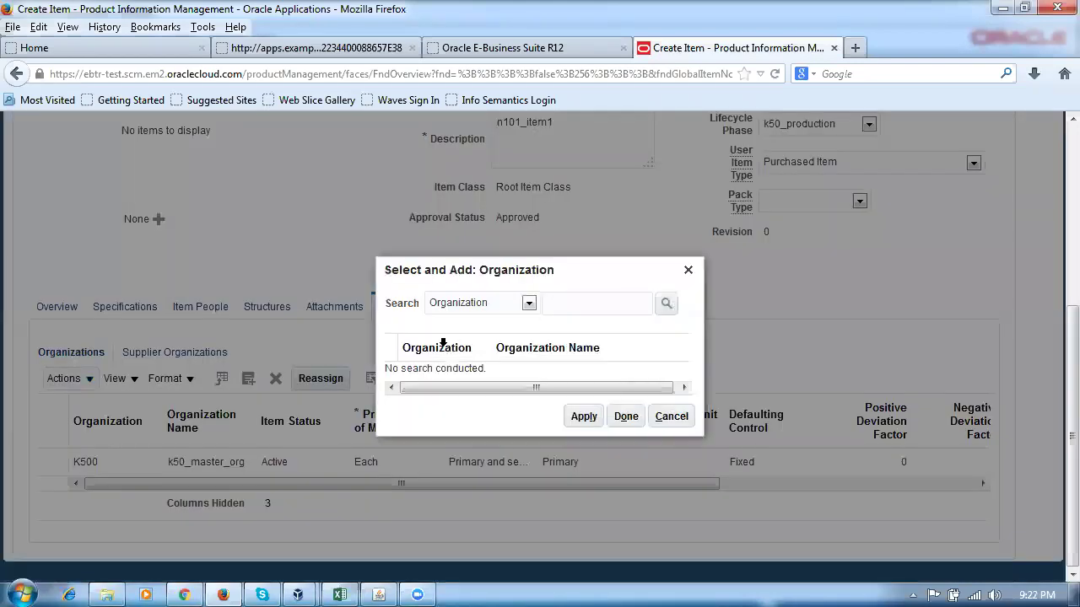
{"action": "left_click", "coordinate": [628, 305]}
{"action": "key", "text": "Return"}
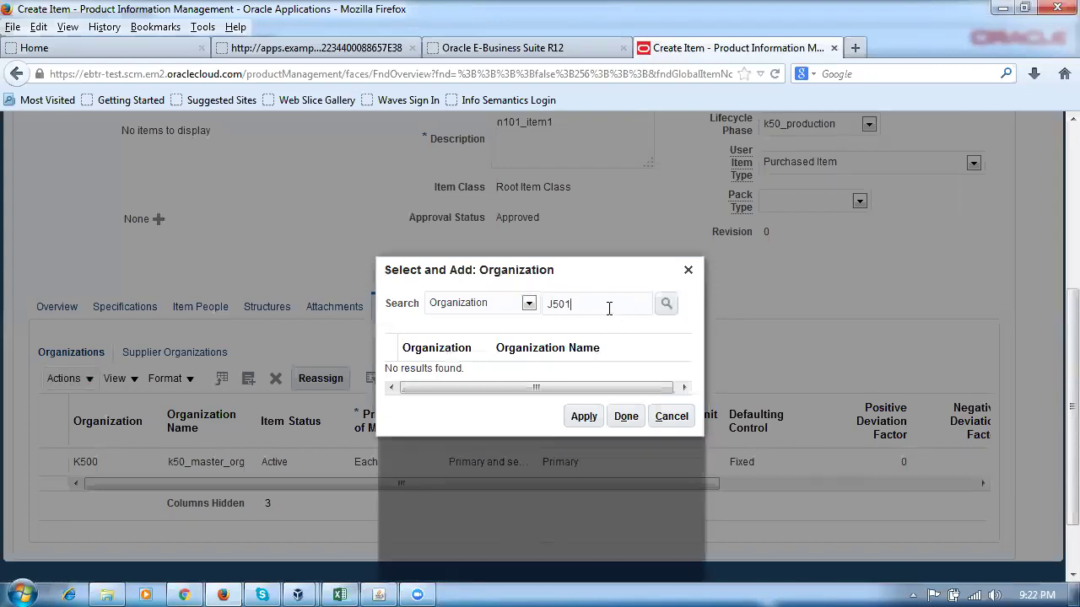
{"action": "scroll", "coordinate": [606, 310], "scroll_direction": "up", "scroll_amount": 2}
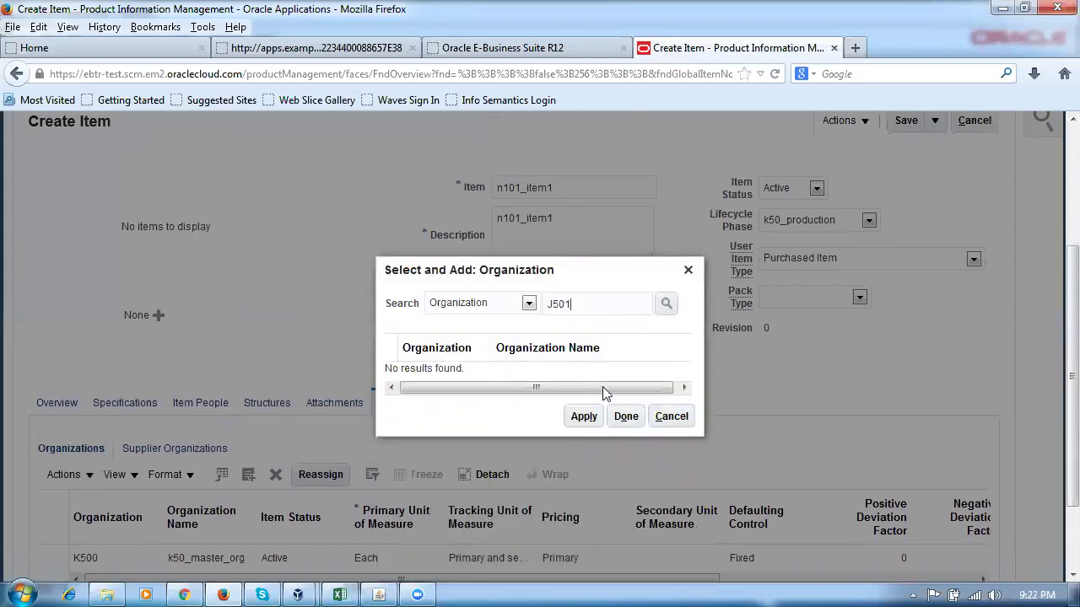
{"action": "double_click", "coordinate": [595, 306]}
{"action": "type", "text": "K501"}
{"action": "key", "text": "Return"}
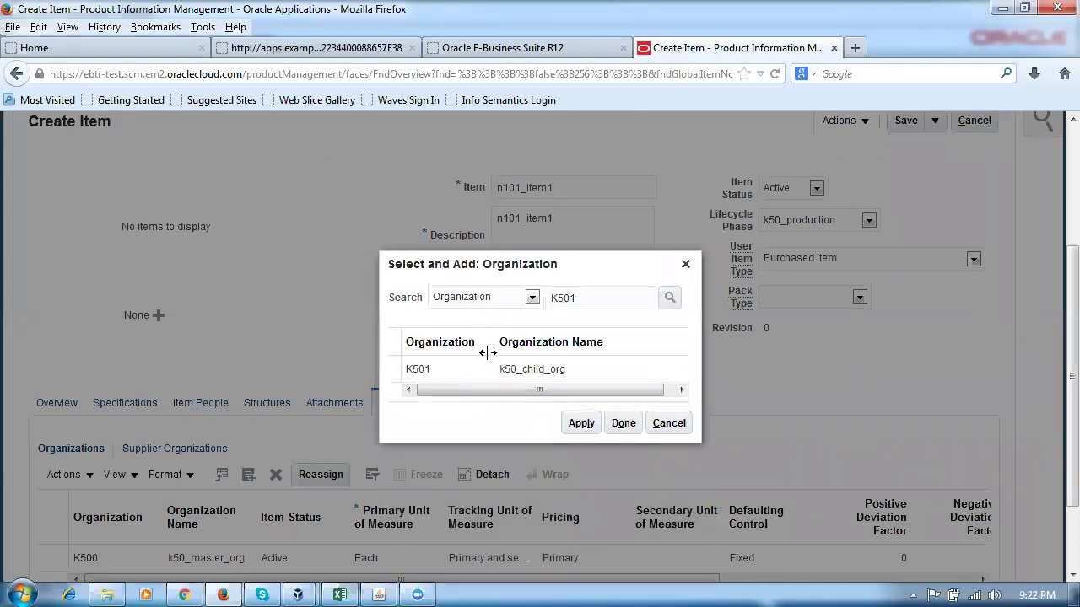
{"action": "left_click", "coordinate": [393, 369]}
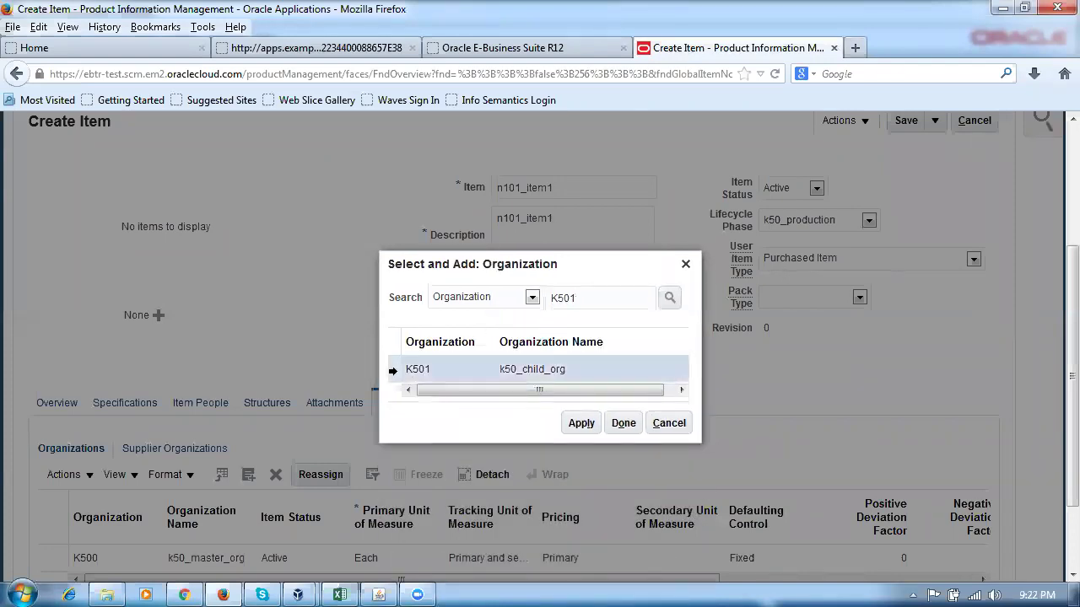
{"action": "left_click", "coordinate": [580, 427]}
{"action": "left_click", "coordinate": [625, 424]}
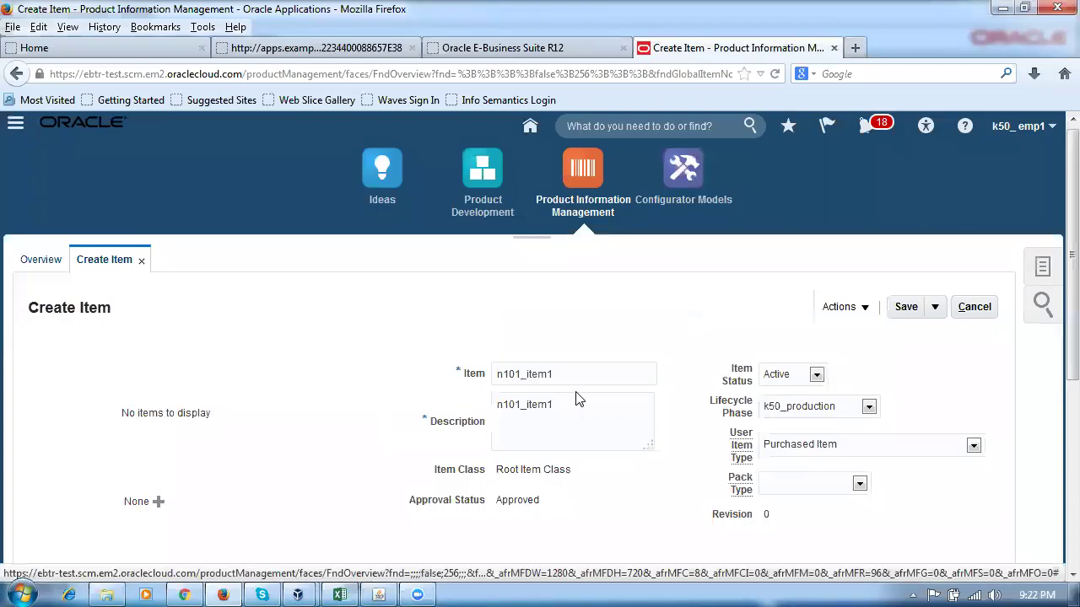
{"action": "scroll", "coordinate": [572, 413], "scroll_direction": "down", "scroll_amount": 6}
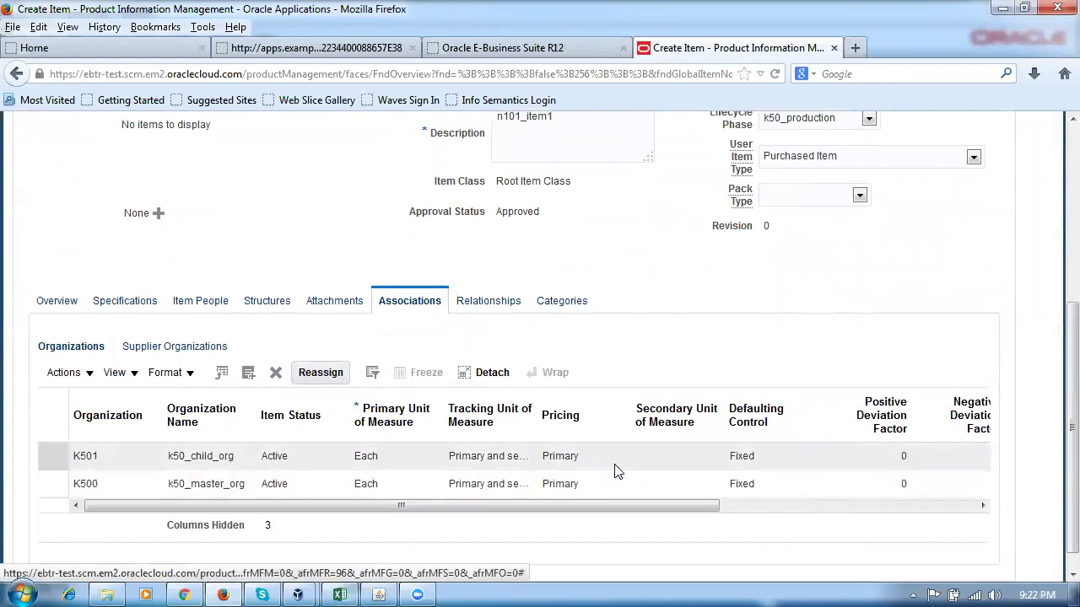
{"action": "scroll", "coordinate": [784, 325], "scroll_direction": "up", "scroll_amount": 4}
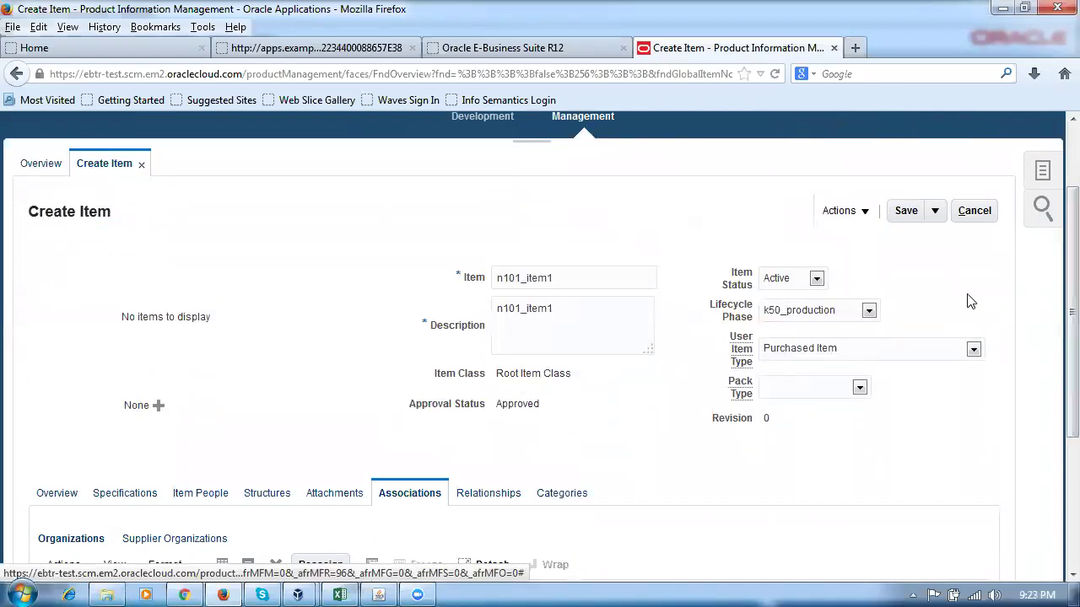
{"action": "left_click", "coordinate": [934, 212]}
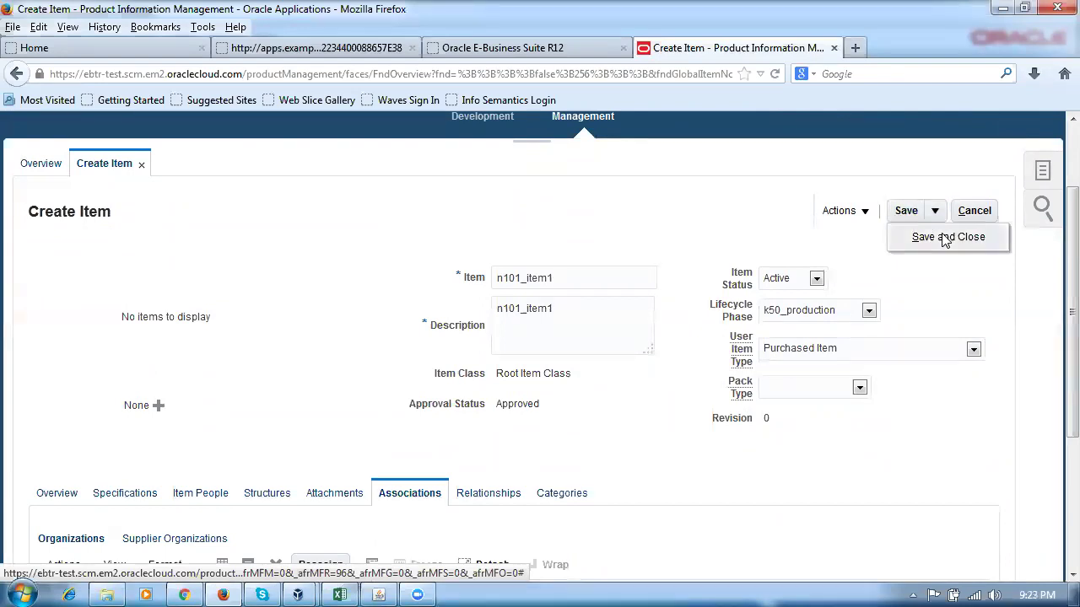
{"action": "left_click", "coordinate": [941, 237]}
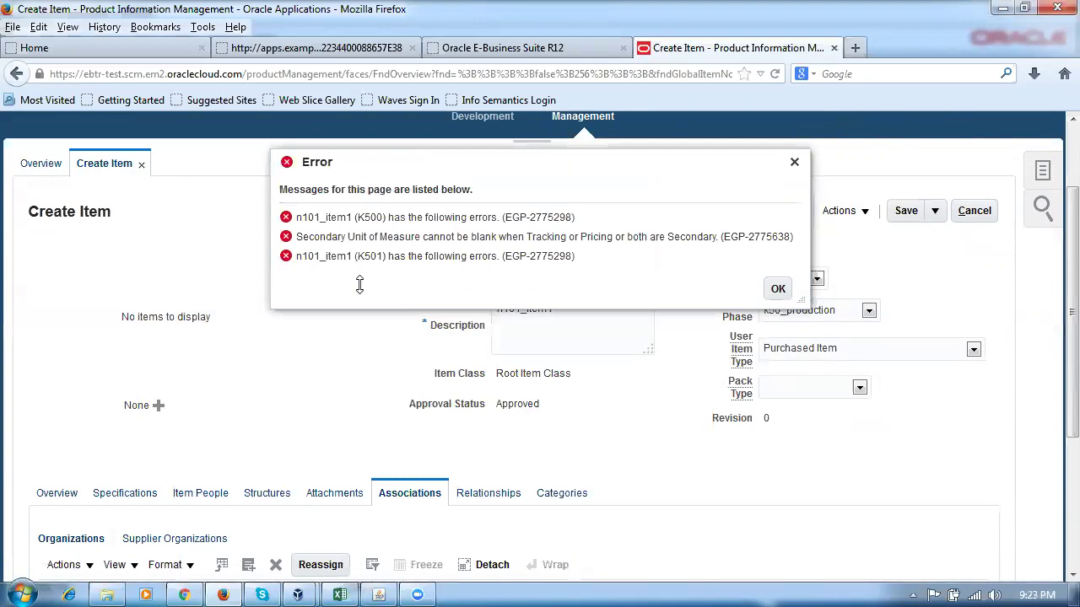
{"action": "left_click", "coordinate": [778, 289]}
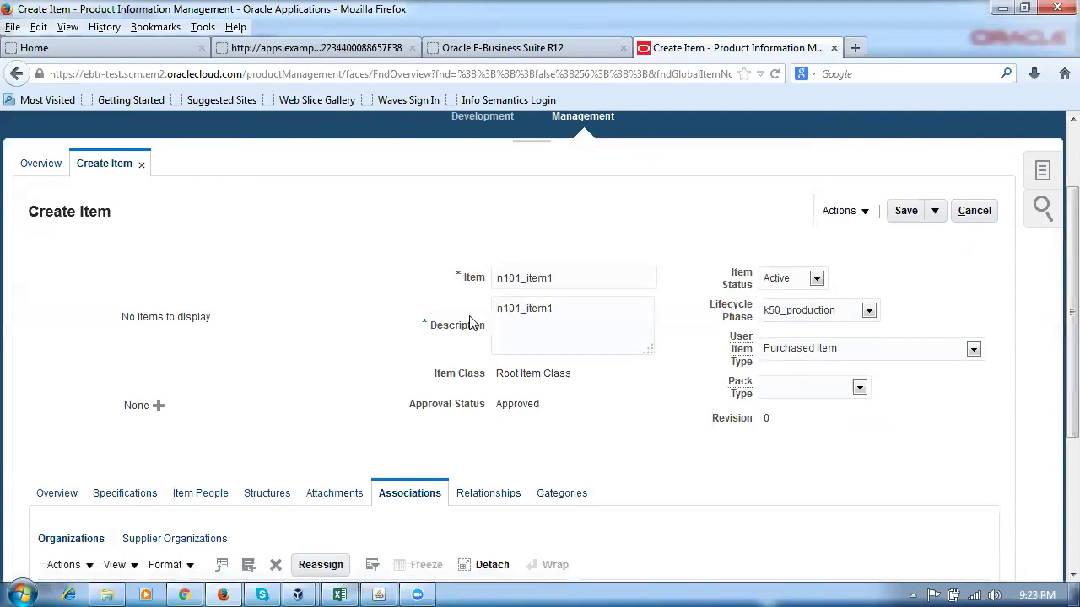
{"action": "scroll", "coordinate": [266, 369], "scroll_direction": "down", "scroll_amount": 5}
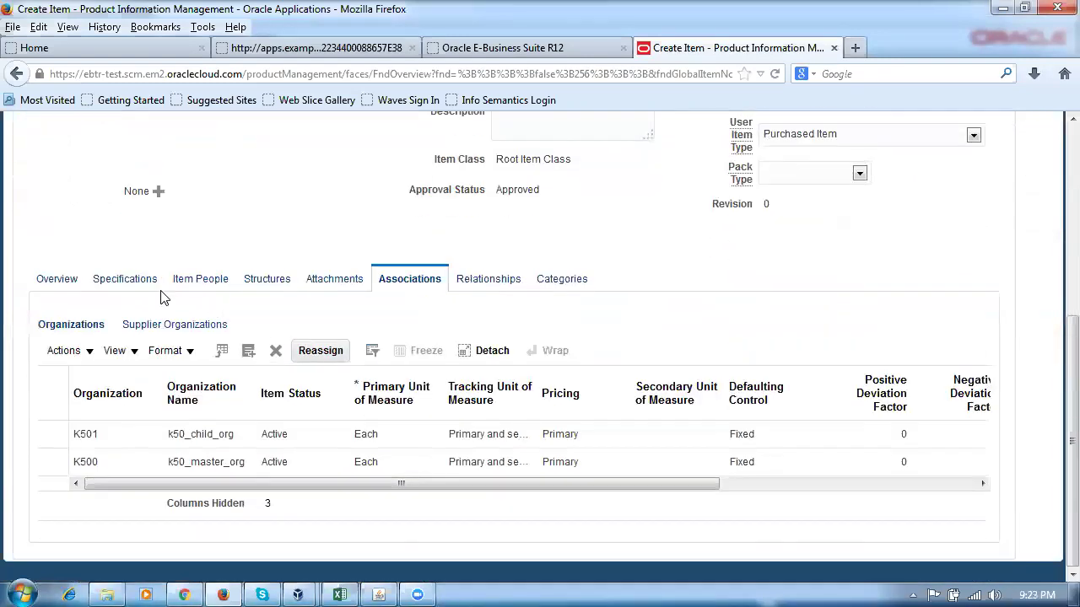
On the Overview tab, set Tracking Unit of Measure to Primary.
{"action": "left_click", "coordinate": [52, 280]}
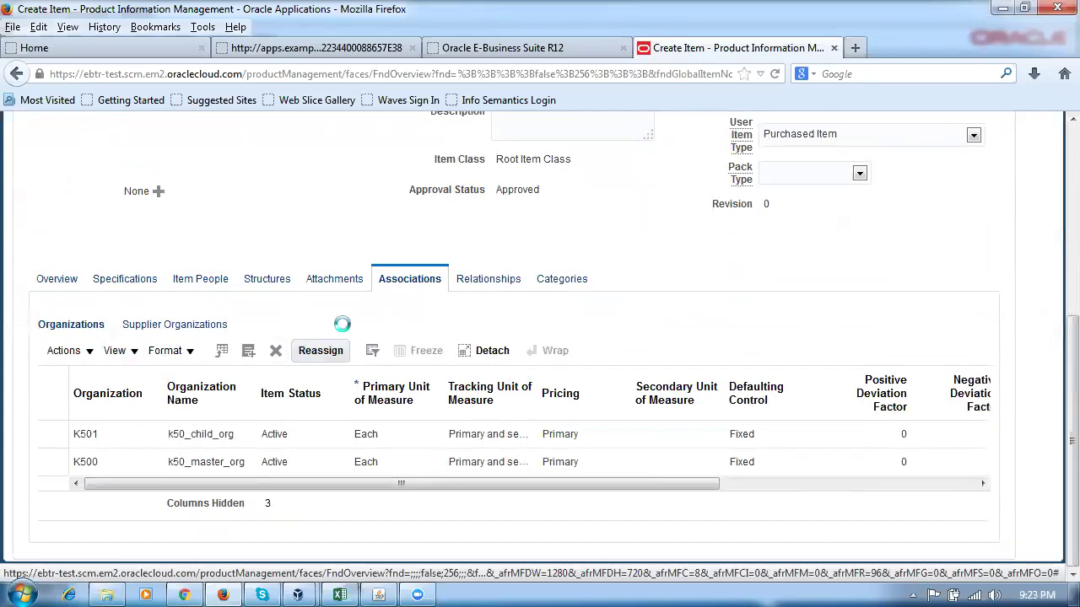
{"action": "scroll", "coordinate": [306, 478], "scroll_direction": "down", "scroll_amount": 2}
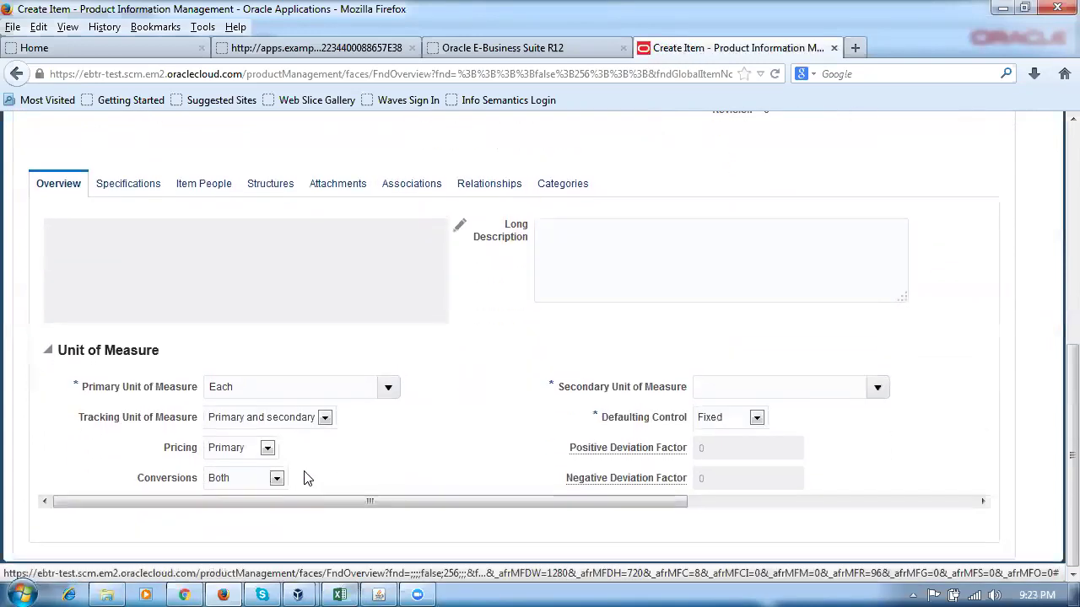
{"action": "left_click", "coordinate": [324, 417]}
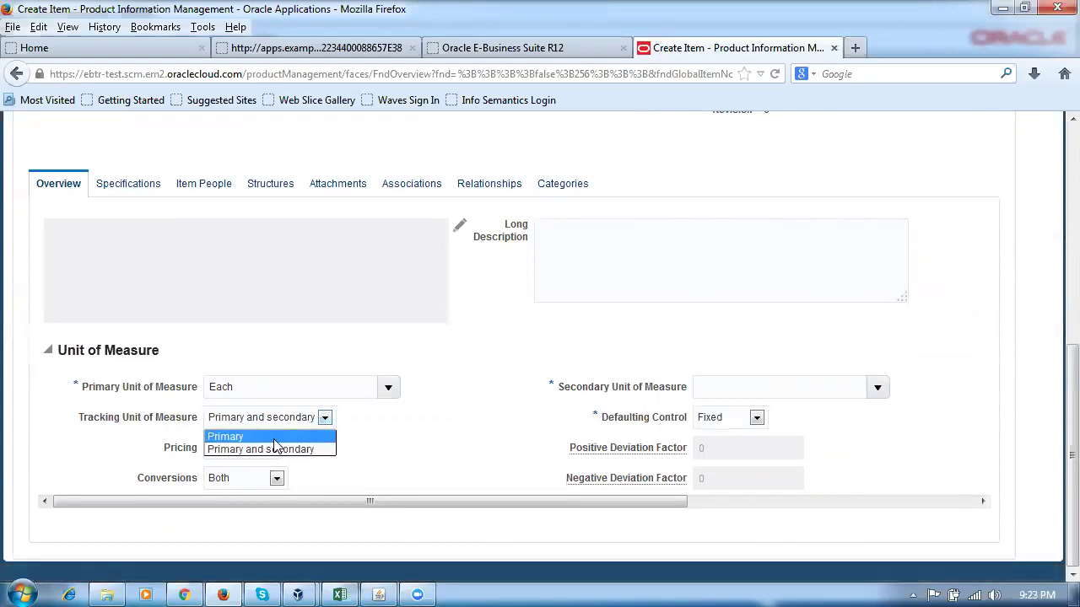
{"action": "left_click", "coordinate": [275, 438]}
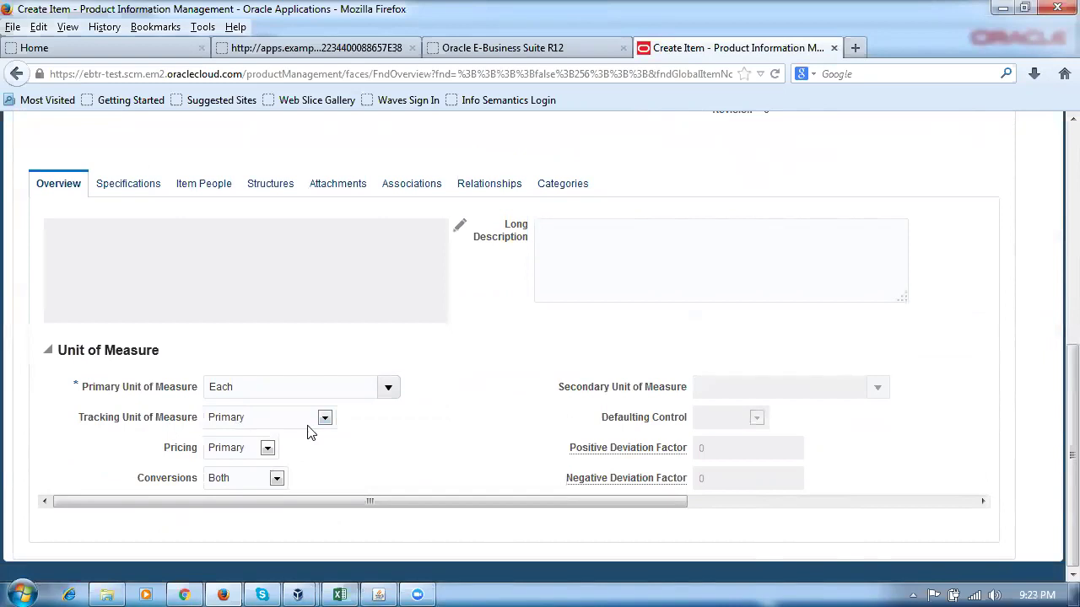
{"action": "left_click", "coordinate": [239, 418]}
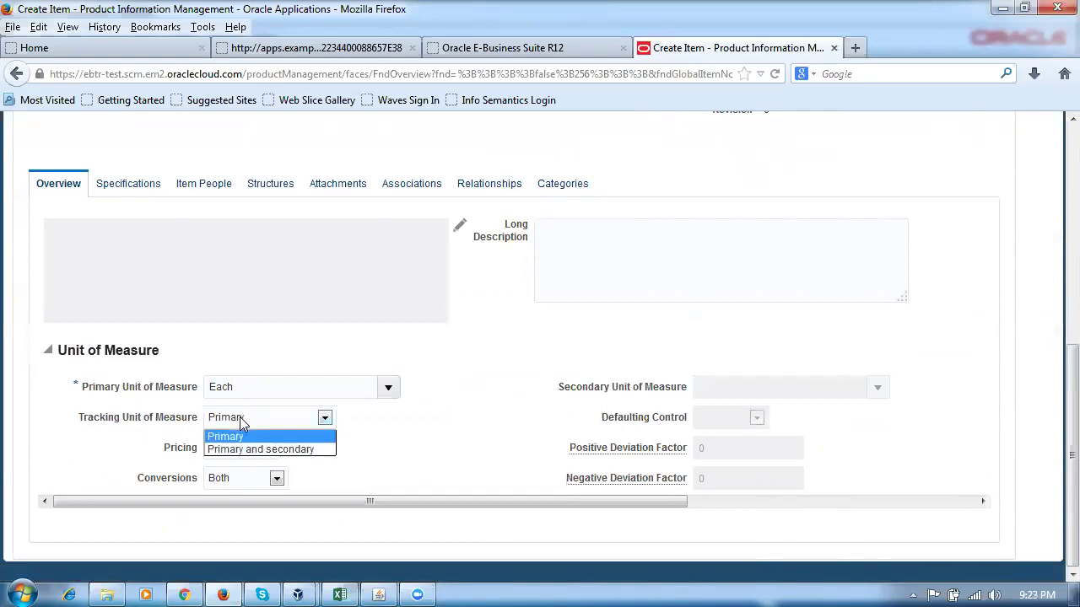
{"action": "left_click", "coordinate": [240, 417]}
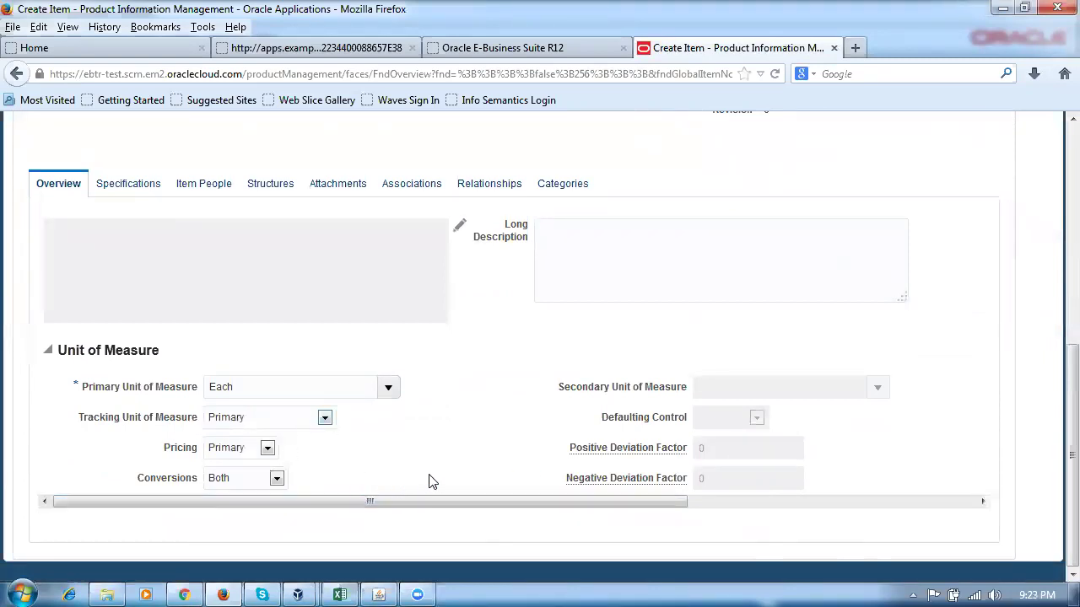
{"action": "scroll", "coordinate": [428, 481], "scroll_direction": "up", "scroll_amount": 10}
{"action": "left_click", "coordinate": [935, 289]}
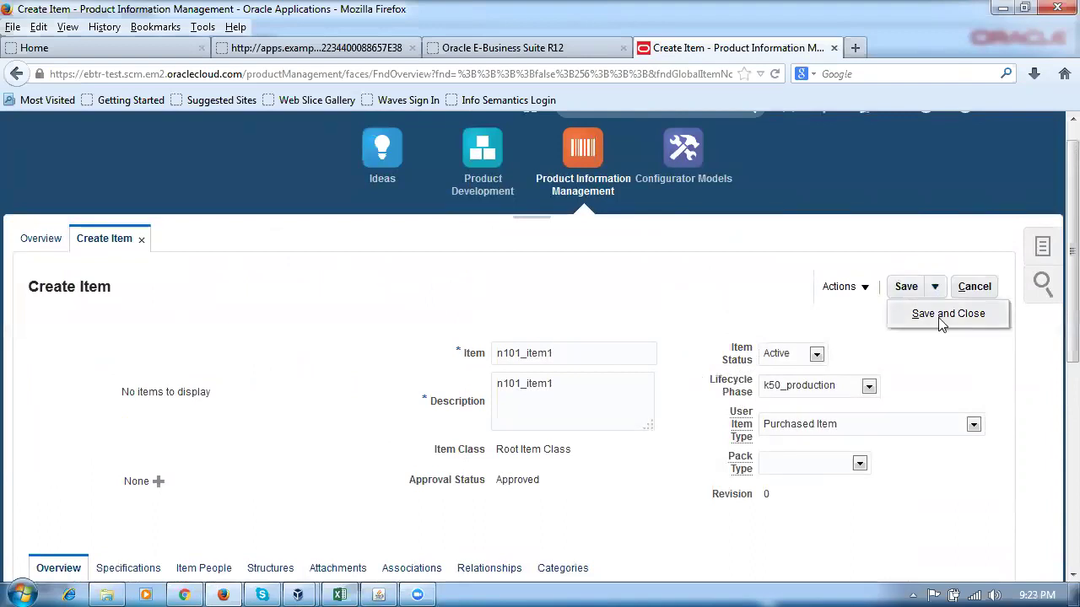
After Save and Close fails, cancel to discard n101_item1 and show the Tasks panel.
{"action": "left_click", "coordinate": [942, 316]}
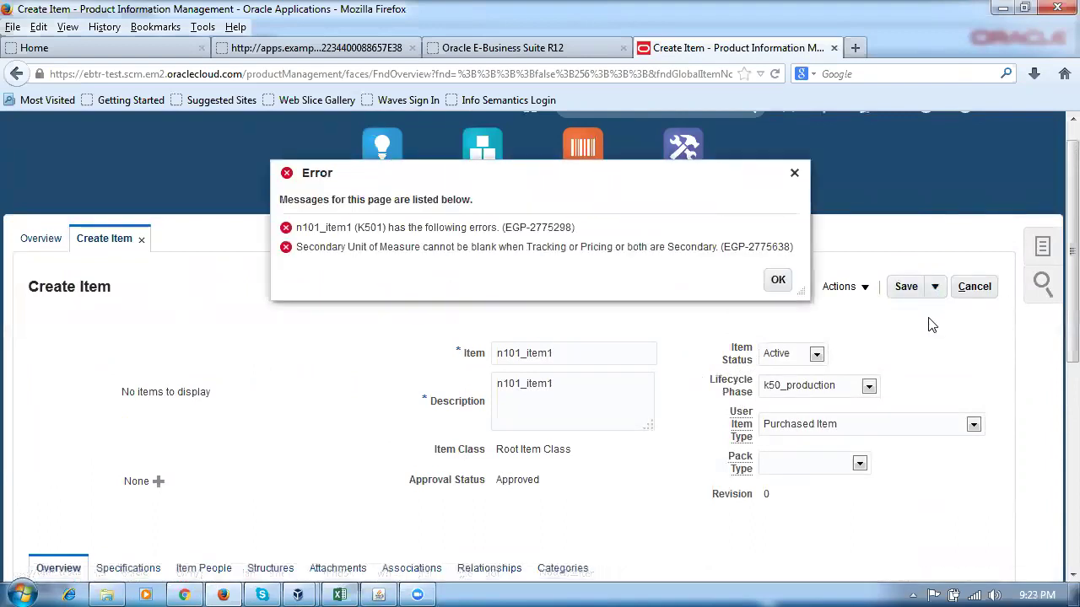
{"action": "left_click", "coordinate": [778, 281]}
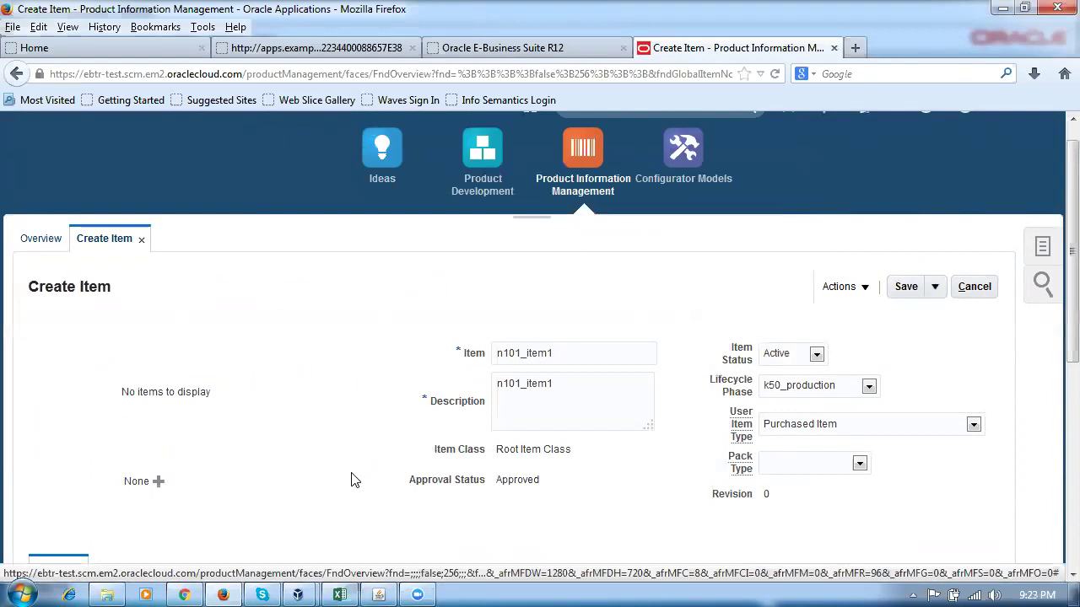
{"action": "scroll", "coordinate": [354, 481], "scroll_direction": "down", "scroll_amount": 5}
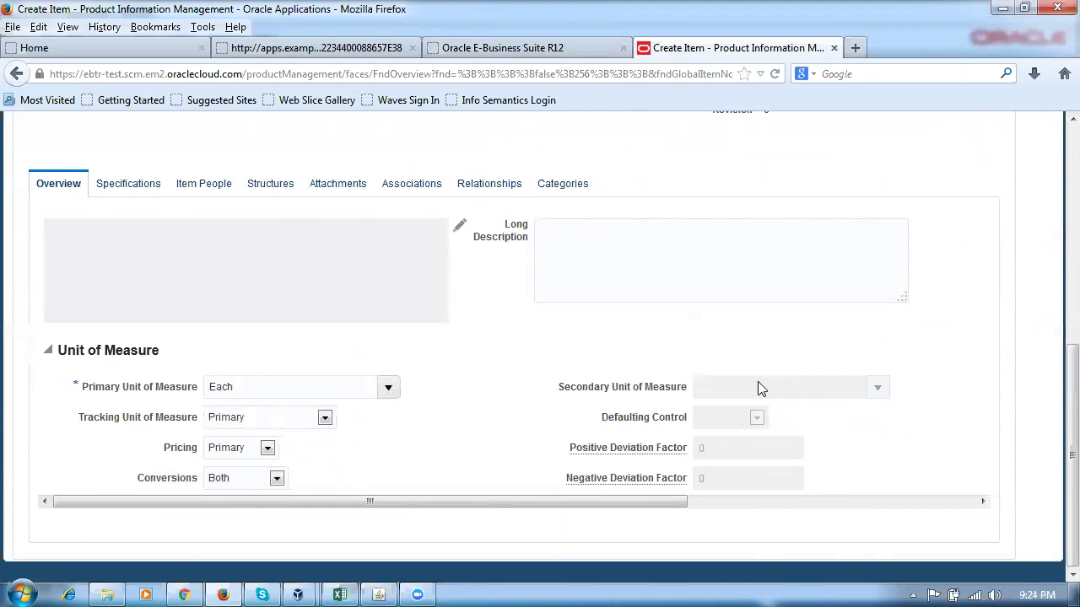
{"action": "scroll", "coordinate": [755, 393], "scroll_direction": "up", "scroll_amount": 5}
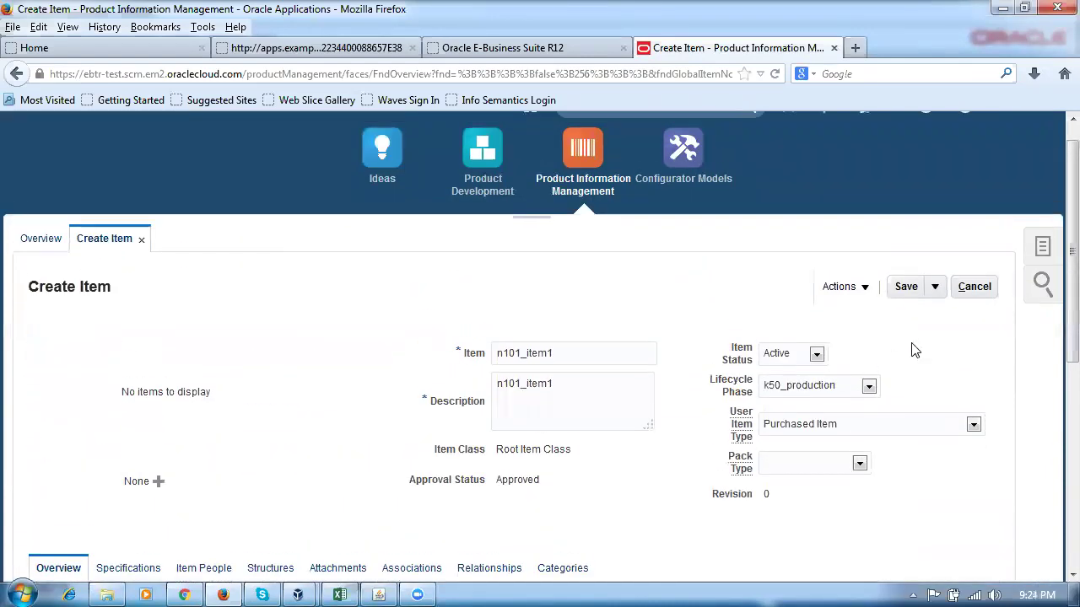
{"action": "left_click", "coordinate": [979, 288]}
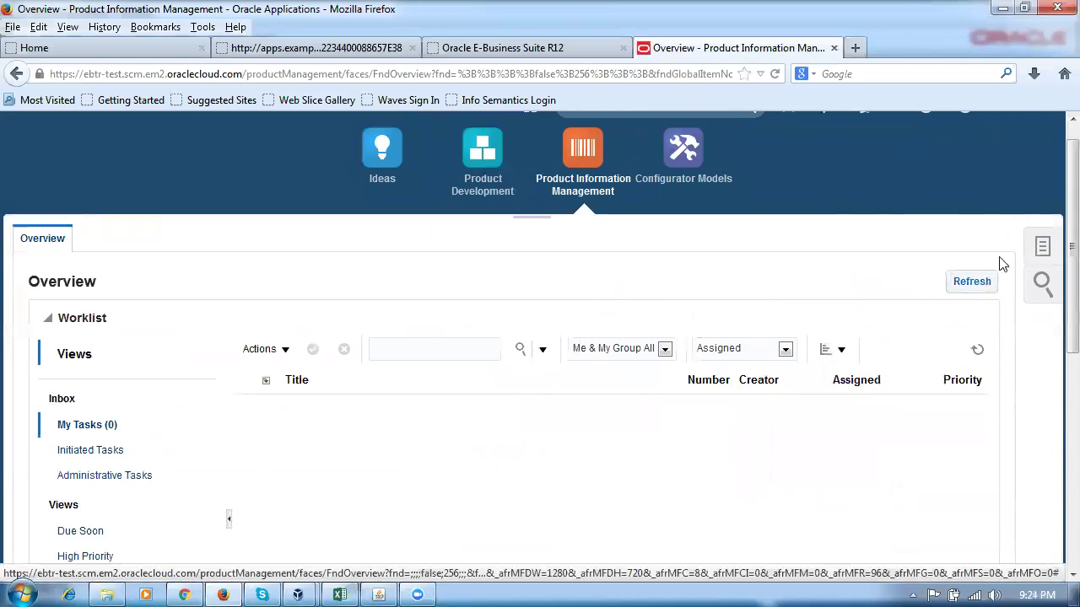
{"action": "left_click", "coordinate": [1042, 247]}
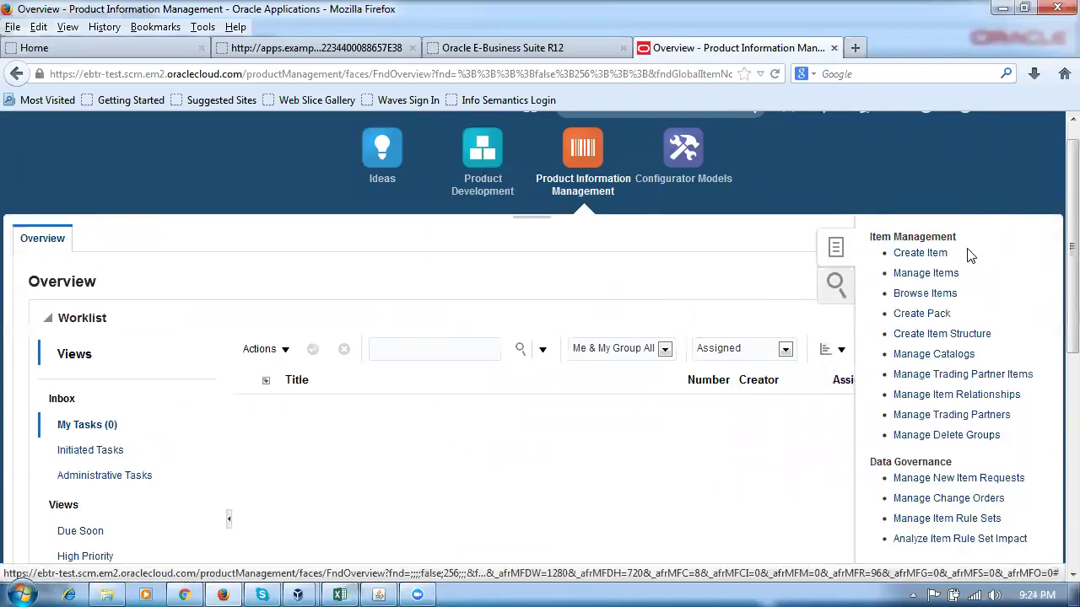
Start a new item and set its Organization to K500 k50_master_org.
{"action": "left_click", "coordinate": [909, 256]}
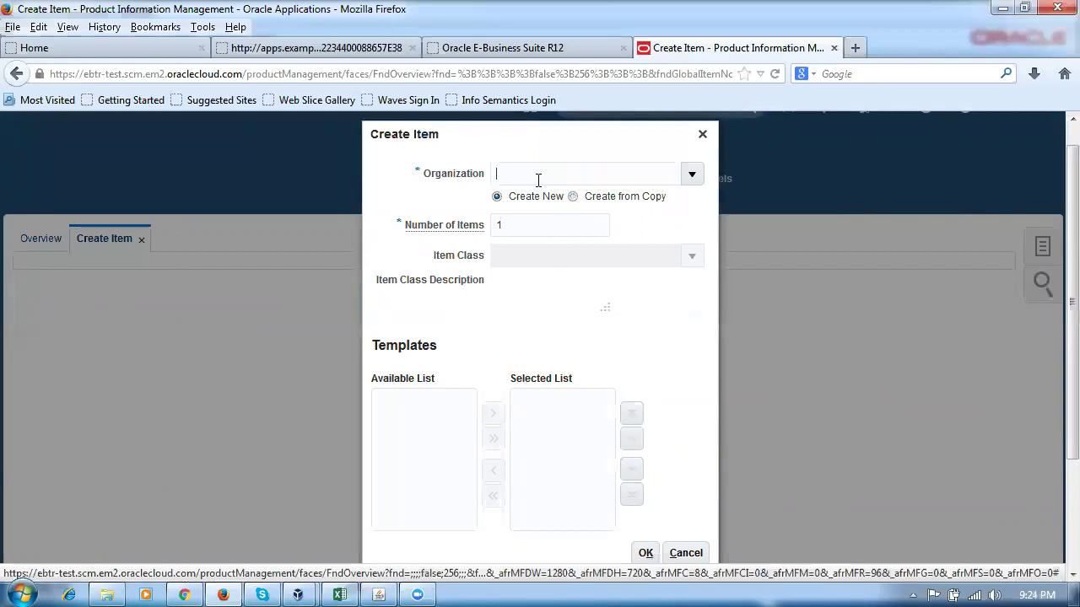
{"action": "left_click", "coordinate": [539, 180]}
{"action": "type", "text": "n101_item1"}
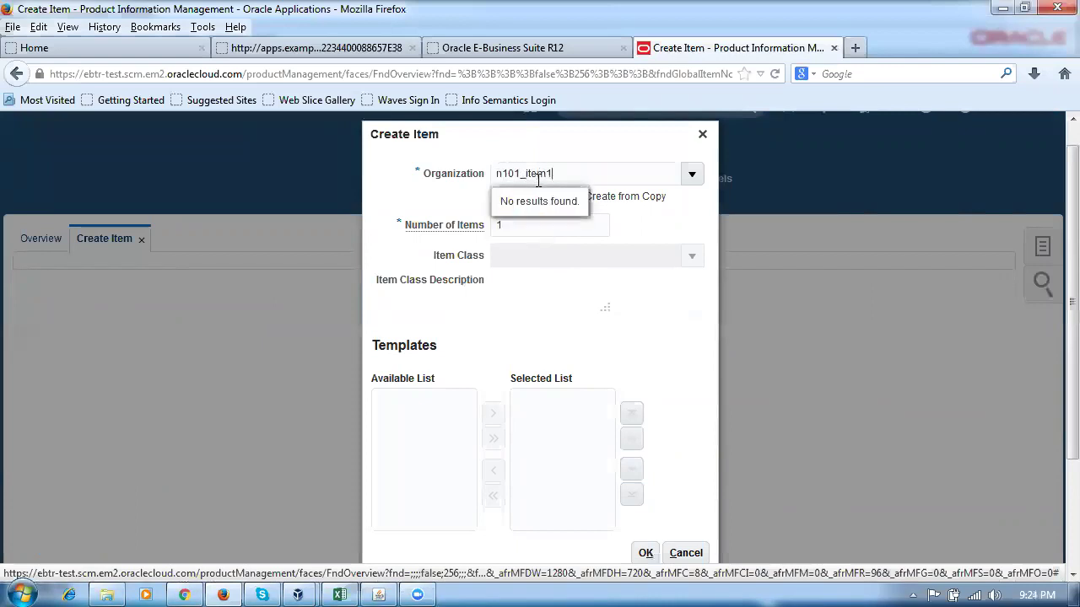
{"action": "key", "text": "Tab"}
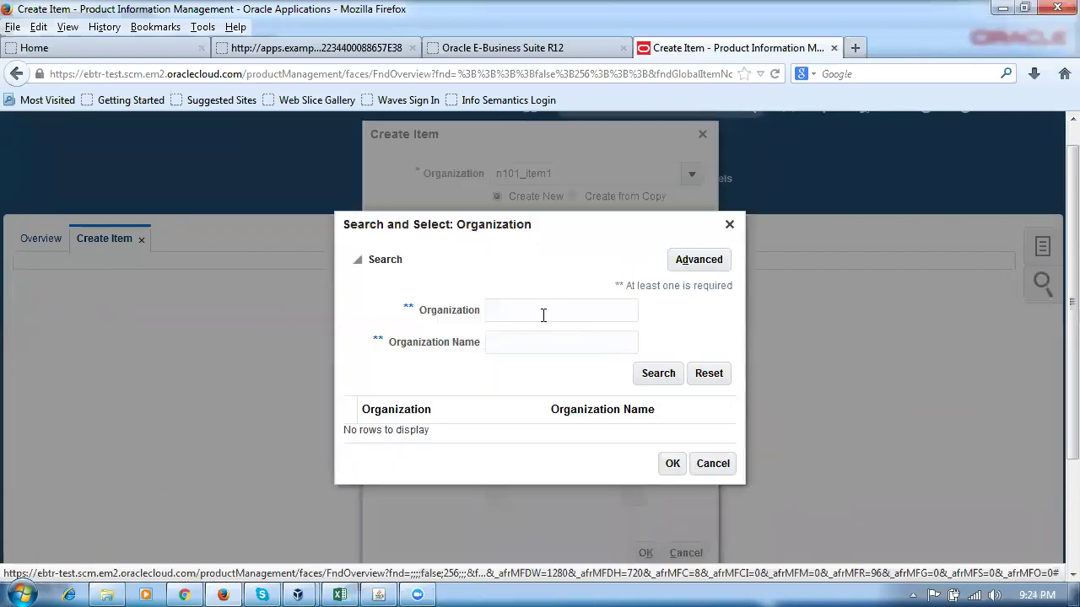
{"action": "left_click", "coordinate": [708, 463]}
{"action": "left_click", "coordinate": [419, 173]}
{"action": "type", "text": "K500"}
{"action": "left_click", "coordinate": [506, 202]}
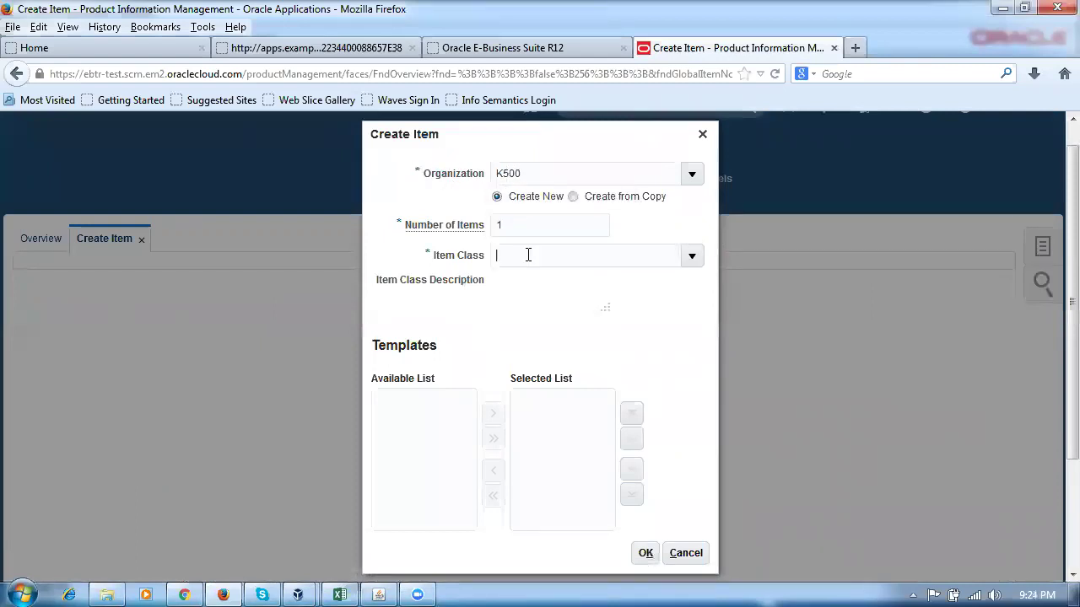
Choose Root Item Class, select the k50_pur_item template, and confirm the new item.
{"action": "left_click", "coordinate": [528, 259]}
{"action": "type", "text": "root"}
{"action": "left_click", "coordinate": [506, 281]}
{"action": "left_click_drag", "start_coordinate": [501, 420], "coordinate": [500, 506]}
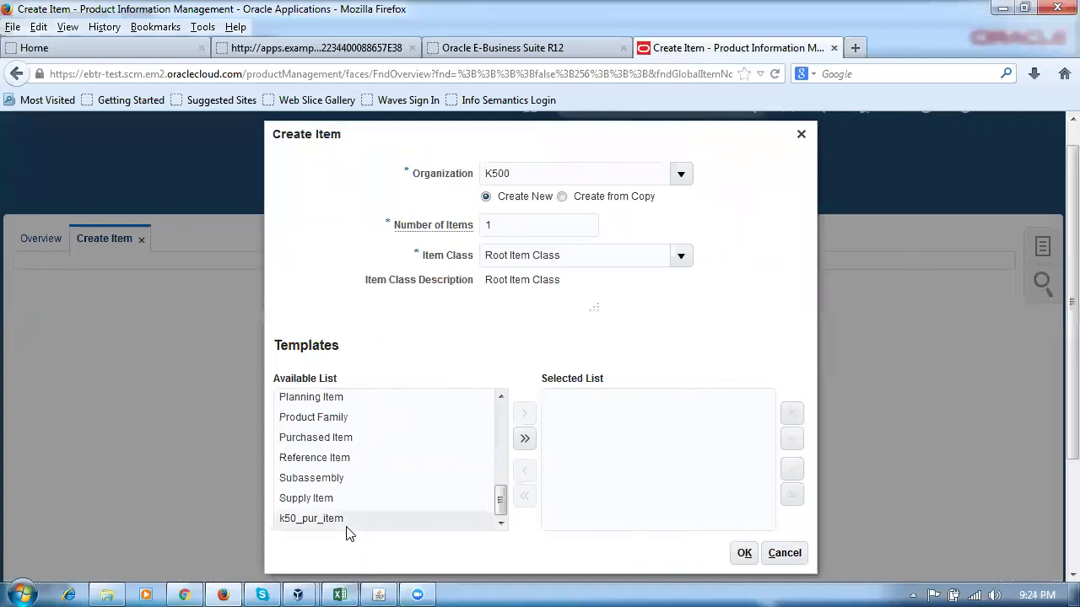
{"action": "left_click", "coordinate": [405, 517]}
{"action": "left_click", "coordinate": [524, 413]}
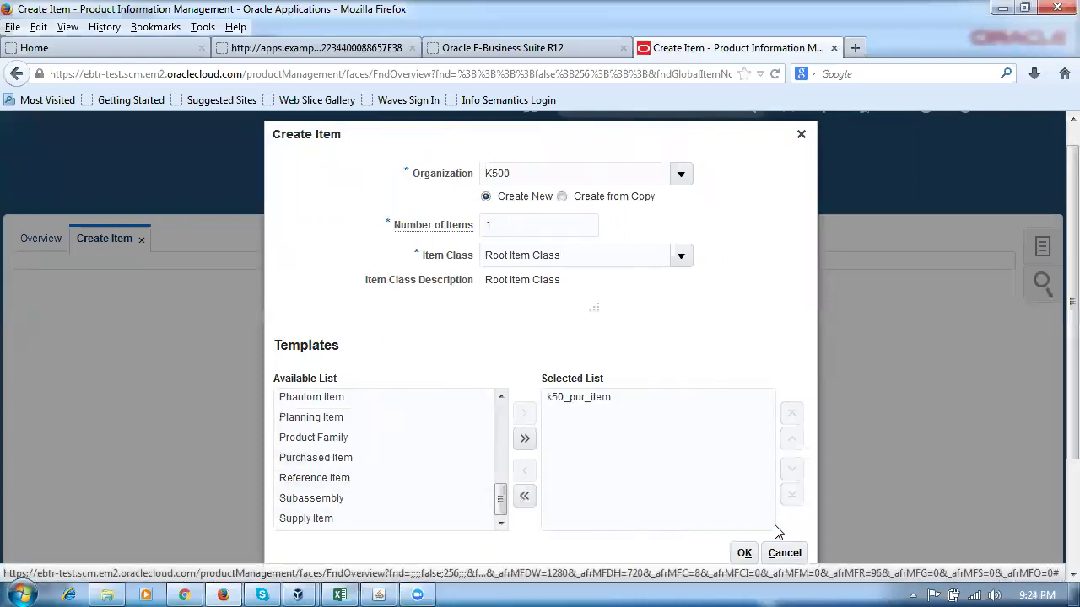
{"action": "left_click", "coordinate": [744, 554]}
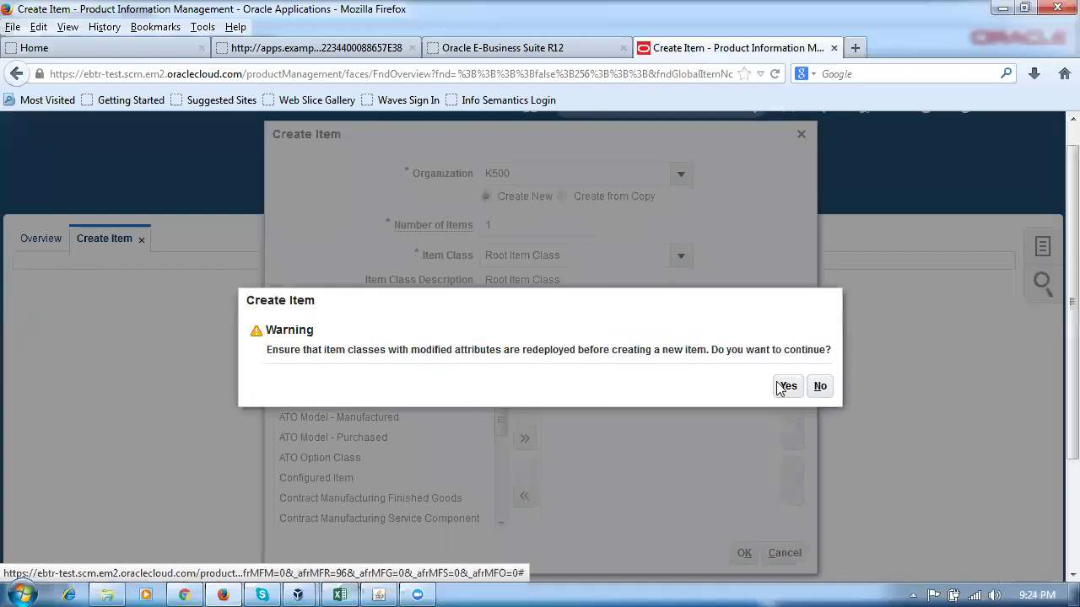
{"action": "left_click", "coordinate": [785, 387]}
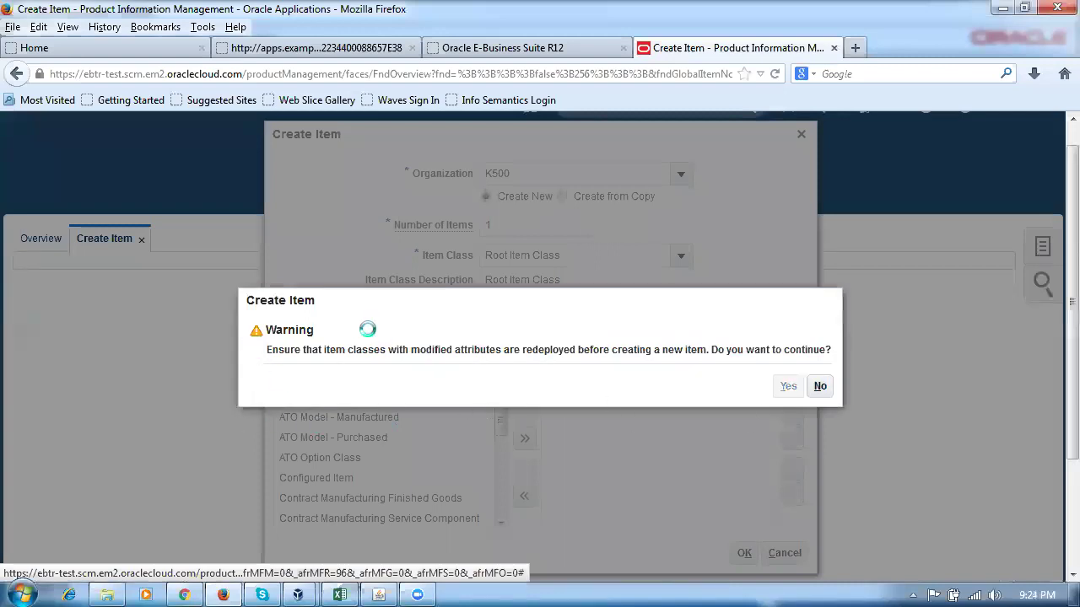
{"action": "scroll", "coordinate": [13, 411], "scroll_direction": "down", "scroll_amount": 4}
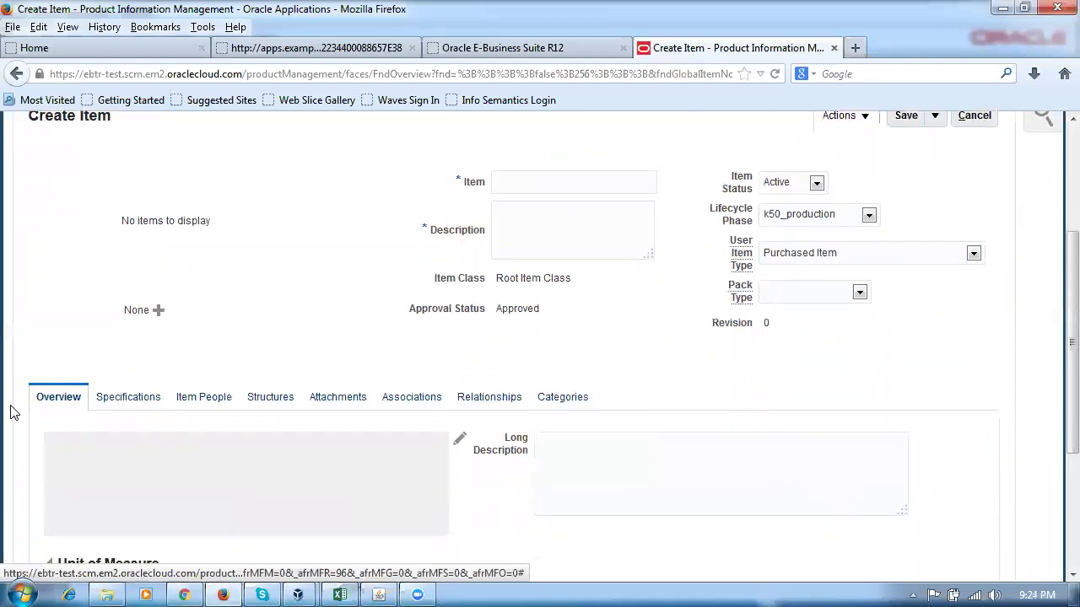
Set the item's Tracking Unit of Measure to Primary.
{"action": "scroll", "coordinate": [13, 412], "scroll_direction": "down", "scroll_amount": 4}
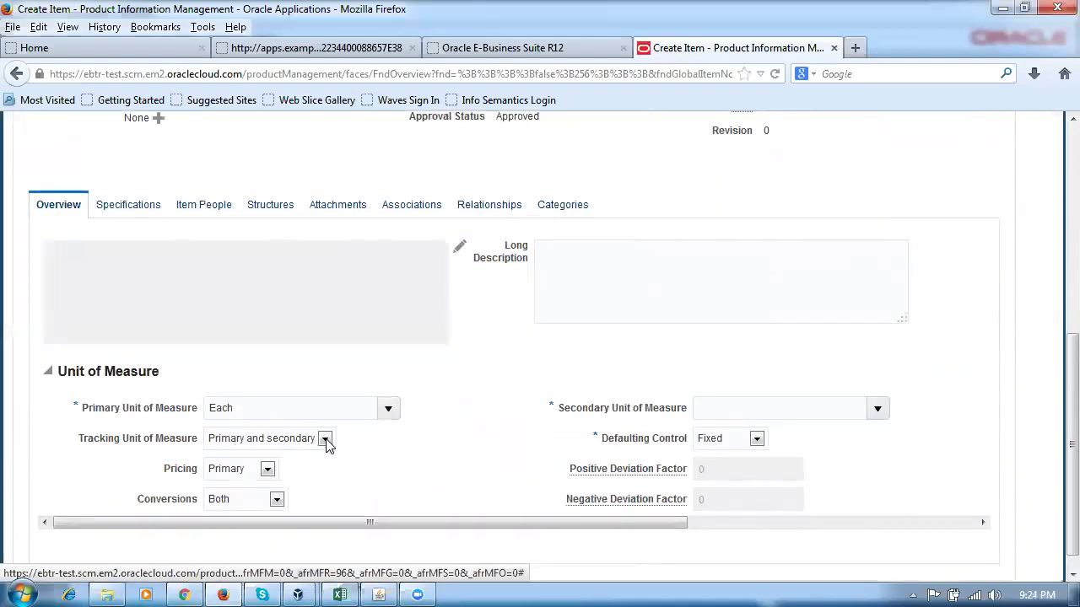
{"action": "left_click", "coordinate": [326, 438]}
{"action": "left_click", "coordinate": [307, 457]}
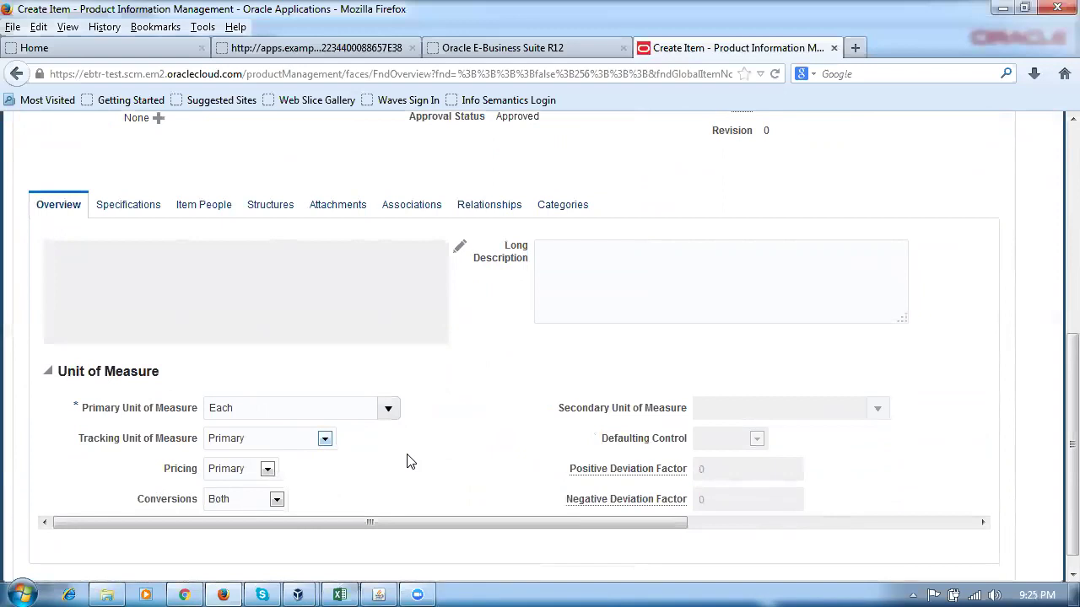
In the item's Purchasing specifications, change the List Price from 2 to 3 USD.
{"action": "scroll", "coordinate": [404, 464], "scroll_direction": "up", "scroll_amount": 3}
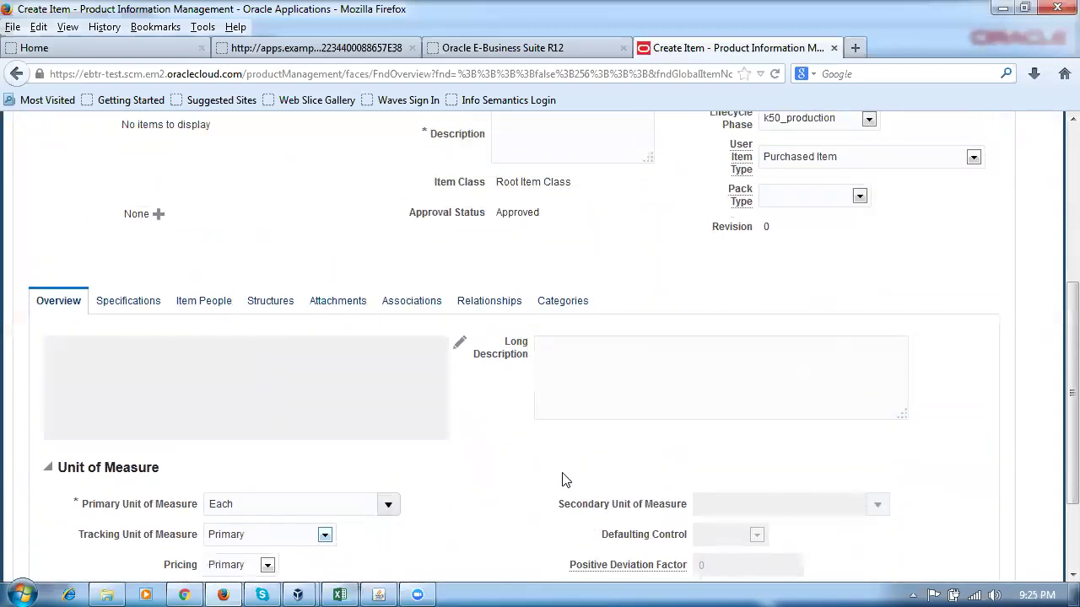
{"action": "left_click", "coordinate": [123, 301]}
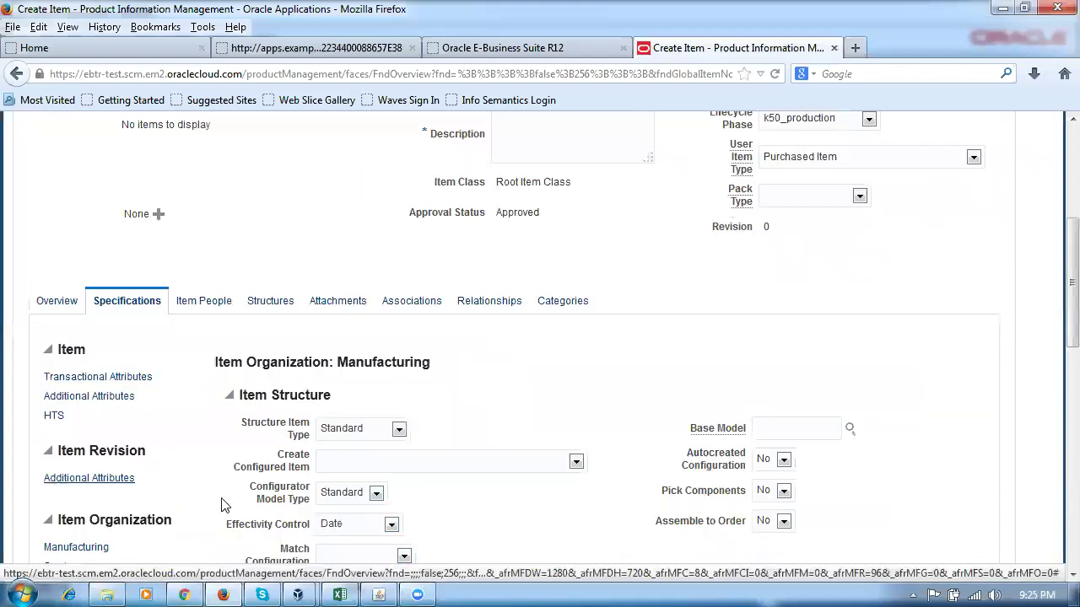
{"action": "scroll", "coordinate": [17, 473], "scroll_direction": "down", "scroll_amount": 4}
{"action": "left_click", "coordinate": [67, 478]}
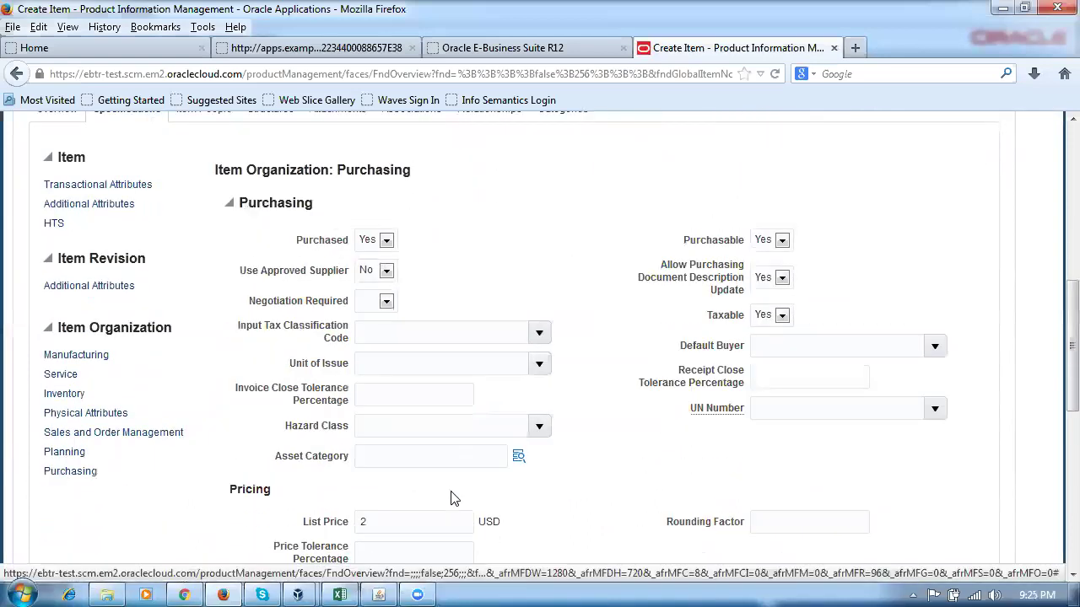
{"action": "left_click", "coordinate": [319, 527]}
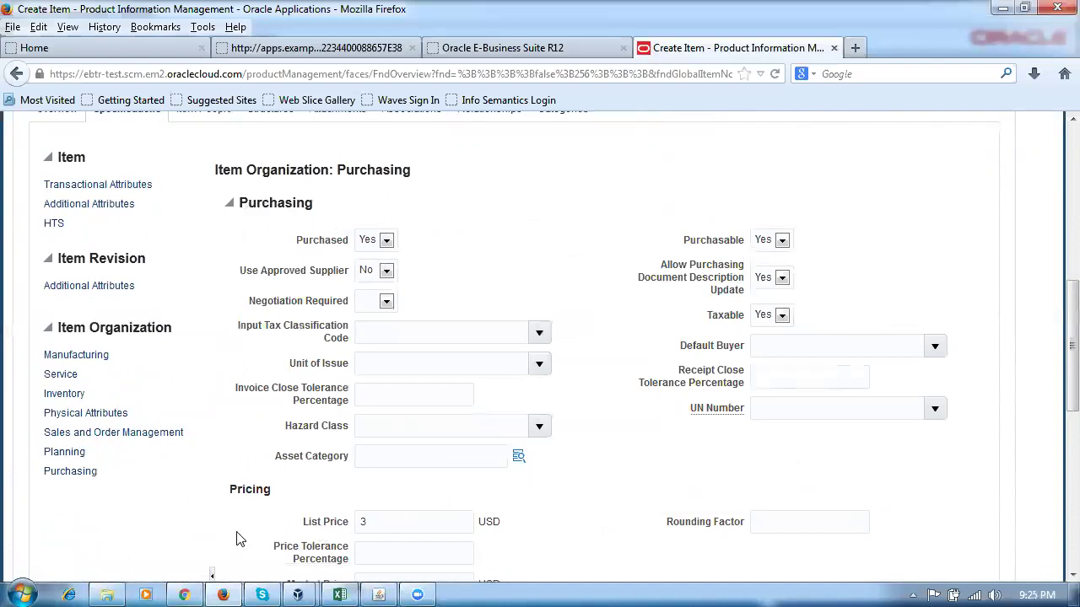
{"action": "scroll", "coordinate": [279, 540], "scroll_direction": "up", "scroll_amount": 5}
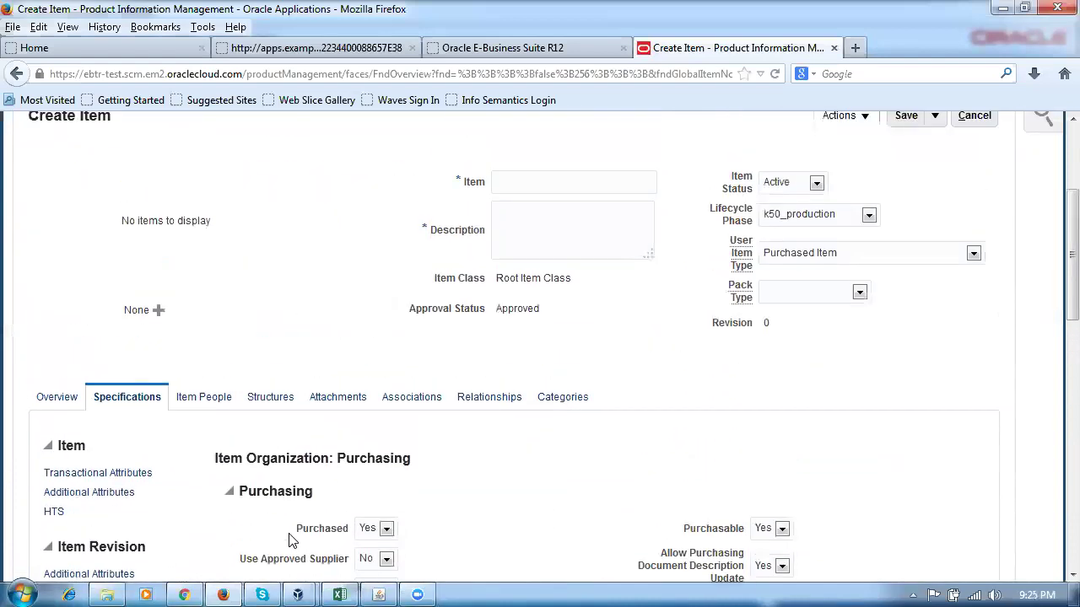
Review the item's Organizations table and its actions, format and view options.
{"action": "left_click", "coordinate": [414, 405]}
{"action": "left_click", "coordinate": [65, 471]}
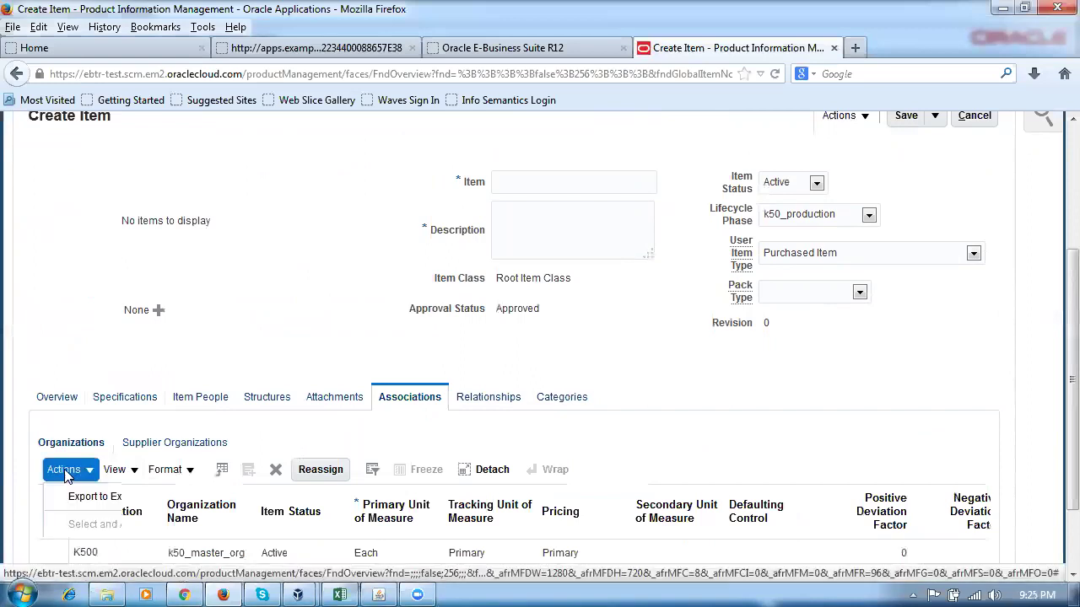
{"action": "left_click", "coordinate": [165, 470]}
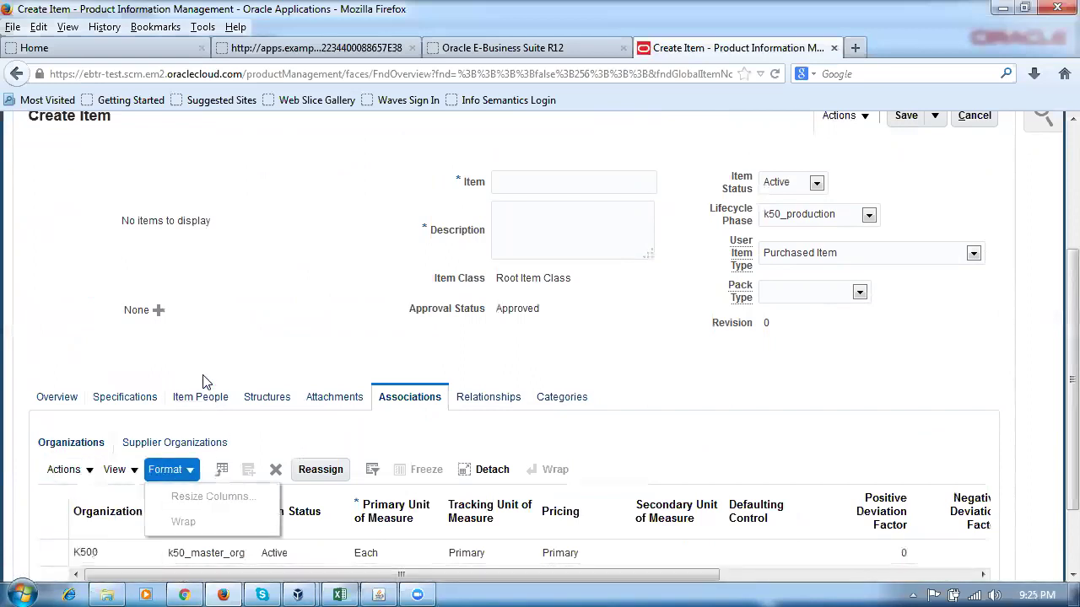
{"action": "left_click", "coordinate": [118, 470]}
{"action": "left_click", "coordinate": [66, 475]}
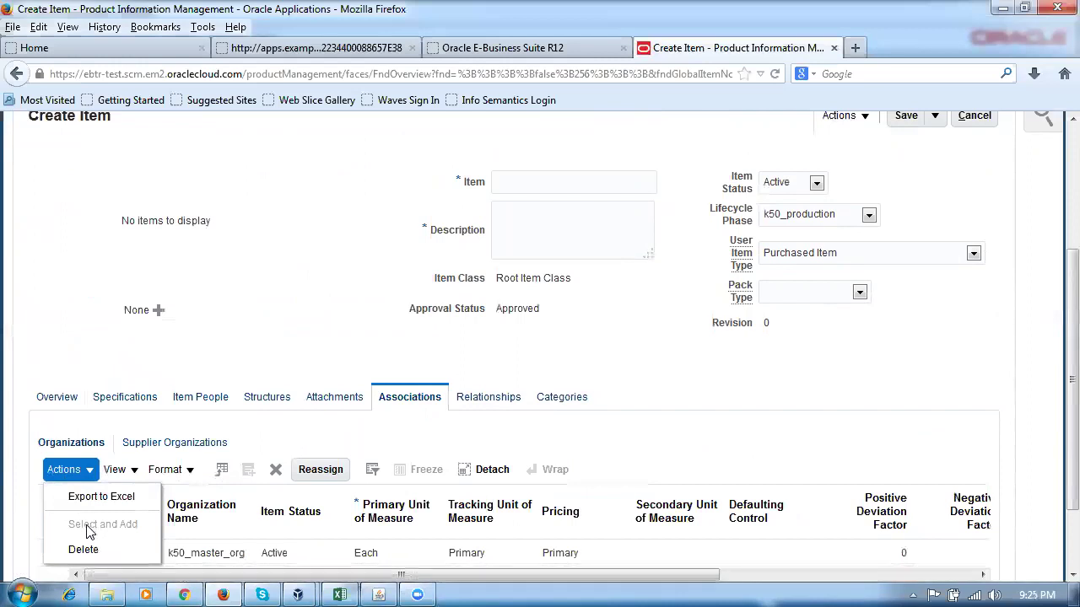
{"action": "left_click", "coordinate": [557, 185]}
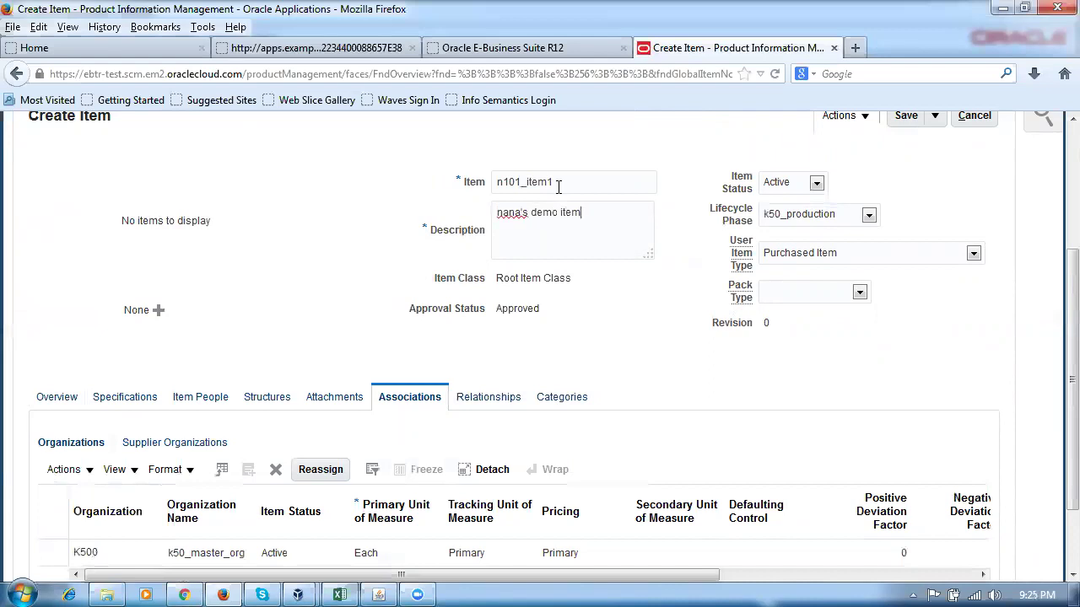
{"action": "left_click_drag", "start_coordinate": [253, 284], "coordinate": [102, 320]}
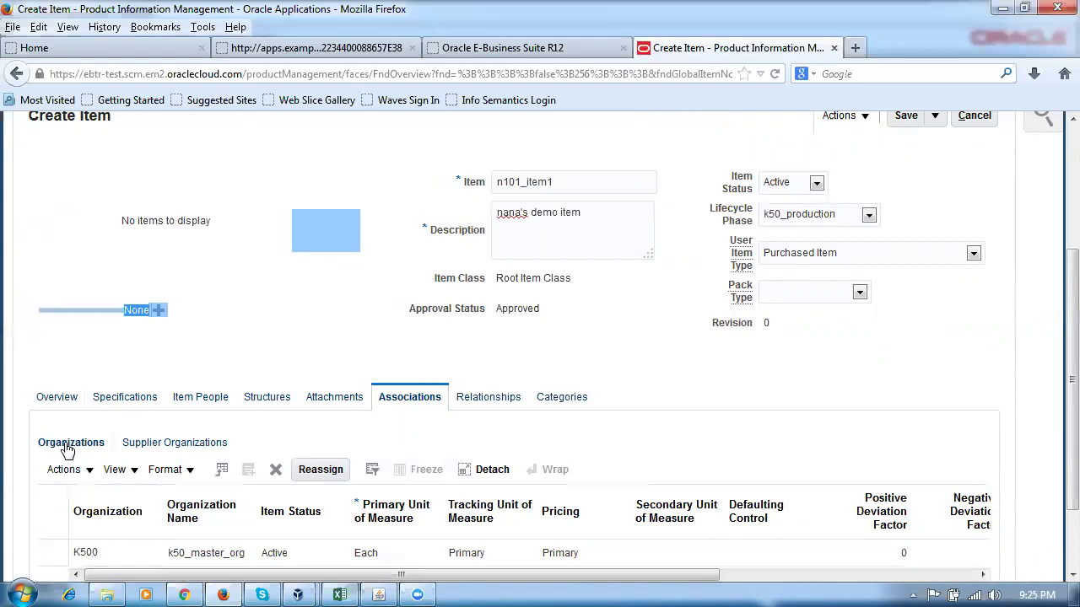
{"action": "left_click", "coordinate": [61, 472]}
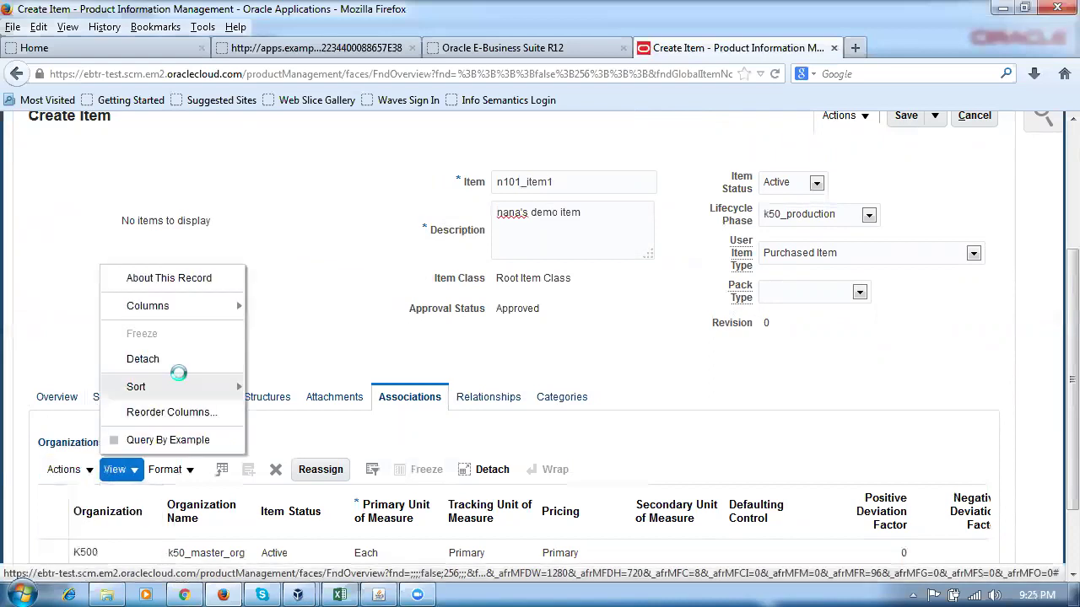
{"action": "left_click", "coordinate": [341, 351]}
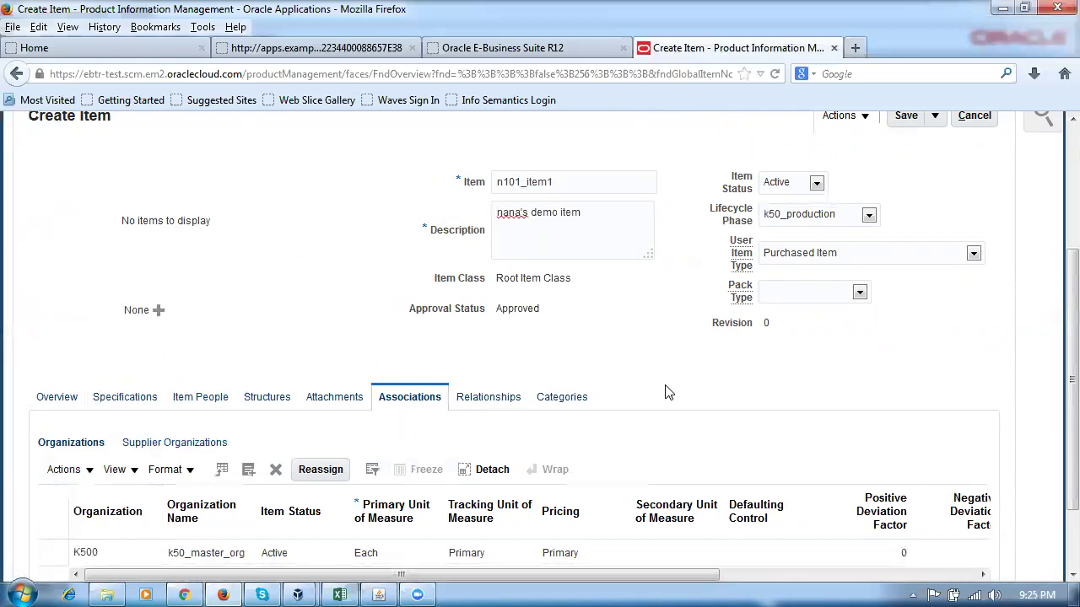
Try adding another organization to the item through Select and Add.
{"action": "scroll", "coordinate": [664, 393], "scroll_direction": "down", "scroll_amount": 2}
{"action": "left_click", "coordinate": [82, 380]}
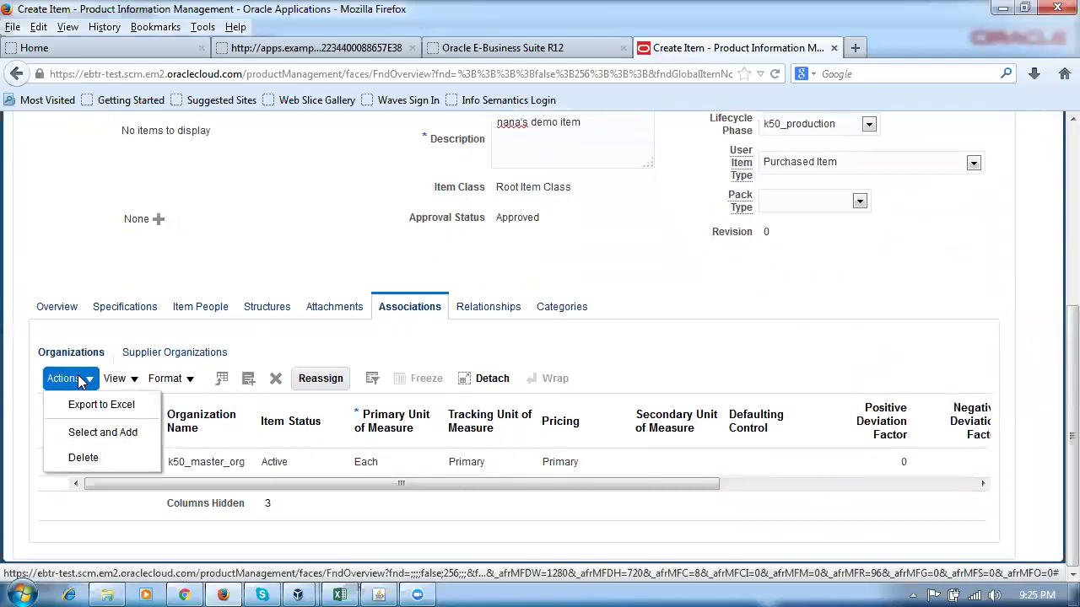
{"action": "left_click", "coordinate": [100, 431]}
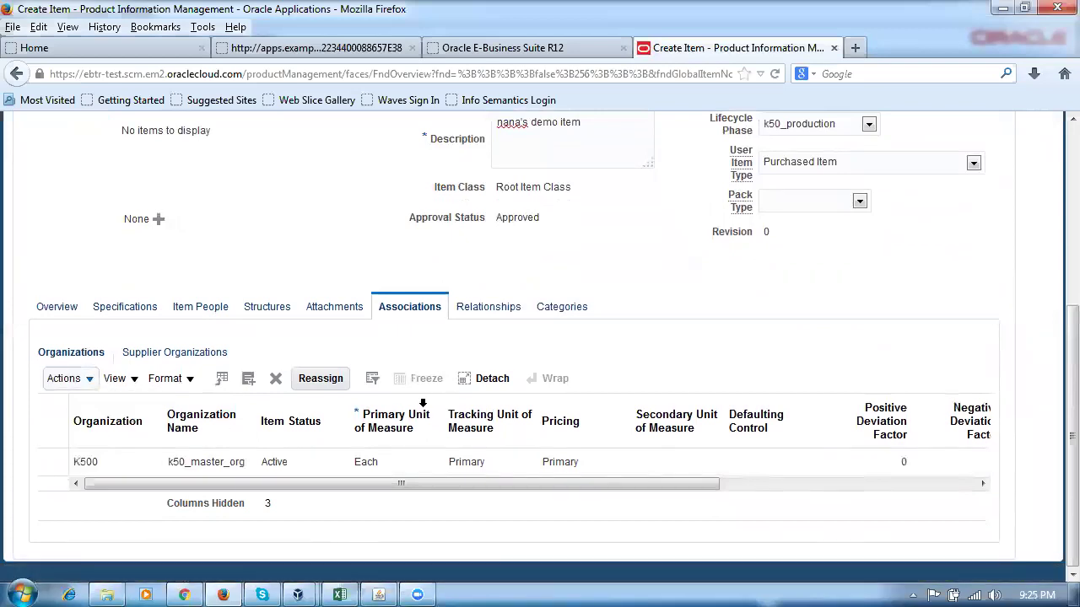
{"action": "left_click", "coordinate": [607, 310]}
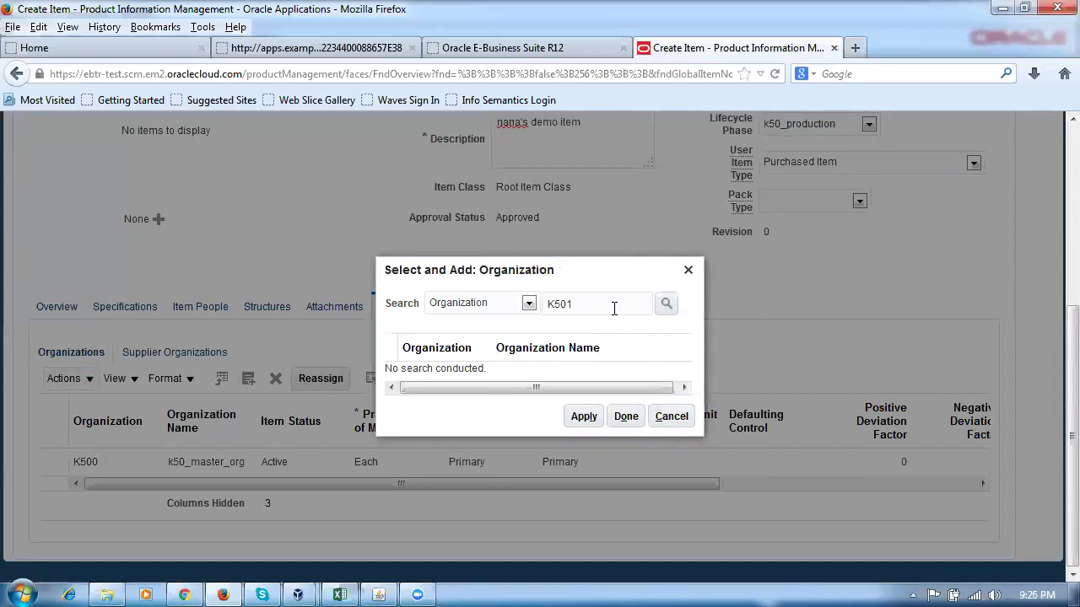
{"action": "left_click", "coordinate": [572, 422]}
{"action": "left_click", "coordinate": [628, 420]}
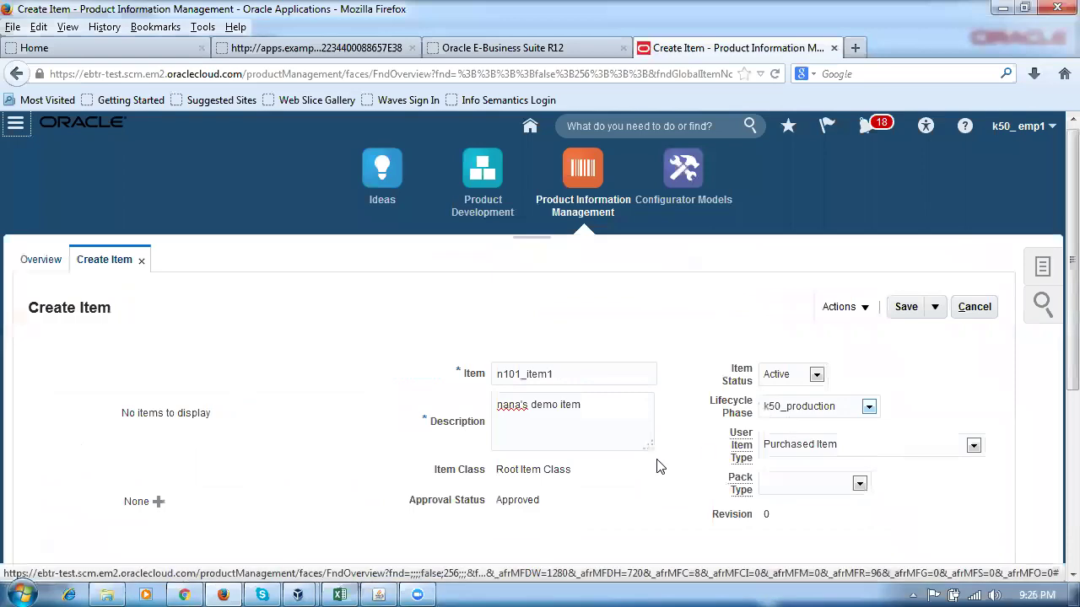
Save and close item n101_item1.
{"action": "scroll", "coordinate": [659, 465], "scroll_direction": "down", "scroll_amount": 4}
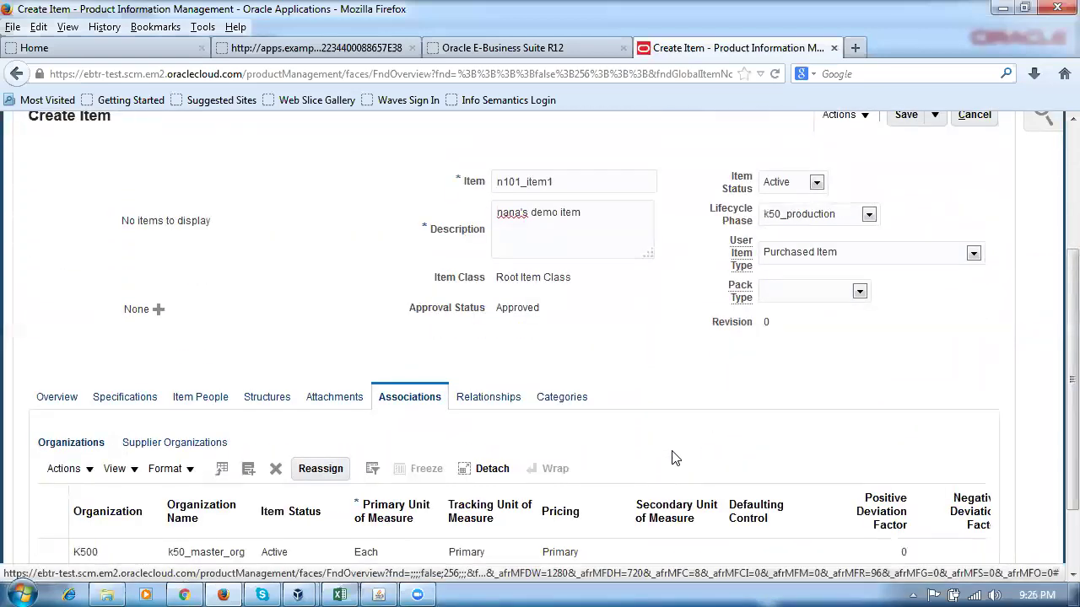
{"action": "scroll", "coordinate": [844, 371], "scroll_direction": "up", "scroll_amount": 2}
{"action": "left_click", "coordinate": [934, 209]}
{"action": "left_click", "coordinate": [936, 237]}
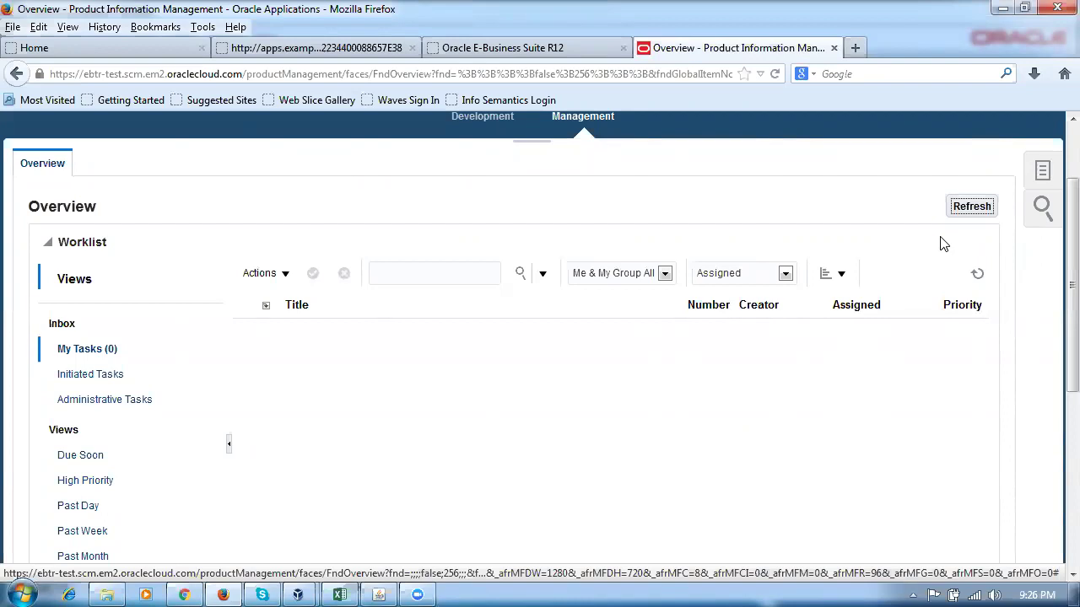
Go from Home to Procurement > Purchase Requisitions, showing My Requisitions from 1020.
{"action": "scroll", "coordinate": [949, 238], "scroll_direction": "up", "scroll_amount": 2}
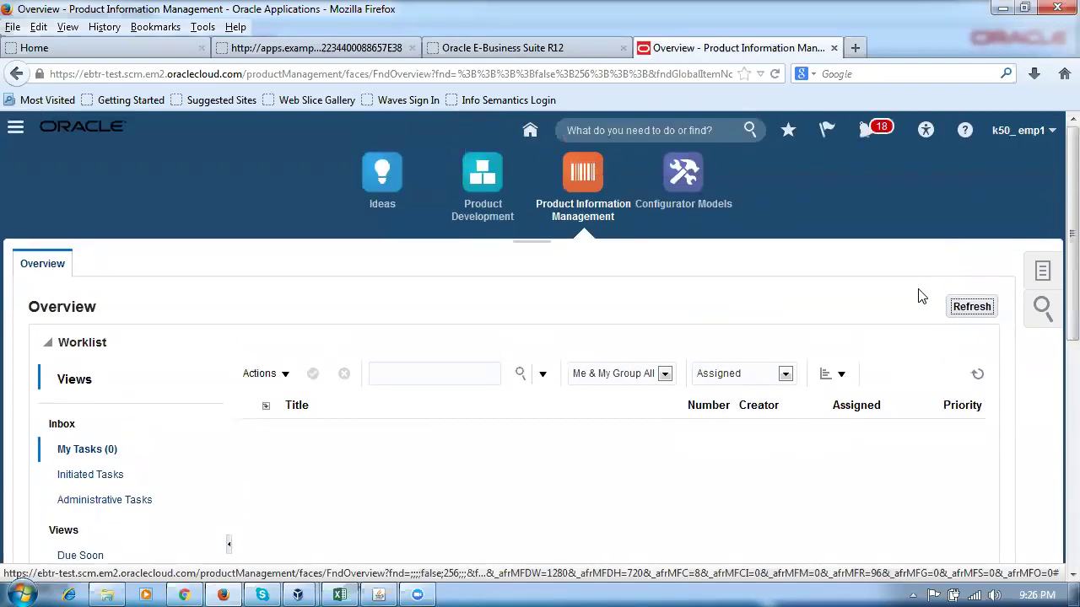
{"action": "left_click", "coordinate": [529, 130]}
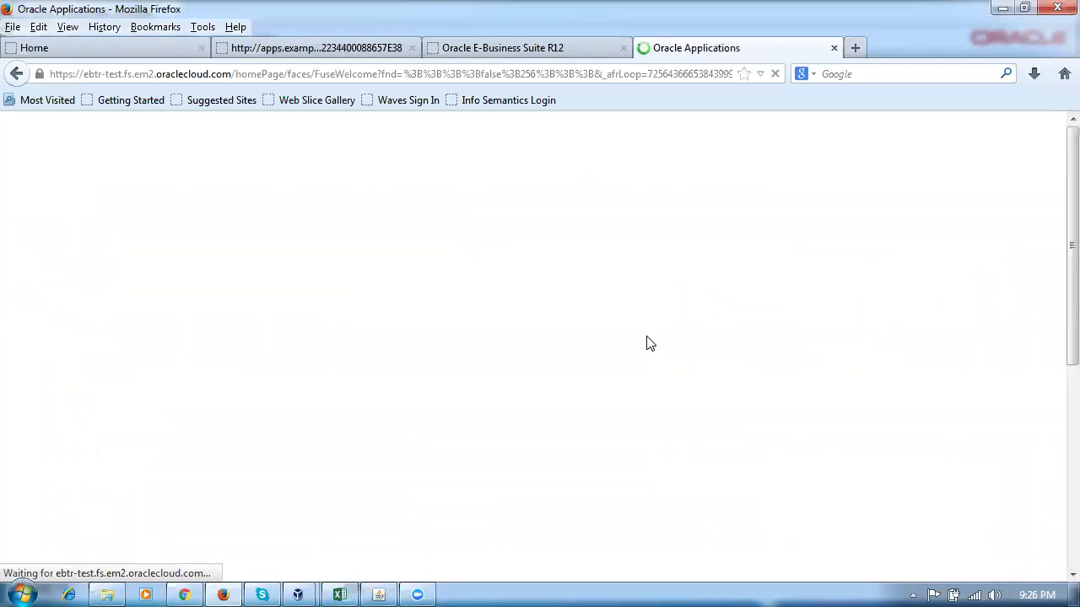
{"action": "scroll", "coordinate": [659, 349], "scroll_direction": "down", "scroll_amount": 3}
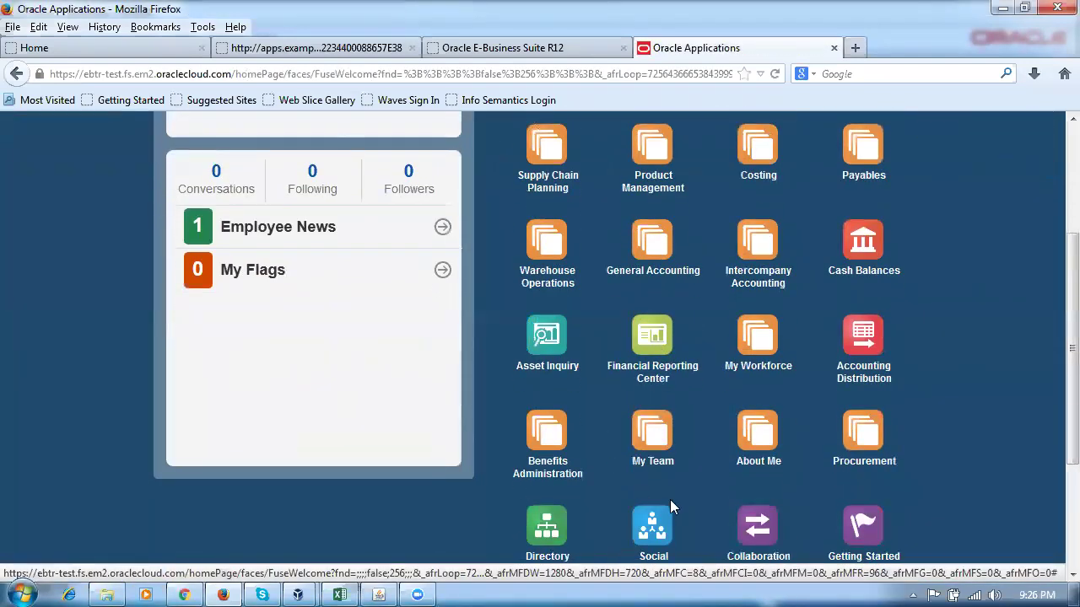
{"action": "scroll", "coordinate": [669, 499], "scroll_direction": "down", "scroll_amount": 2}
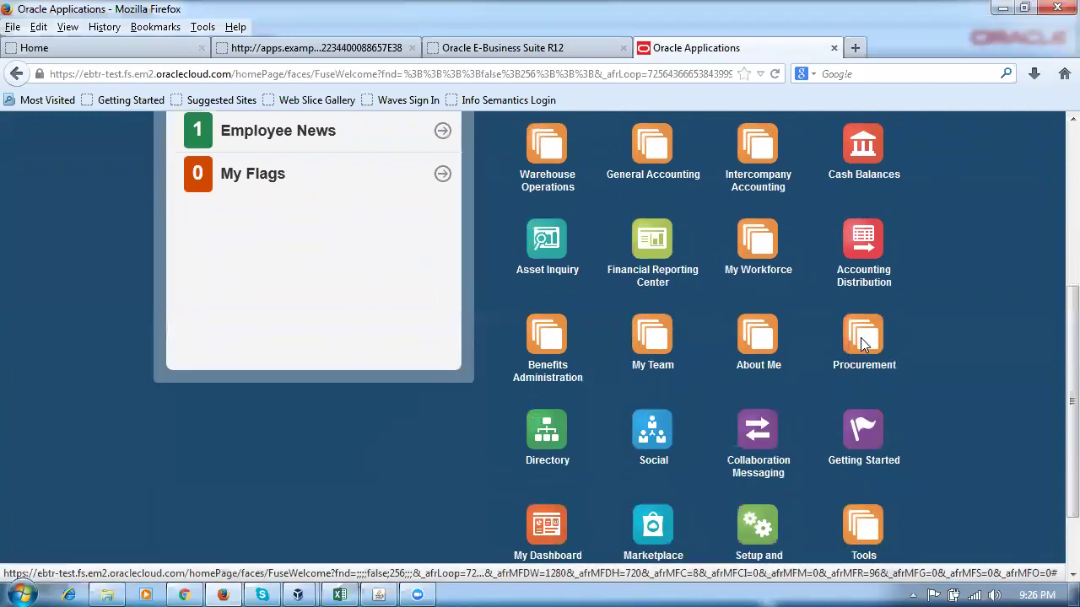
{"action": "left_click", "coordinate": [862, 347]}
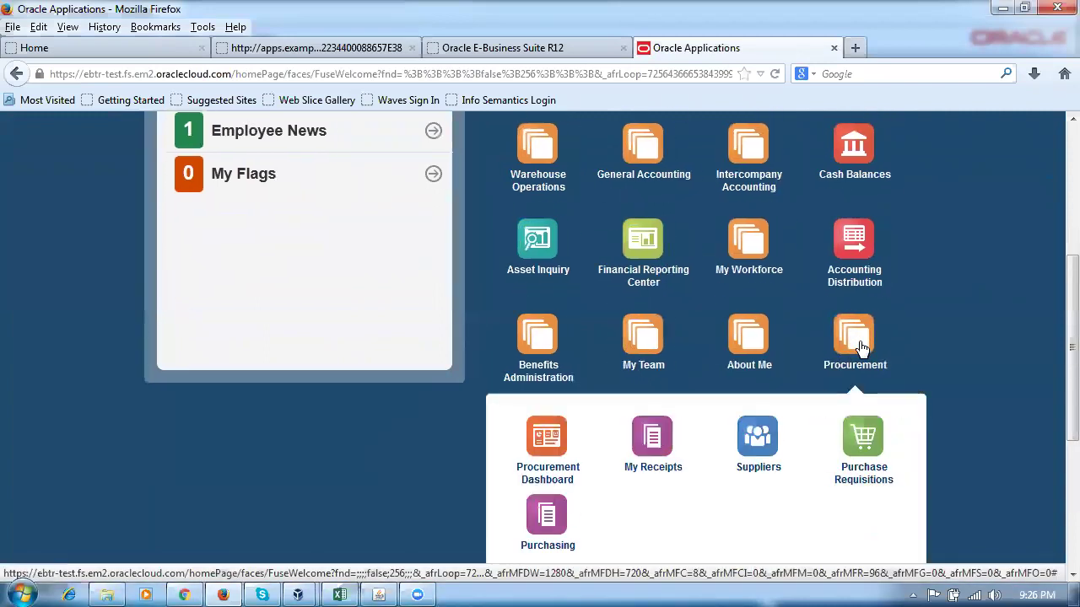
{"action": "left_click", "coordinate": [872, 436]}
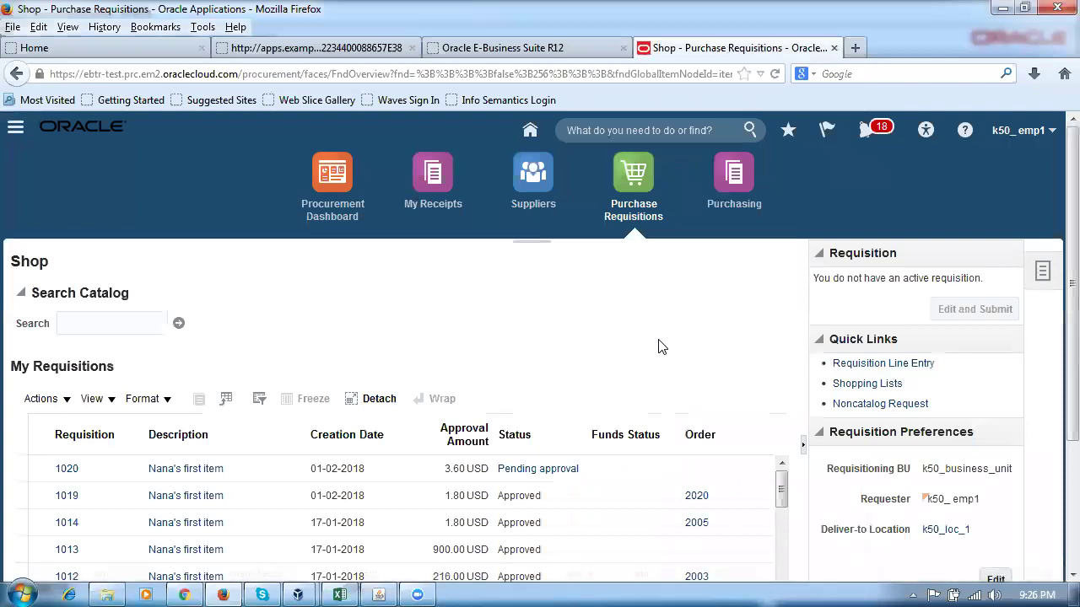
Start a requisition line for 1021 and try entering n101 as the item.
{"action": "left_click", "coordinate": [874, 365]}
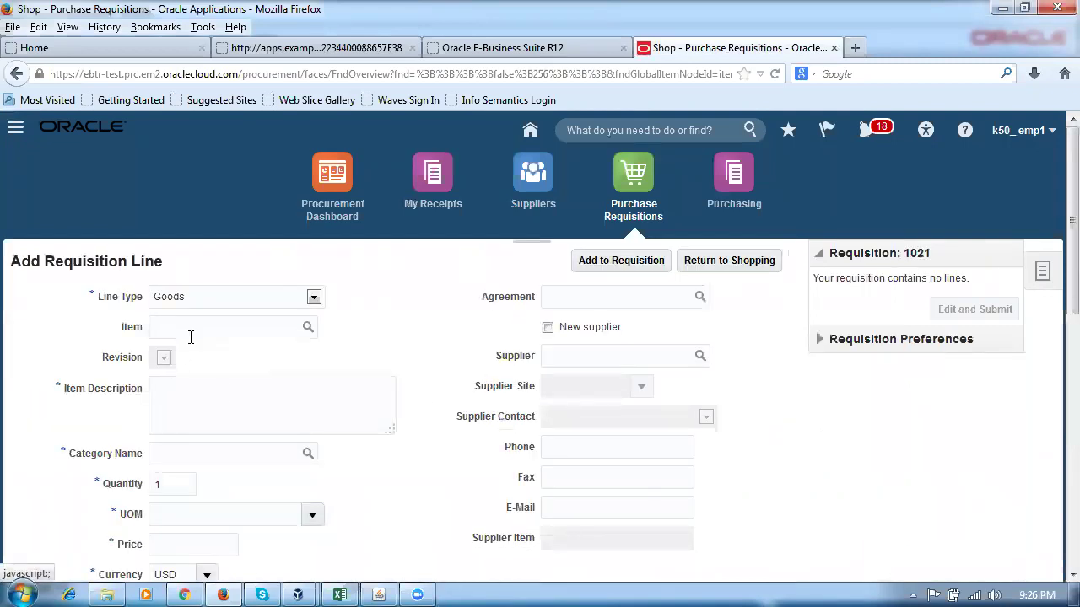
{"action": "left_click", "coordinate": [192, 332]}
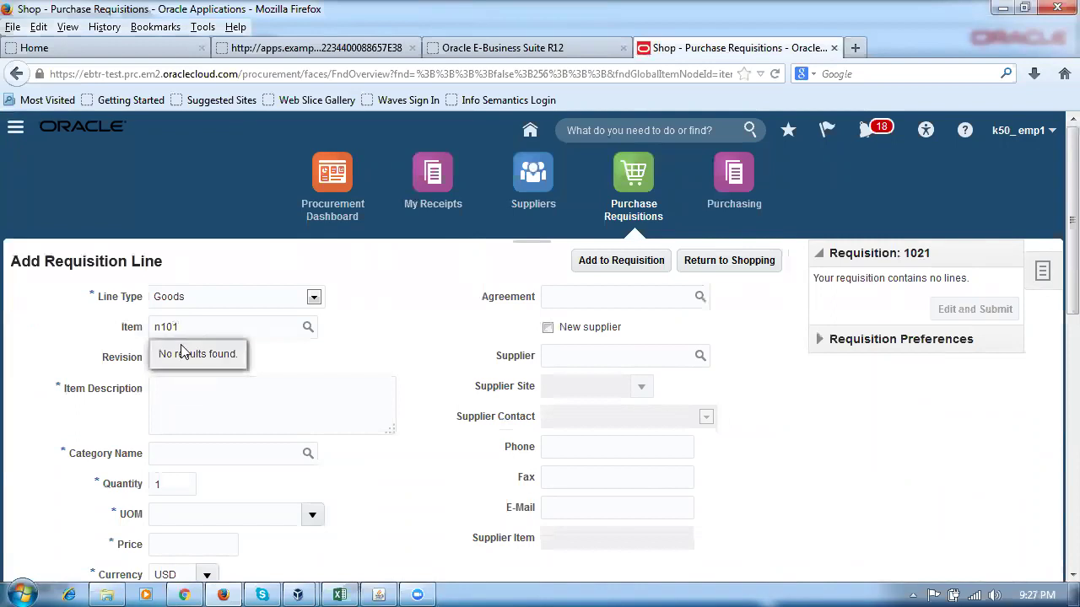
{"action": "key", "text": "BackSpace"}
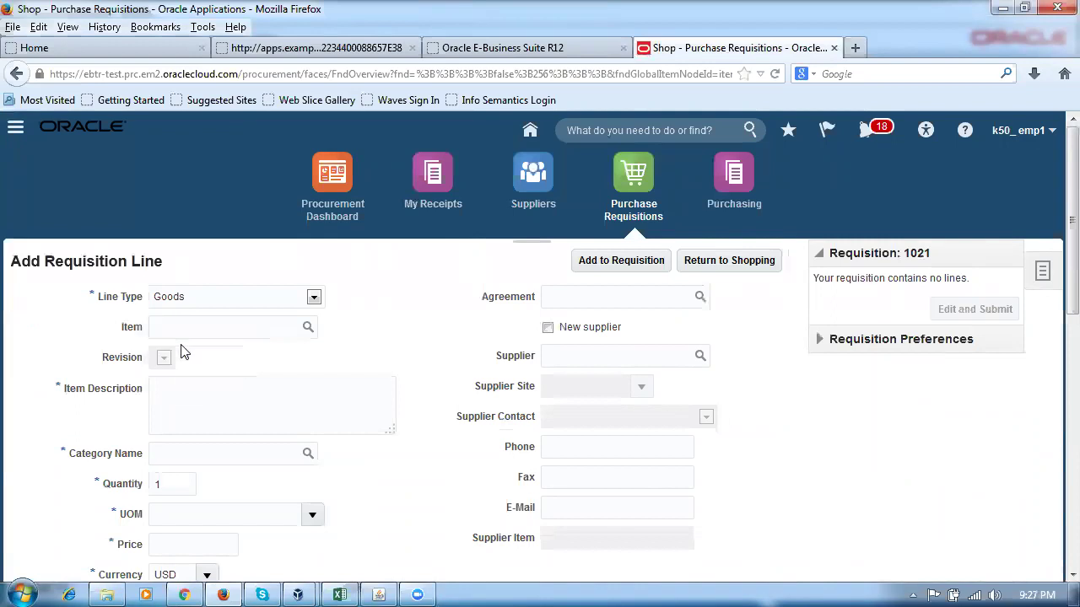
{"action": "type", "text": "n10"}
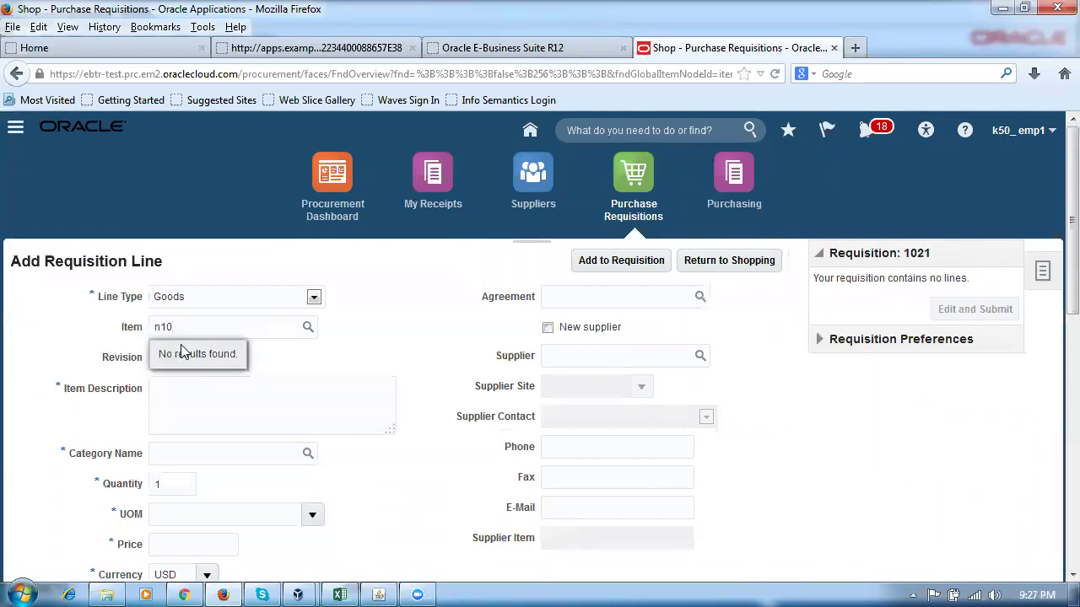
{"action": "key", "text": "BackSpace"}
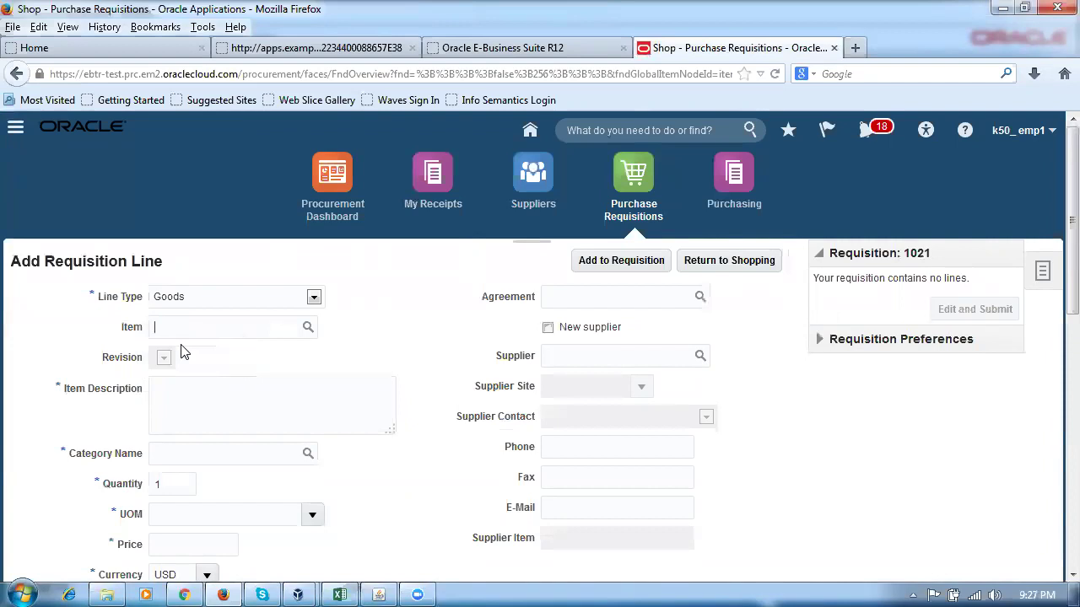
Search the Item dialog for items starting with n, find none, and return home.
{"action": "left_click", "coordinate": [308, 330]}
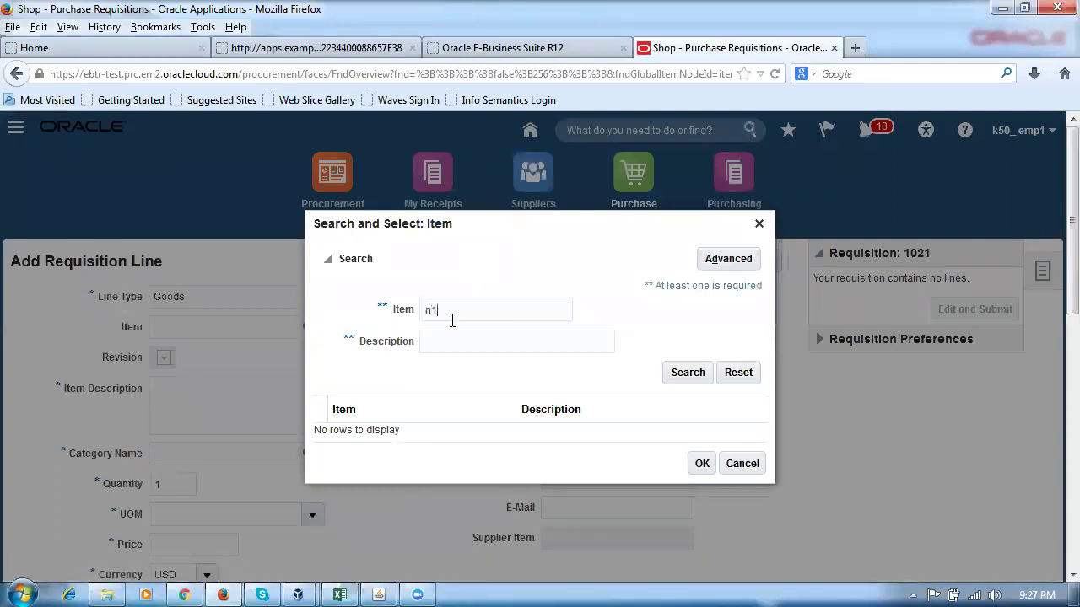
{"action": "left_click", "coordinate": [685, 380]}
{"action": "type", "text": "n"}
{"action": "left_click", "coordinate": [684, 379]}
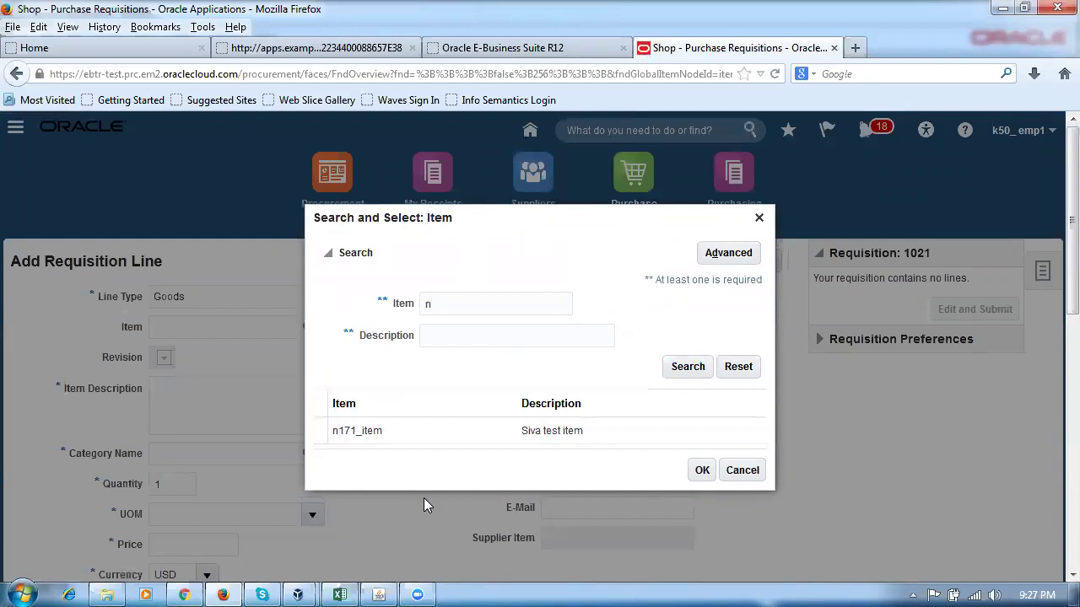
{"action": "left_click", "coordinate": [743, 470]}
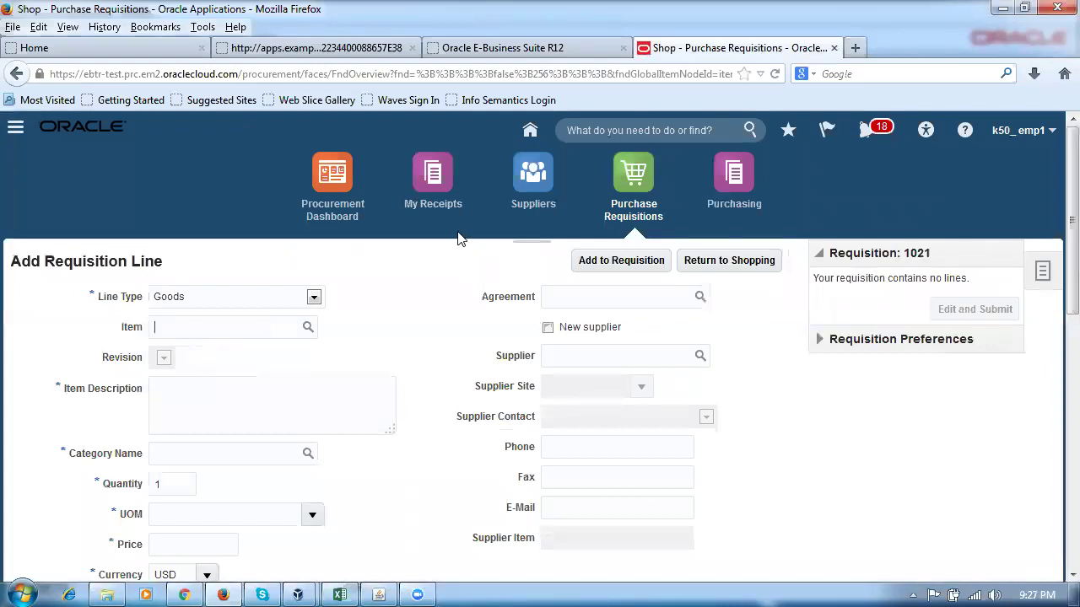
{"action": "left_click", "coordinate": [531, 133]}
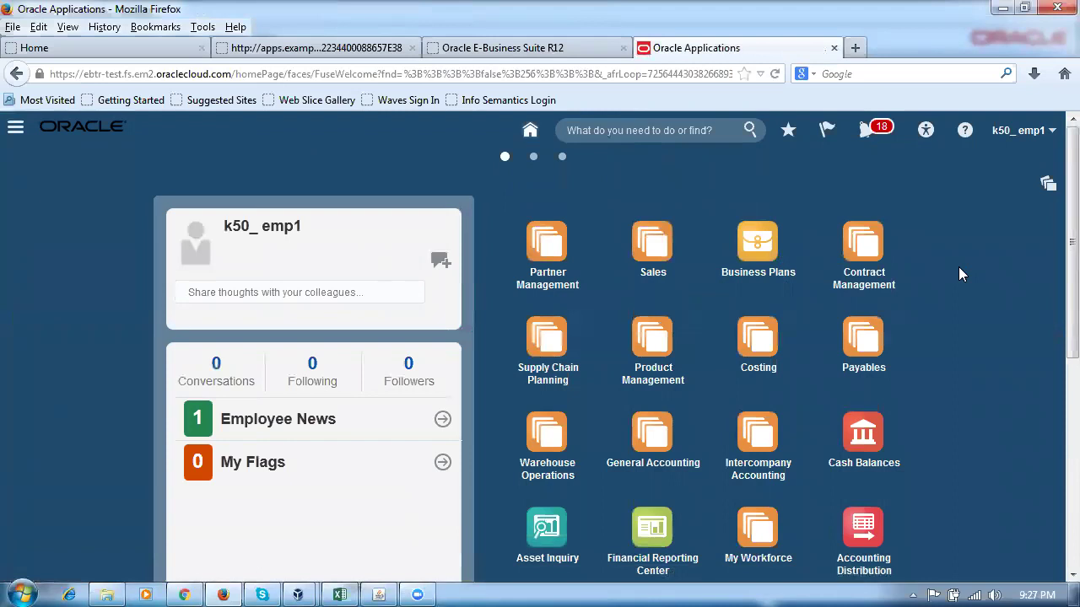
Go to Product Management > Product Information Management and its Browse Items task.
{"action": "scroll", "coordinate": [958, 268], "scroll_direction": "down", "scroll_amount": 4}
{"action": "scroll", "coordinate": [958, 271], "scroll_direction": "up", "scroll_amount": 4}
{"action": "left_click", "coordinate": [643, 341]}
{"action": "left_click", "coordinate": [752, 445]}
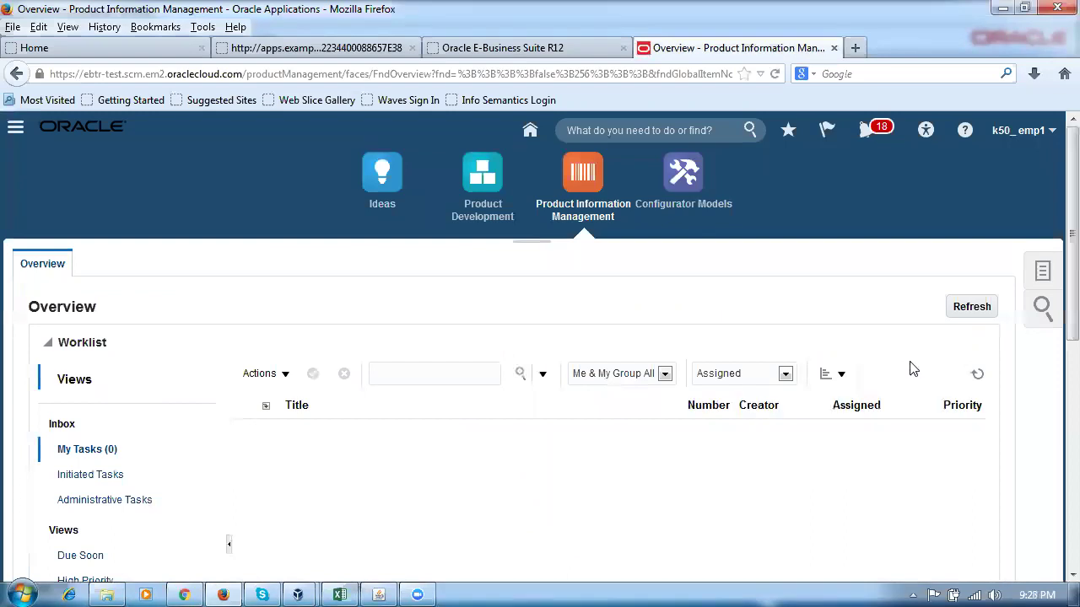
{"action": "left_click", "coordinate": [1045, 275]}
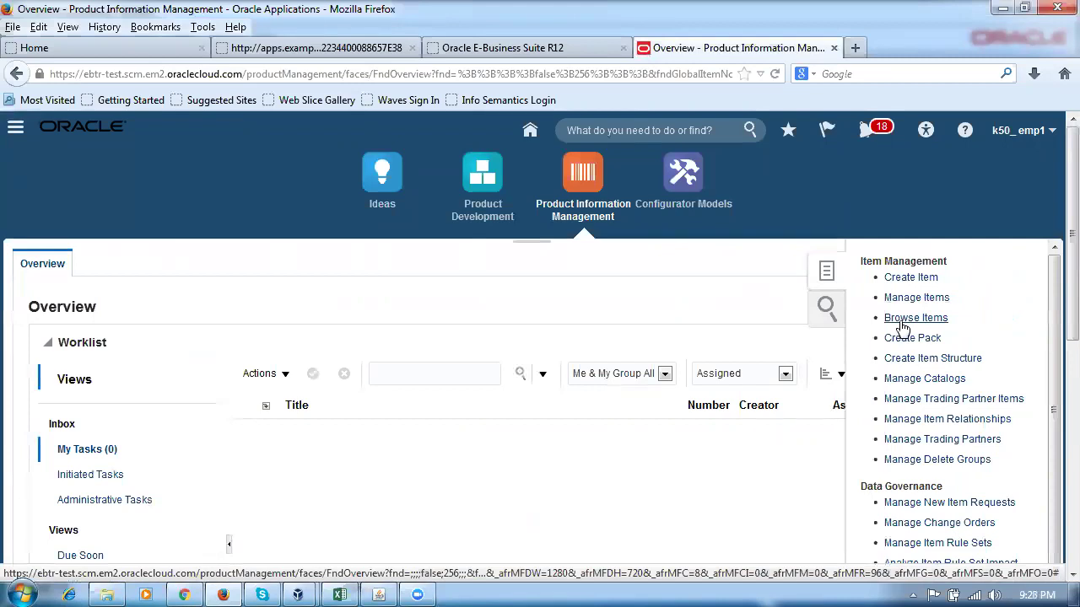
{"action": "left_click", "coordinate": [901, 320]}
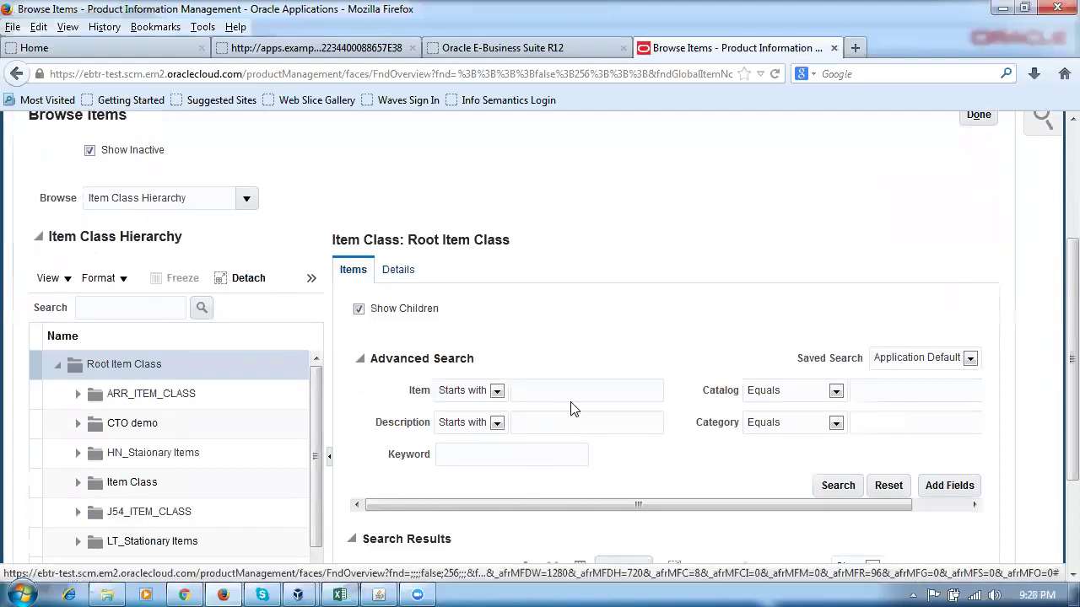
Search Browse Items for n1 and set Image to Hide in the results.
{"action": "type", "text": "n101"}
{"action": "left_click", "coordinate": [839, 486]}
{"action": "scroll", "coordinate": [726, 472], "scroll_direction": "down", "scroll_amount": 3}
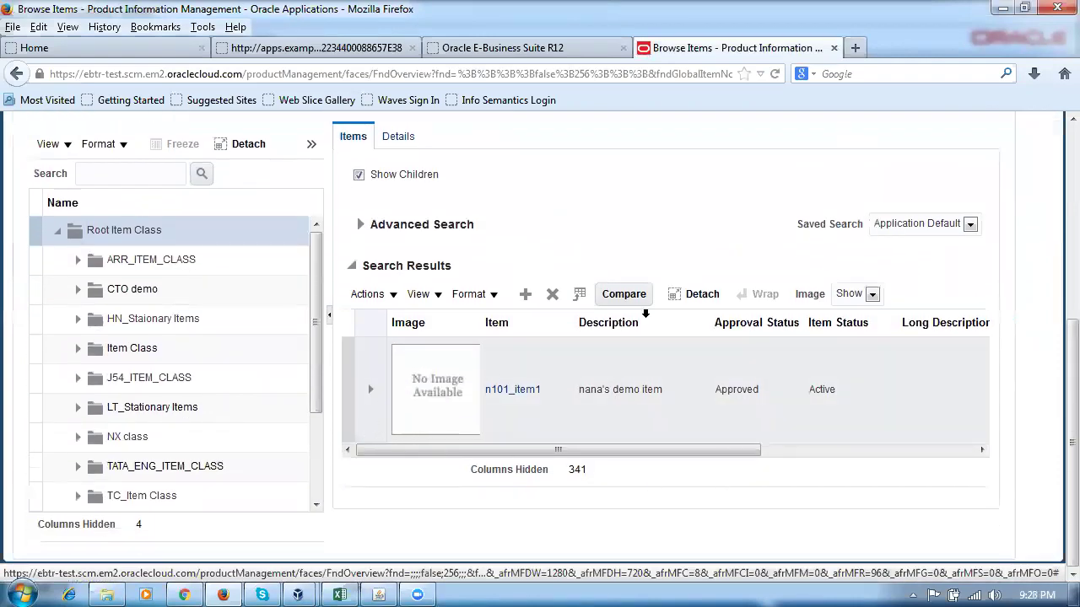
{"action": "left_click", "coordinate": [872, 294]}
{"action": "left_click", "coordinate": [850, 323]}
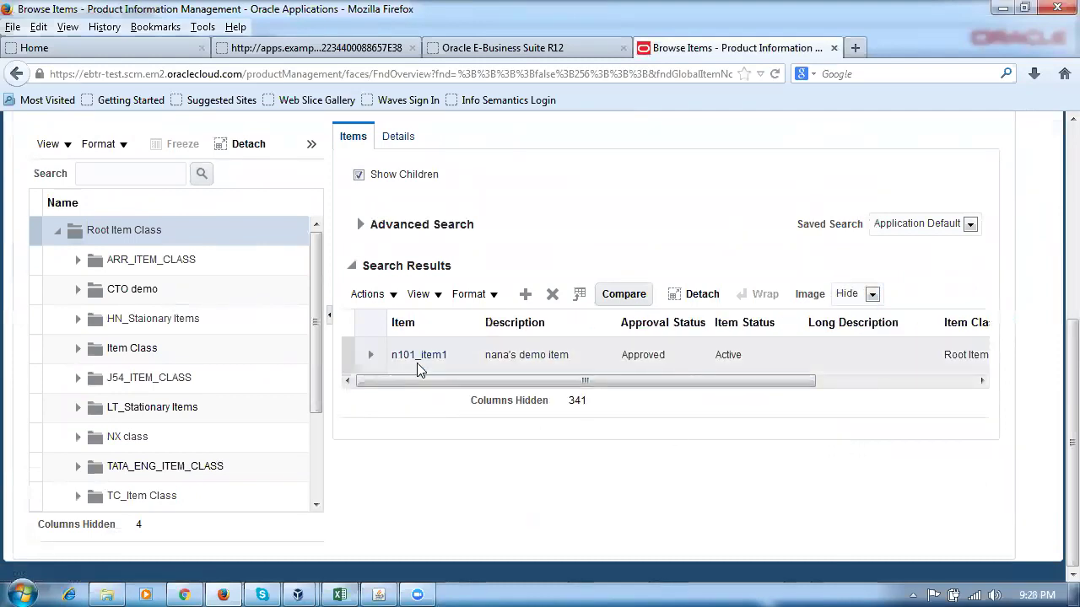
Open n101_item1 for editing and show its Organizations tab.
{"action": "left_click", "coordinate": [418, 355]}
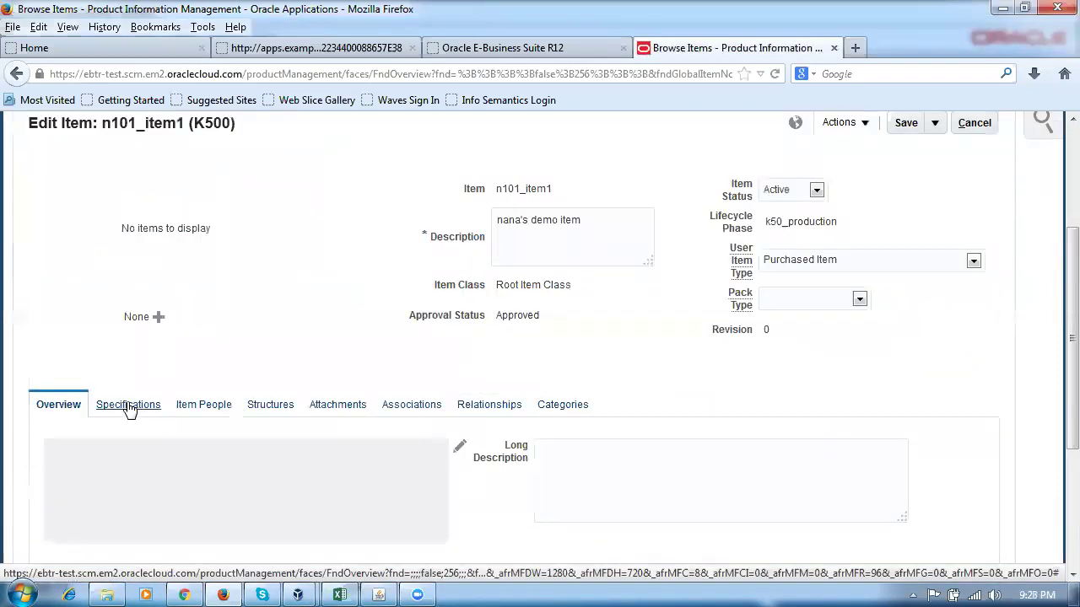
{"action": "scroll", "coordinate": [253, 371], "scroll_direction": "down", "scroll_amount": 5}
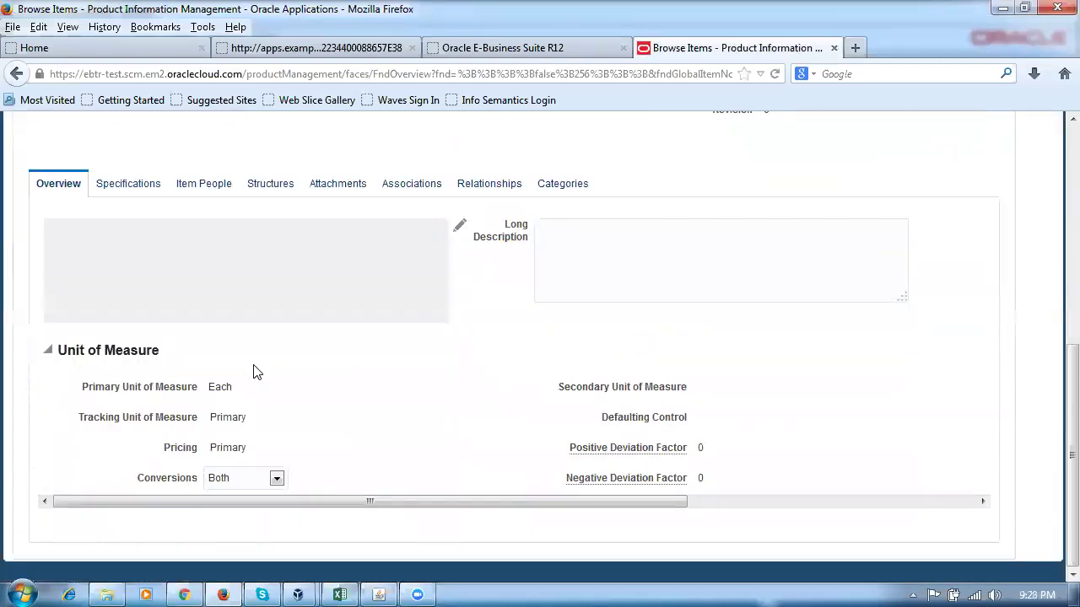
{"action": "left_click", "coordinate": [412, 185]}
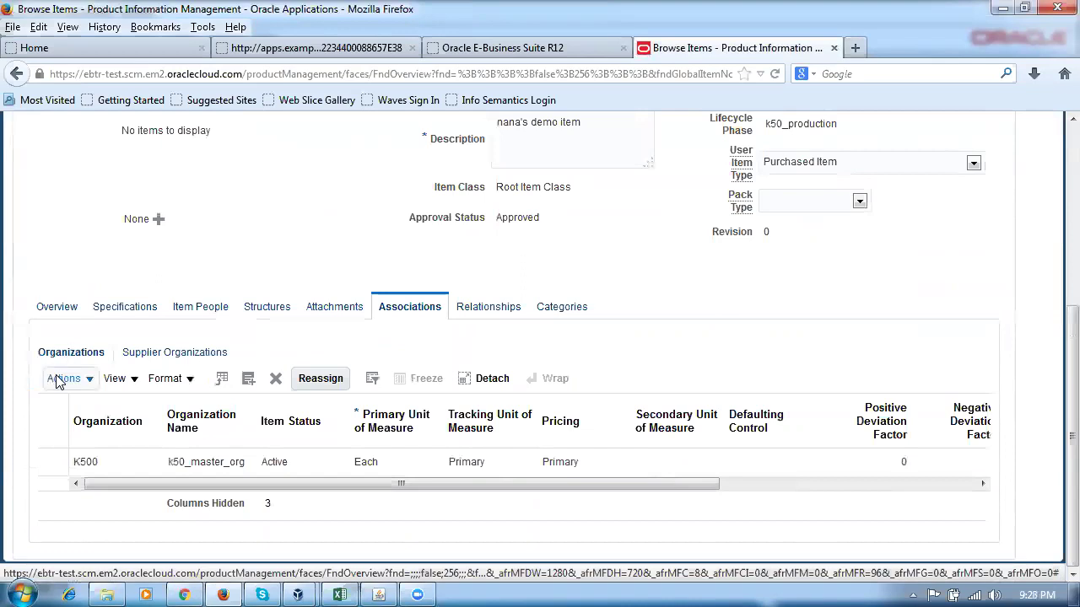
Add organization K501 k50_child_org to the item alongside K500.
{"action": "left_click", "coordinate": [59, 382]}
{"action": "left_click", "coordinate": [84, 429]}
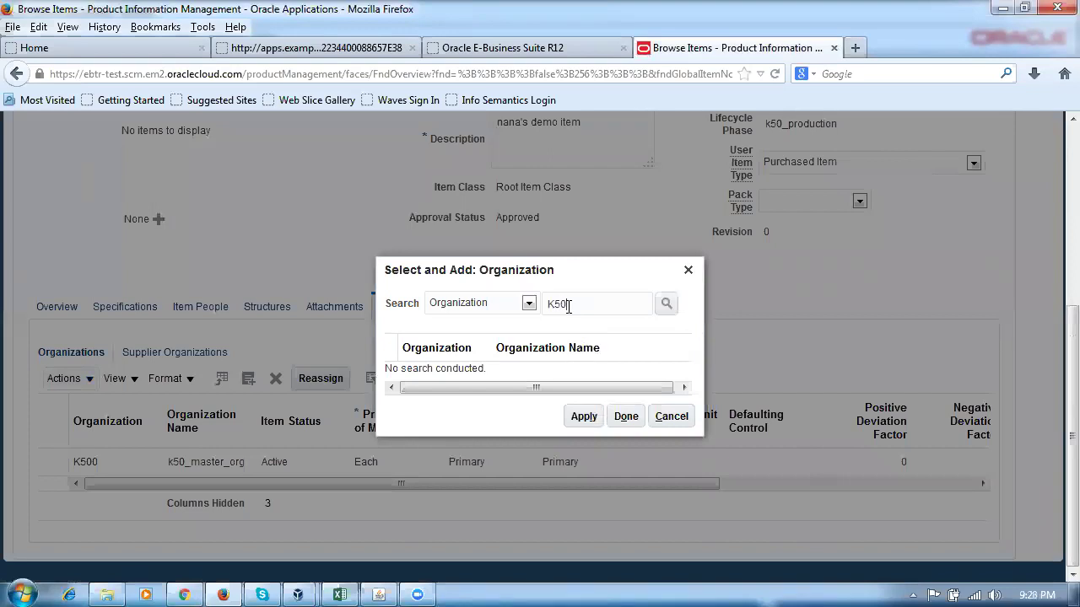
{"action": "left_click", "coordinate": [568, 306]}
{"action": "type", "text": "K501"}
{"action": "key", "text": "Return"}
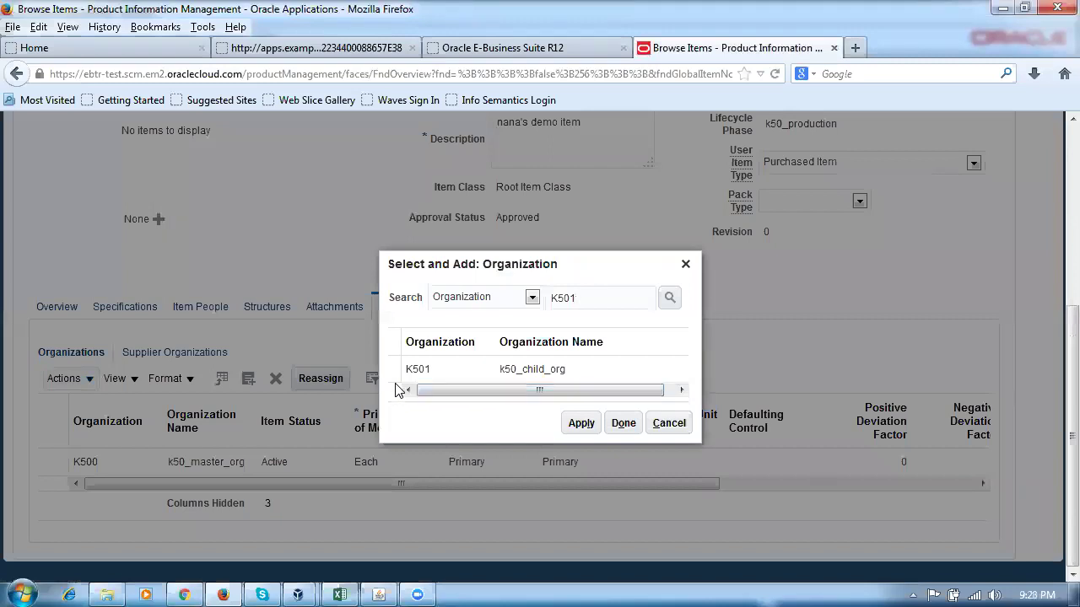
{"action": "left_click", "coordinate": [393, 369]}
{"action": "left_click", "coordinate": [569, 426]}
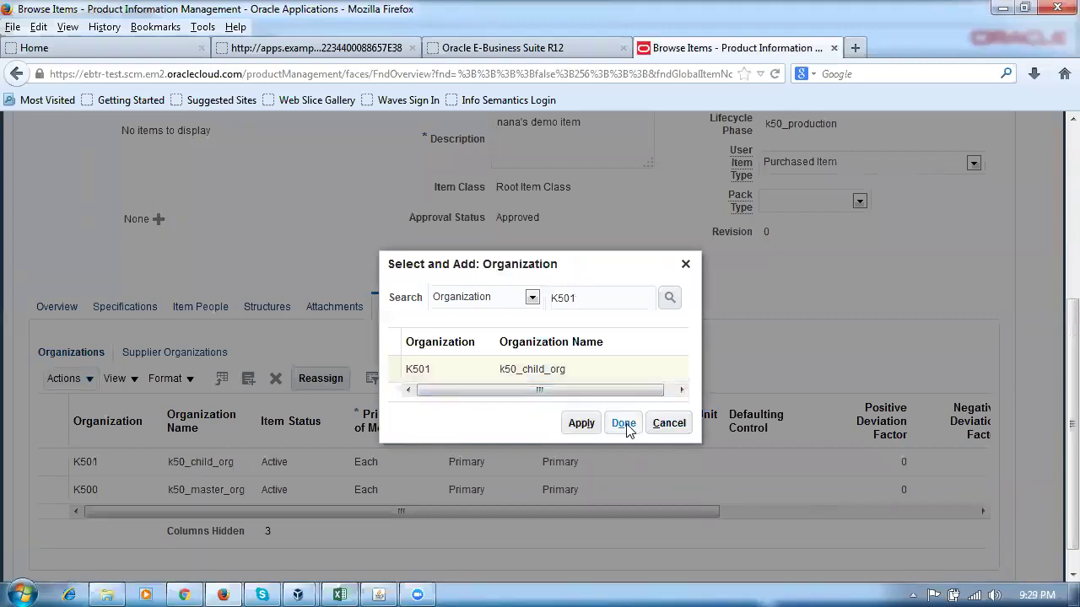
{"action": "left_click", "coordinate": [393, 369]}
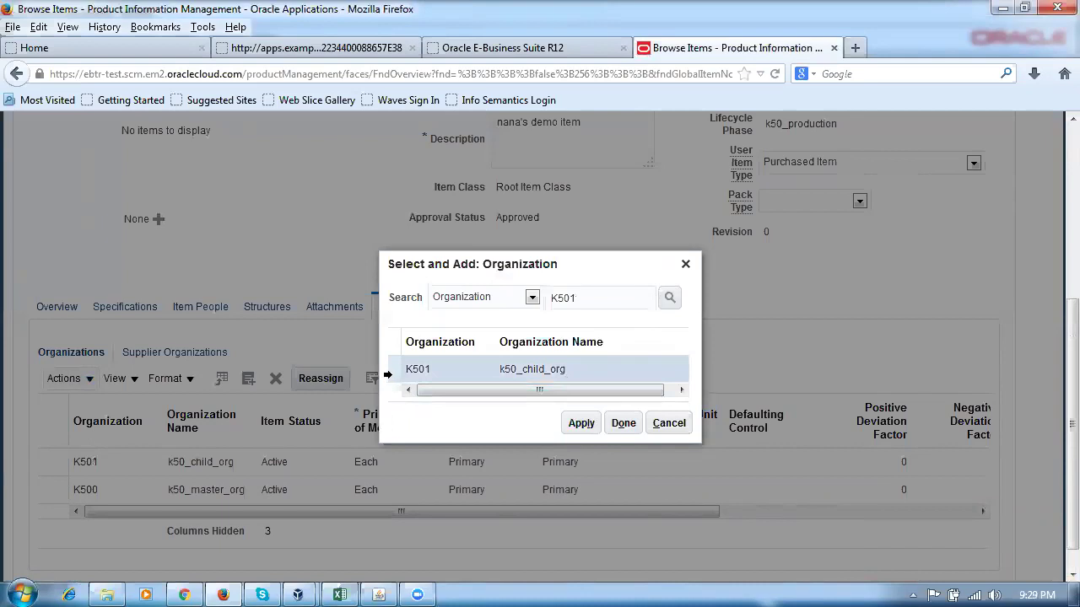
{"action": "left_click", "coordinate": [581, 423]}
{"action": "left_click", "coordinate": [624, 423]}
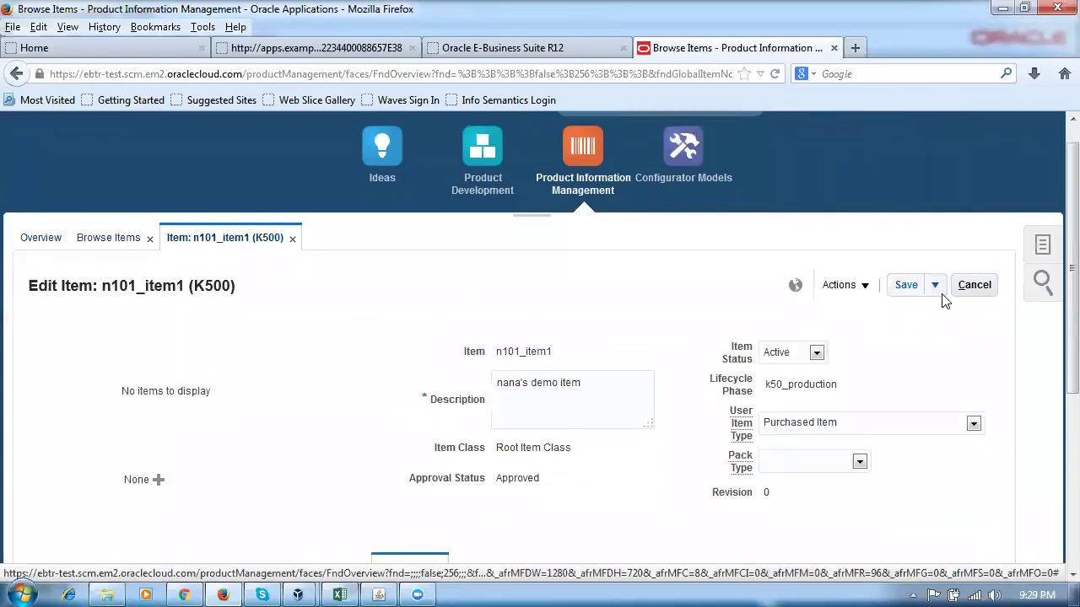
Save and close n101_item1, then go to Procurement > Purchase Requisitions.
{"action": "left_click", "coordinate": [934, 285]}
{"action": "left_click", "coordinate": [942, 314]}
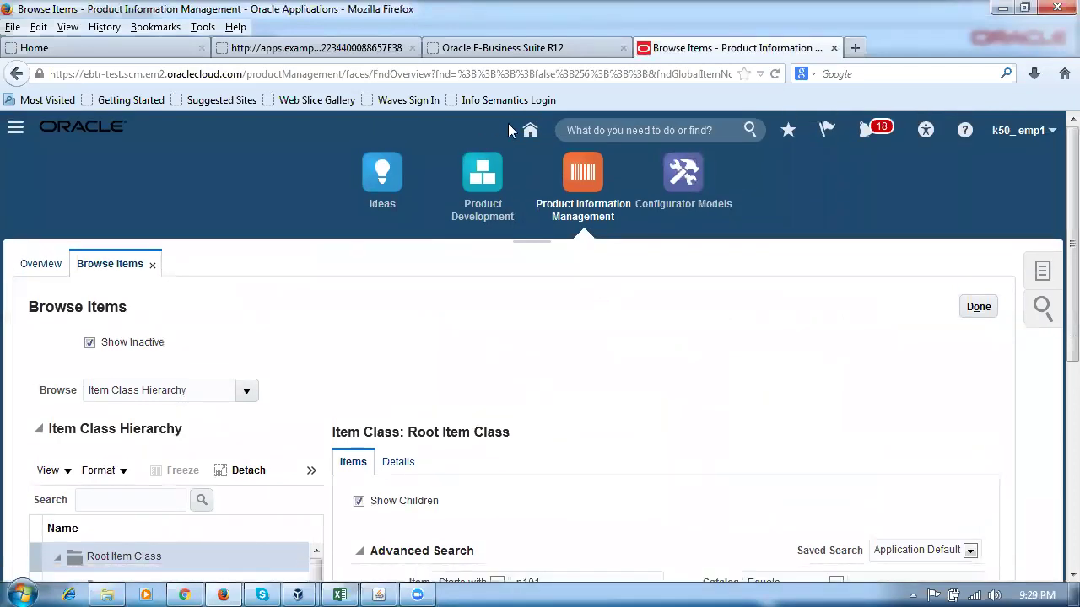
{"action": "left_click", "coordinate": [530, 130]}
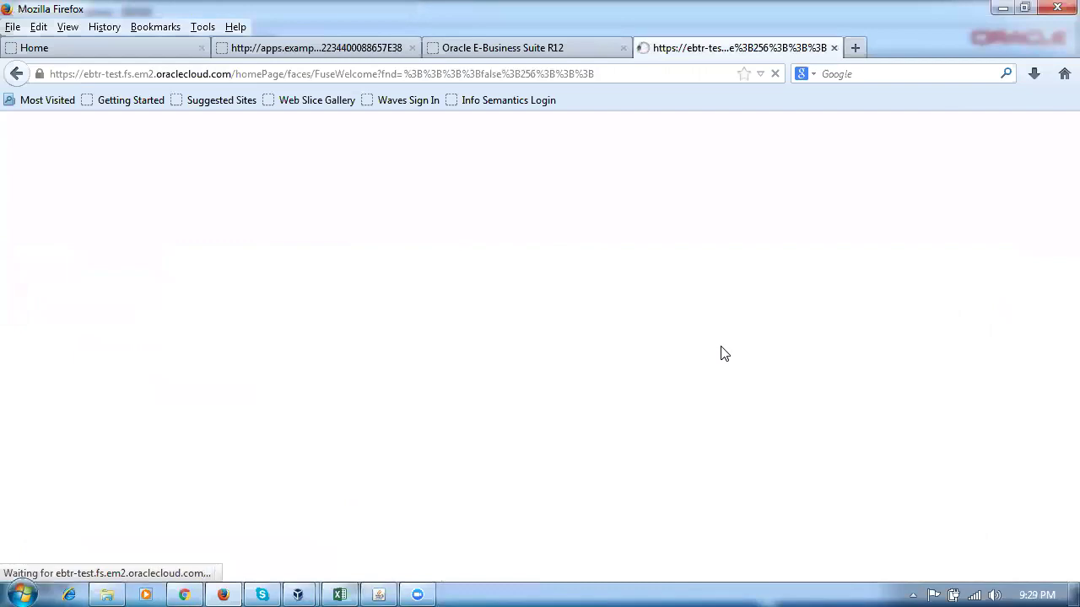
{"action": "scroll", "coordinate": [726, 363], "scroll_direction": "down", "scroll_amount": 4}
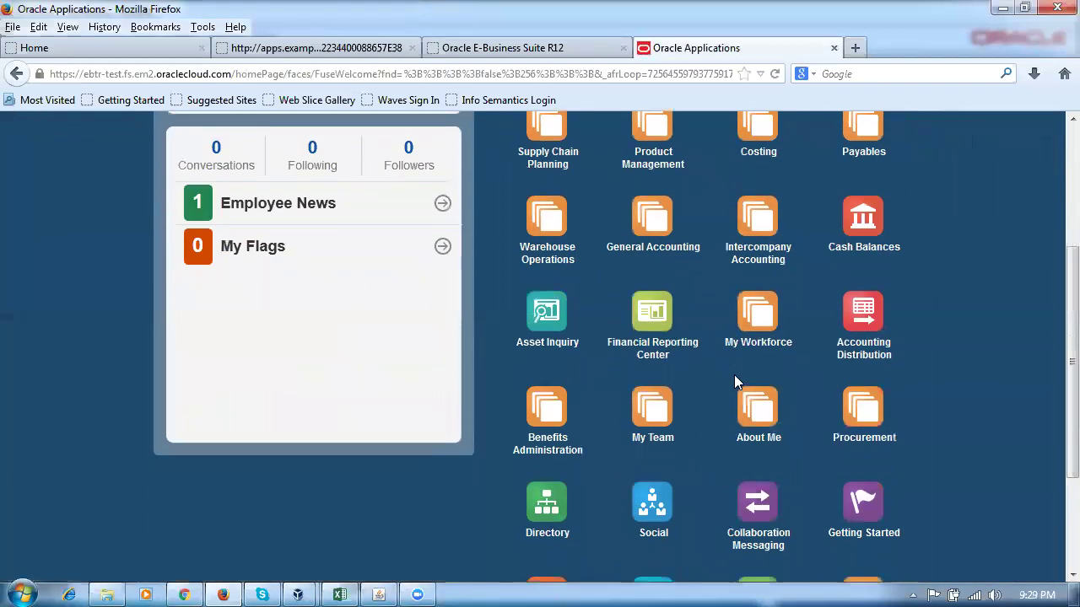
{"action": "scroll", "coordinate": [734, 381], "scroll_direction": "down", "scroll_amount": 2}
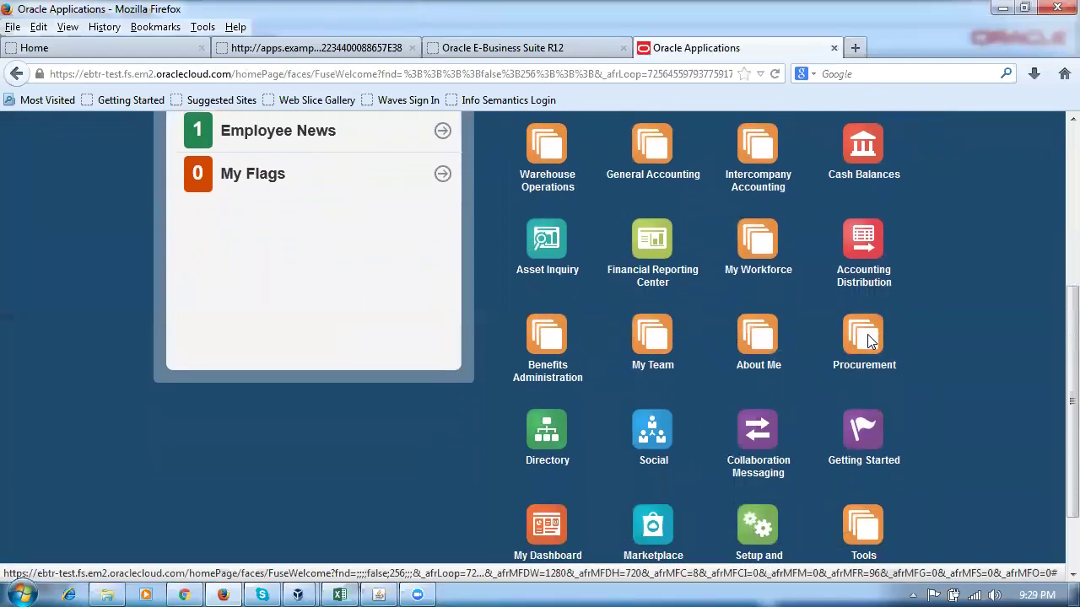
{"action": "left_click", "coordinate": [869, 340]}
{"action": "left_click", "coordinate": [874, 445]}
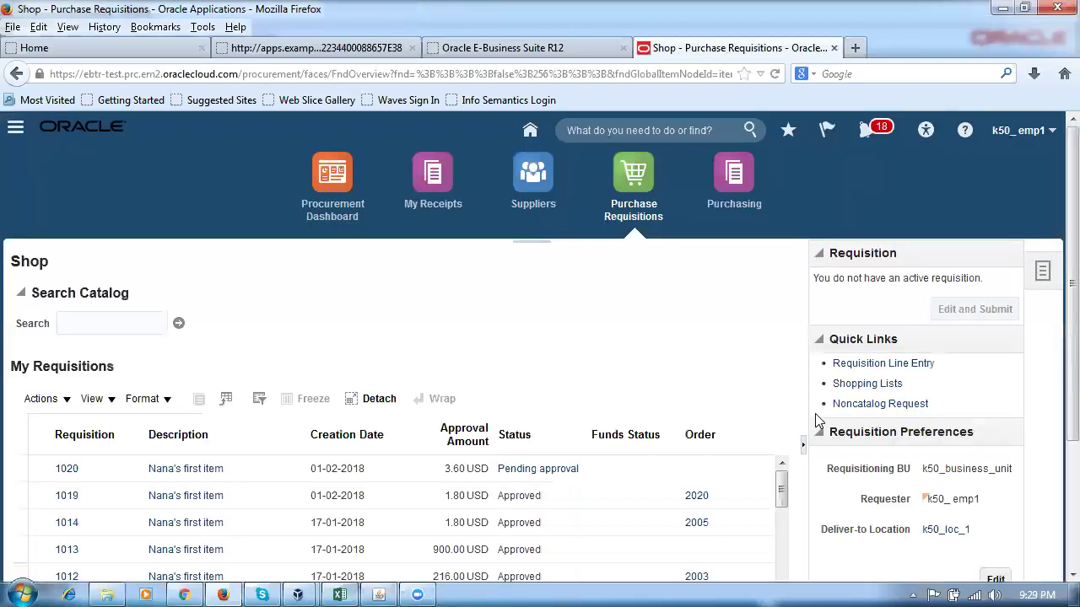
Add a line for n101_item1, quantity 100 at 2.00 USD, to requisition 1022.
{"action": "left_click", "coordinate": [869, 365]}
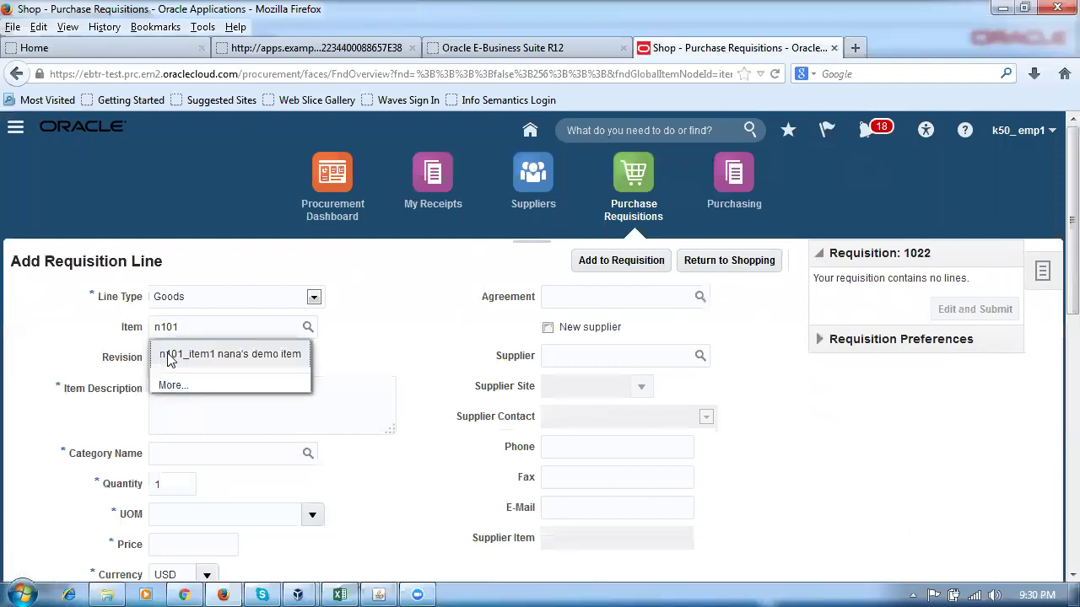
{"action": "left_click", "coordinate": [241, 355]}
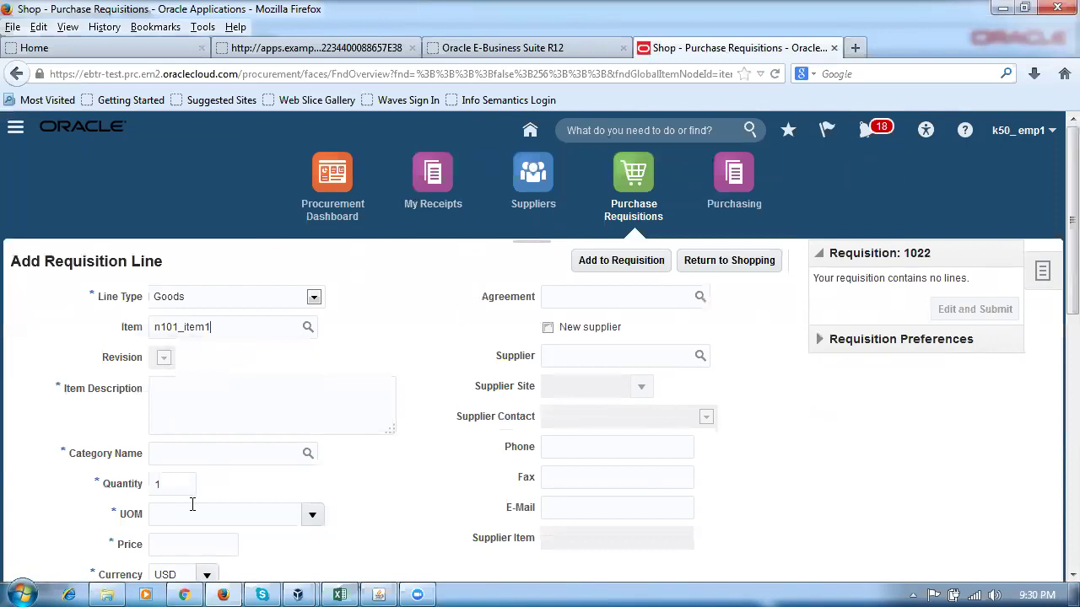
{"action": "scroll", "coordinate": [198, 501], "scroll_direction": "down", "scroll_amount": 4}
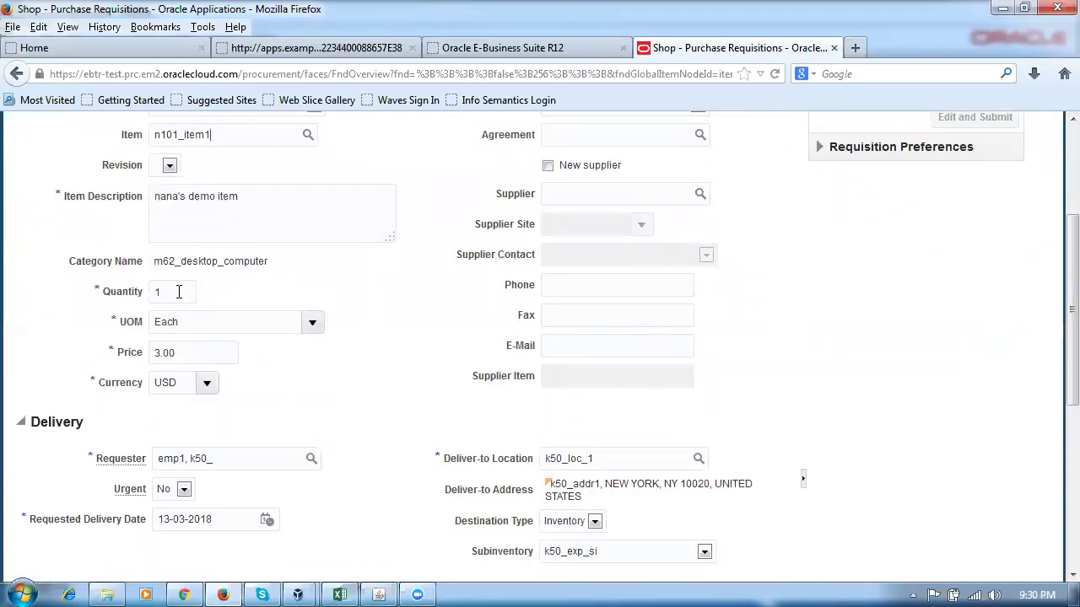
{"action": "type", "text": "0"}
{"action": "key", "text": "Tab"}
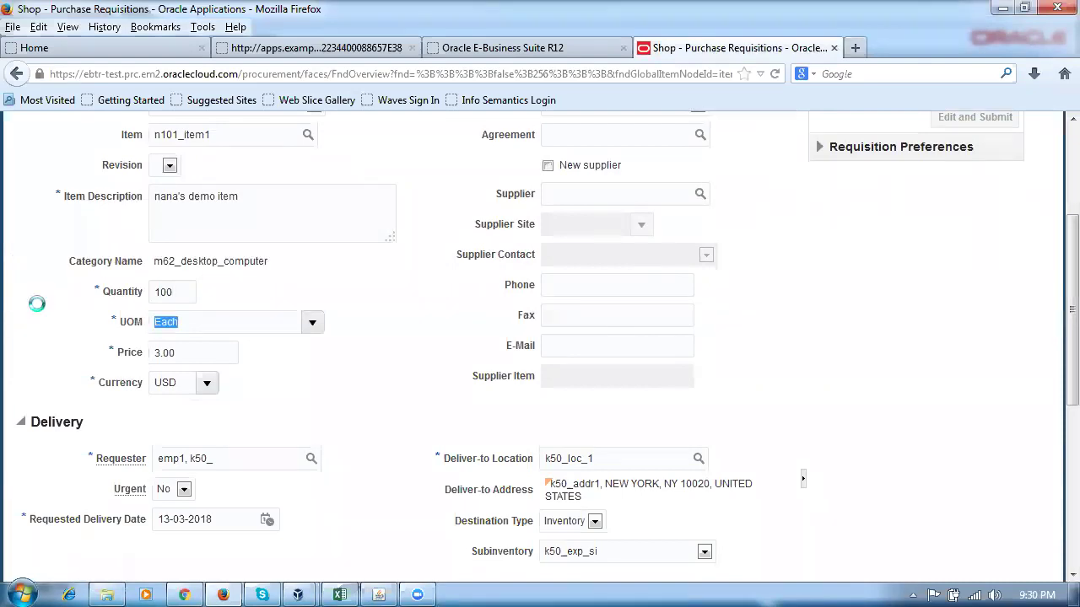
{"action": "key", "text": "Tab"}
{"action": "type", "text": "2"}
{"action": "key", "text": "Tab"}
{"action": "scroll", "coordinate": [333, 429], "scroll_direction": "up", "scroll_amount": 4}
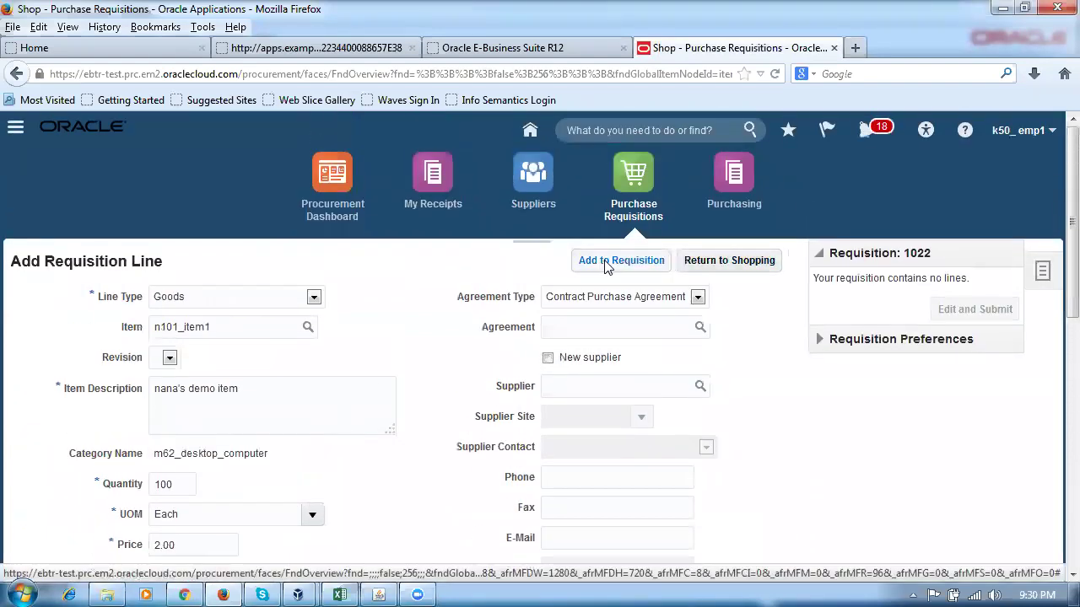
{"action": "left_click", "coordinate": [607, 263]}
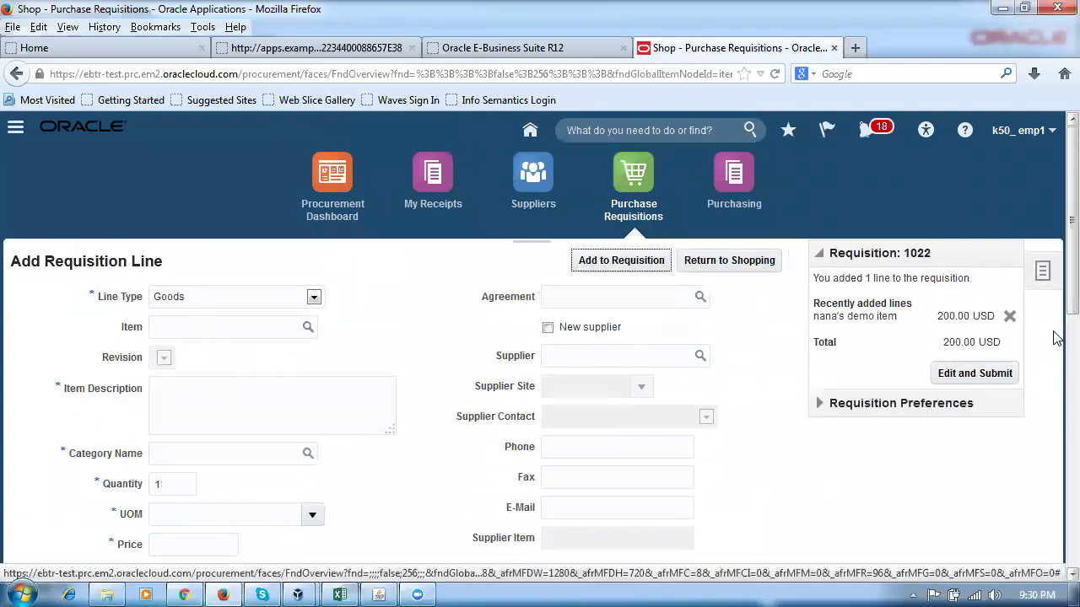
Edit and submit requisition 1022, open Manage Approvals, and dismiss the routing slip error.
{"action": "left_click", "coordinate": [992, 378]}
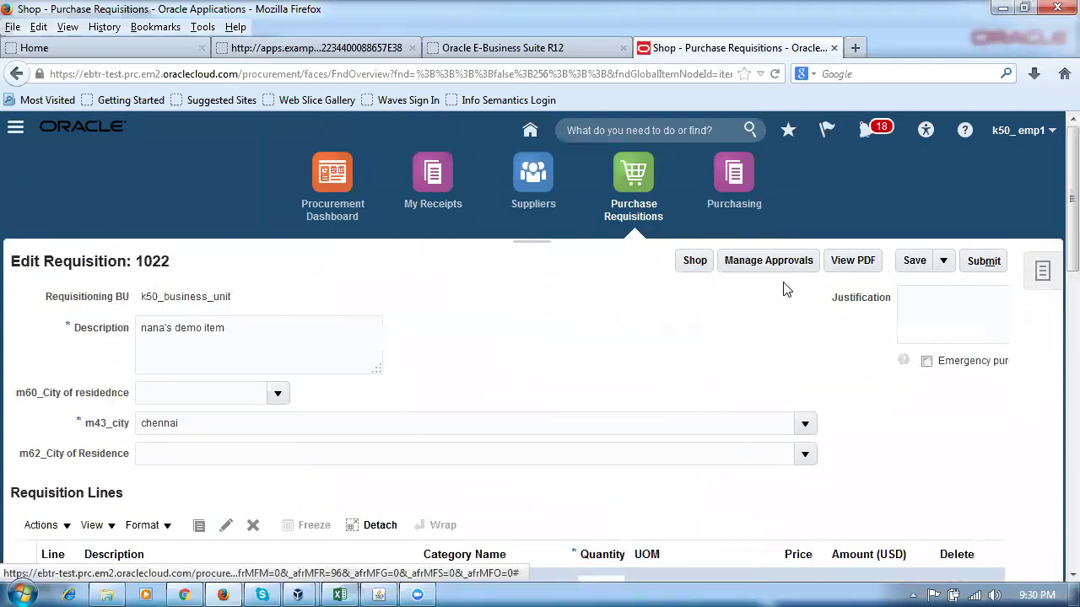
{"action": "left_click", "coordinate": [753, 267]}
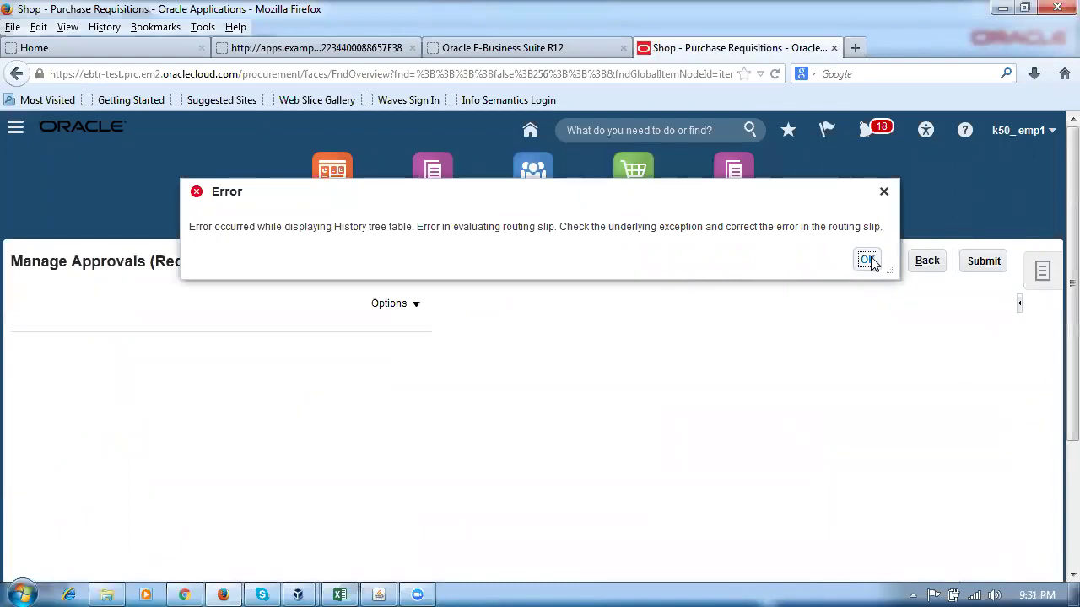
{"action": "left_click", "coordinate": [867, 259]}
{"action": "left_click", "coordinate": [925, 261]}
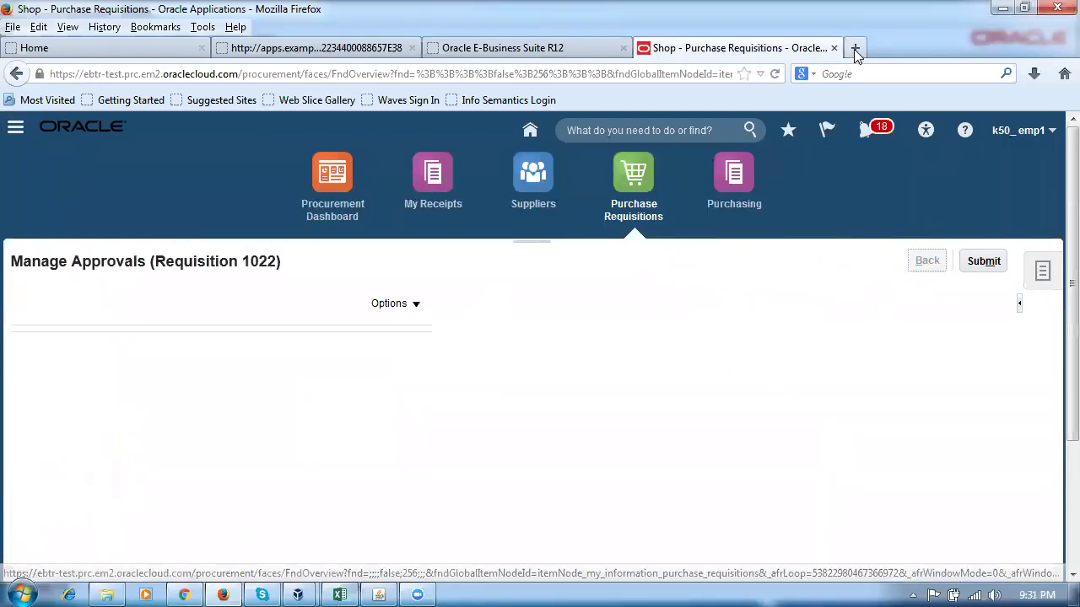
Open the Oracle cloud home in a new tab and go to Setup and Maintenance.
{"action": "left_click", "coordinate": [854, 51]}
{"action": "type", "text": "e"}
{"action": "key", "text": "Return"}
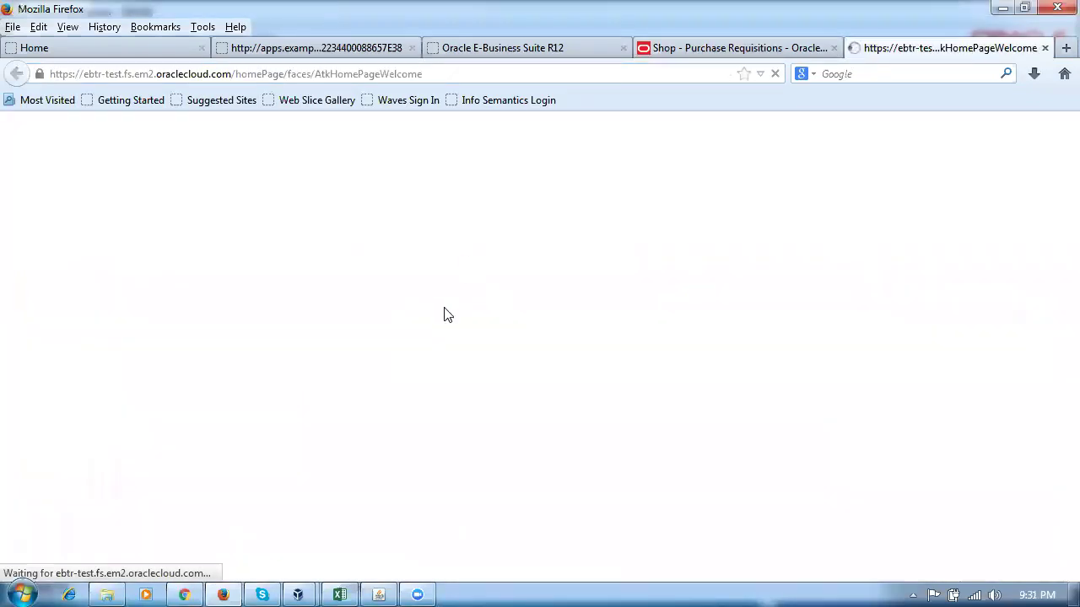
{"action": "left_click", "coordinate": [1043, 130]}
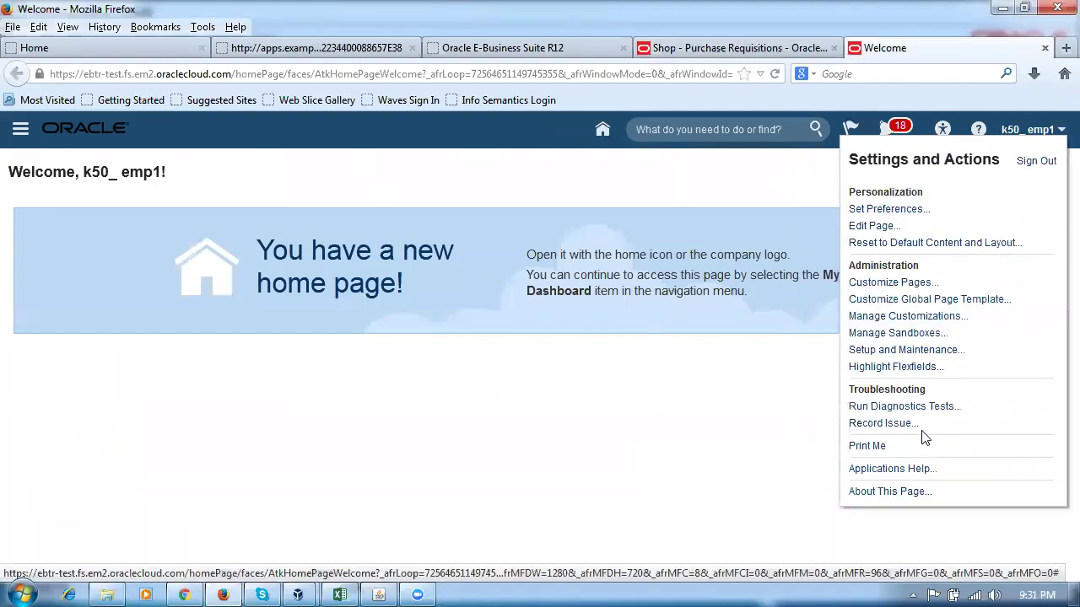
{"action": "left_click", "coordinate": [902, 352]}
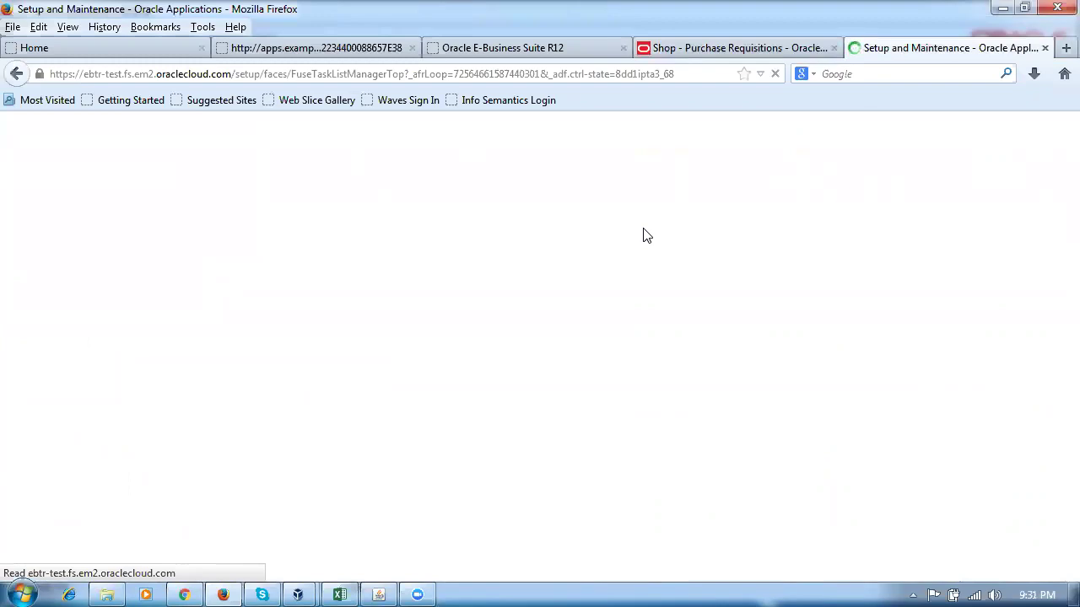
Search tasks for man%Task%co and launch Manage Task Configurations for Procurement.
{"action": "type", "text": "m"}
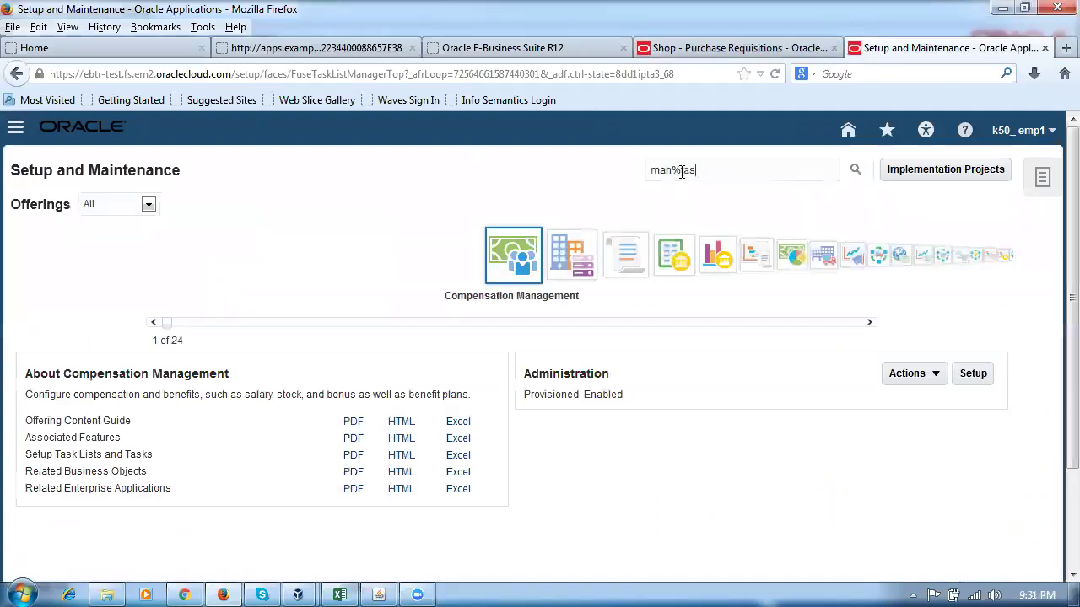
{"action": "type", "text": "an%Task%conf%"}
{"action": "key", "text": "Return"}
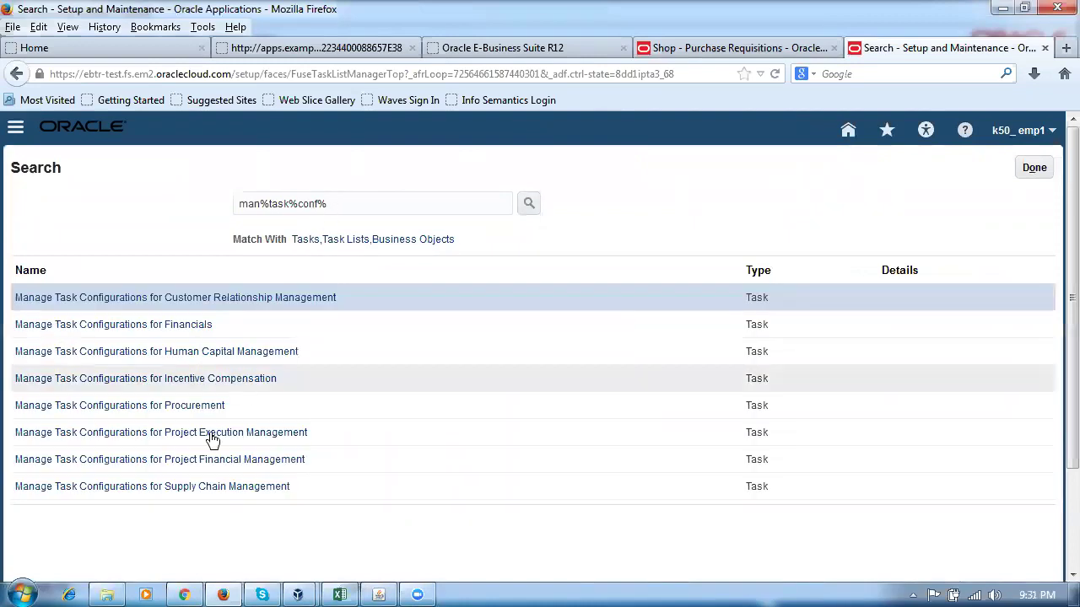
{"action": "left_click", "coordinate": [120, 406]}
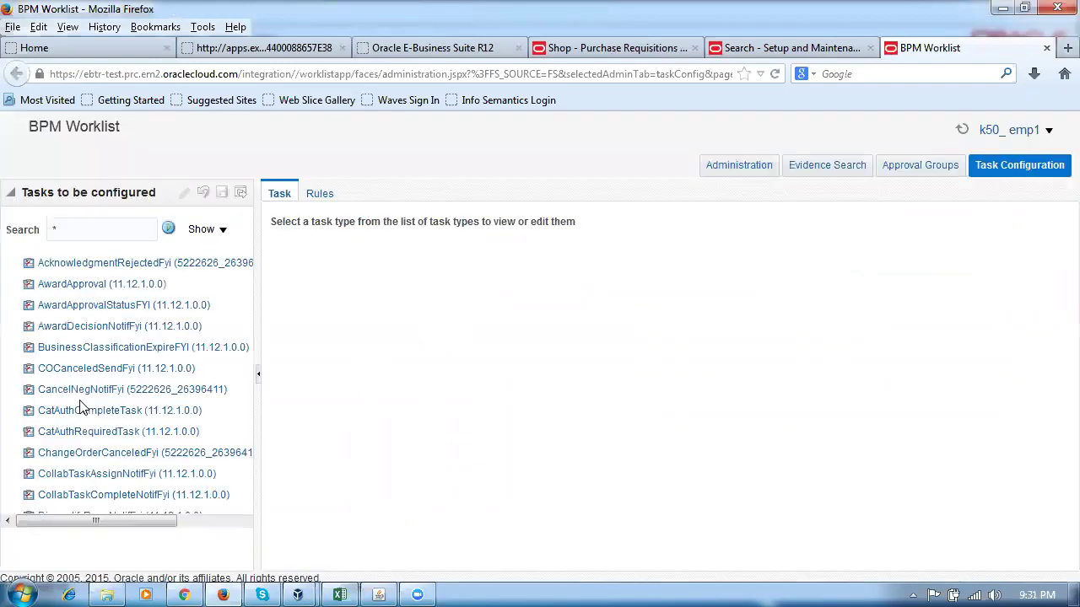
Inspect the ReqApproval task's settings in BPM Worklist Task Configuration, then close the worklist.
{"action": "left_click_drag", "start_coordinate": [257, 426], "coordinate": [294, 421]}
{"action": "left_click_drag", "start_coordinate": [270, 306], "coordinate": [267, 413]}
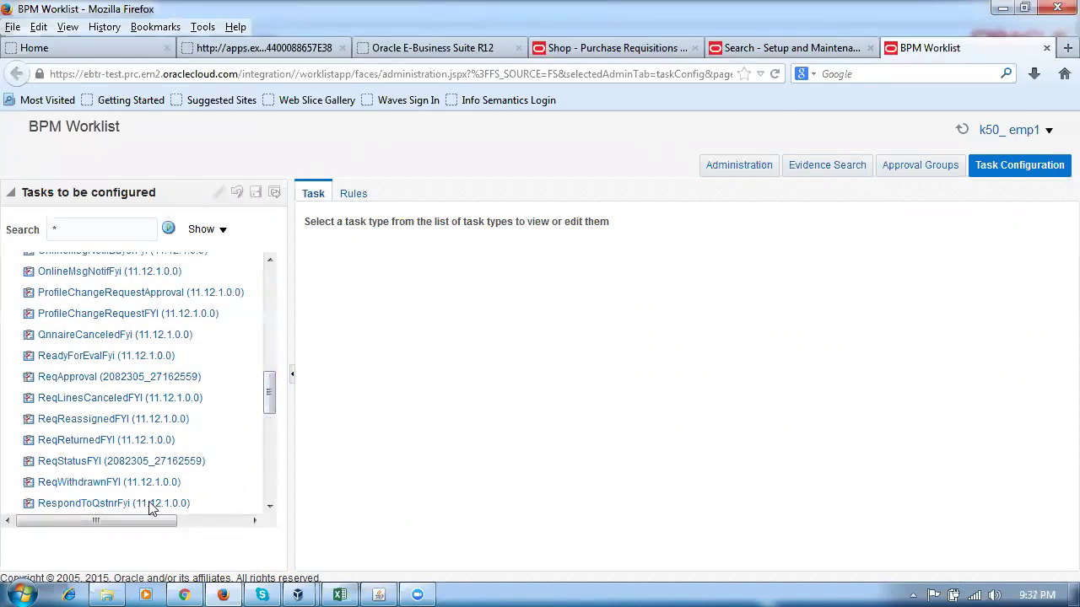
{"action": "left_click", "coordinate": [74, 382]}
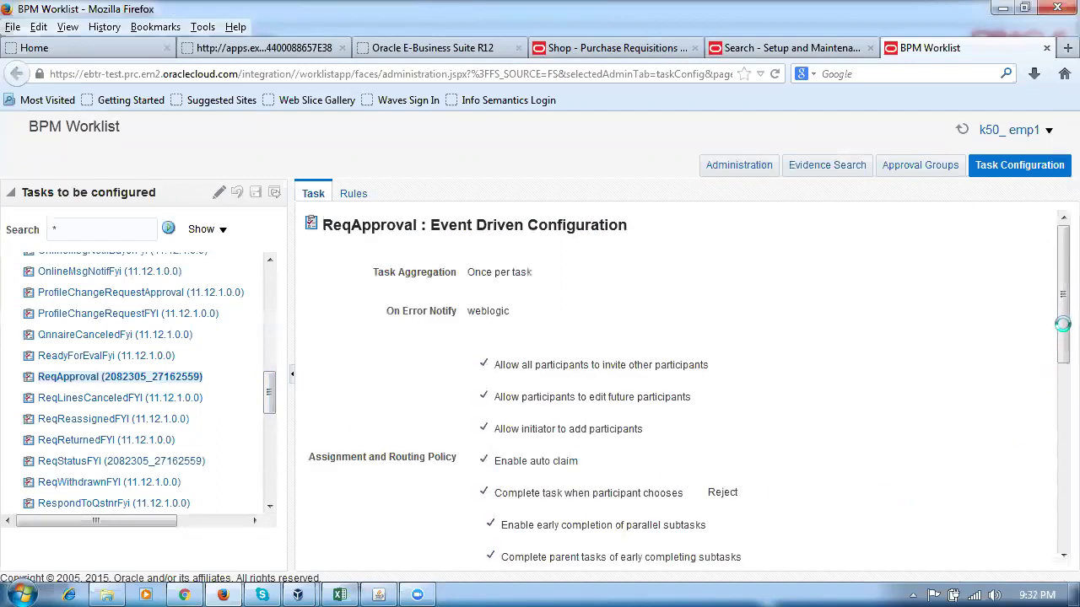
{"action": "mouse_move", "coordinate": [1056, 333]}
{"action": "left_mouse_down"}
{"action": "mouse_move", "coordinate": [1056, 468]}
{"action": "mouse_move", "coordinate": [1056, 355]}
{"action": "left_mouse_up"}
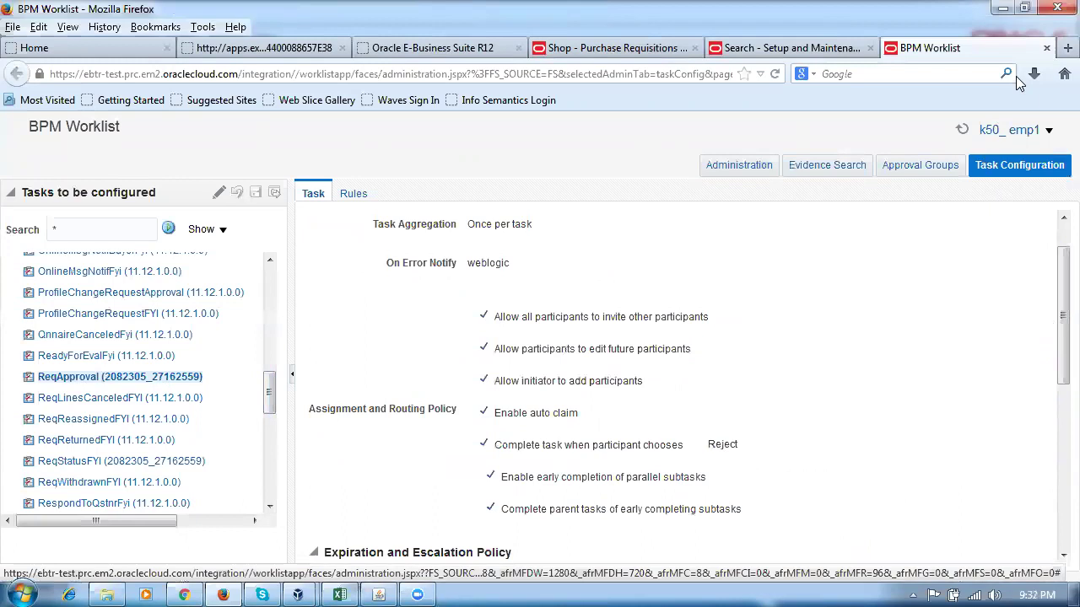
{"action": "left_click", "coordinate": [1046, 48]}
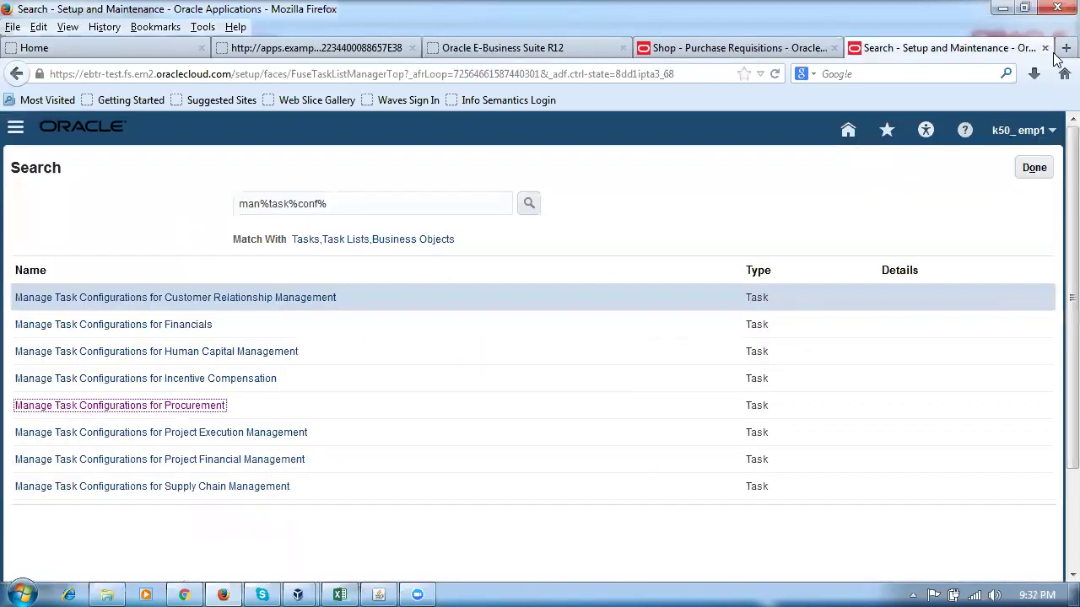
Load the Oracle Cloud home in a new tab and go to Setup and Maintenance.
{"action": "left_click", "coordinate": [1066, 48]}
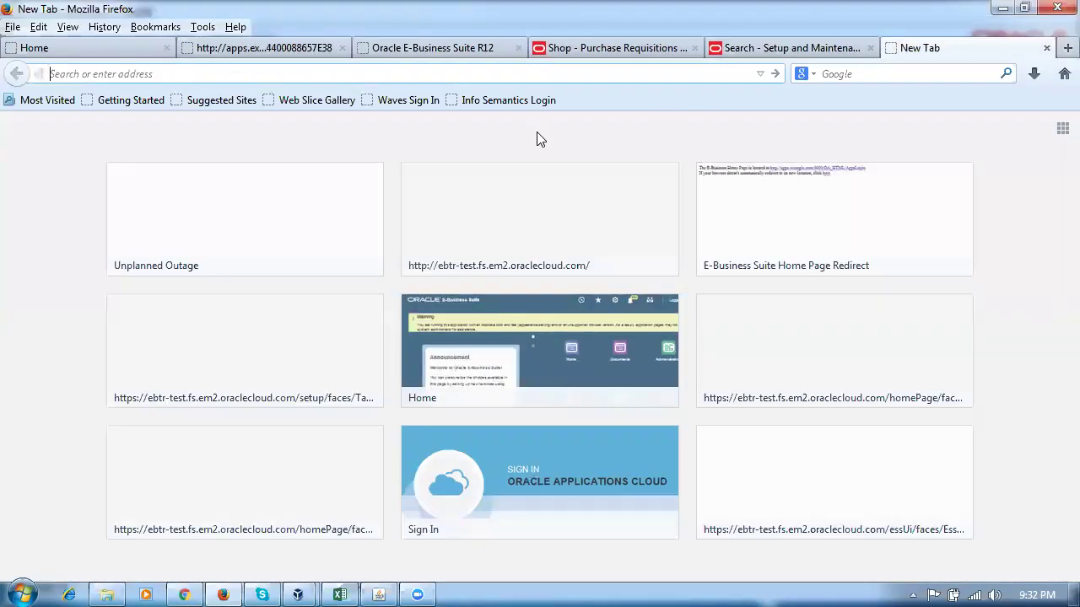
{"action": "type", "text": "e"}
{"action": "key", "text": "Return"}
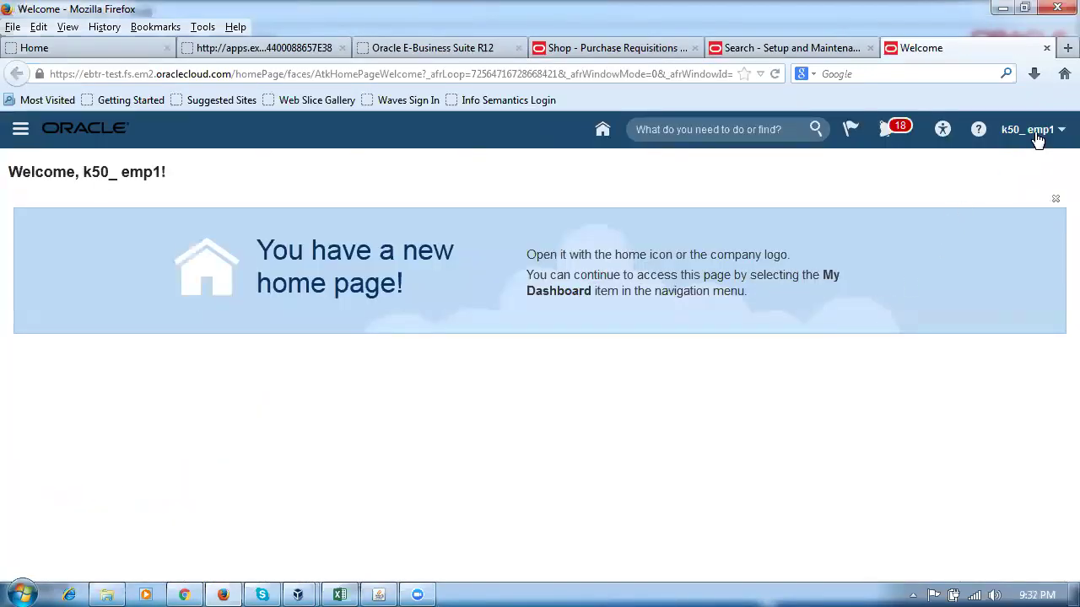
{"action": "left_click", "coordinate": [1035, 135]}
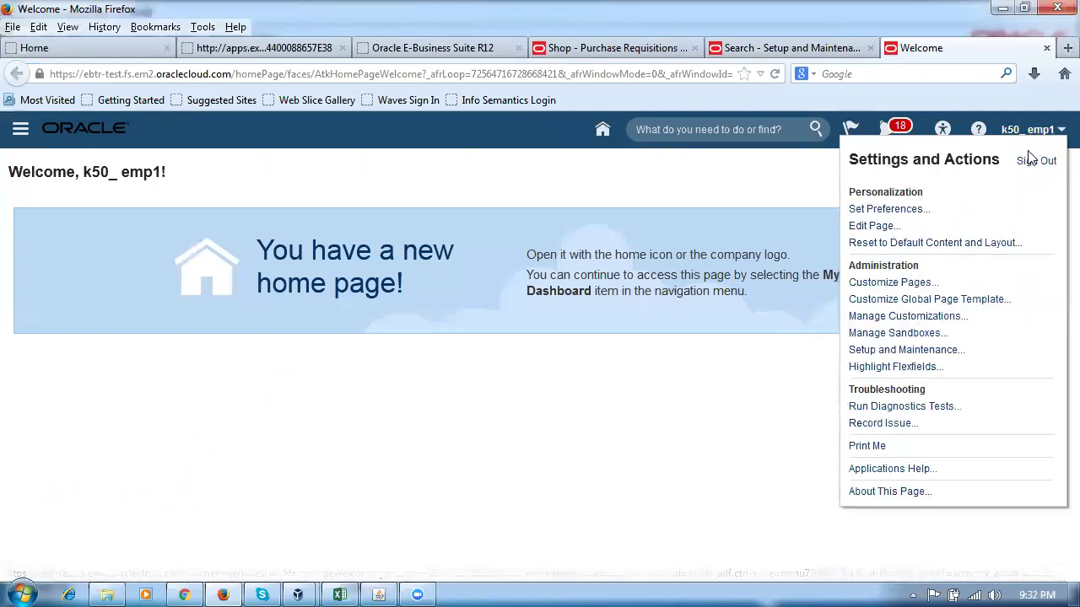
{"action": "left_click", "coordinate": [906, 349]}
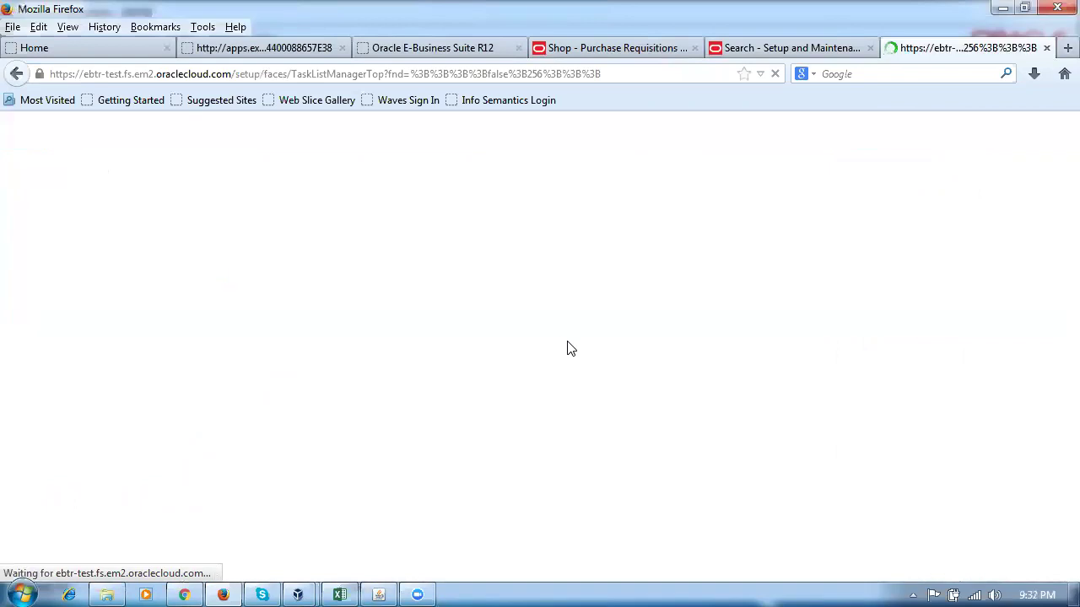
Search tasks for man%%req%app% and open Manage Requisition Approvals.
{"action": "left_click", "coordinate": [678, 173]}
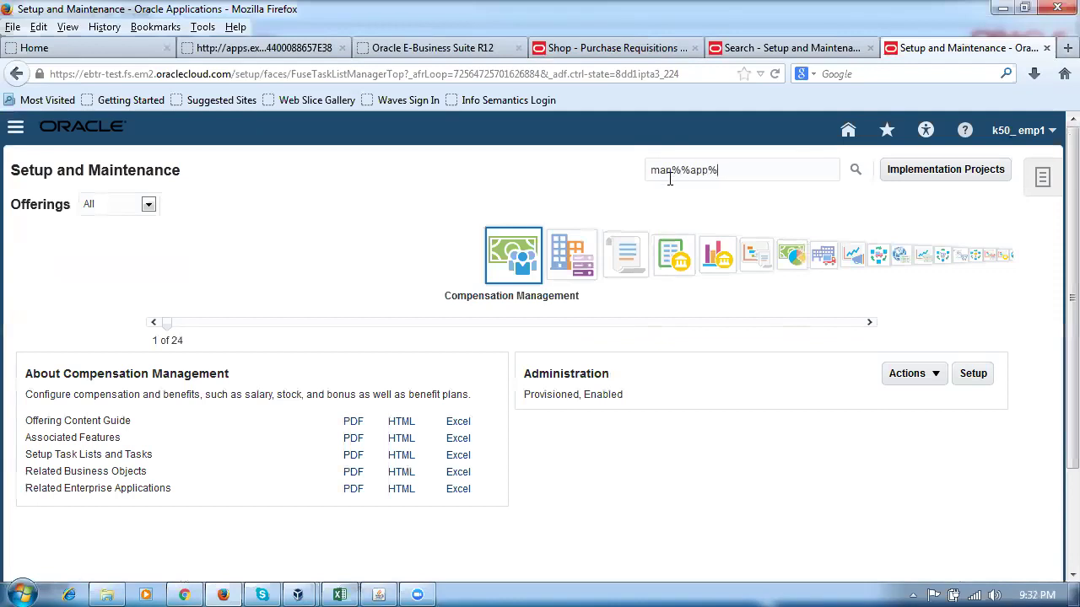
{"action": "key", "text": "Return"}
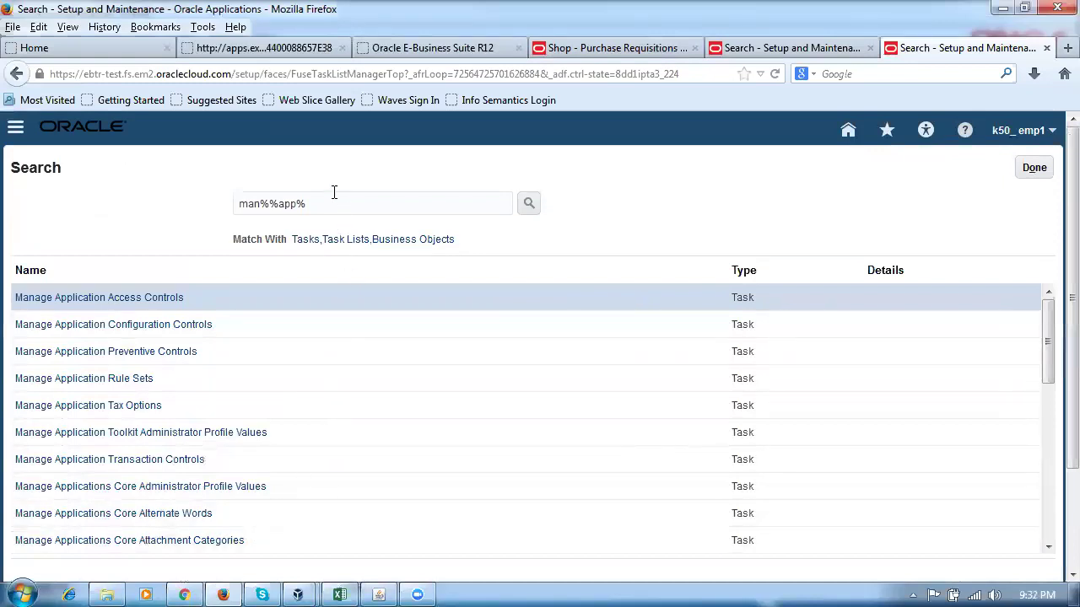
{"action": "key", "text": "BackSpace"}
{"action": "key", "text": "BackSpace"}
{"action": "key", "text": "BackSpace"}
{"action": "key", "text": "BackSpace"}
{"action": "type", "text": "req%app%"}
{"action": "key", "text": "Return"}
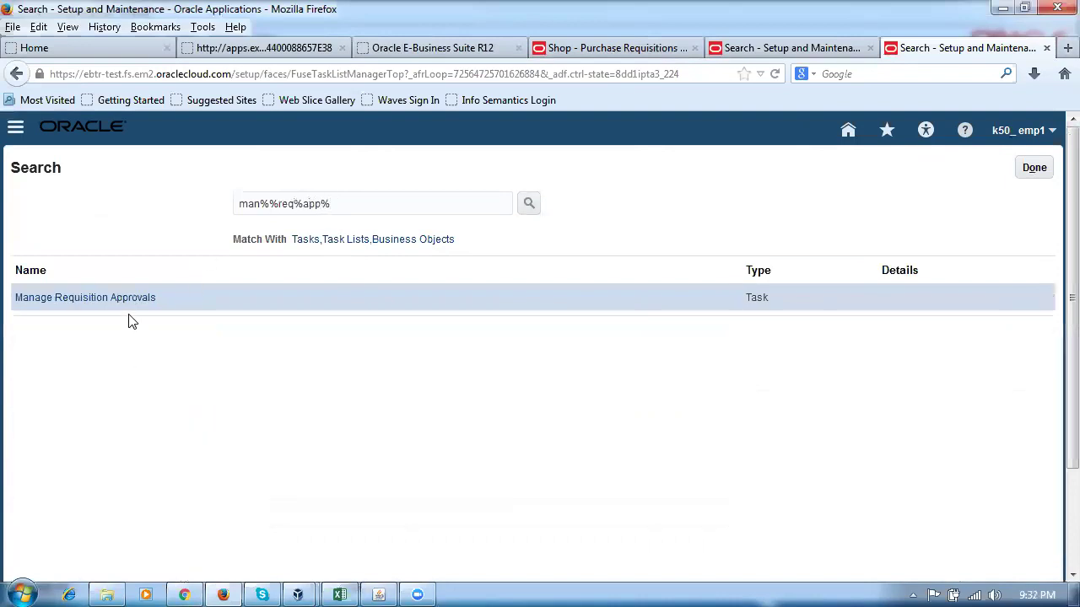
{"action": "left_click", "coordinate": [126, 305]}
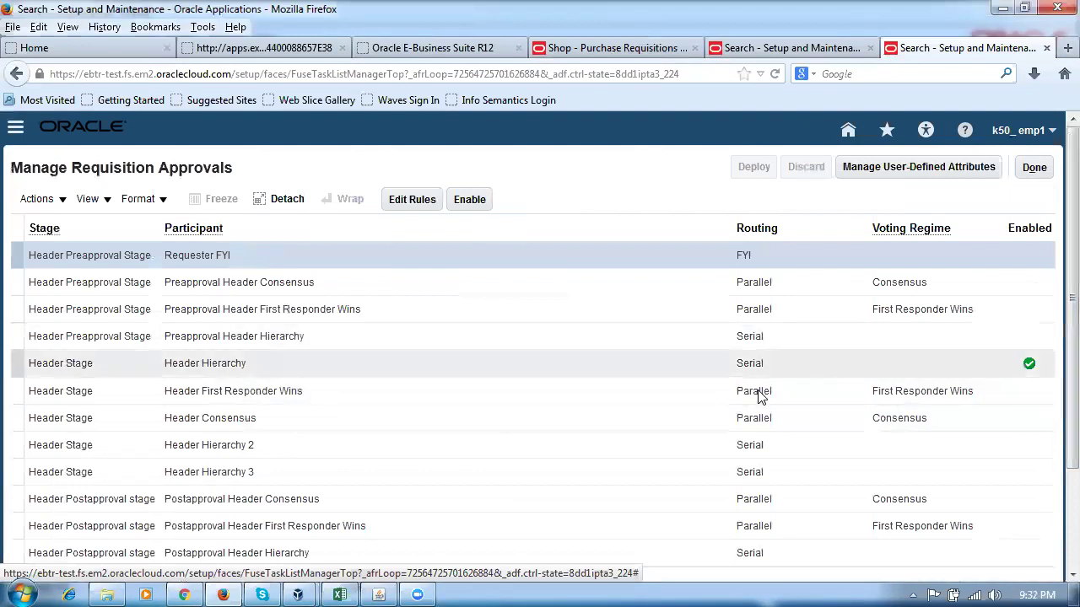
Open the Header Hierarchy rules, select the m45_automatic rule and edit its Action 1.
{"action": "left_click", "coordinate": [526, 371]}
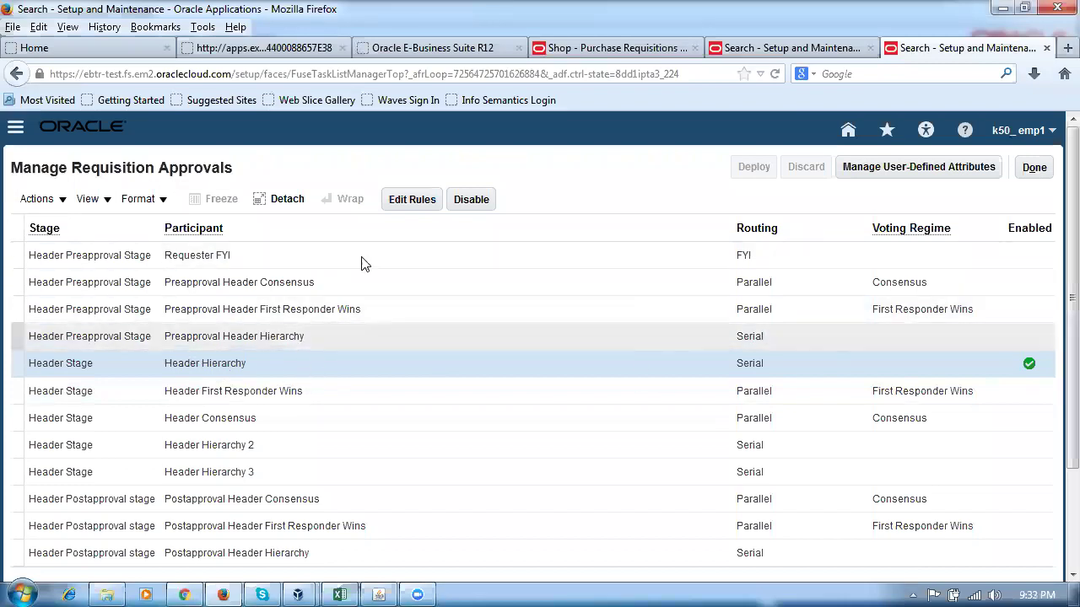
{"action": "left_click", "coordinate": [400, 204]}
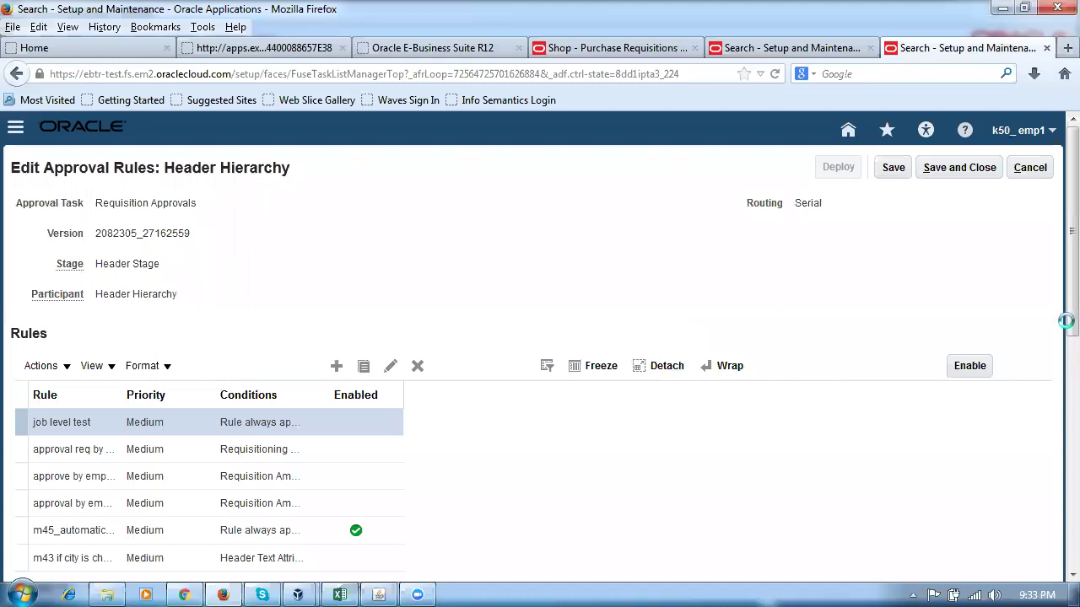
{"action": "scroll", "coordinate": [1057, 316], "scroll_direction": "down", "scroll_amount": 3}
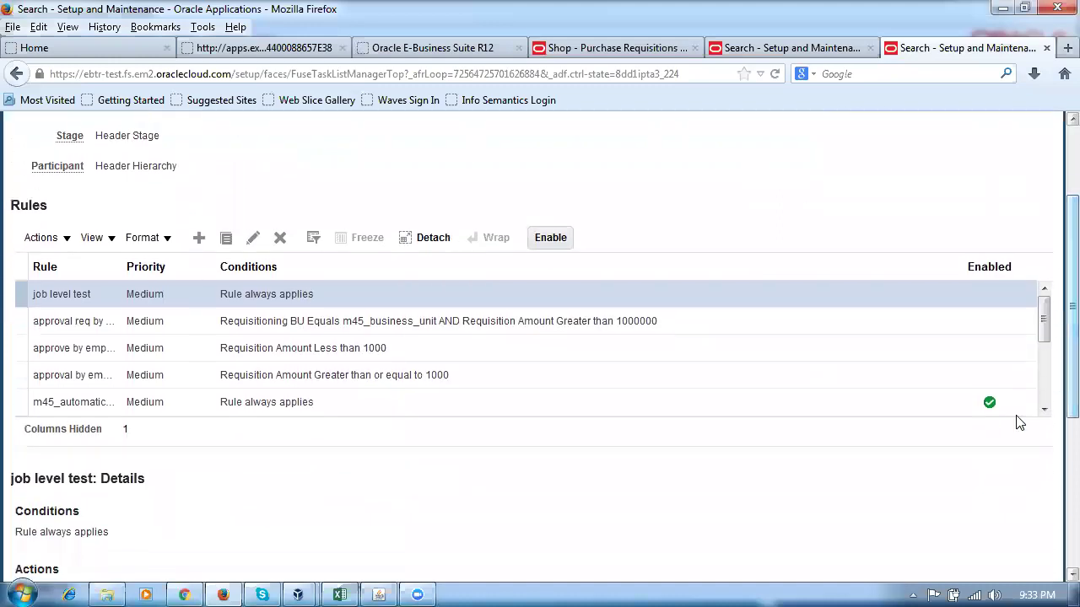
{"action": "left_click", "coordinate": [884, 402]}
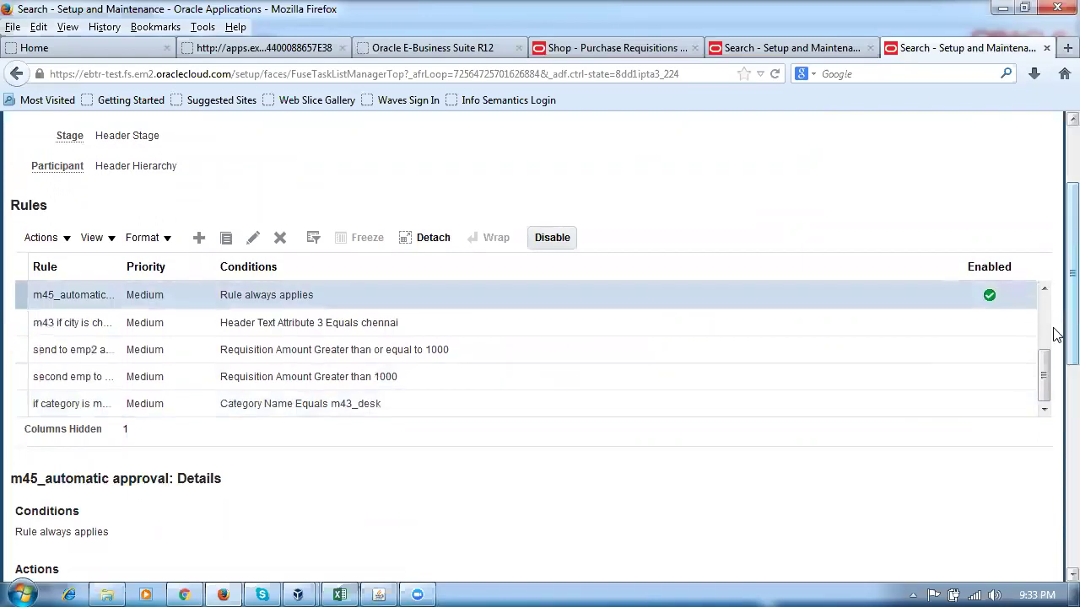
{"action": "scroll", "coordinate": [1056, 335], "scroll_direction": "down", "scroll_amount": 6}
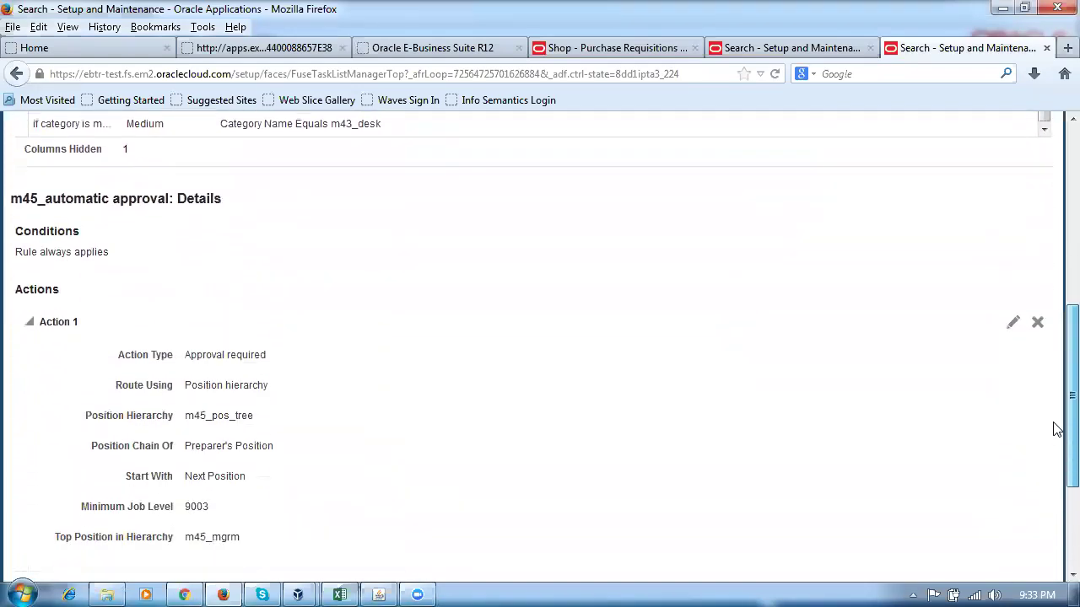
{"action": "scroll", "coordinate": [1056, 405], "scroll_direction": "up", "scroll_amount": 5}
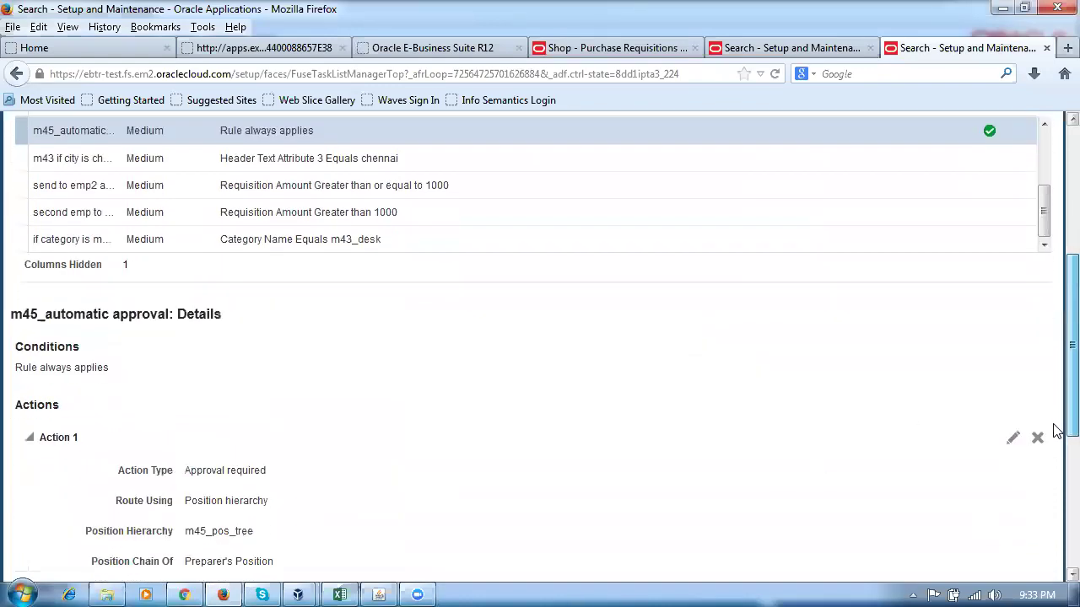
{"action": "scroll", "coordinate": [1055, 396], "scroll_direction": "down", "scroll_amount": 5}
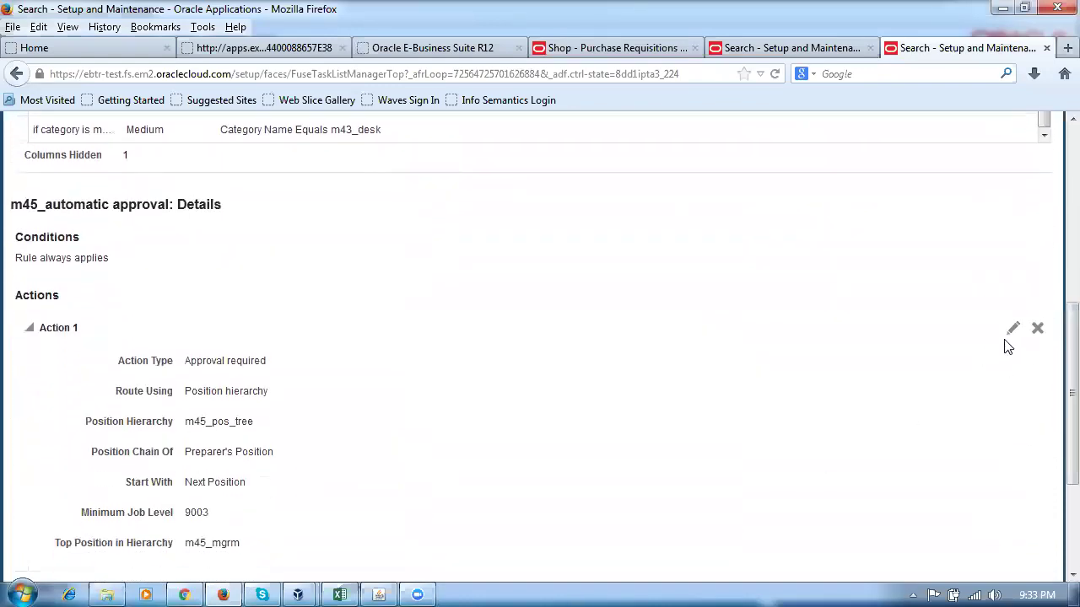
{"action": "left_click", "coordinate": [1014, 328]}
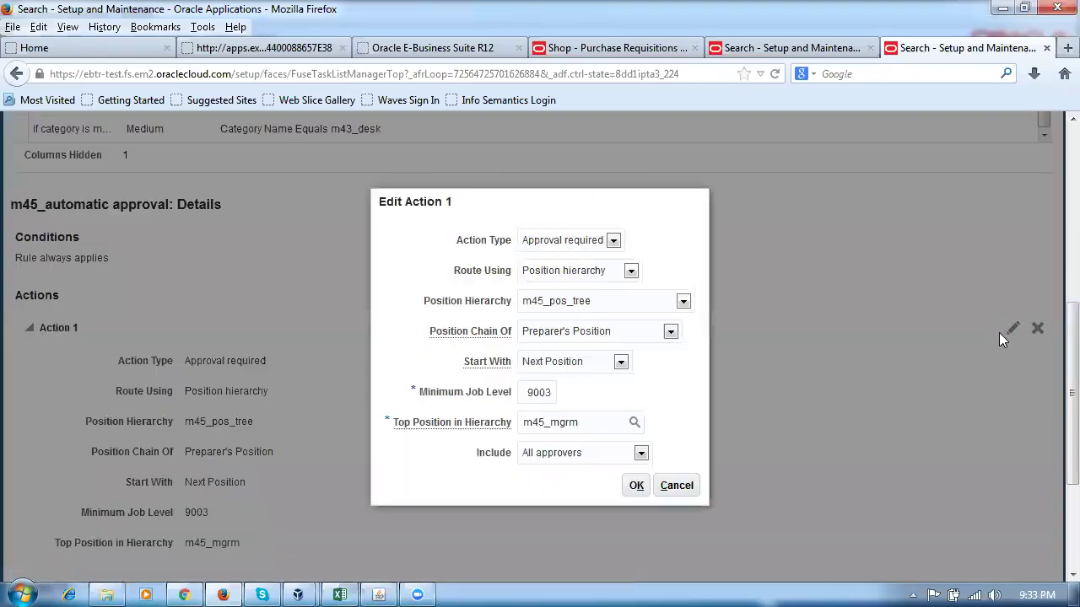
Set the m45_automatic rule's Action Type to Automatic and save the Header Hierarchy rules.
{"action": "left_click", "coordinate": [531, 241]}
{"action": "left_click", "coordinate": [551, 271]}
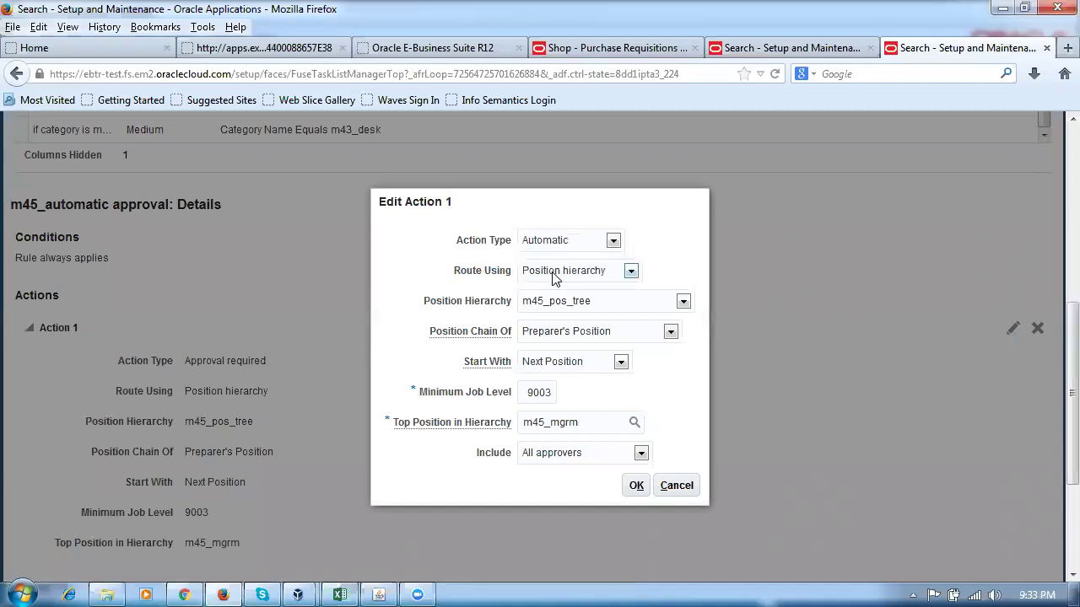
{"action": "left_click", "coordinate": [578, 394]}
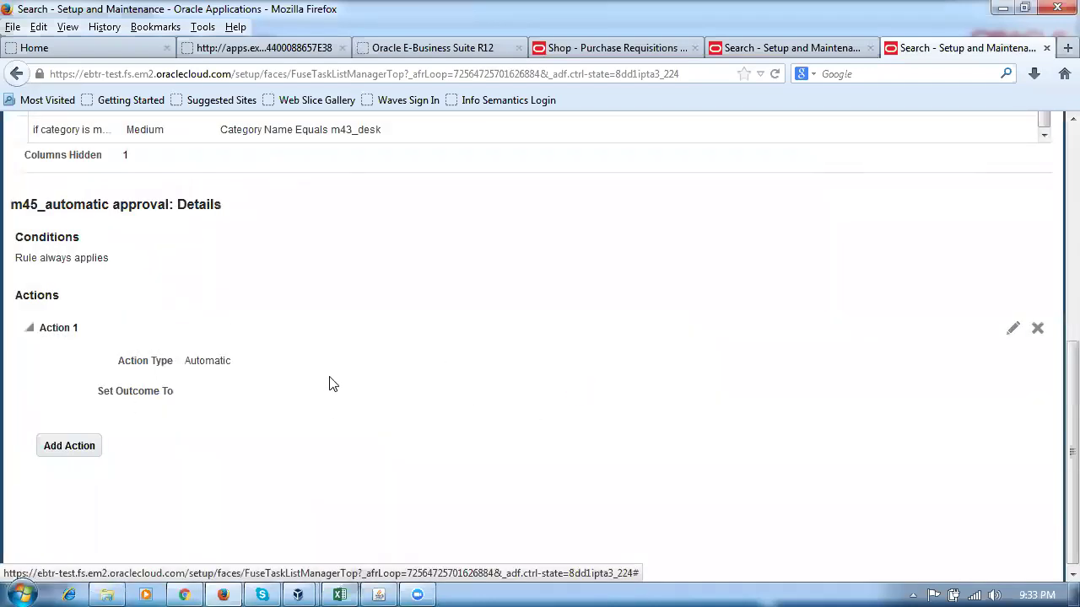
{"action": "scroll", "coordinate": [643, 384], "scroll_direction": "up", "scroll_amount": 5}
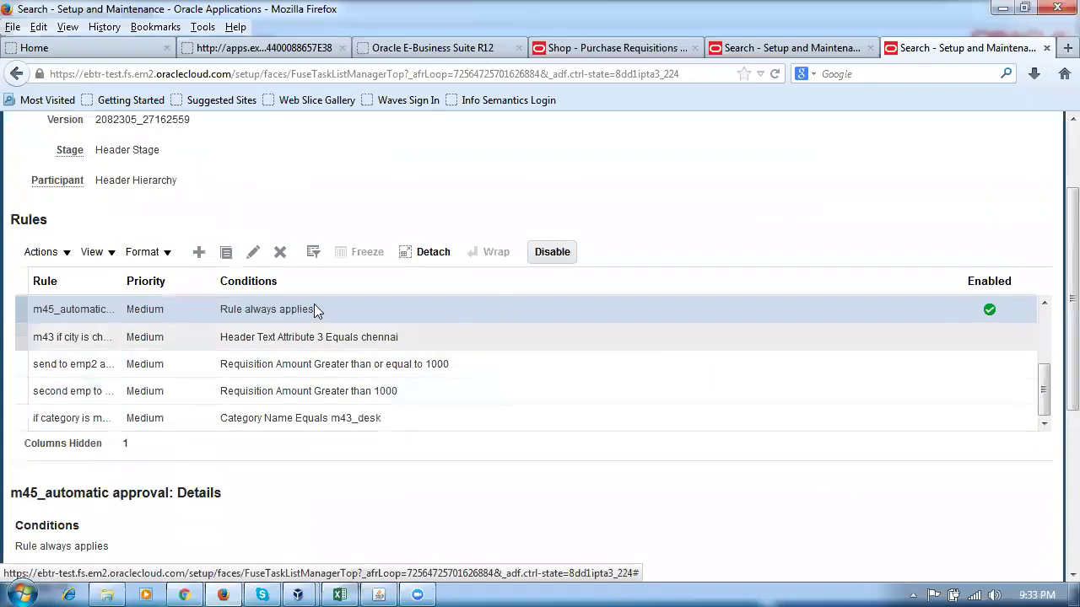
{"action": "scroll", "coordinate": [628, 311], "scroll_direction": "up", "scroll_amount": 1}
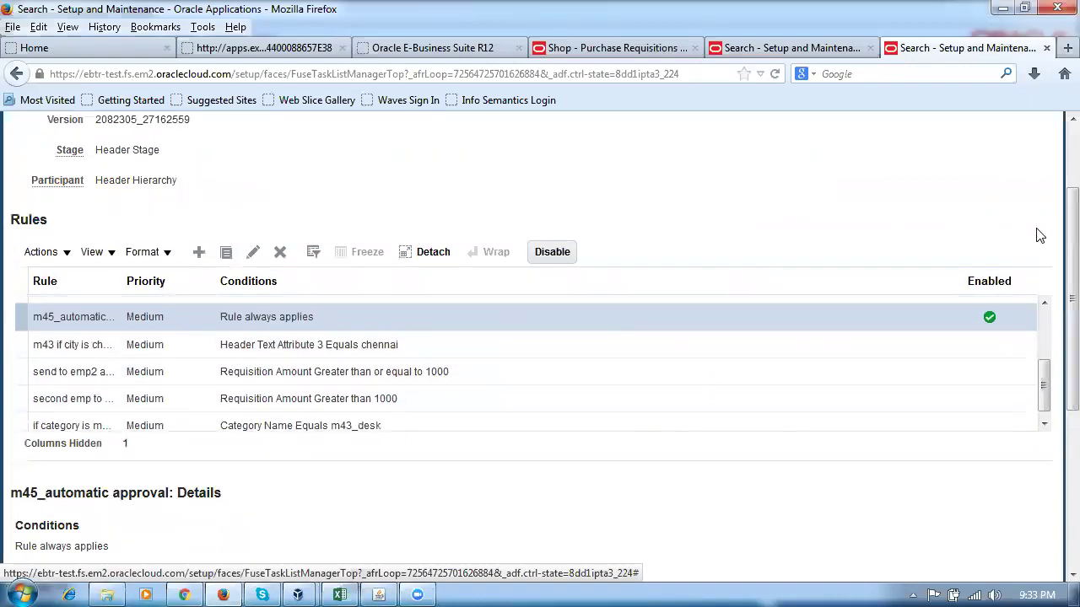
{"action": "scroll", "coordinate": [1053, 281], "scroll_direction": "up", "scroll_amount": 2}
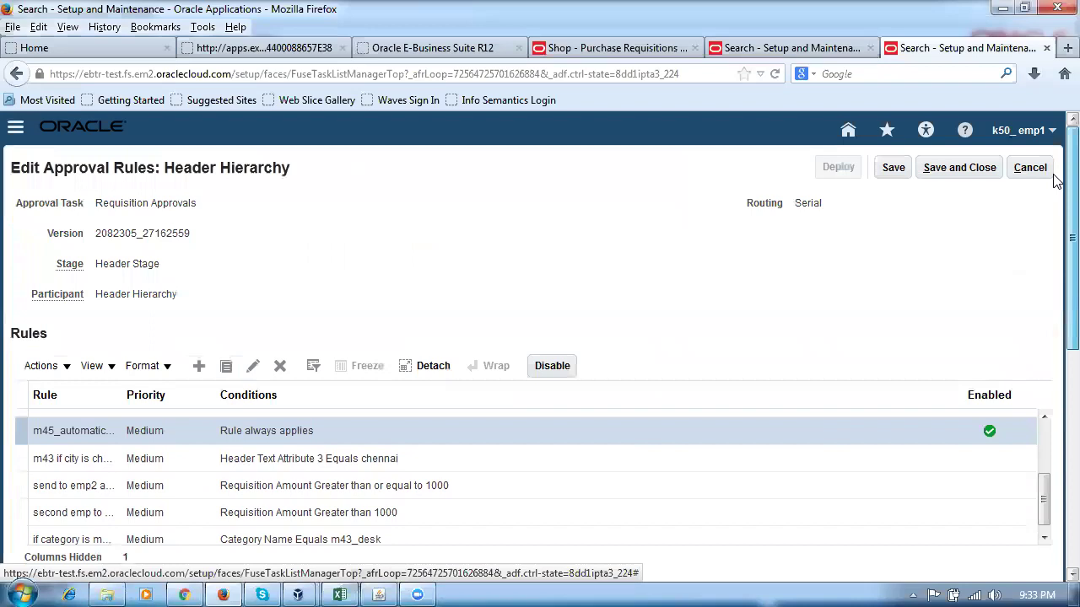
{"action": "left_click", "coordinate": [962, 167]}
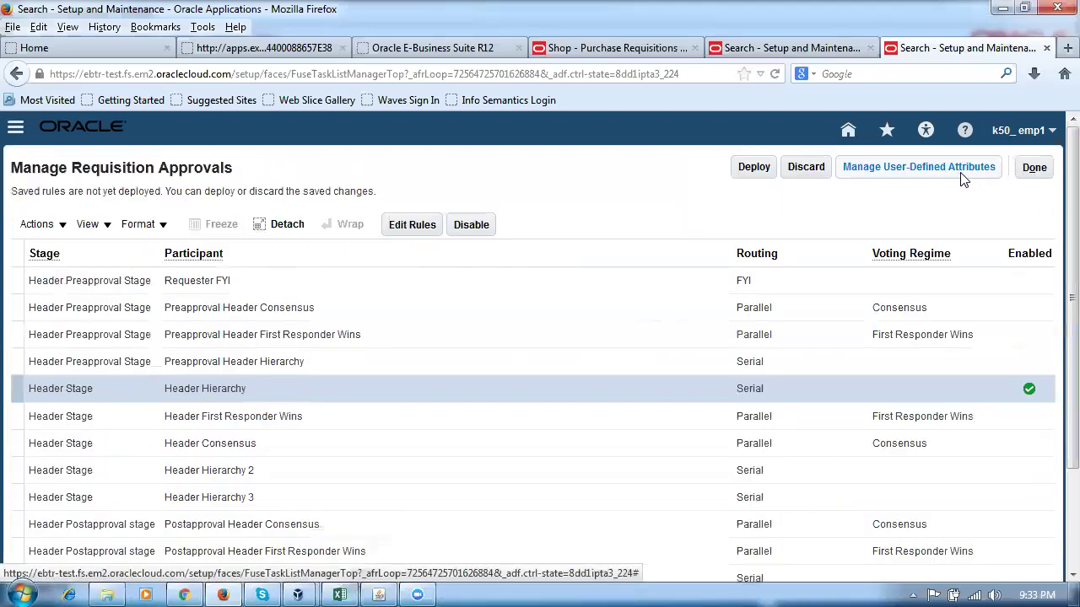
Save requisition 1022, check Manage Approvals, and dismiss the routing slip error.
{"action": "left_click", "coordinate": [641, 49]}
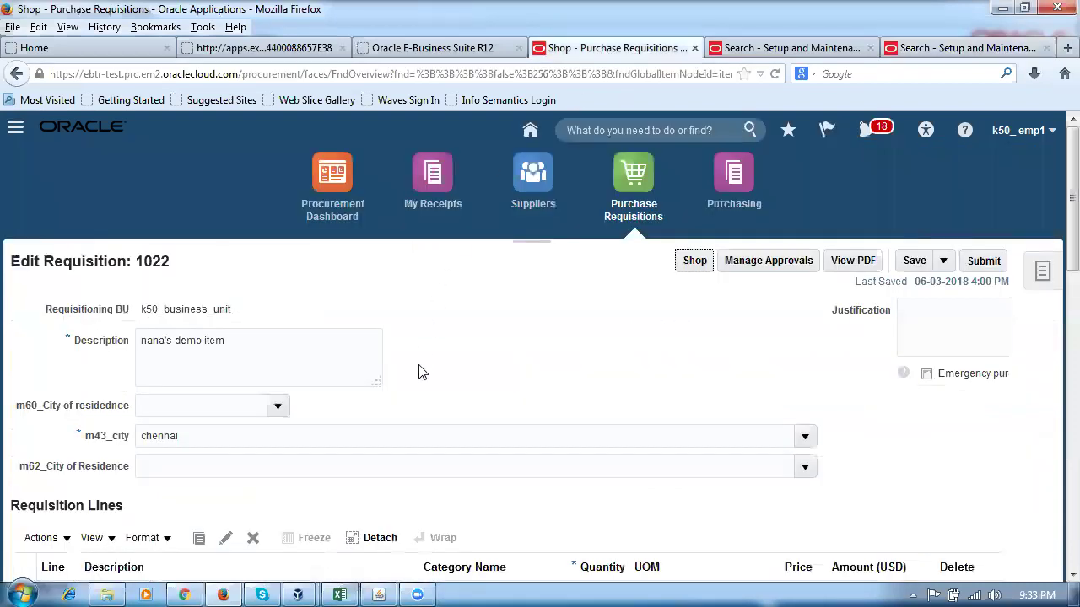
{"action": "left_click", "coordinate": [913, 260]}
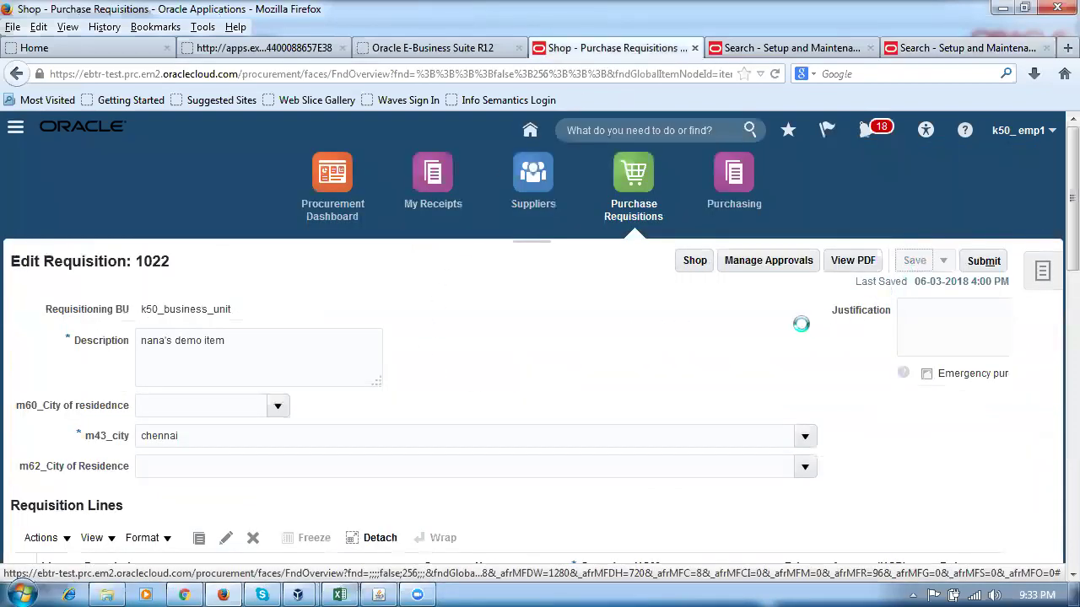
{"action": "left_click", "coordinate": [769, 262]}
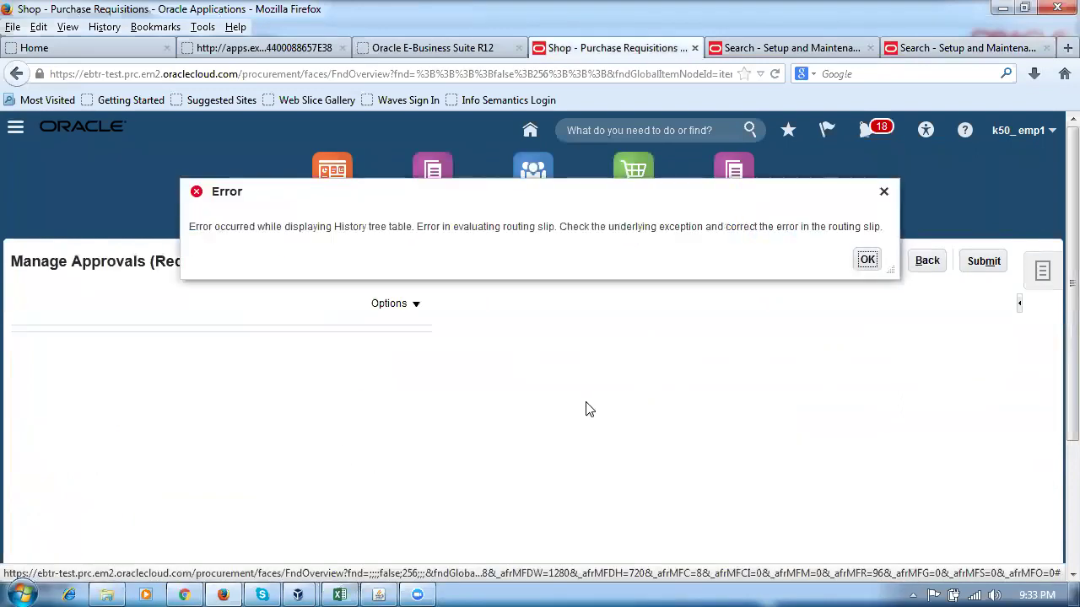
{"action": "left_click", "coordinate": [867, 260]}
{"action": "left_click", "coordinate": [919, 267]}
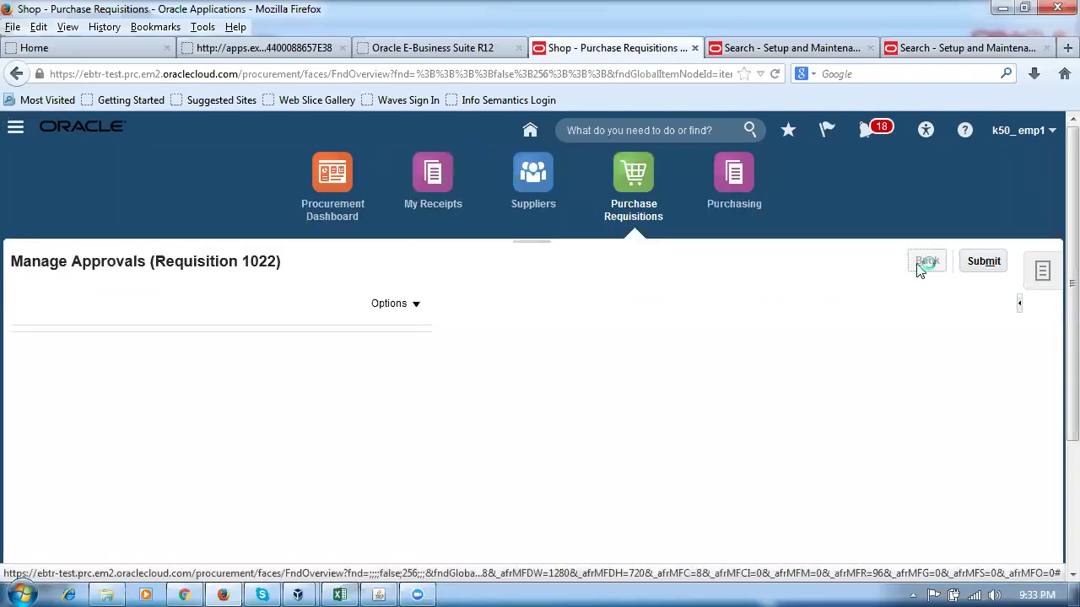
Deploy the m45_automatic Header Hierarchy rule changes, confirming they should take effect.
{"action": "left_click", "coordinate": [928, 49]}
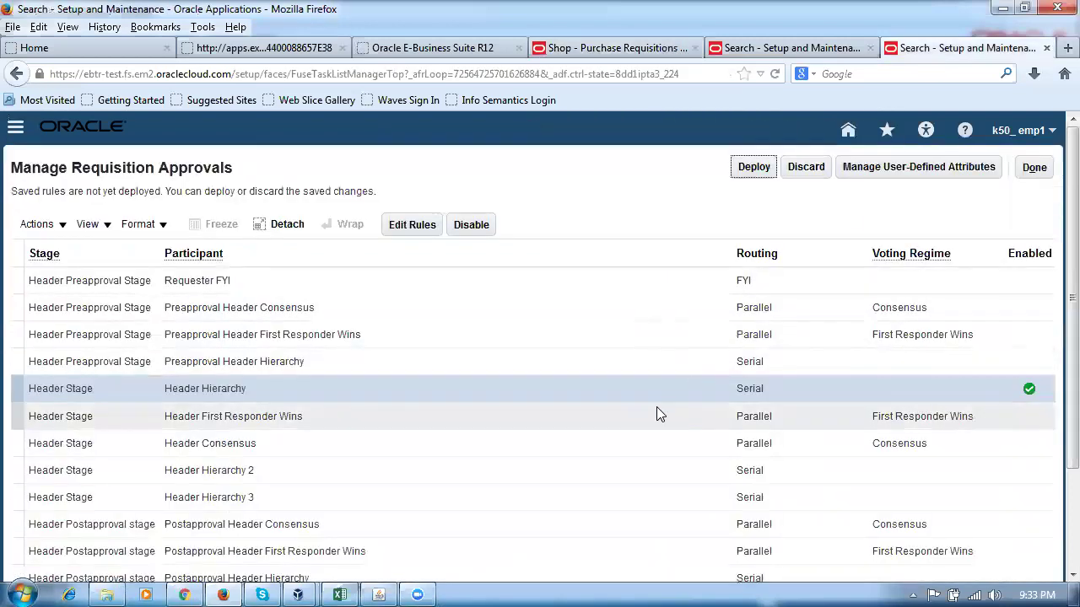
{"action": "left_click", "coordinate": [756, 173]}
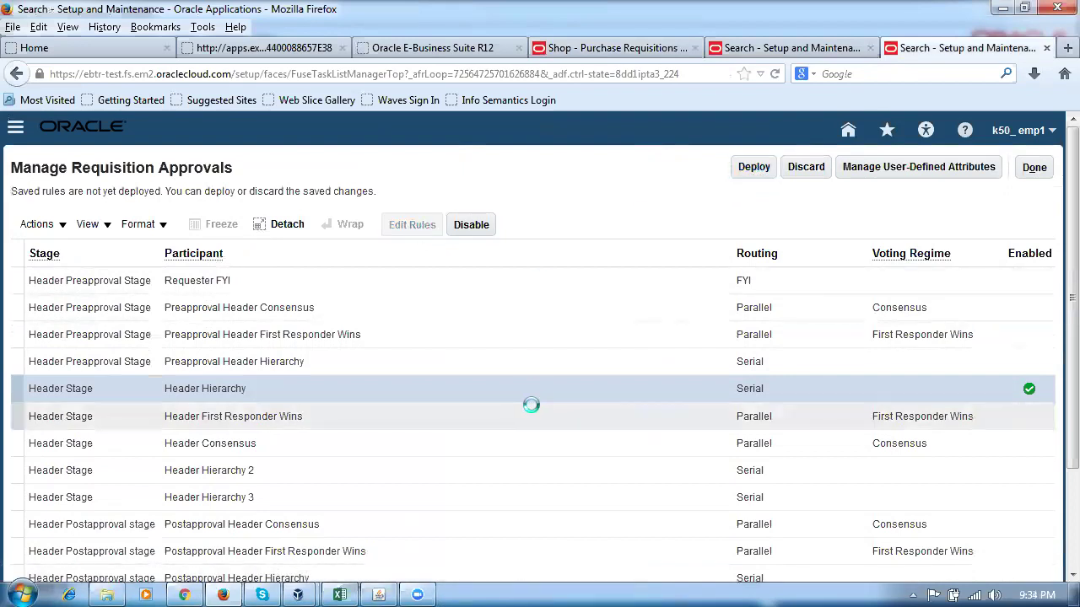
{"action": "left_click", "coordinate": [607, 532]}
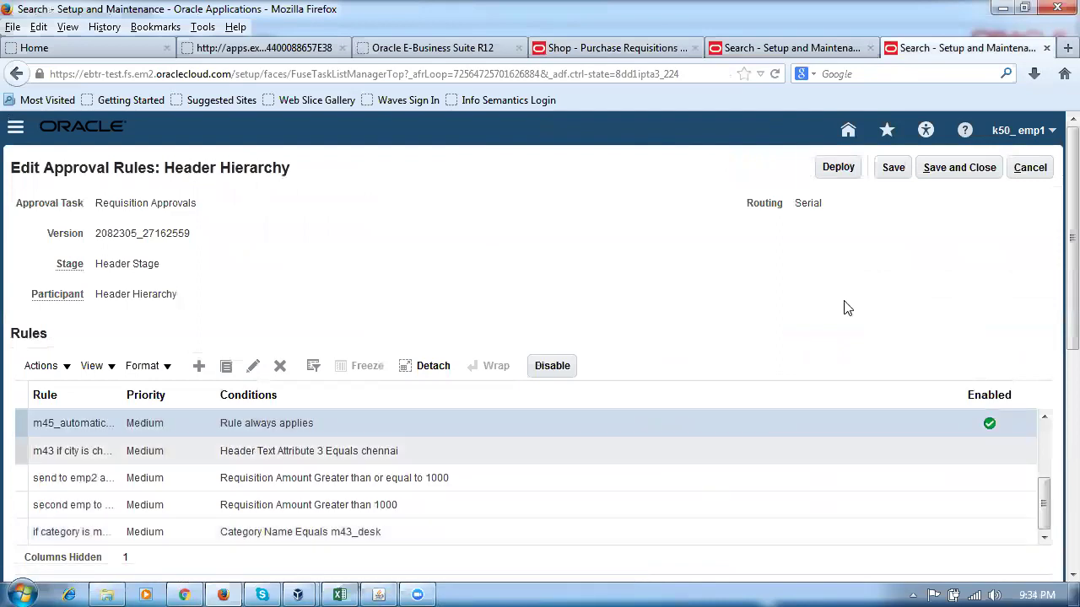
{"action": "left_click", "coordinate": [838, 167]}
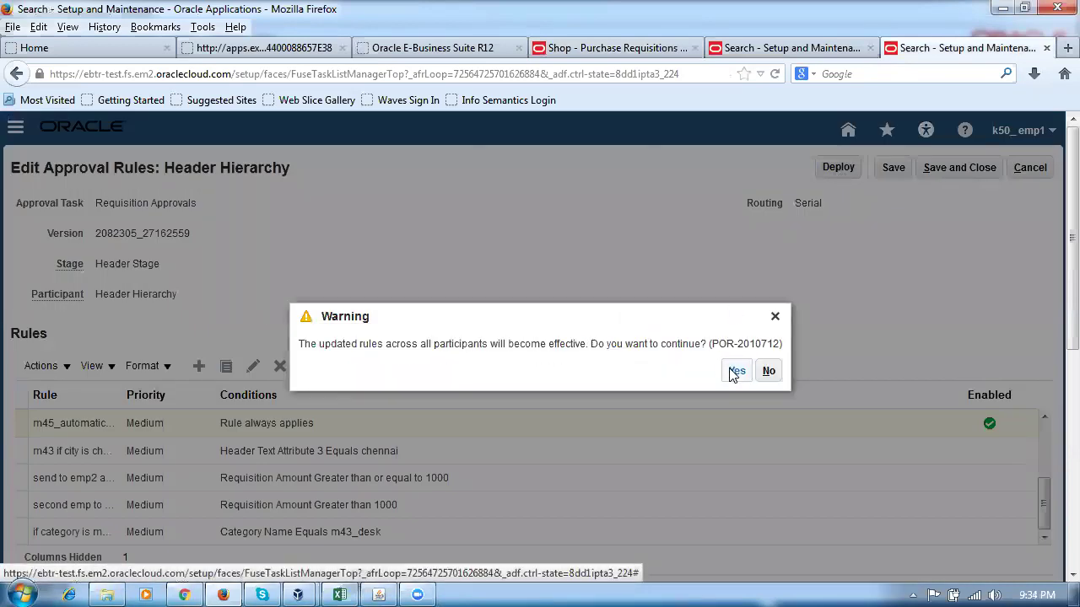
{"action": "left_click", "coordinate": [737, 371]}
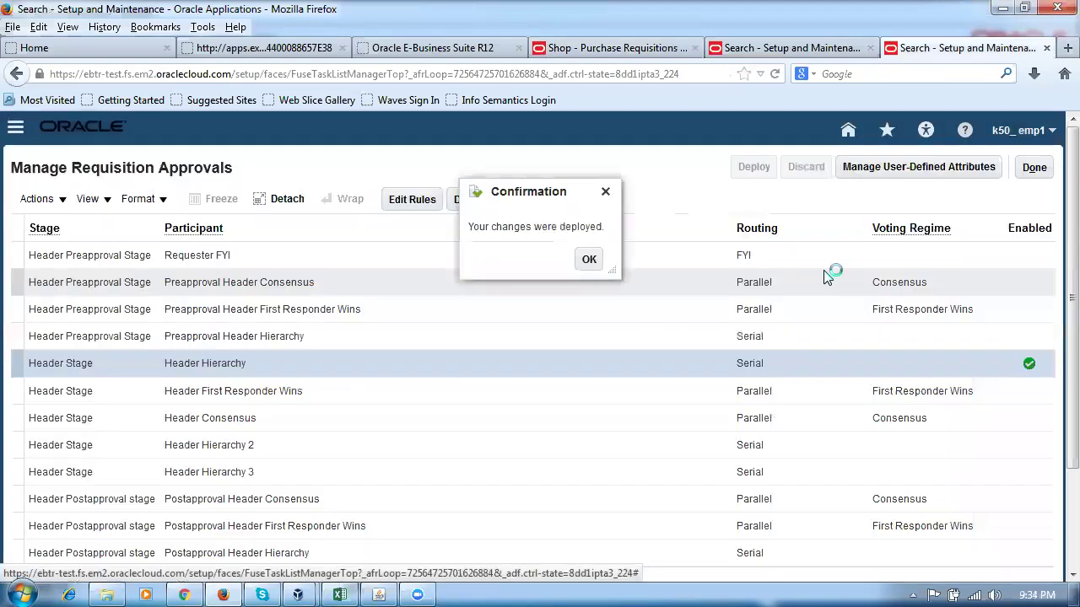
Dismiss the deployment confirmation, re-save requisition 1022 and open Manage Approvals again.
{"action": "left_click", "coordinate": [587, 259]}
{"action": "left_click", "coordinate": [616, 49]}
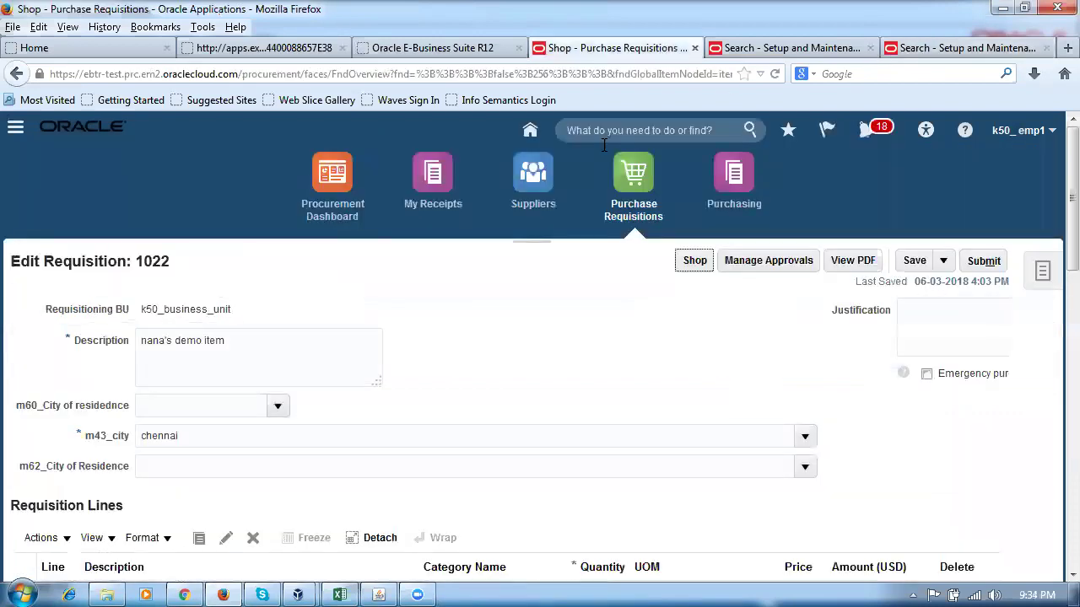
{"action": "left_click", "coordinate": [914, 261]}
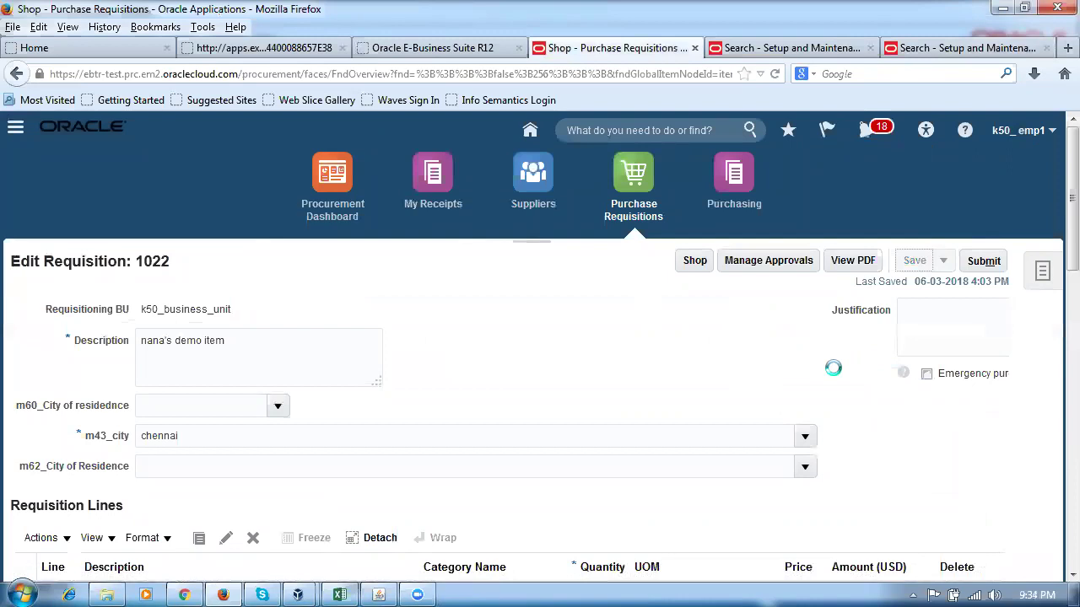
{"action": "left_click", "coordinate": [771, 261]}
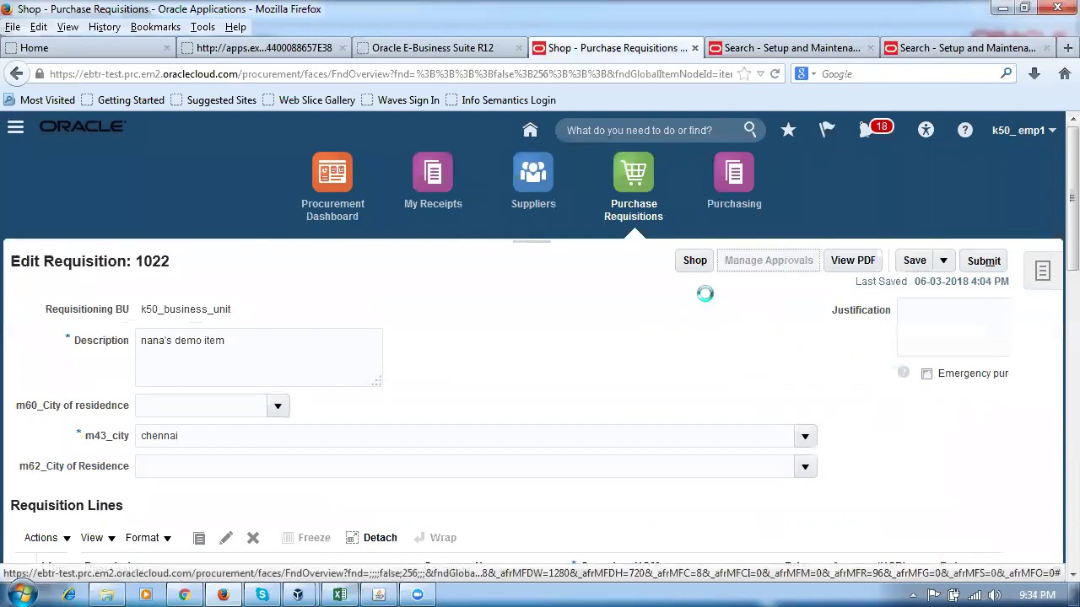
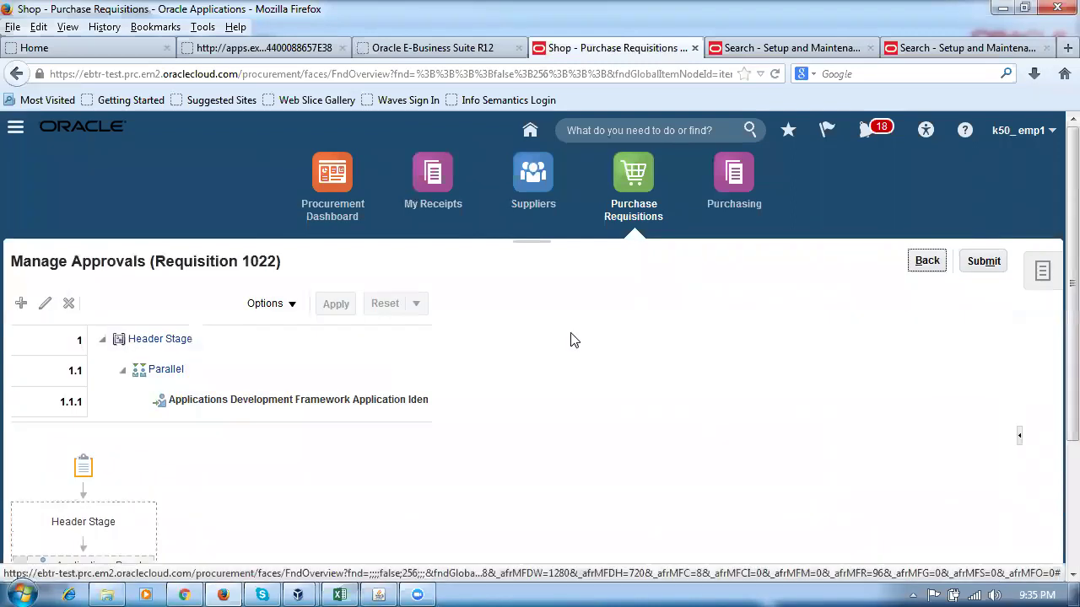
Review requisition 1022's approval list, submit it, and acknowledge the submission confirmation.
{"action": "scroll", "coordinate": [571, 347], "scroll_direction": "down", "scroll_amount": 3}
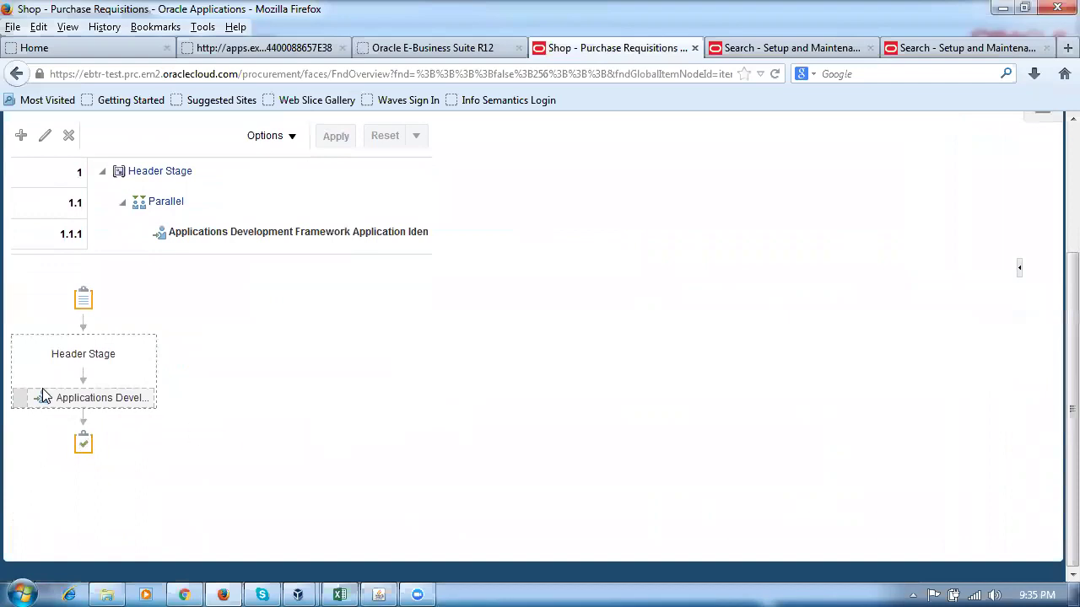
{"action": "mouse_move", "coordinate": [78, 396]}
{"action": "scroll", "coordinate": [474, 402], "scroll_direction": "up", "scroll_amount": 4}
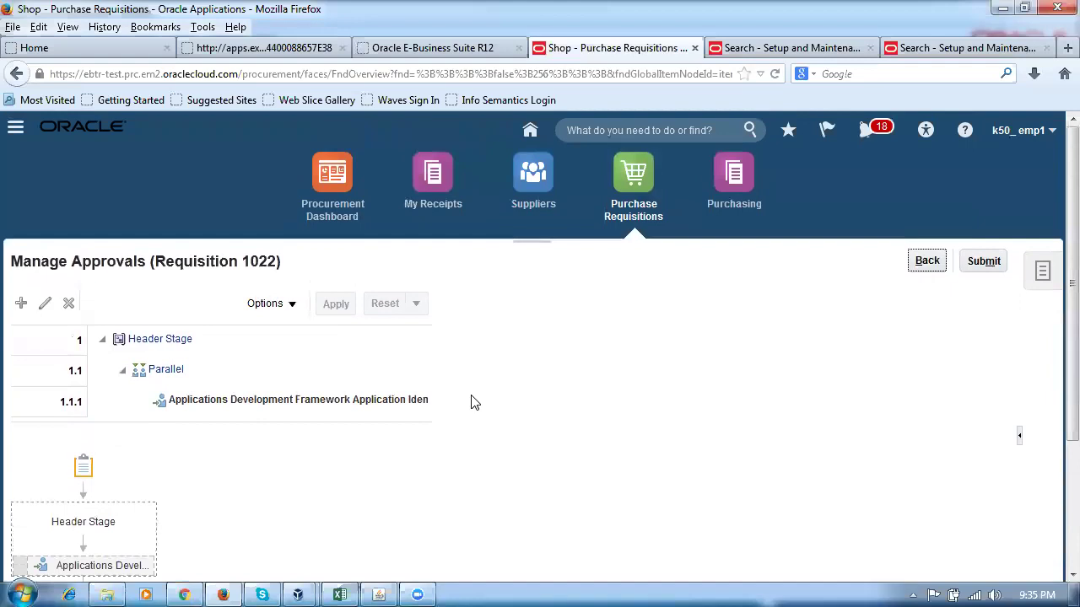
{"action": "scroll", "coordinate": [496, 445], "scroll_direction": "down", "scroll_amount": 4}
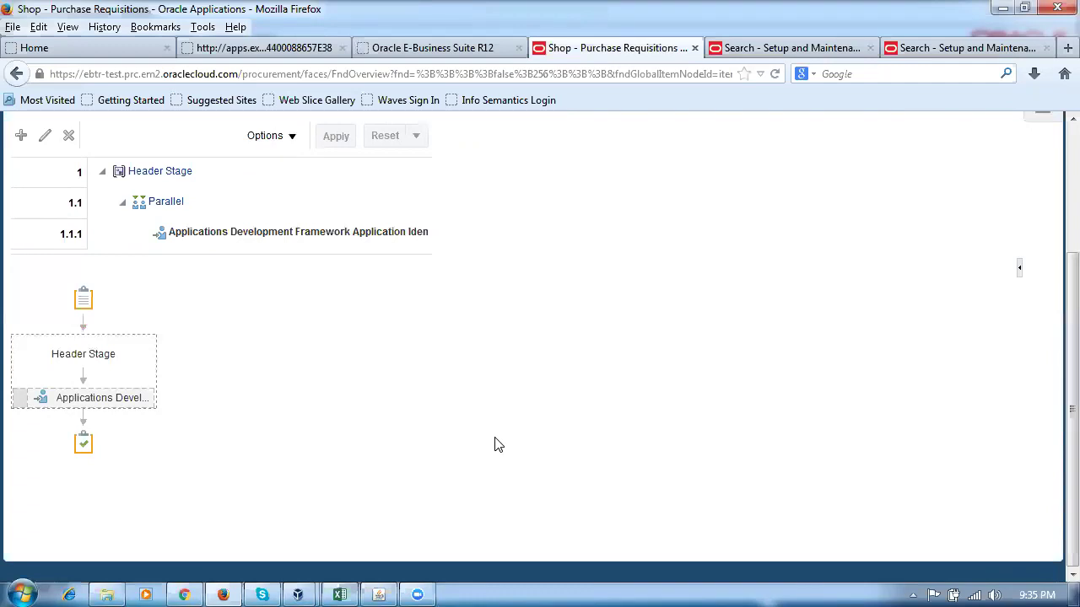
{"action": "scroll", "coordinate": [498, 444], "scroll_direction": "up", "scroll_amount": 2}
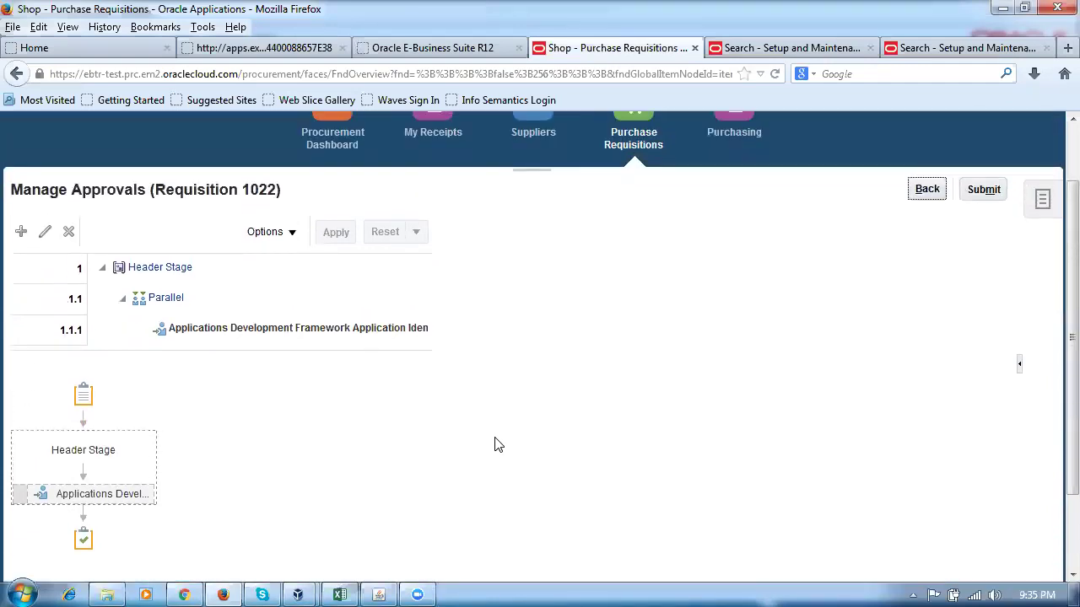
{"action": "left_click", "coordinate": [983, 191]}
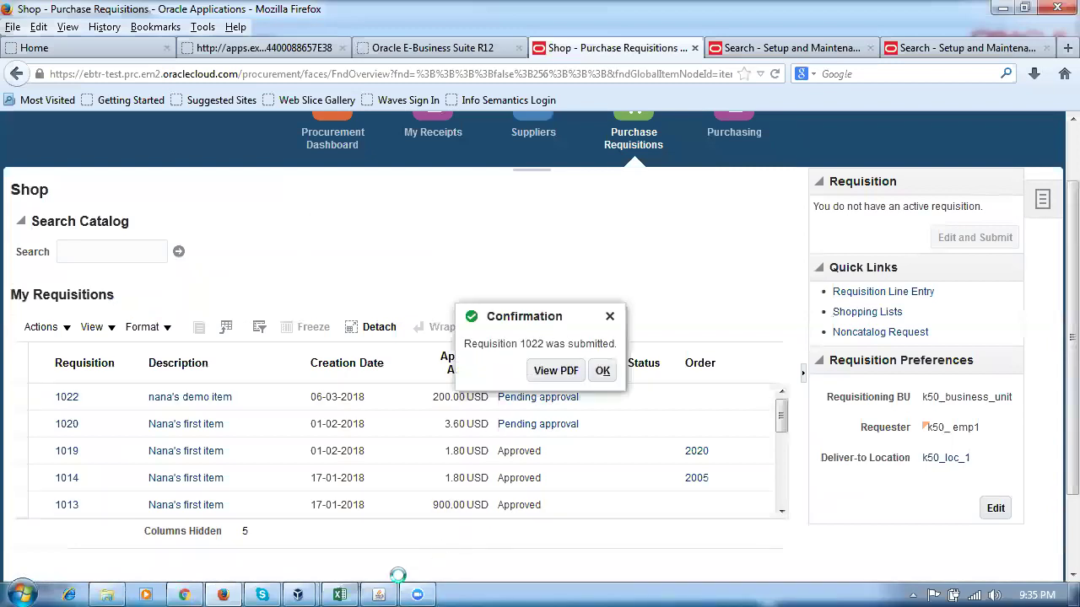
{"action": "left_click", "coordinate": [604, 371]}
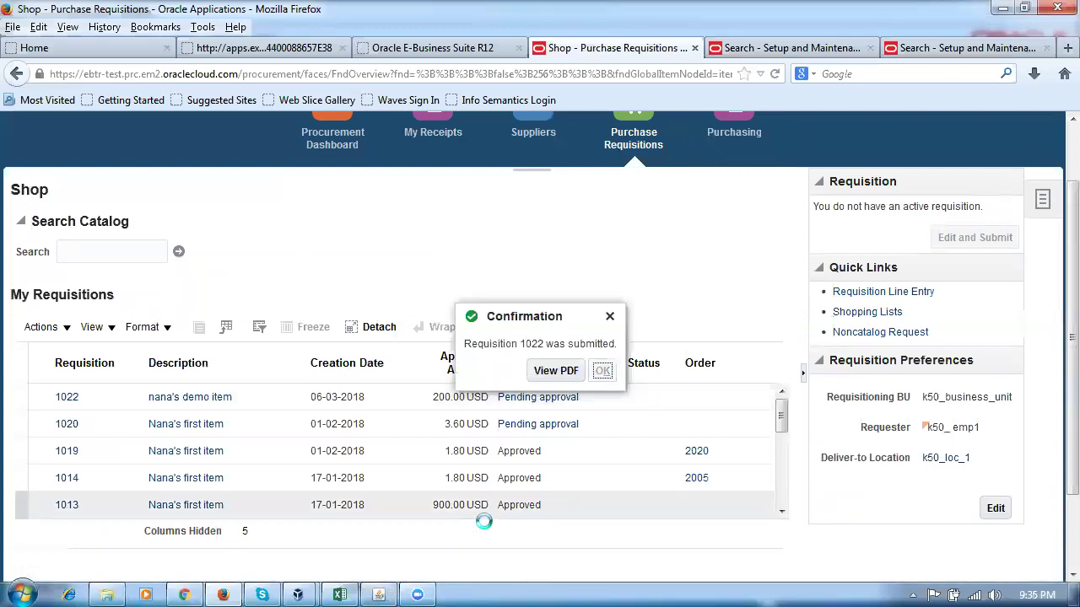
{"action": "key", "text": "alt+Tab"}
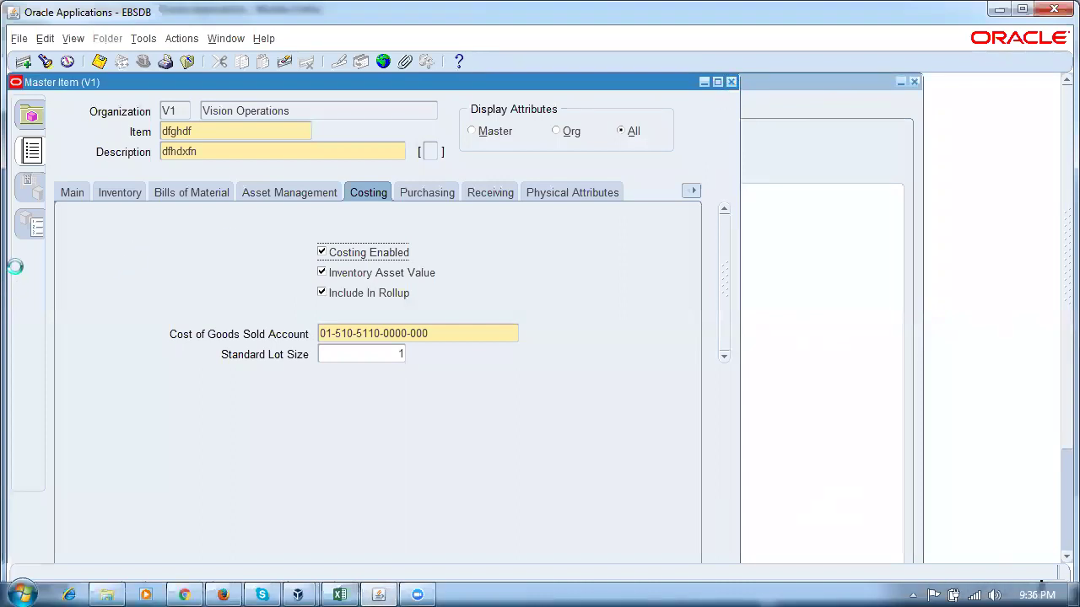
Close the Master Item form without saving and launch AutoCreate from the Navigator.
{"action": "key", "text": "F4"}
{"action": "left_click", "coordinate": [553, 366]}
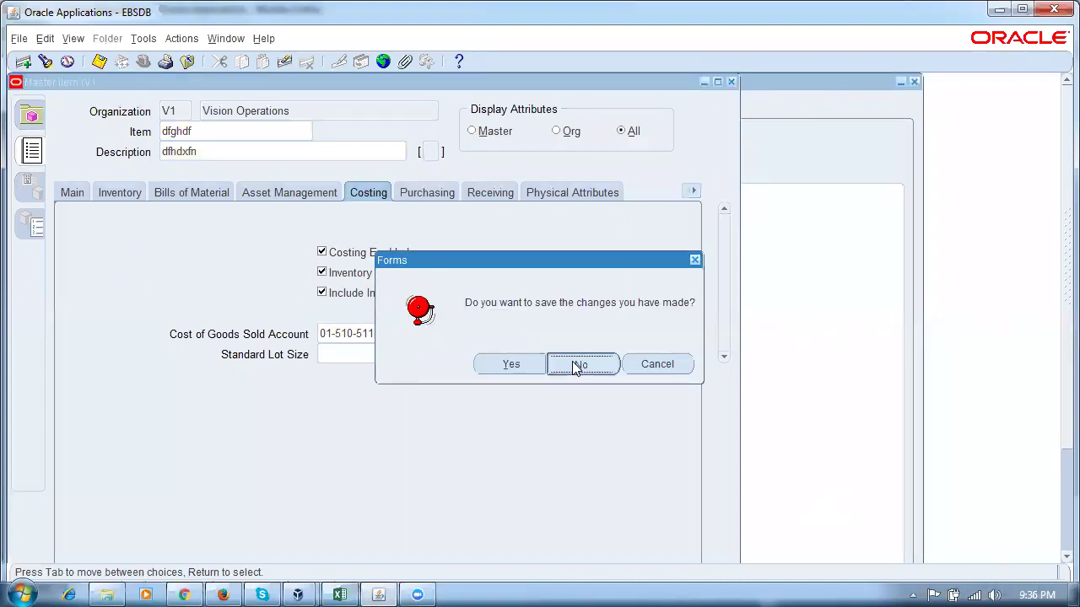
{"action": "left_click", "coordinate": [88, 323]}
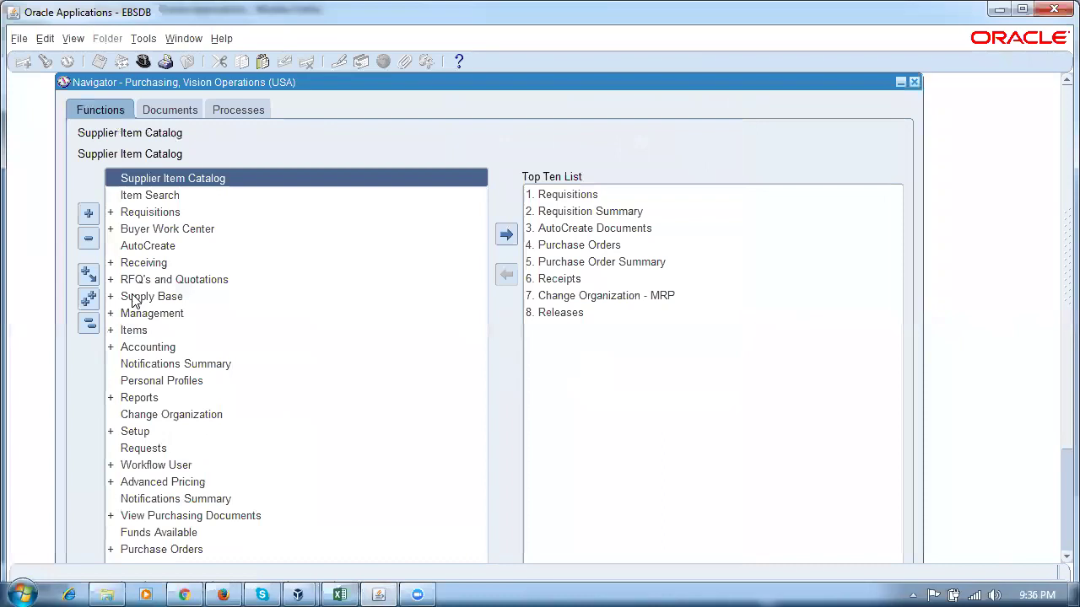
{"action": "left_click", "coordinate": [169, 248]}
{"action": "double_click", "coordinate": [168, 250]}
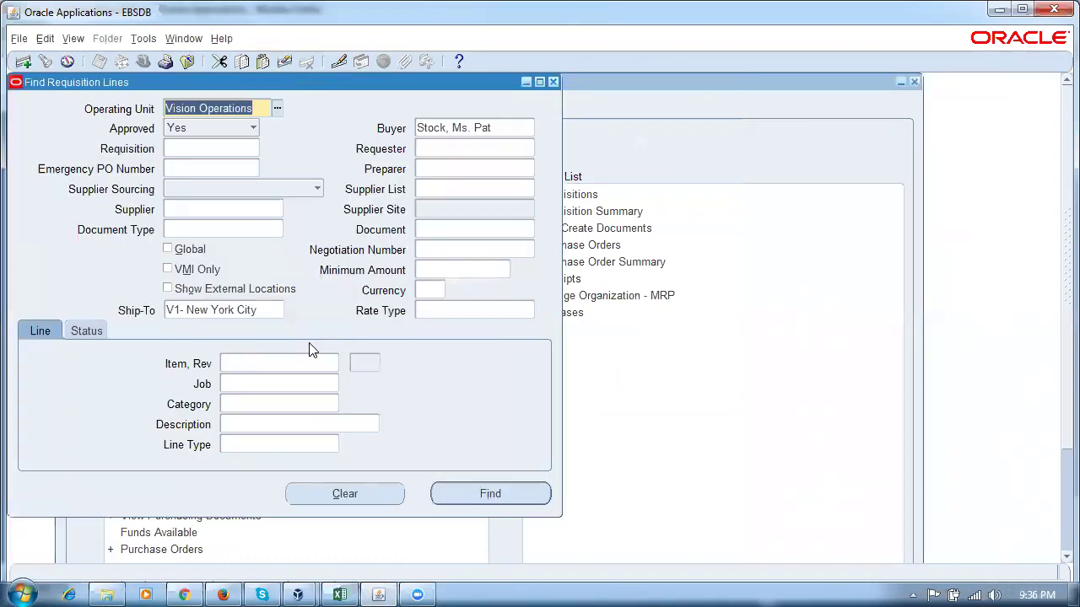
Clear the buyer and ship-to criteria and find all approved requisition lines.
{"action": "left_click", "coordinate": [516, 132]}
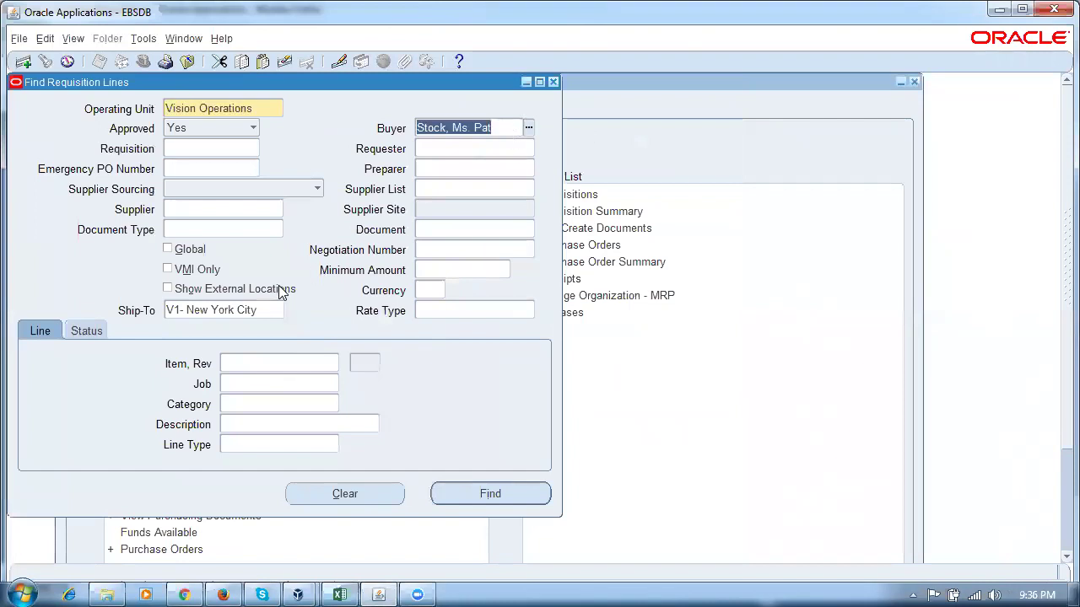
{"action": "left_click", "coordinate": [266, 305]}
{"action": "left_click", "coordinate": [348, 494]}
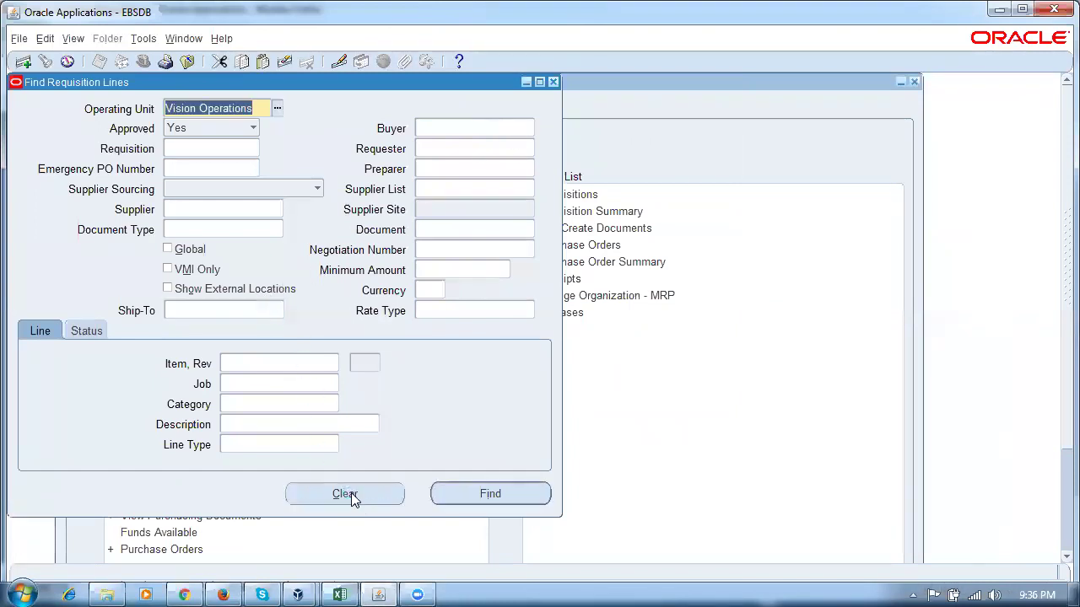
{"action": "left_click", "coordinate": [496, 488]}
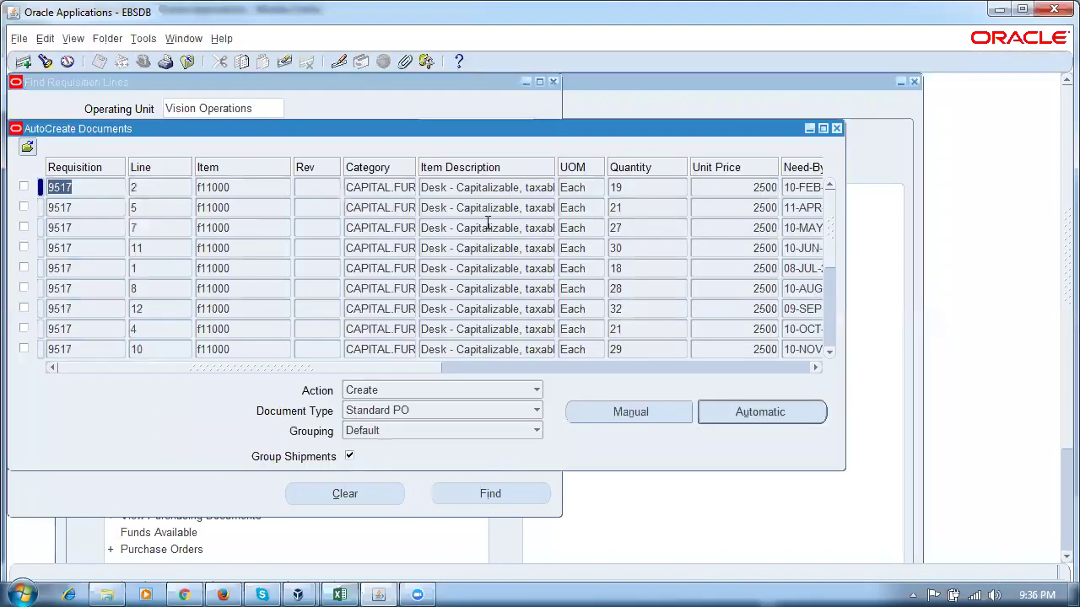
{"action": "left_click", "coordinate": [223, 595]}
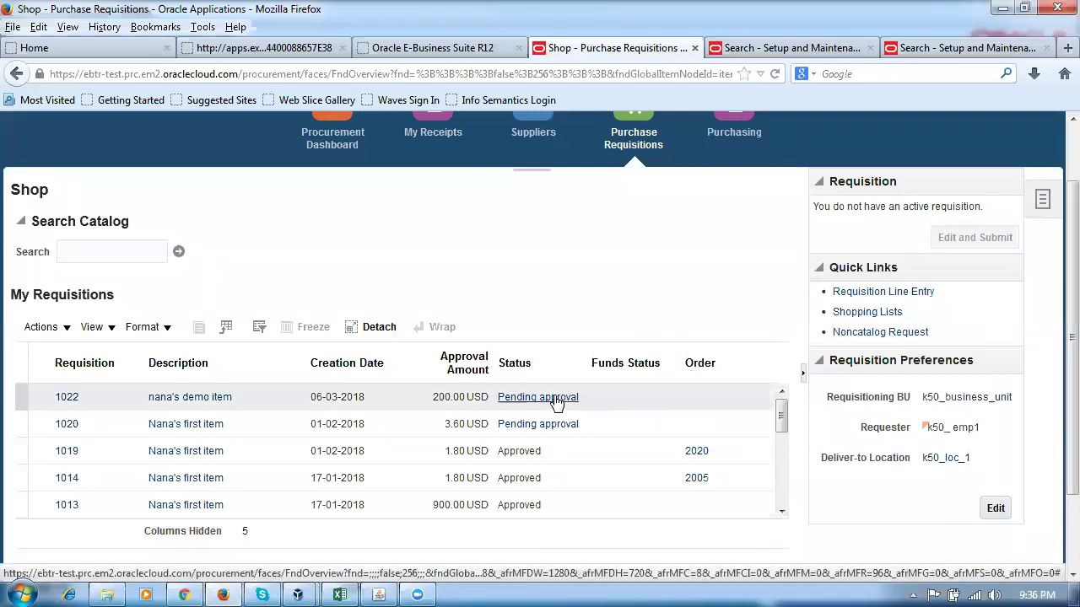
Open requisition 1022, confirm Approved for 200.00 USD in its document history, and return to My Requisitions.
{"action": "left_click", "coordinate": [67, 397]}
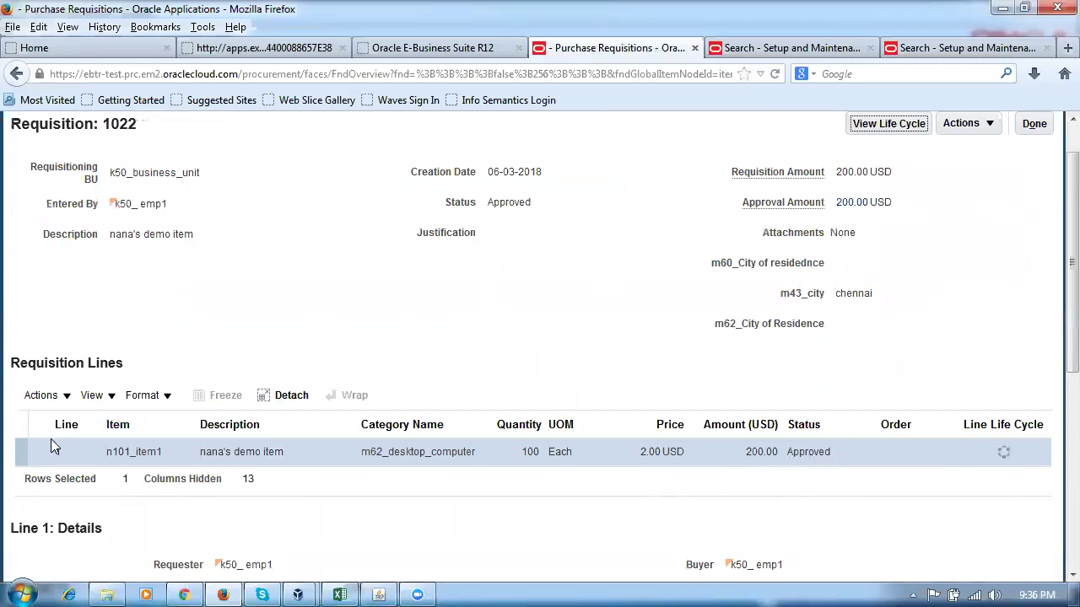
{"action": "left_click", "coordinate": [961, 124]}
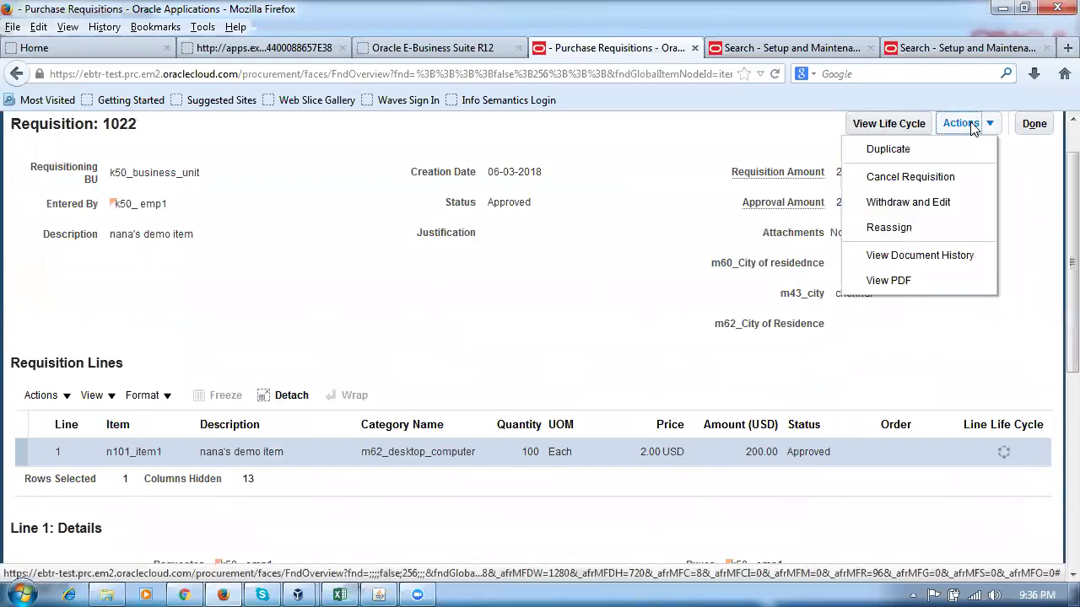
{"action": "left_click", "coordinate": [920, 256]}
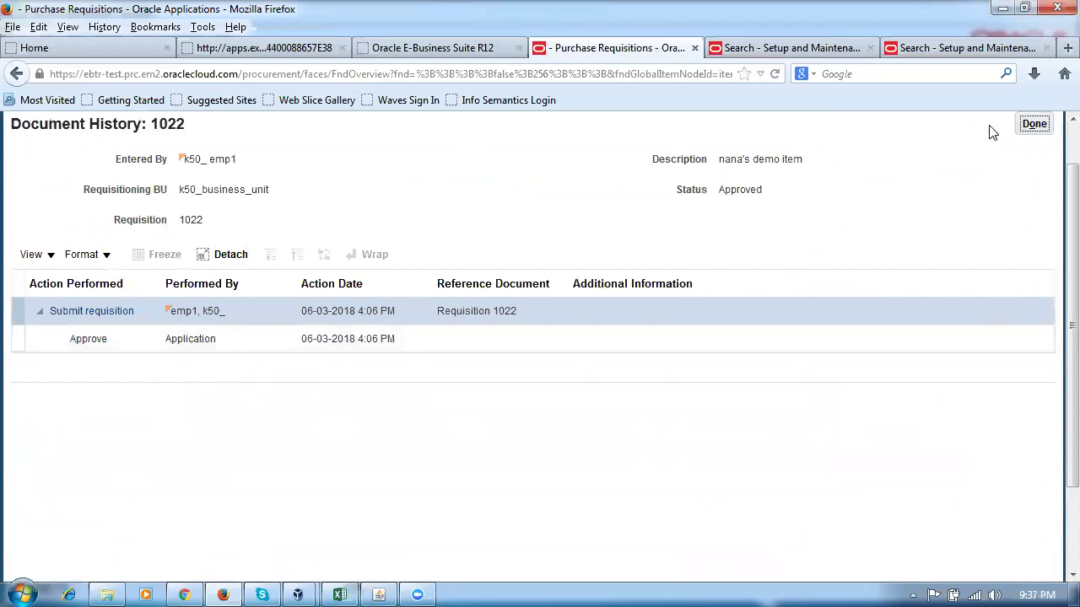
{"action": "left_click", "coordinate": [1029, 125]}
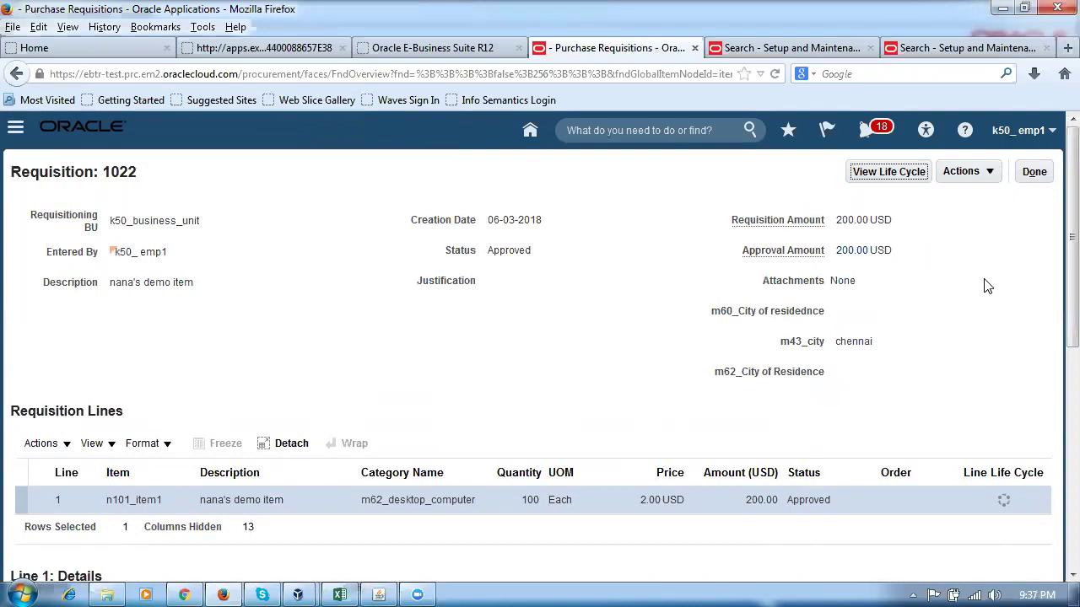
{"action": "left_click", "coordinate": [1040, 176]}
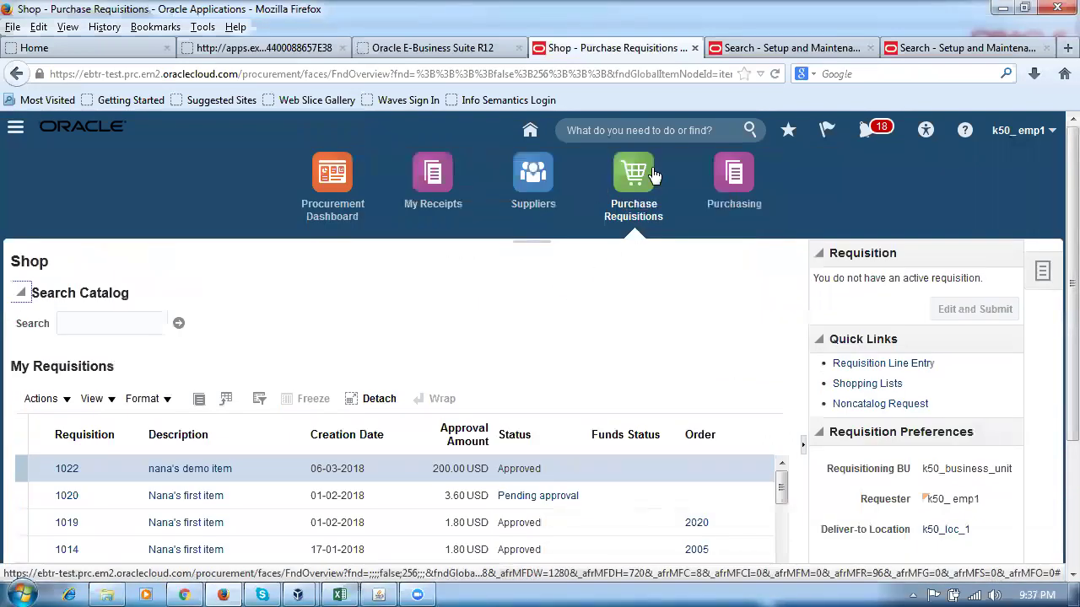
Open the Process Requisitions task in the Purchasing work area.
{"action": "left_click", "coordinate": [736, 175]}
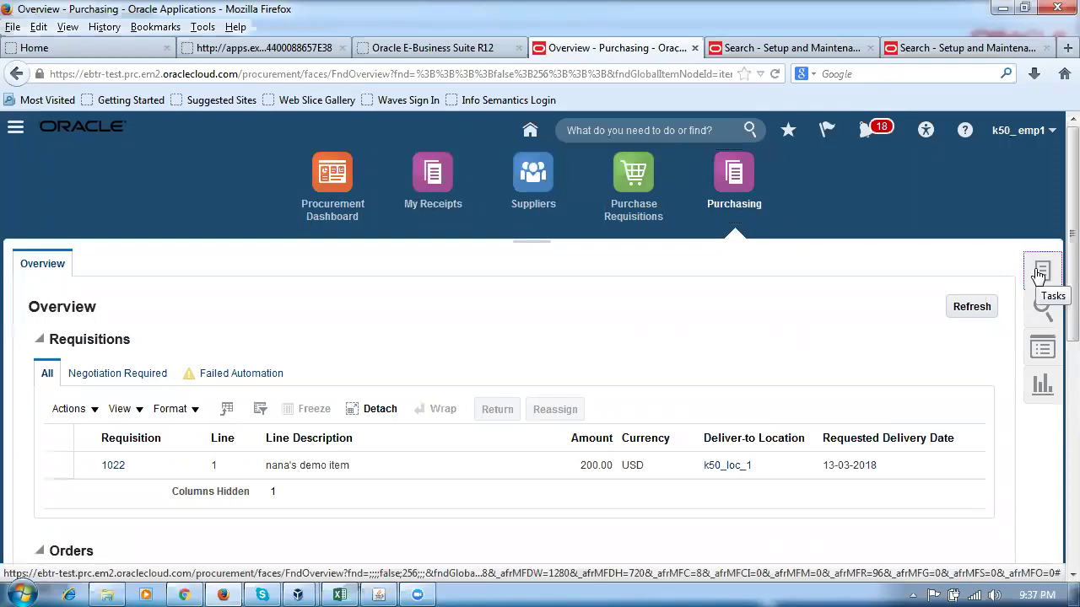
{"action": "left_click", "coordinate": [1040, 275]}
{"action": "left_click", "coordinate": [859, 281]}
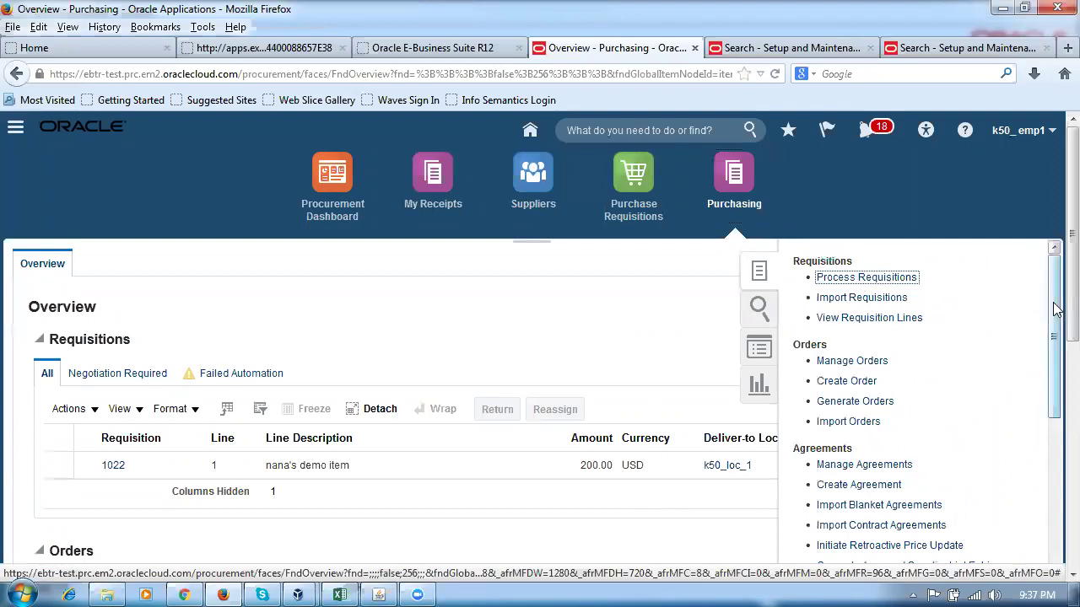
{"action": "left_click", "coordinate": [825, 281]}
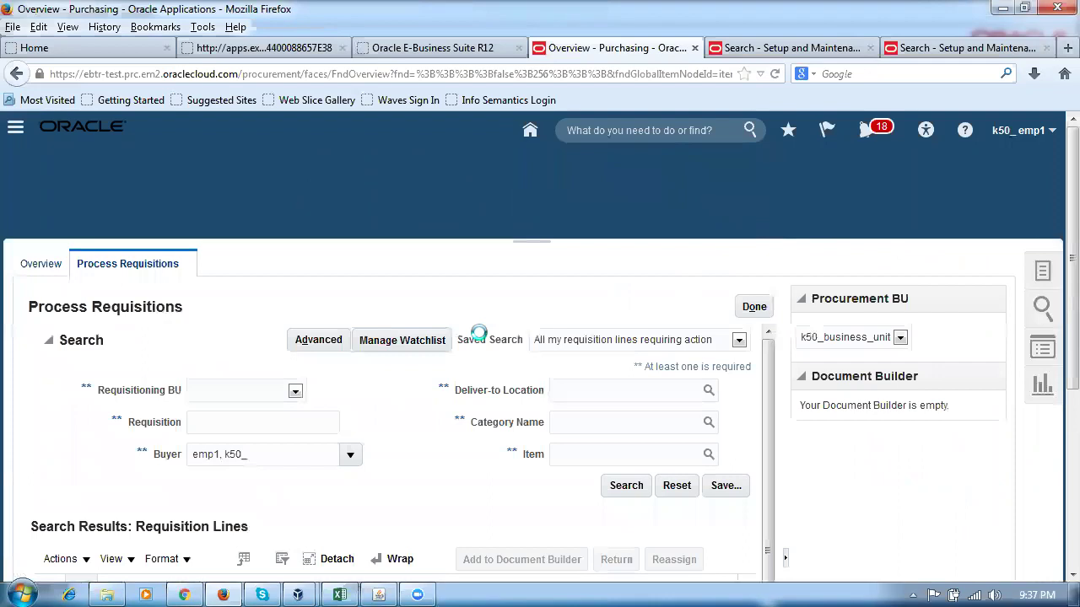
Remove the Buyer filter, search requisition 1022, and add its 200.00 USD line to the Document Builder.
{"action": "scroll", "coordinate": [422, 447], "scroll_direction": "down", "scroll_amount": 2}
{"action": "left_click_drag", "start_coordinate": [265, 361], "coordinate": [148, 364]}
{"action": "key", "text": "BackSpace"}
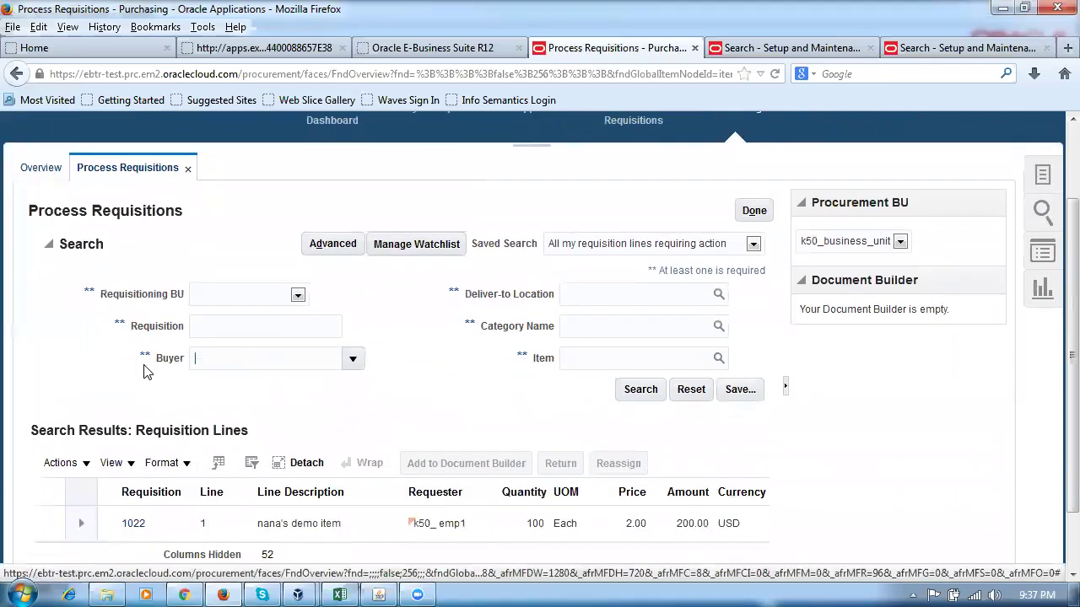
{"action": "left_click", "coordinate": [220, 328]}
{"action": "type", "text": "1022"}
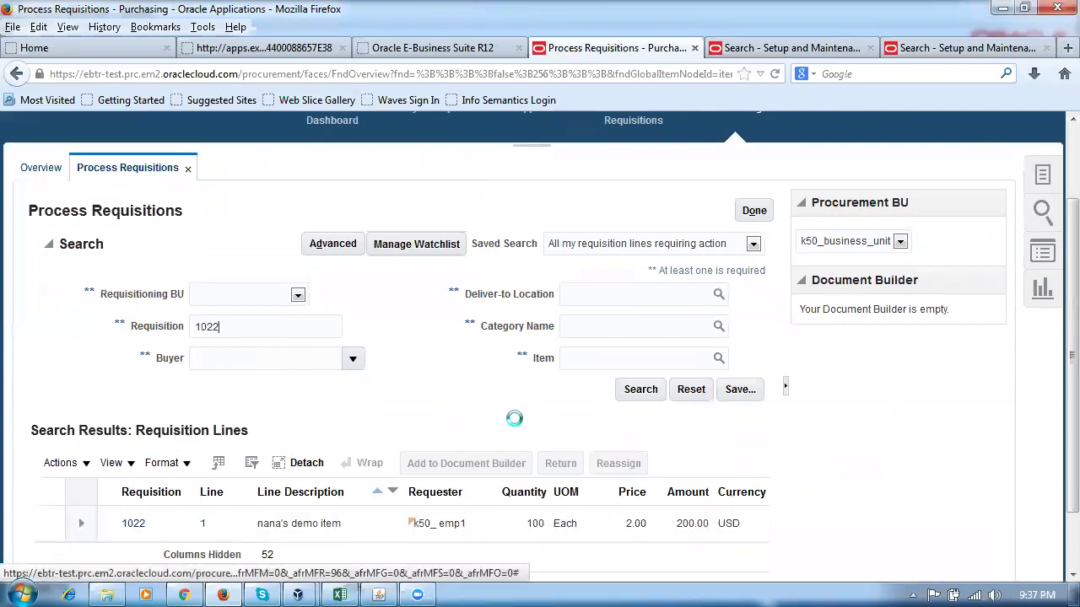
{"action": "left_click", "coordinate": [641, 388]}
{"action": "scroll", "coordinate": [477, 398], "scroll_direction": "down", "scroll_amount": 2}
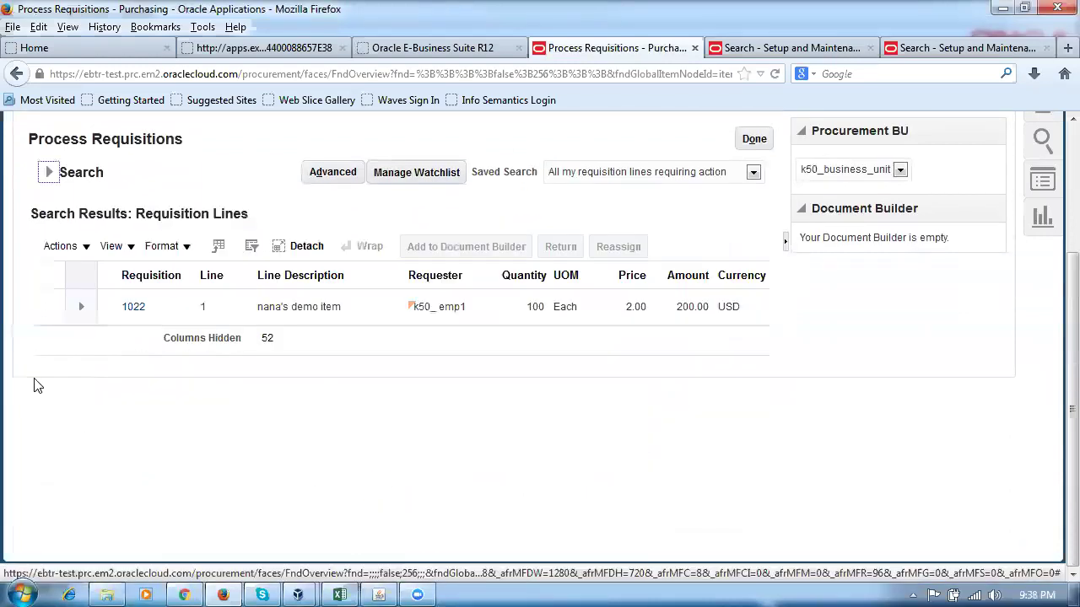
{"action": "left_click", "coordinate": [36, 309]}
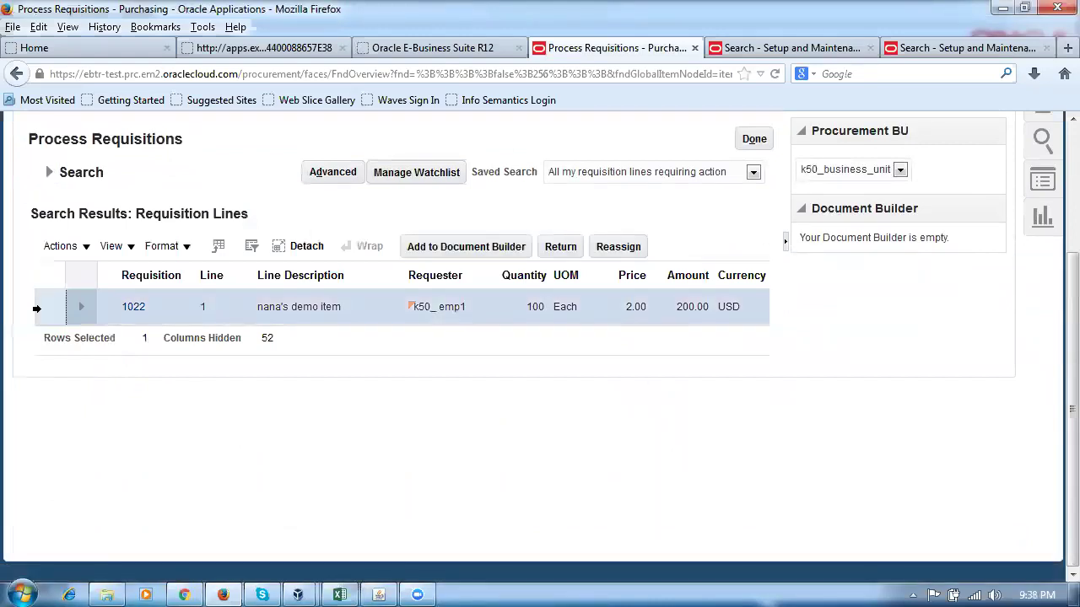
{"action": "left_click", "coordinate": [464, 243]}
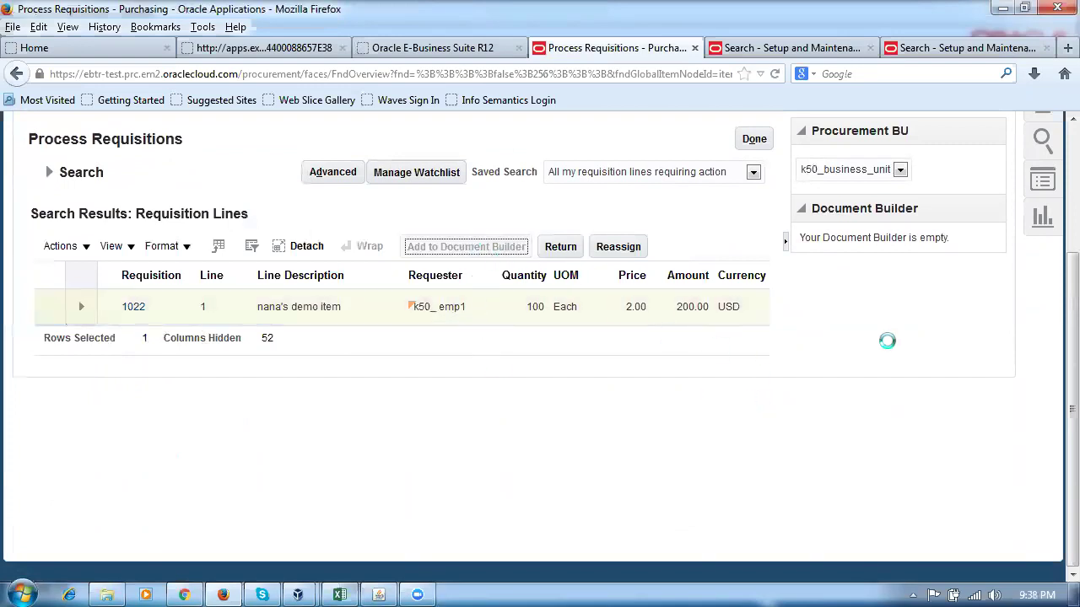
{"action": "left_click", "coordinate": [381, 592]}
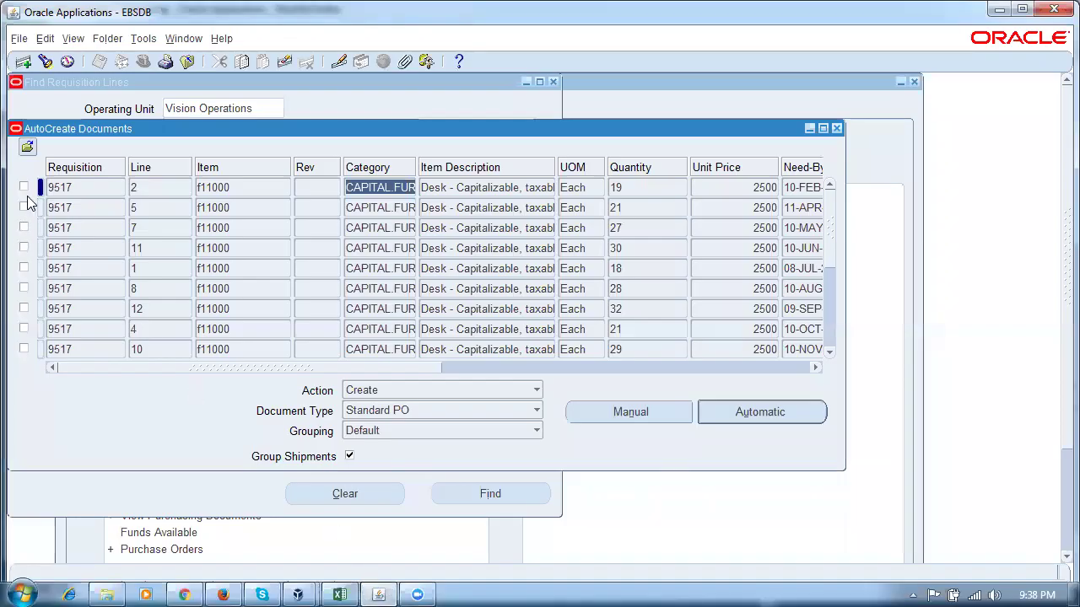
Automatically create a purchase order from requisition 9517 line 2 for Allied Manufacturing, DANVILLE-CTR, USD.
{"action": "left_click", "coordinate": [24, 187]}
{"action": "left_click", "coordinate": [739, 412]}
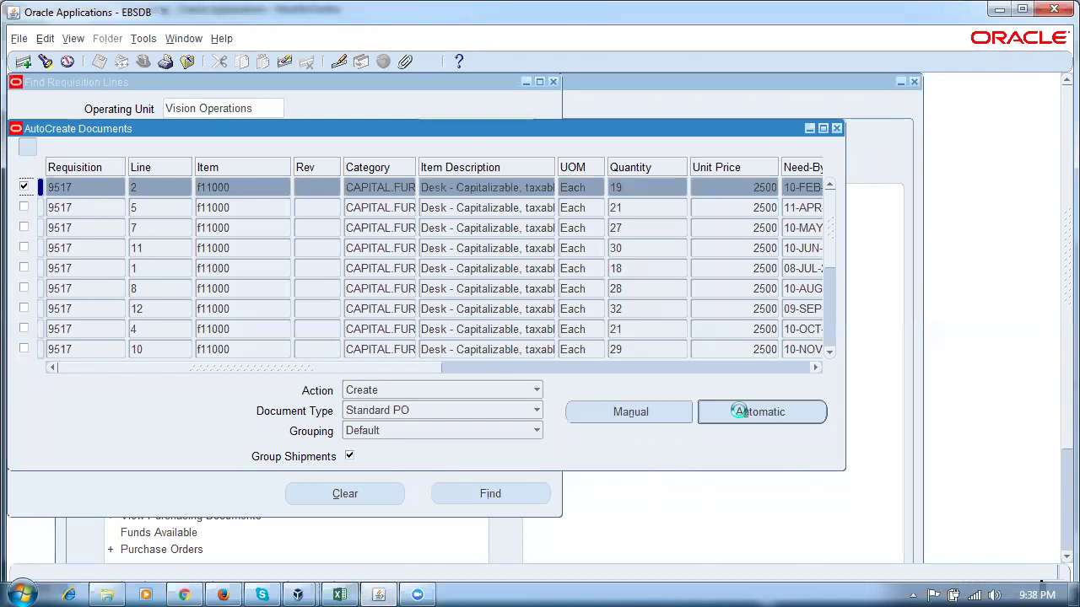
{"action": "left_click", "coordinate": [624, 413]}
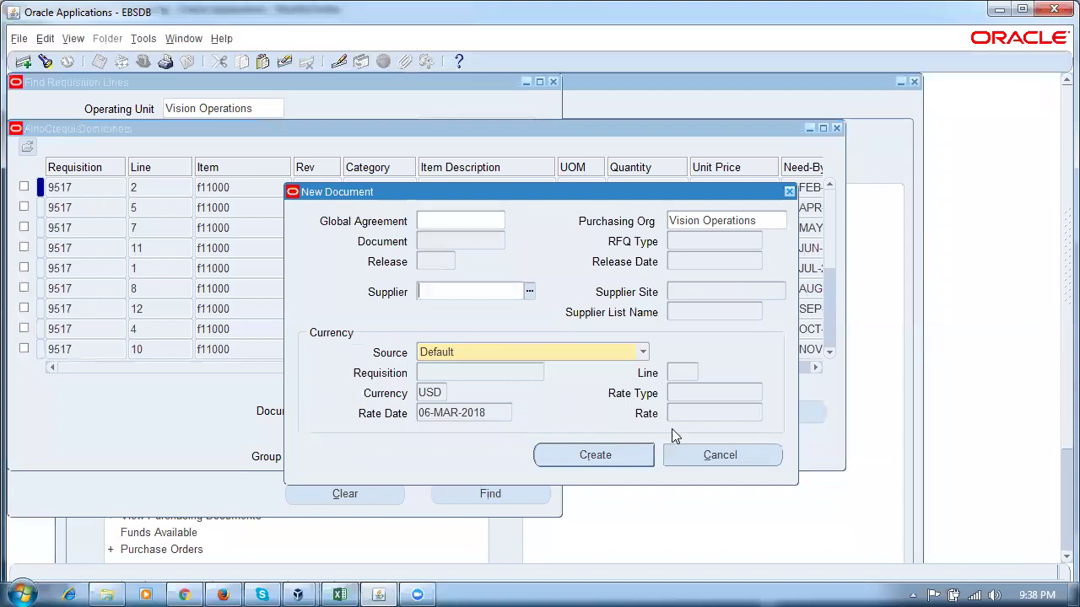
{"action": "left_click", "coordinate": [707, 456]}
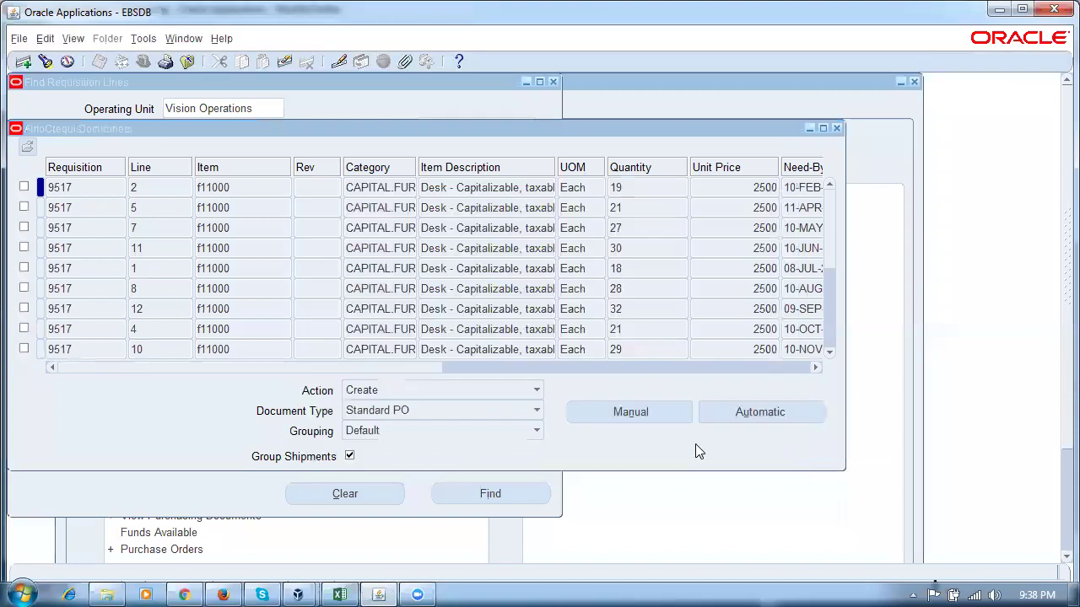
{"action": "left_click", "coordinate": [24, 187]}
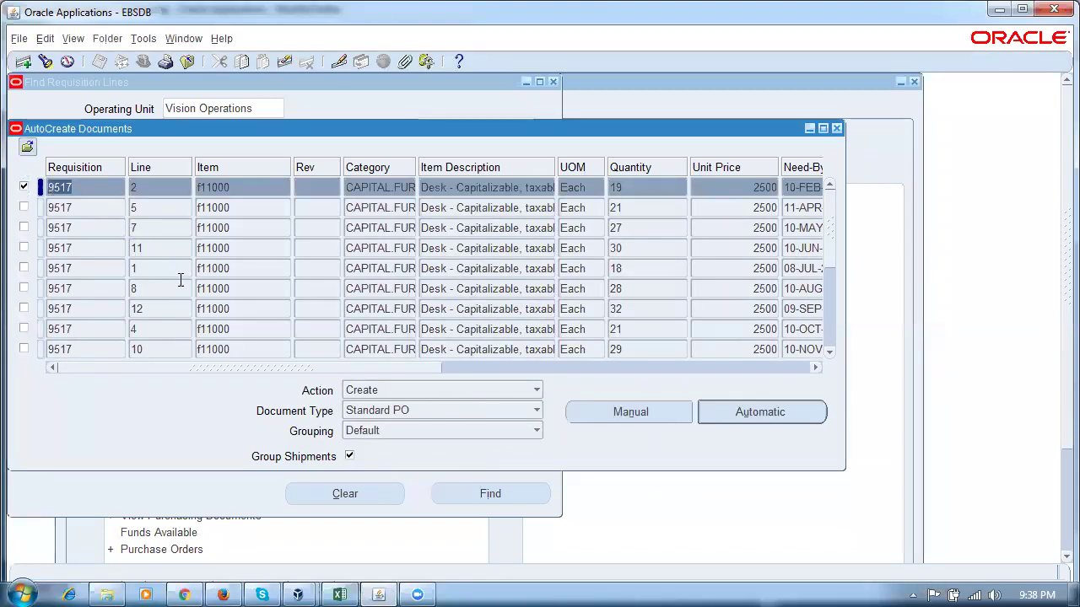
{"action": "left_click", "coordinate": [765, 413]}
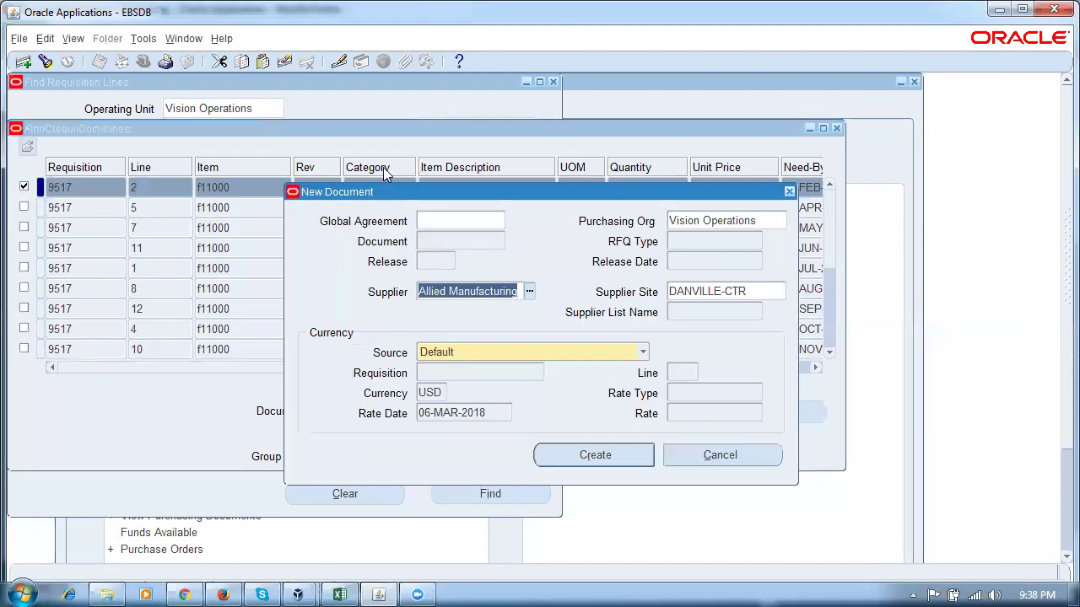
{"action": "left_click_drag", "start_coordinate": [371, 194], "coordinate": [462, 209]}
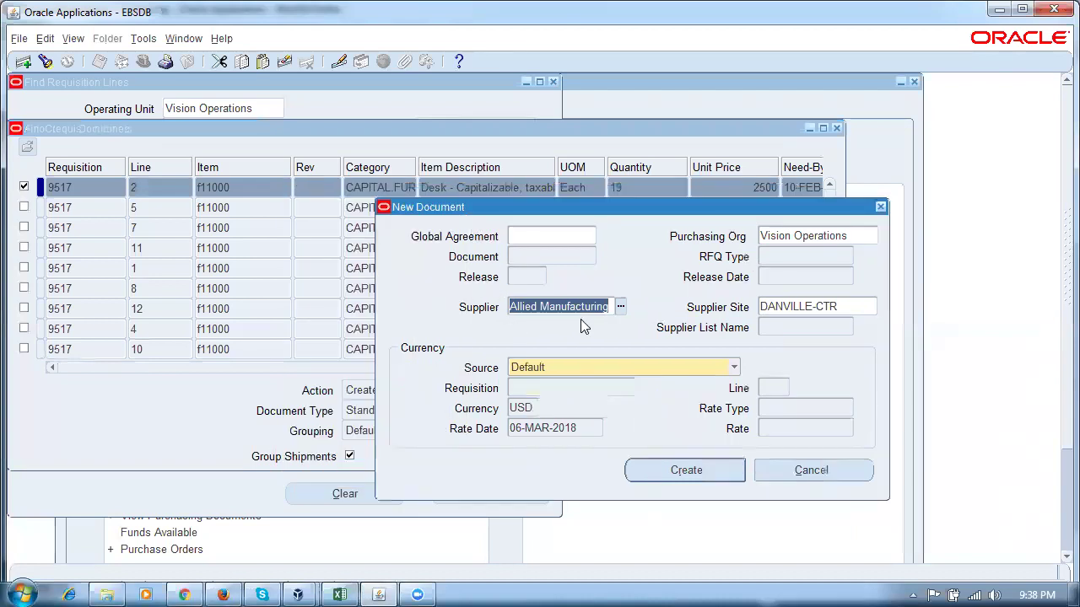
{"action": "left_click", "coordinate": [700, 474]}
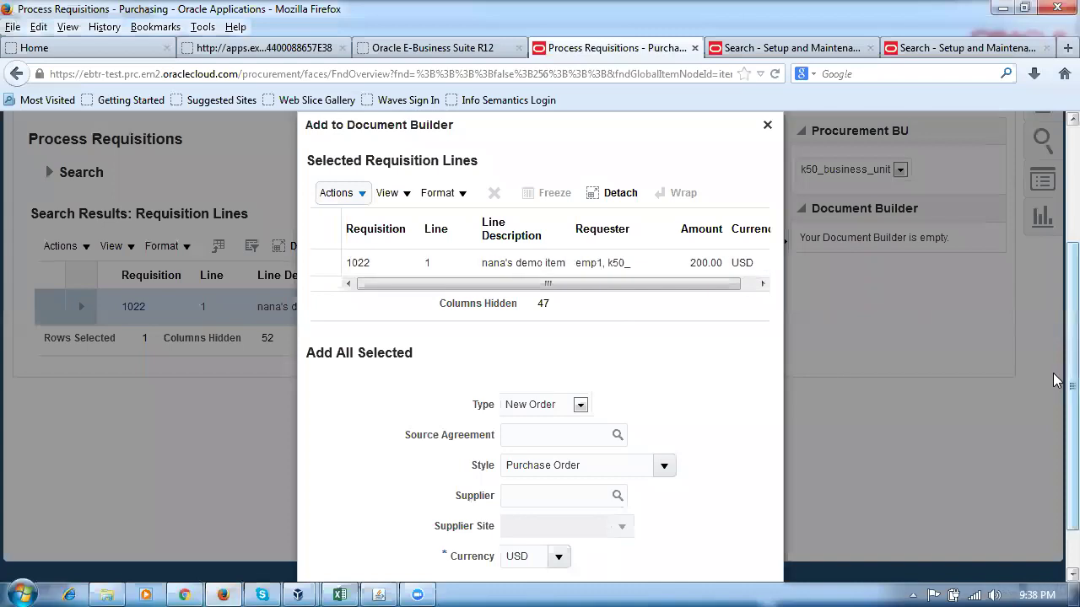
Enter k50, pick supplier k50_sup1 (Madras Site, USD), and confirm adding the line.
{"action": "scroll", "coordinate": [1052, 386], "scroll_direction": "up", "scroll_amount": 3}
{"action": "scroll", "coordinate": [1053, 400], "scroll_direction": "down", "scroll_amount": 4}
{"action": "scroll", "coordinate": [1053, 403], "scroll_direction": "down", "scroll_amount": 1}
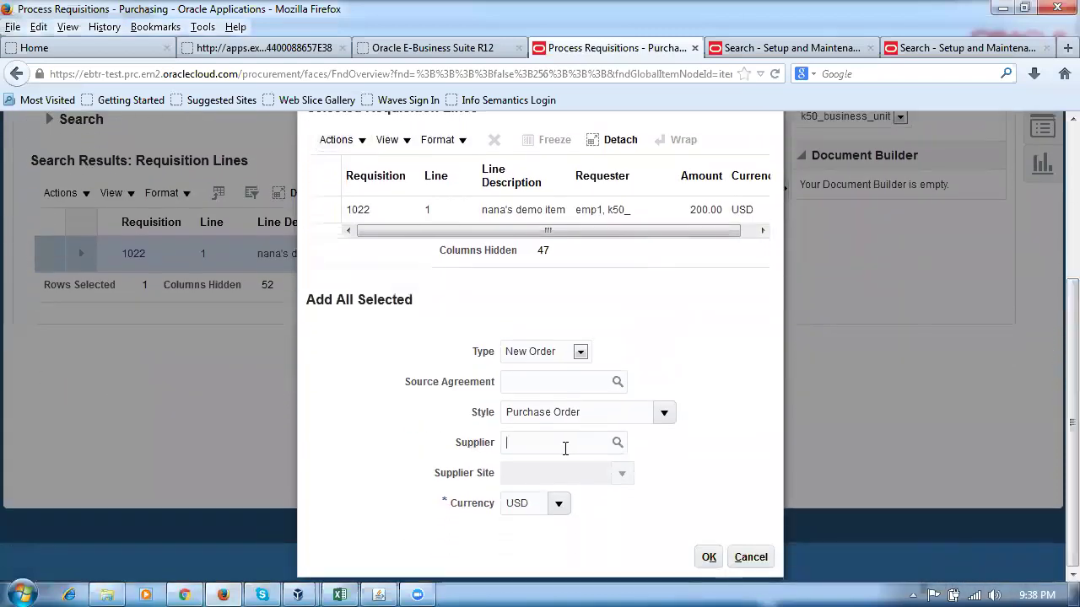
{"action": "type", "text": "k50"}
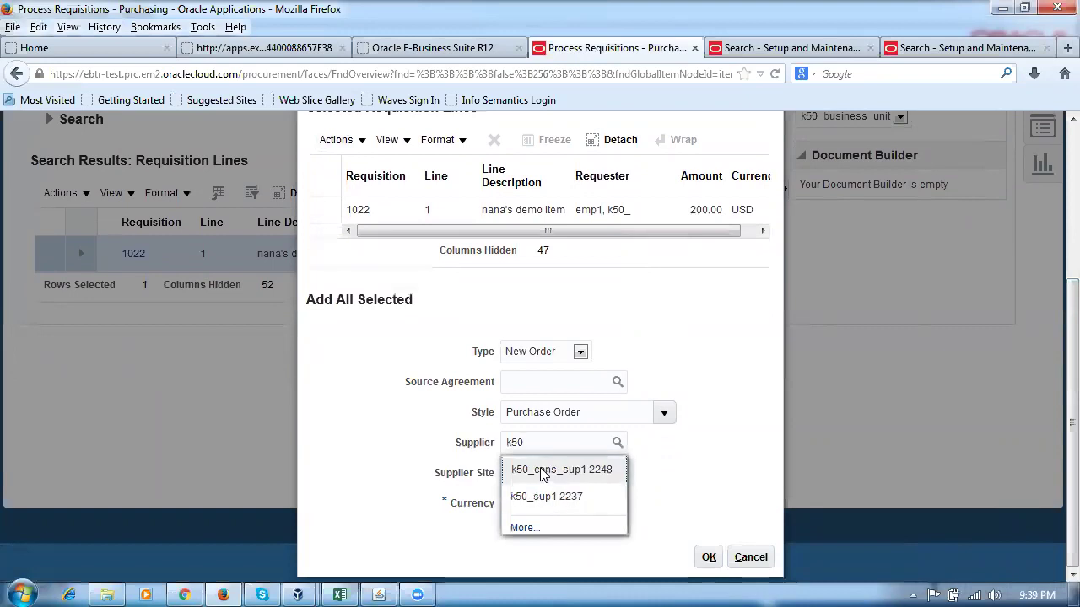
{"action": "left_click", "coordinate": [563, 498]}
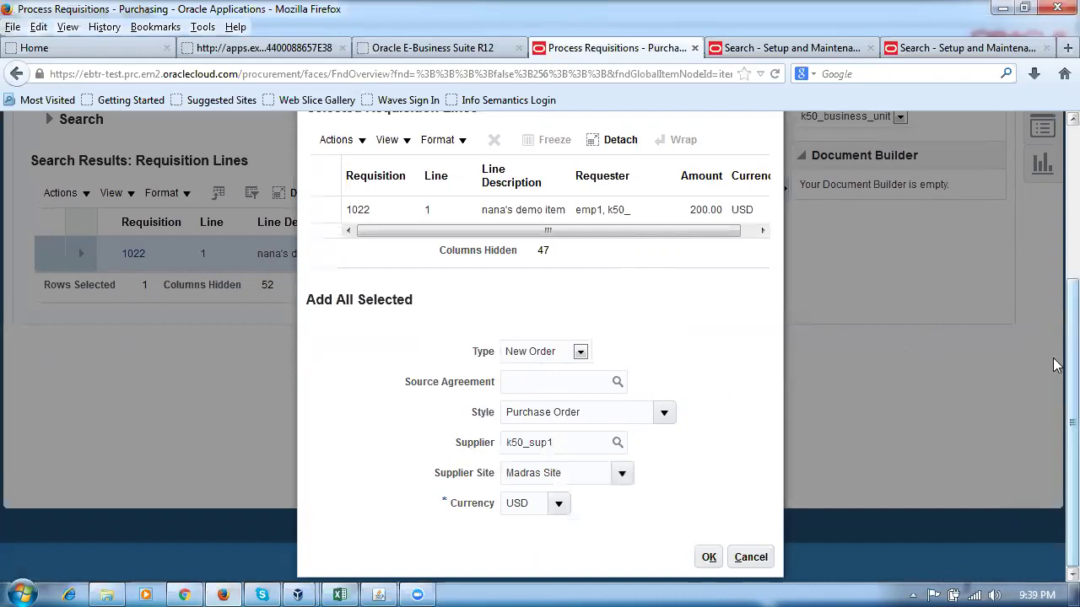
{"action": "scroll", "coordinate": [355, 172], "scroll_direction": "up", "scroll_amount": 2}
{"action": "left_click", "coordinate": [378, 594]}
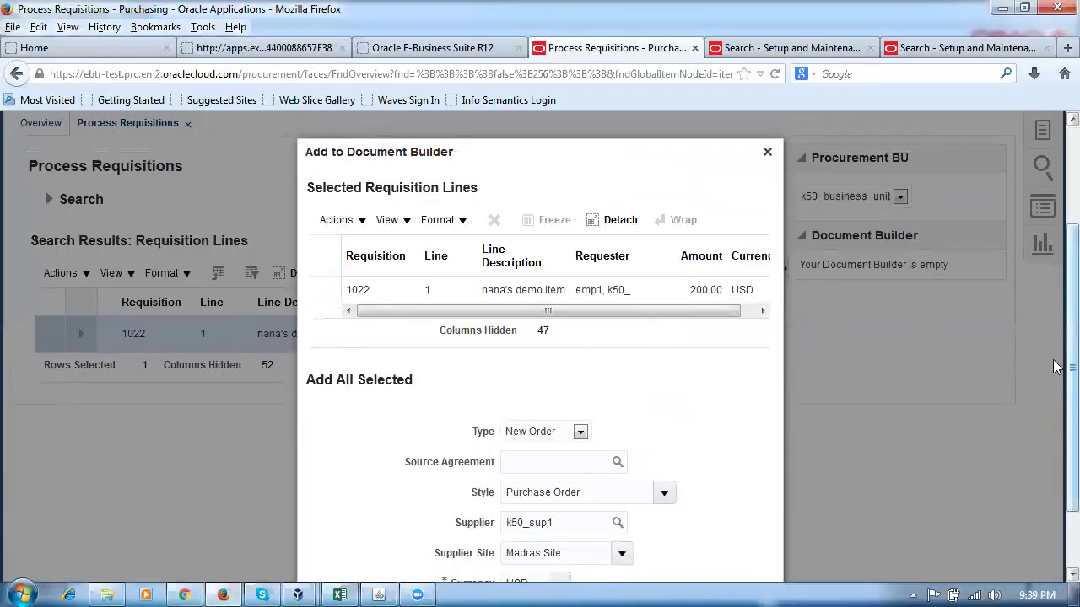
{"action": "scroll", "coordinate": [1052, 416], "scroll_direction": "down", "scroll_amount": 2}
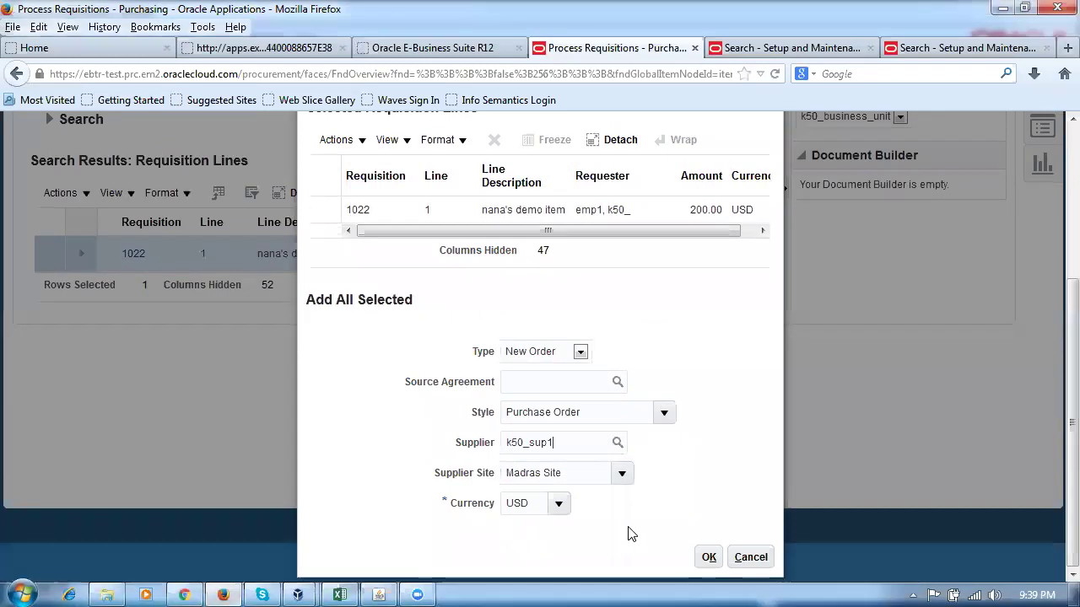
{"action": "left_click", "coordinate": [709, 557]}
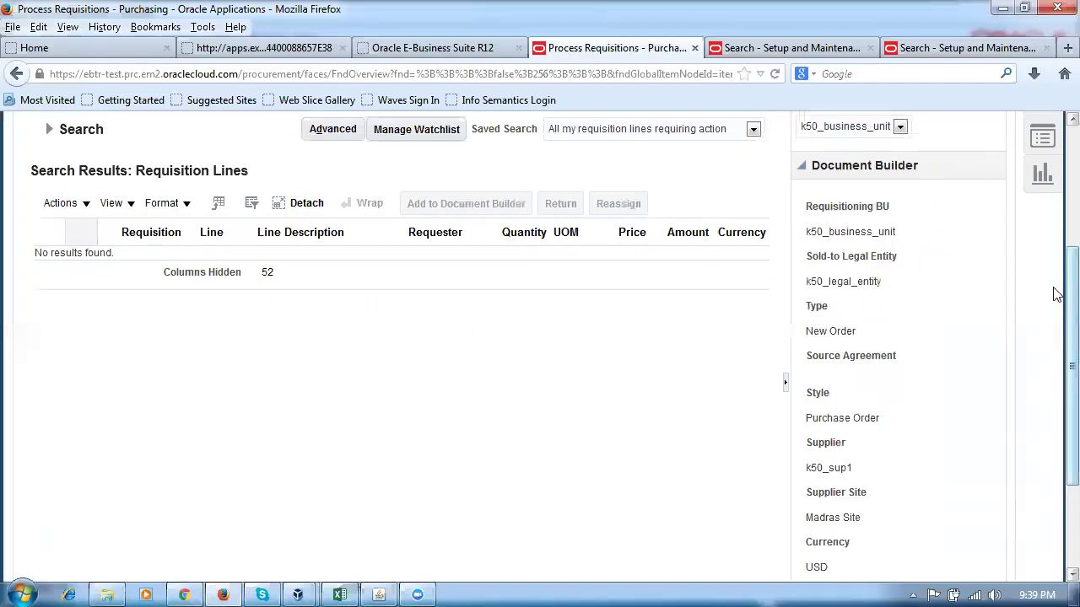
Create the purchase order from requisition 1022's line in the Document Builder panel.
{"action": "left_click_drag", "start_coordinate": [1056, 294], "coordinate": [1056, 413]}
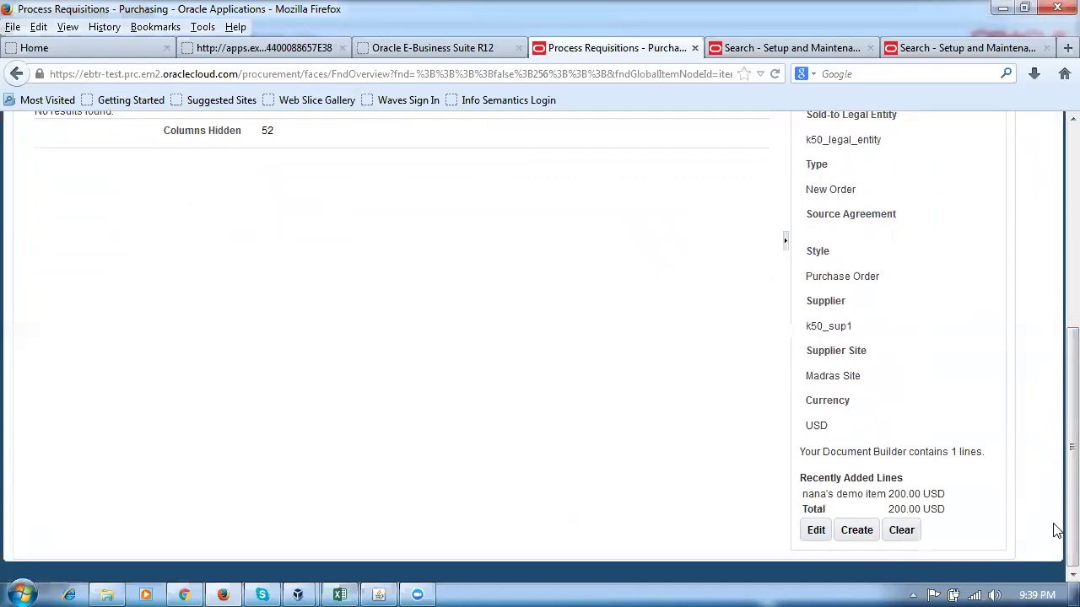
{"action": "left_click_drag", "start_coordinate": [1053, 525], "coordinate": [1052, 406]}
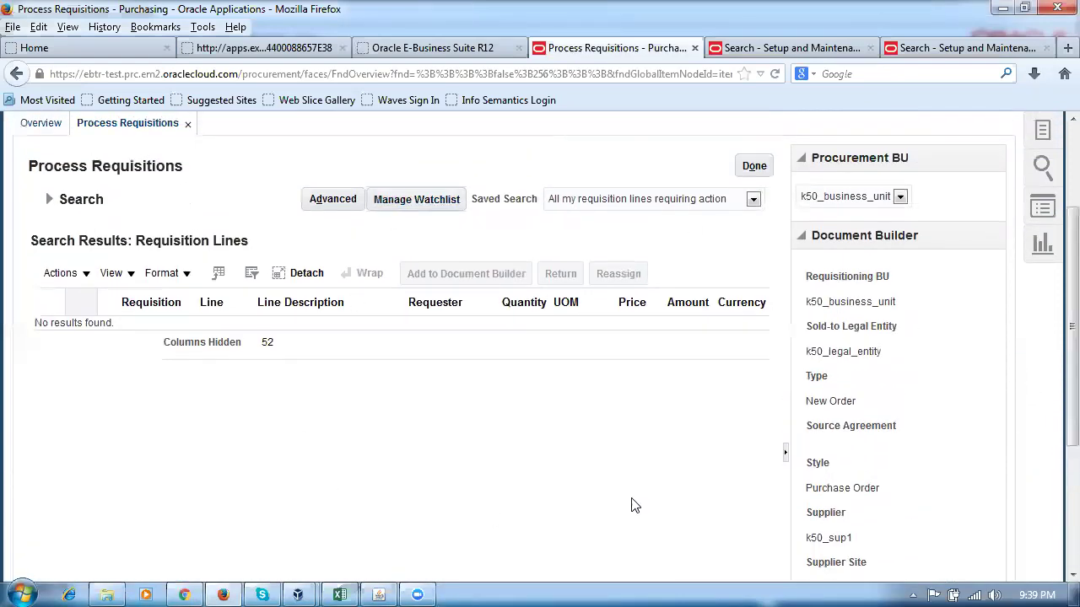
{"action": "left_click_drag", "start_coordinate": [1055, 314], "coordinate": [1054, 465]}
{"action": "left_click", "coordinate": [871, 539]}
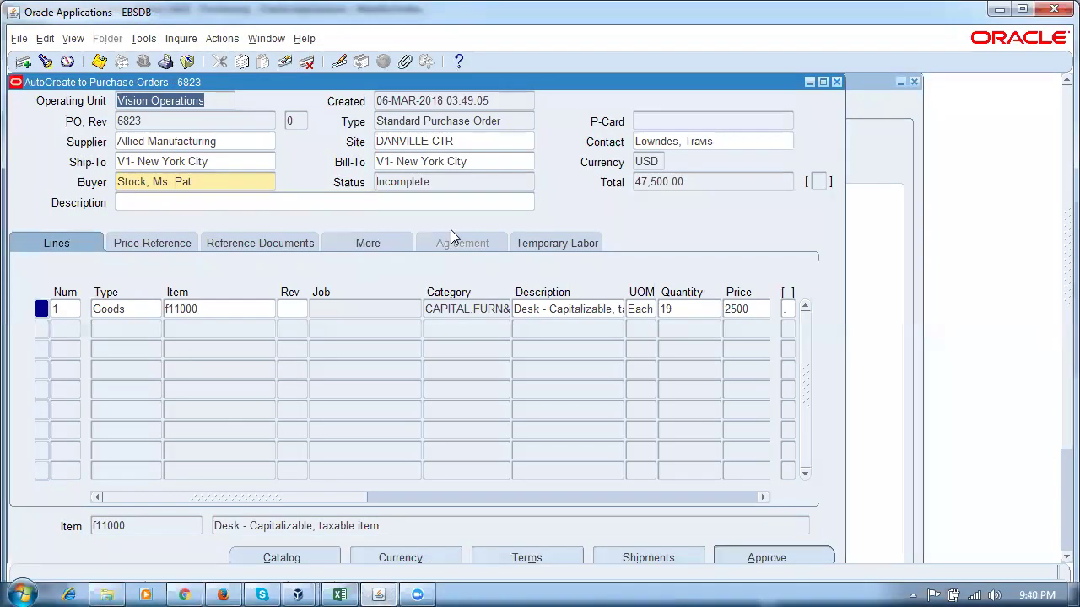
Change PO 6823's shipment quantity from 19 to 18 and save it.
{"action": "left_click", "coordinate": [445, 182]}
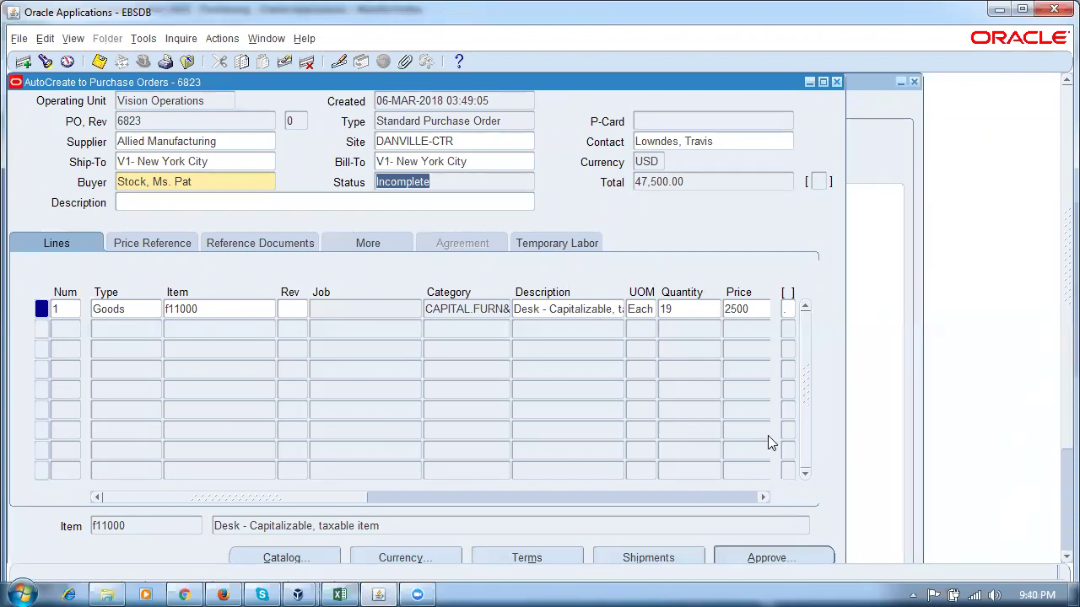
{"action": "left_click", "coordinate": [695, 312]}
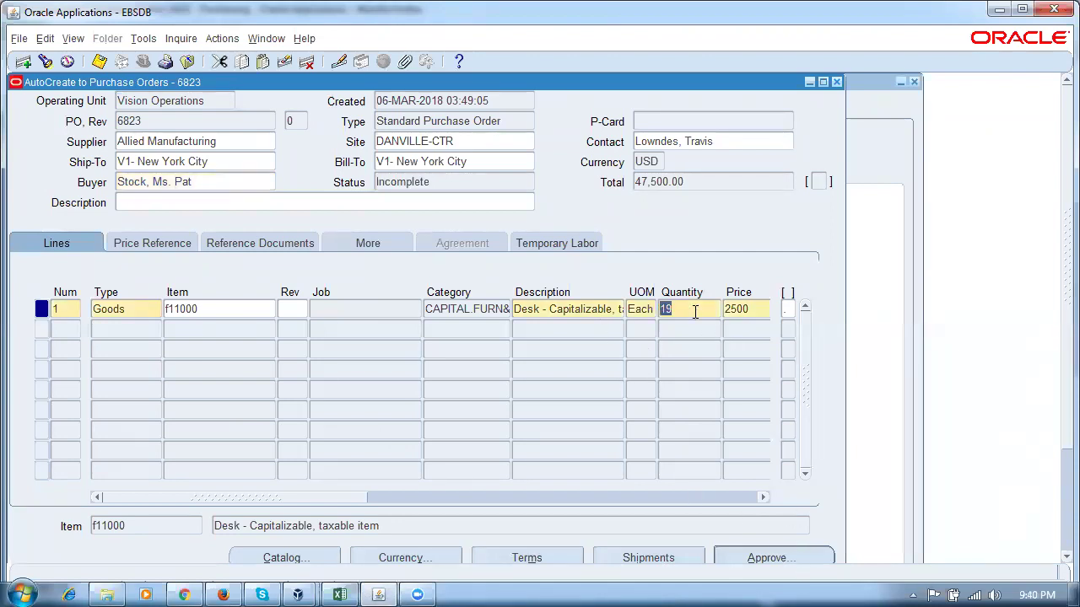
{"action": "left_click", "coordinate": [669, 561]}
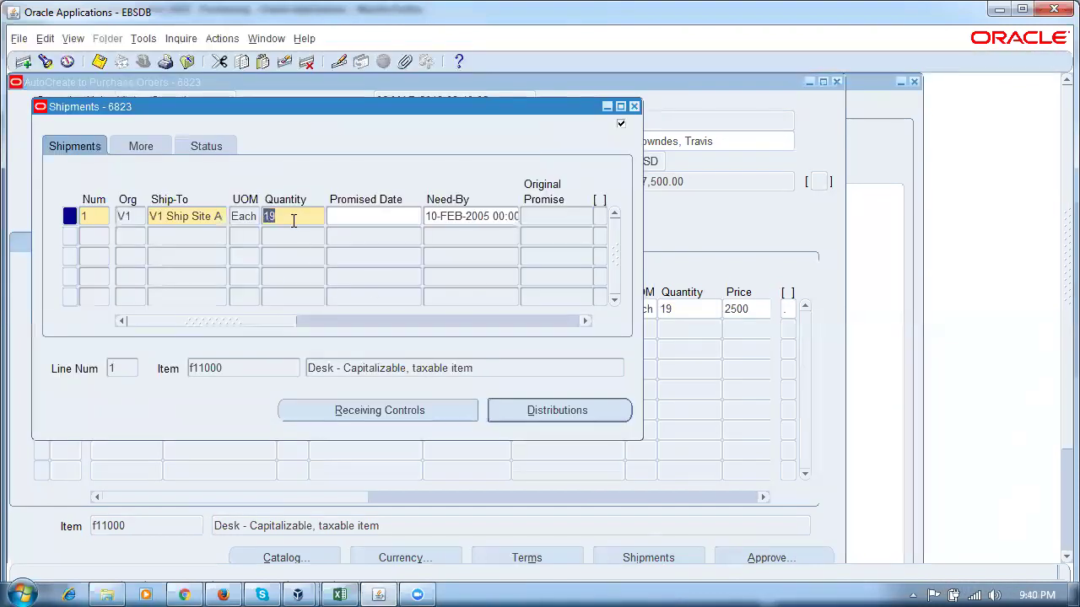
{"action": "type", "text": "18"}
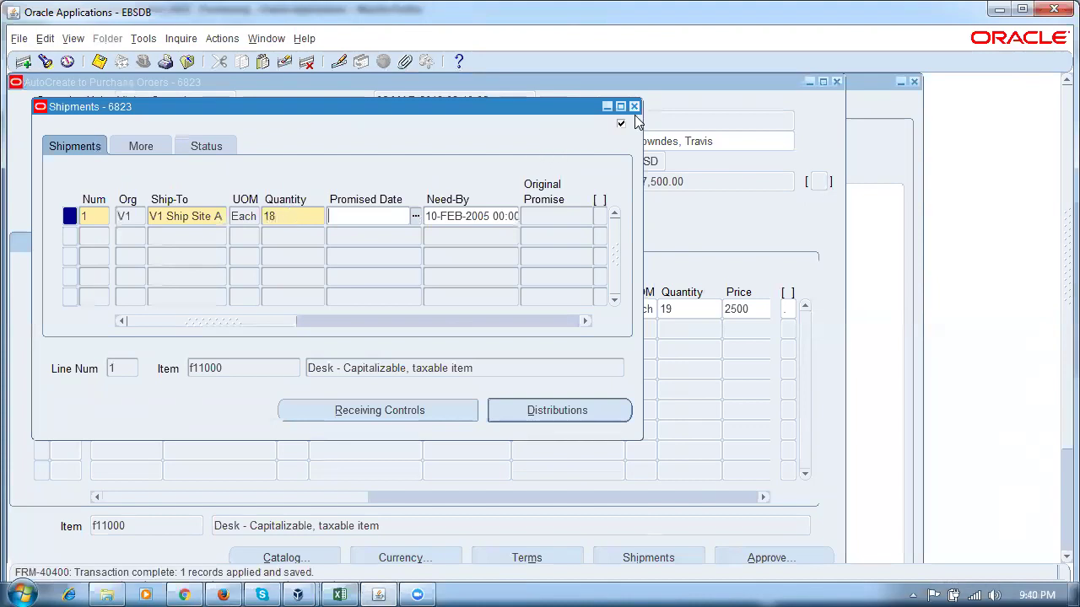
{"action": "left_click", "coordinate": [633, 108]}
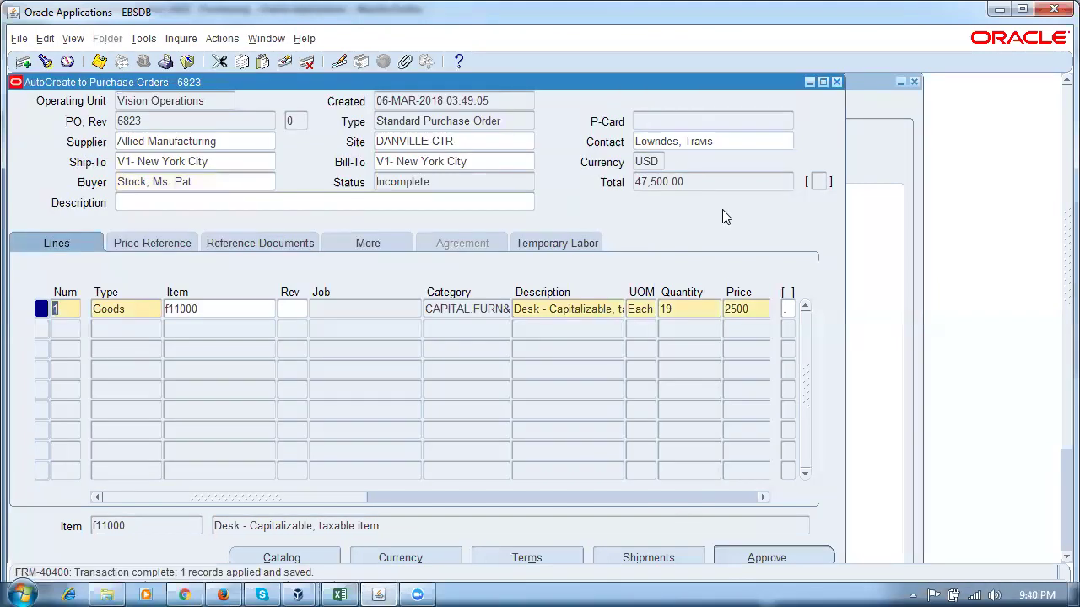
Attempt approval of PO 6823 and dismiss the quantity mismatch error.
{"action": "left_click", "coordinate": [781, 563]}
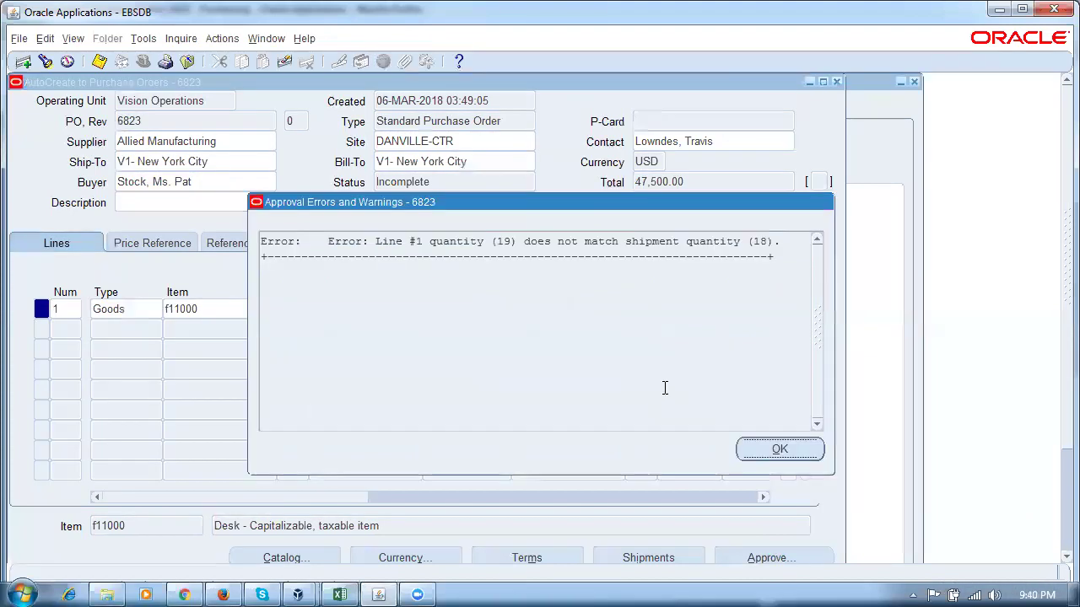
{"action": "left_click", "coordinate": [395, 243]}
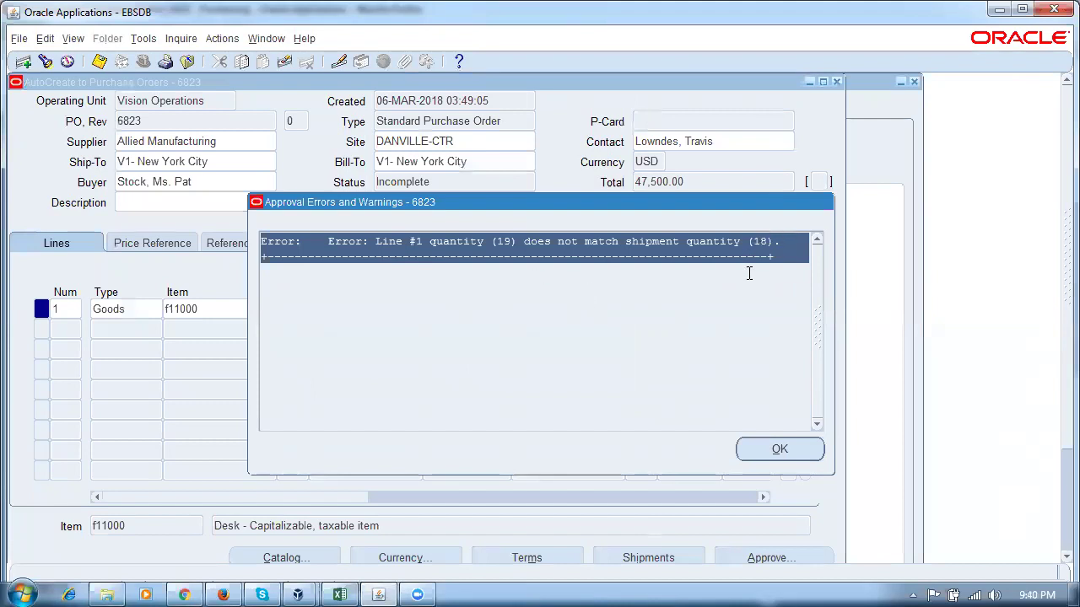
{"action": "left_click", "coordinate": [778, 449]}
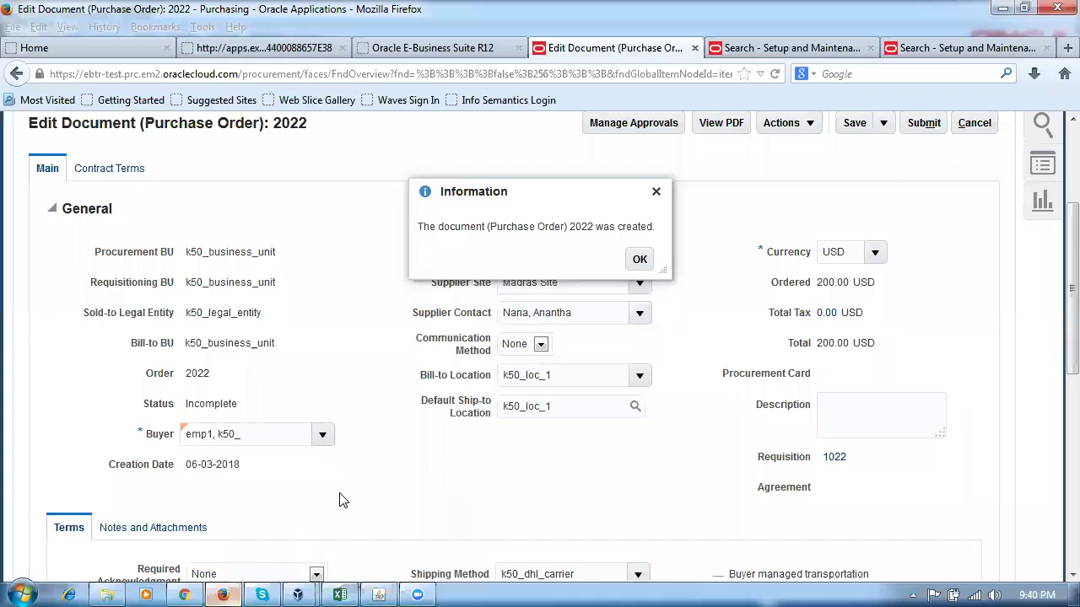
{"action": "left_click", "coordinate": [223, 595]}
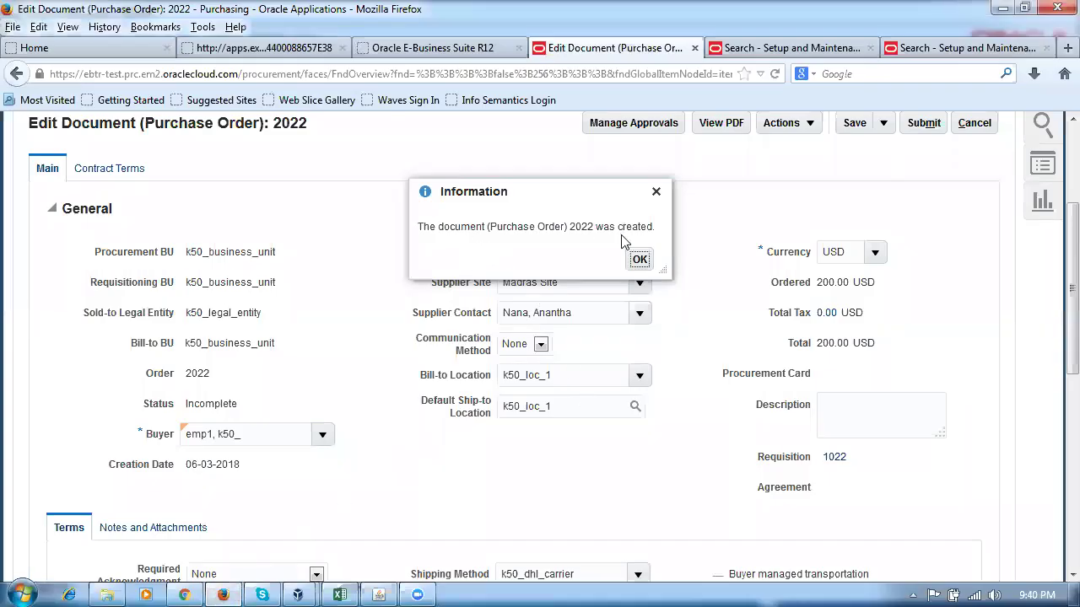
Acknowledge PO 2022's creation, validate it with no errors or warnings, and open Manage Approvals.
{"action": "left_click", "coordinate": [640, 259]}
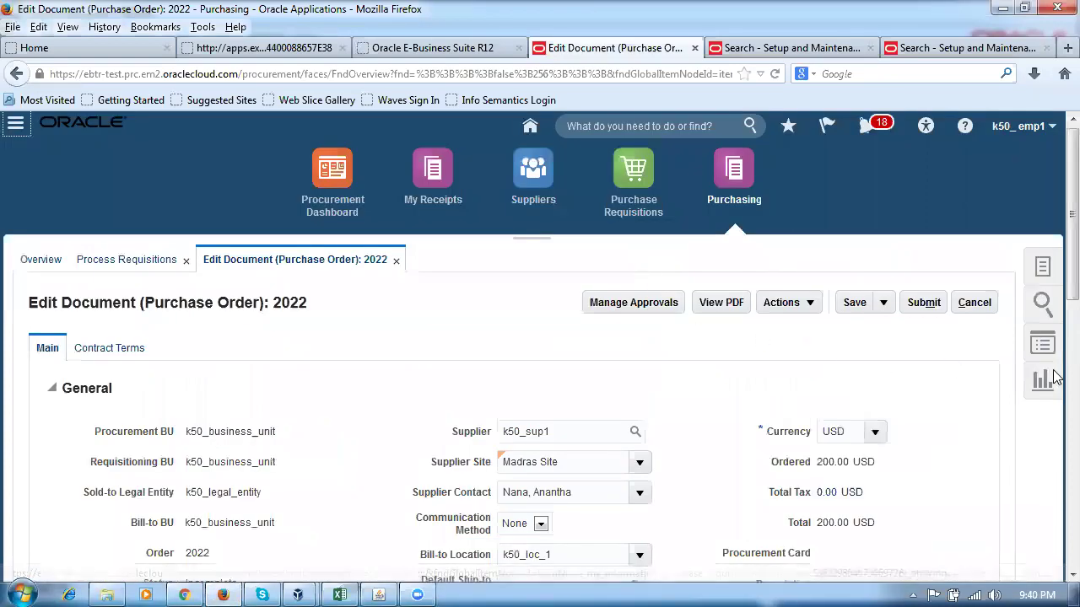
{"action": "left_click", "coordinate": [778, 308]}
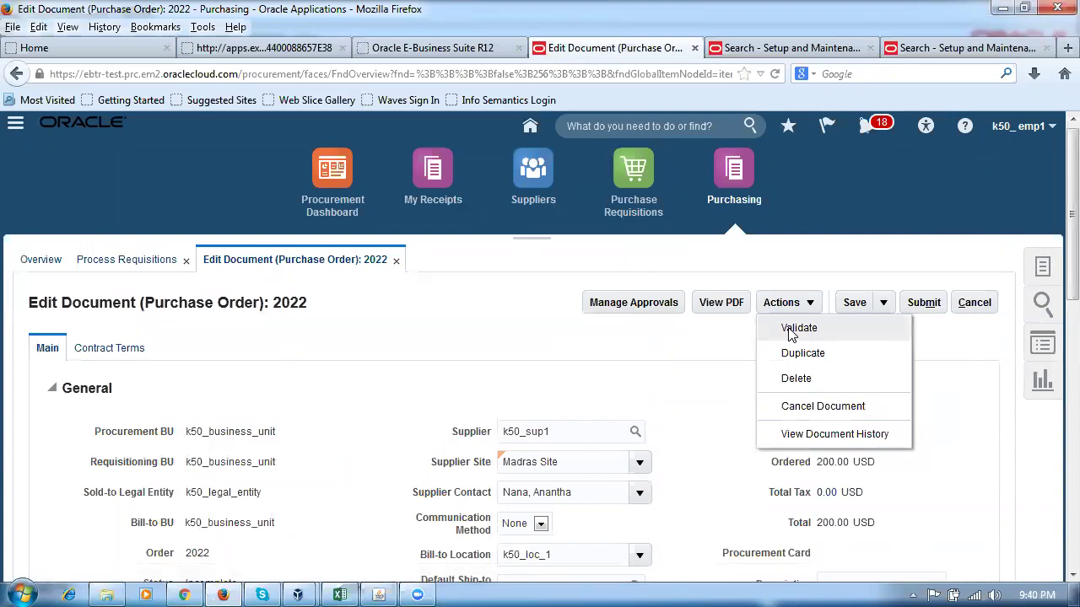
{"action": "left_click", "coordinate": [794, 329]}
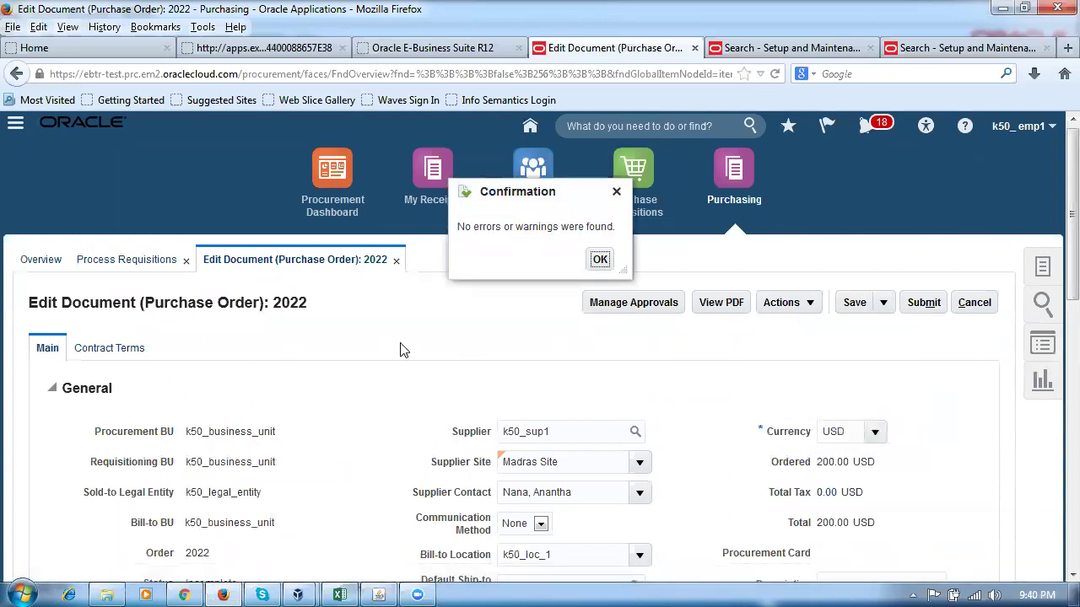
{"action": "left_click", "coordinate": [600, 259]}
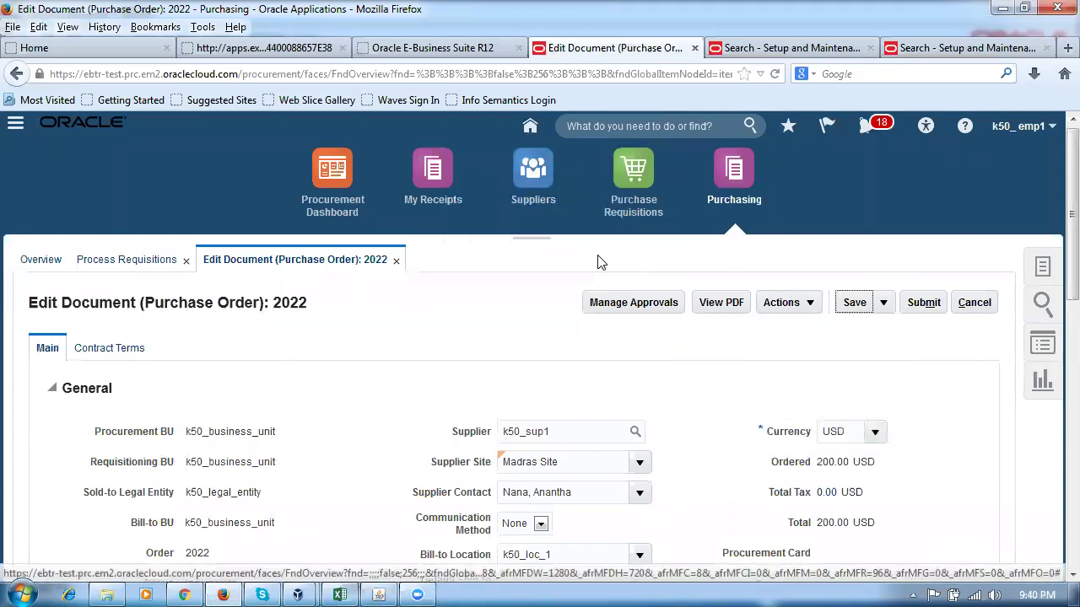
{"action": "left_click", "coordinate": [639, 304]}
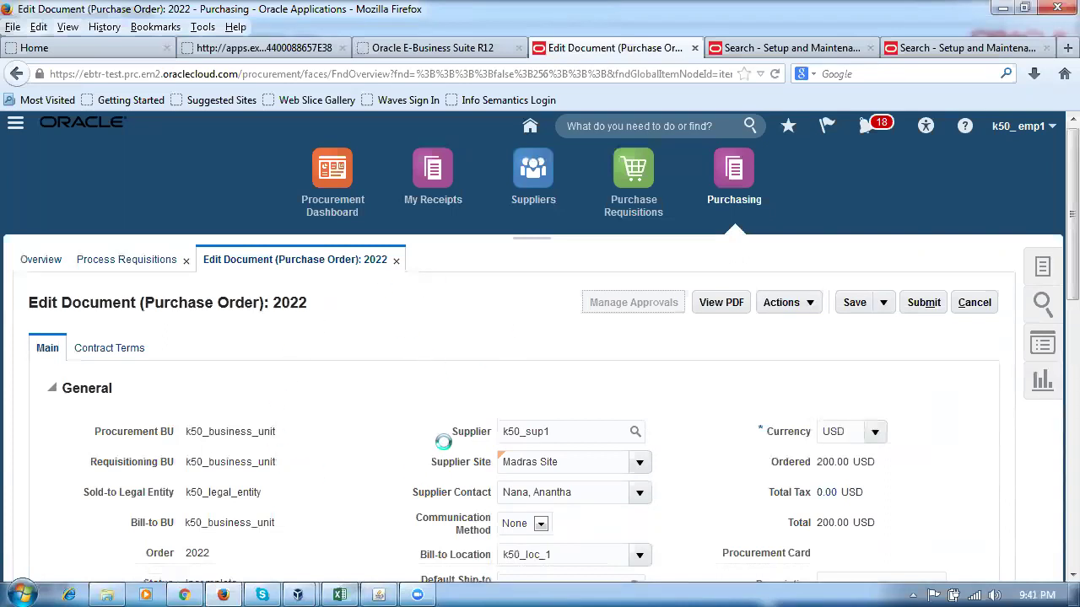
Review PO 2022's approvers on Manage Approvals and submit the order.
{"action": "scroll", "coordinate": [403, 351], "scroll_direction": "down", "scroll_amount": 4}
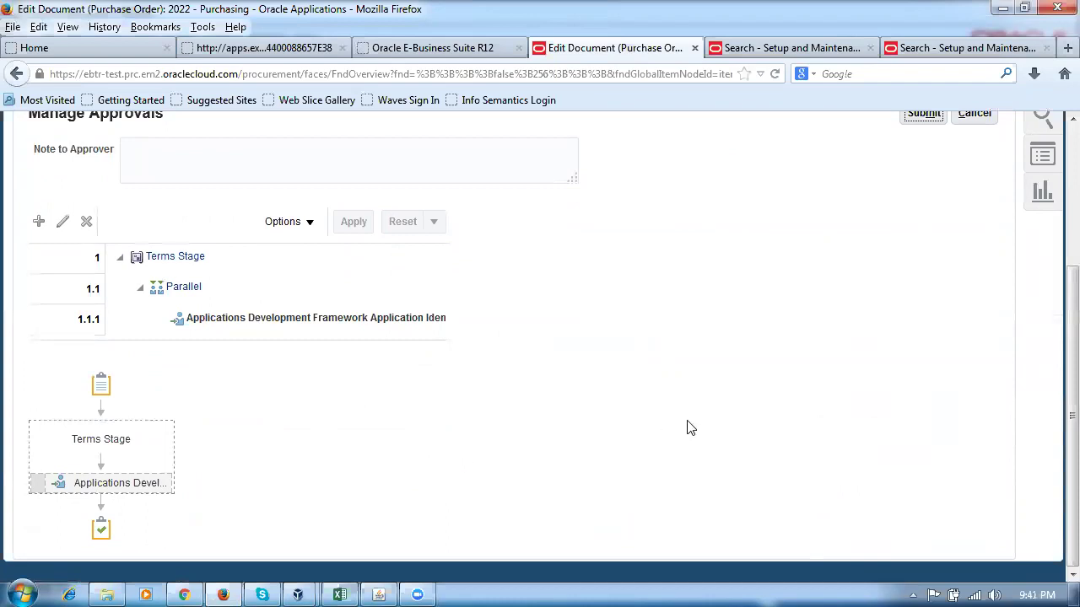
{"action": "scroll", "coordinate": [688, 428], "scroll_direction": "up", "scroll_amount": 2}
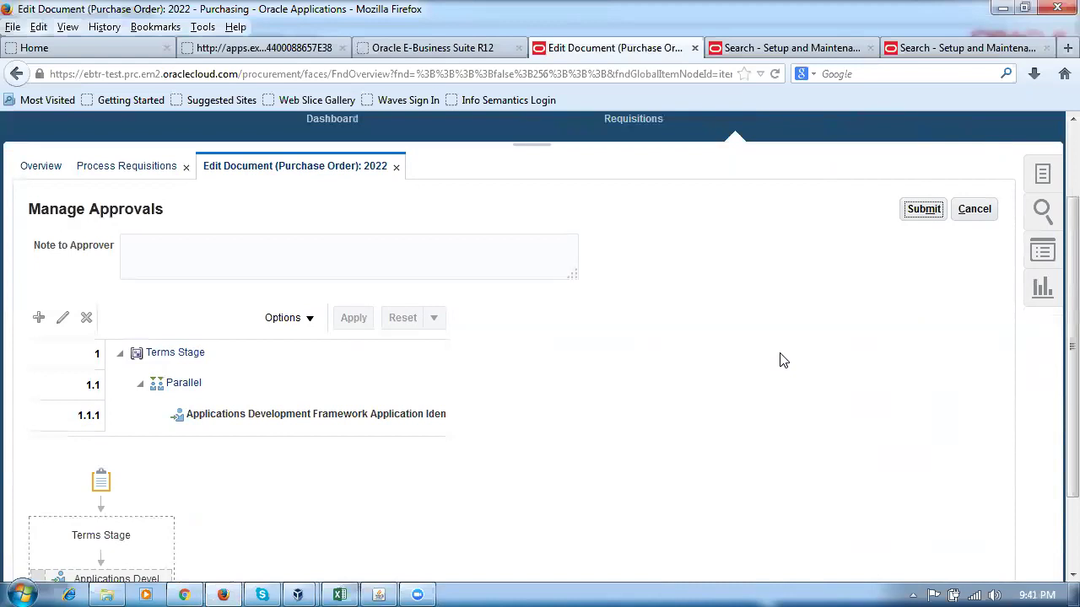
{"action": "scroll", "coordinate": [780, 360], "scroll_direction": "down", "scroll_amount": 2}
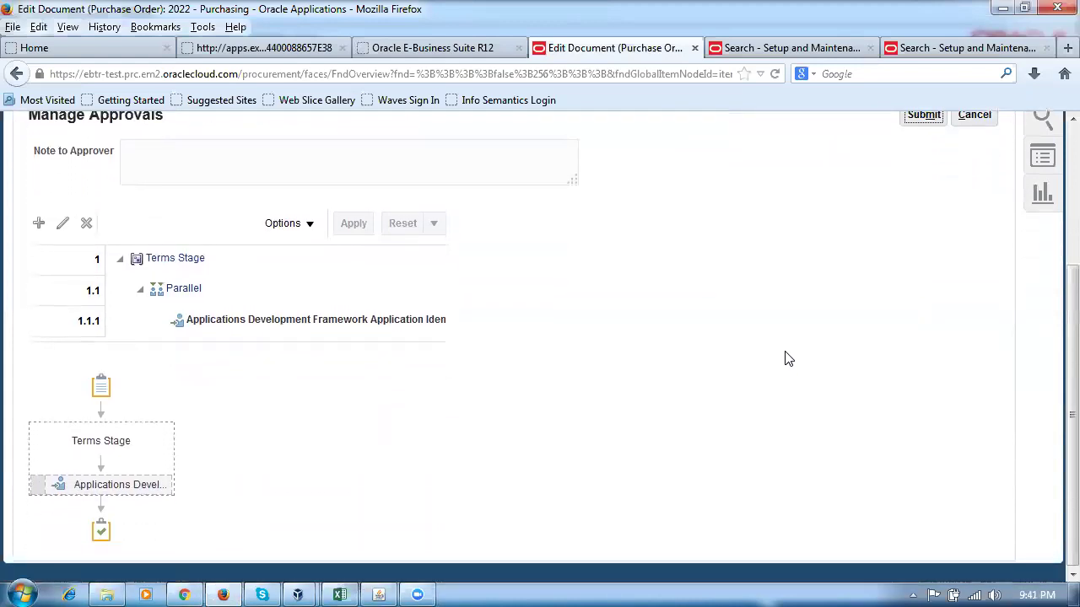
{"action": "scroll", "coordinate": [785, 358], "scroll_direction": "up", "scroll_amount": 2}
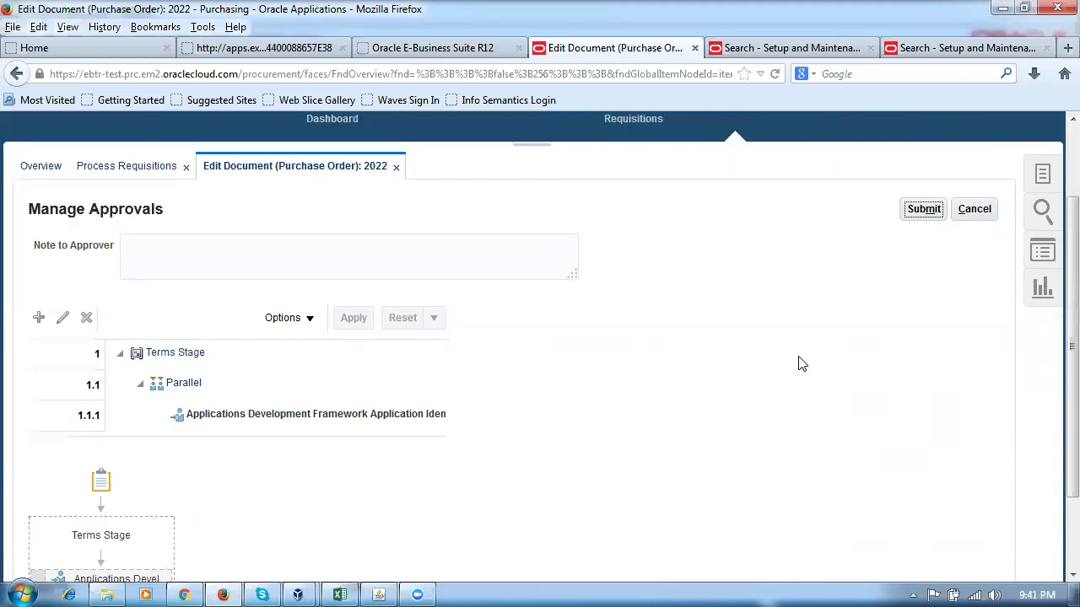
{"action": "scroll", "coordinate": [802, 364], "scroll_direction": "down", "scroll_amount": 2}
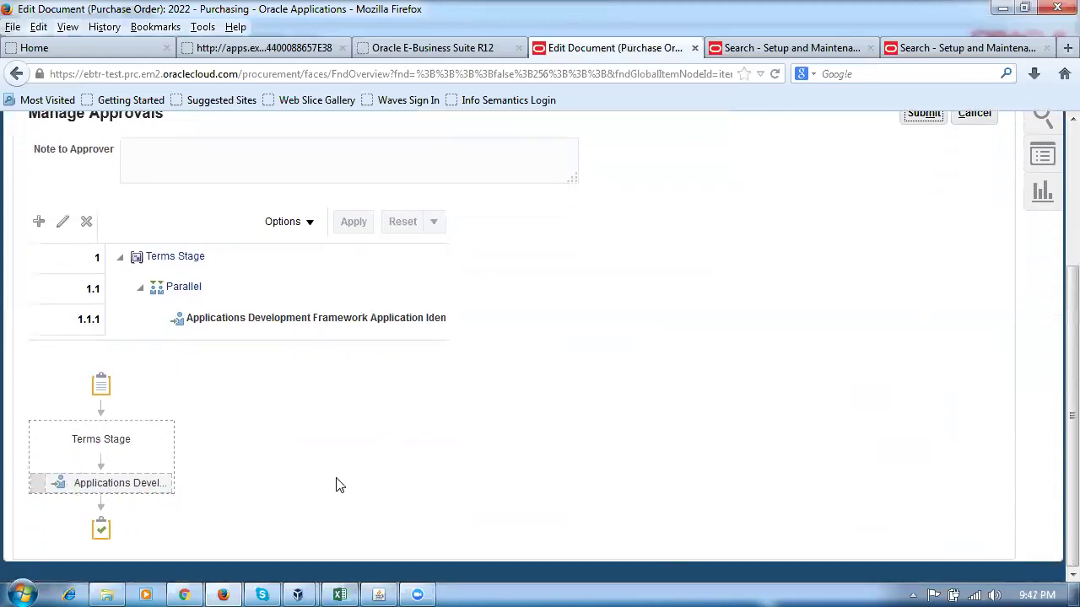
{"action": "scroll", "coordinate": [596, 448], "scroll_direction": "up", "scroll_amount": 4}
{"action": "left_click", "coordinate": [922, 306]}
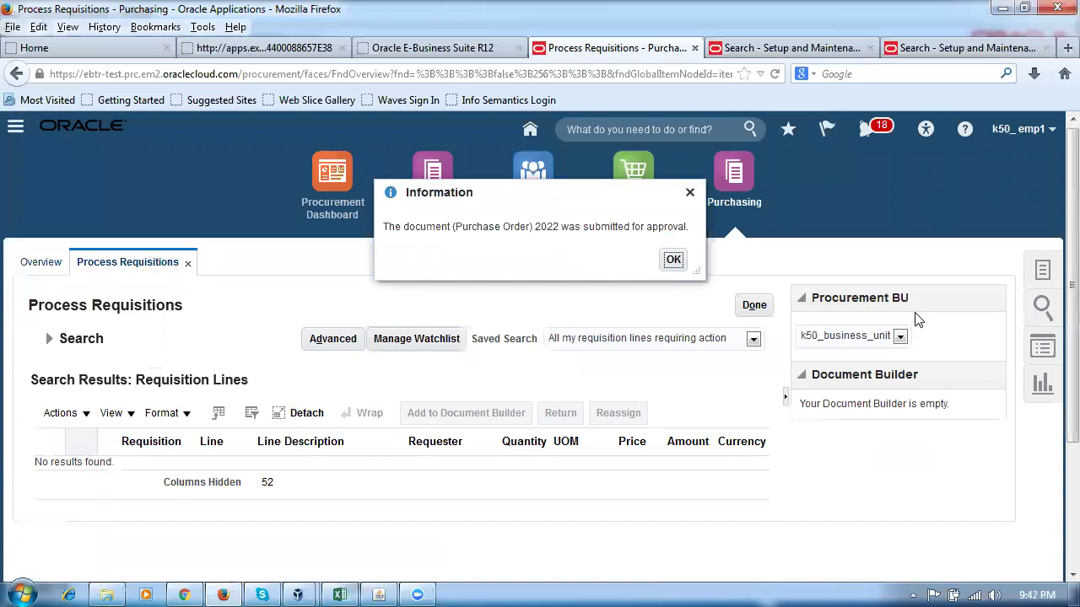
Dismiss the confirmation, search Manage Orders for '202', and open order 2022's Pending Approval status.
{"action": "left_click", "coordinate": [675, 261]}
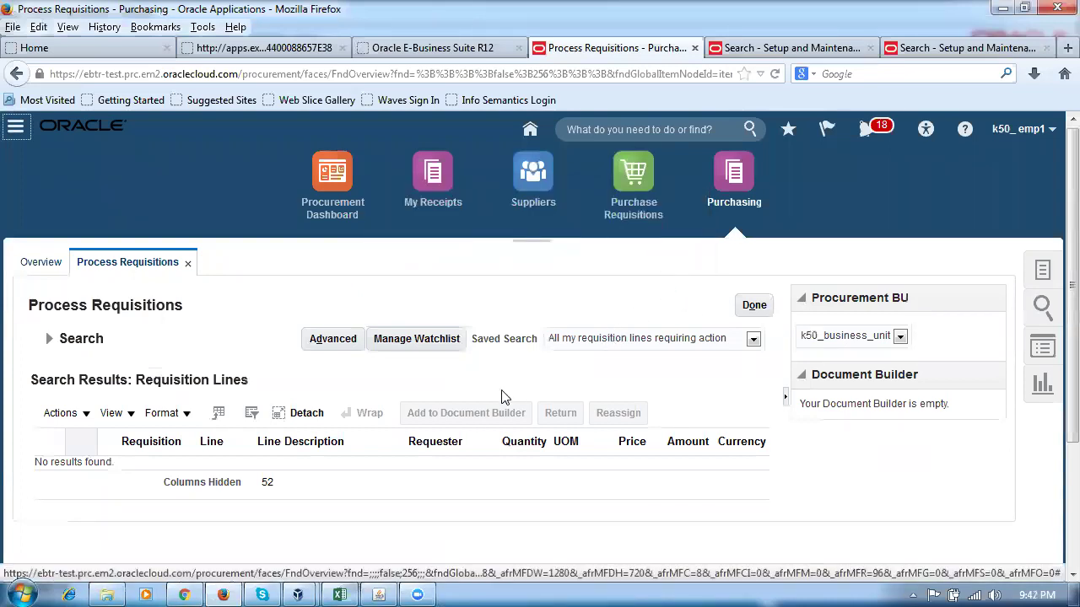
{"action": "left_click", "coordinate": [1043, 274]}
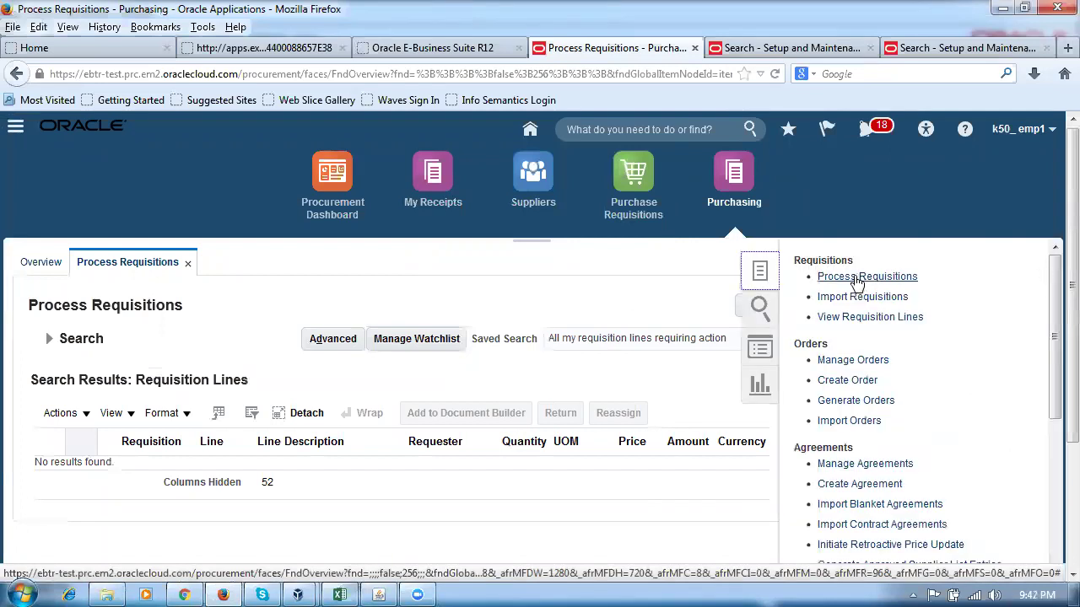
{"action": "left_click", "coordinate": [868, 369]}
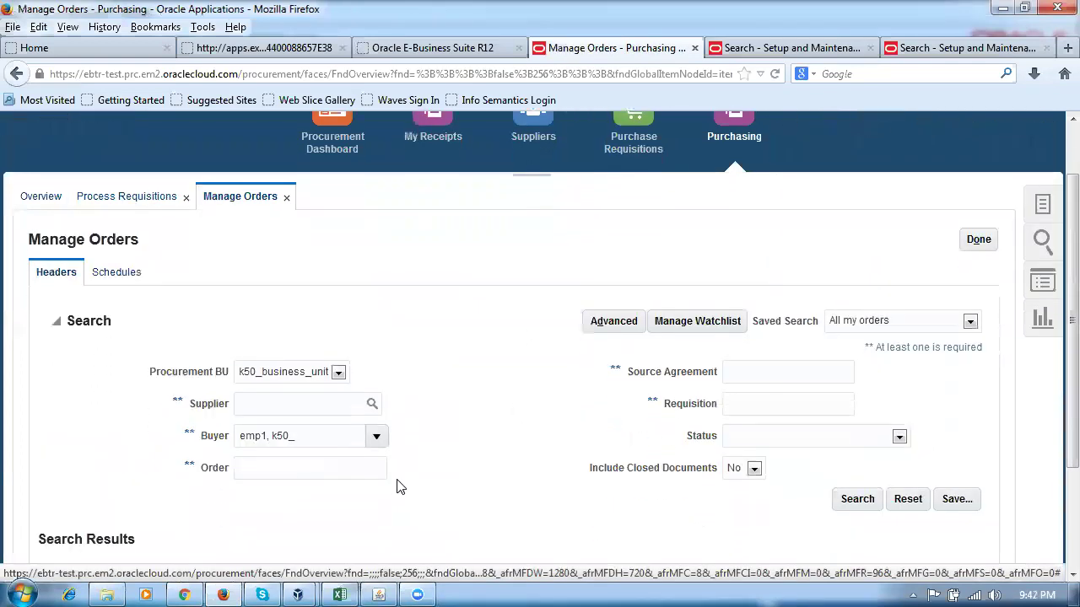
{"action": "scroll", "coordinate": [334, 438], "scroll_direction": "down", "scroll_amount": 3}
{"action": "left_click", "coordinate": [295, 341]}
{"action": "type", "text": "2022"}
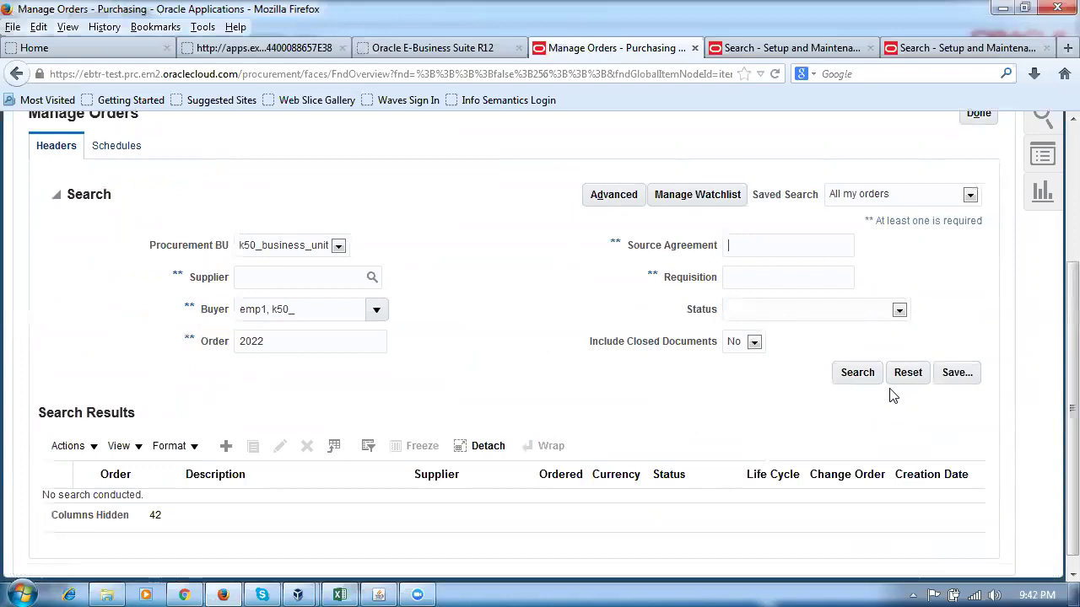
{"action": "left_click", "coordinate": [858, 375]}
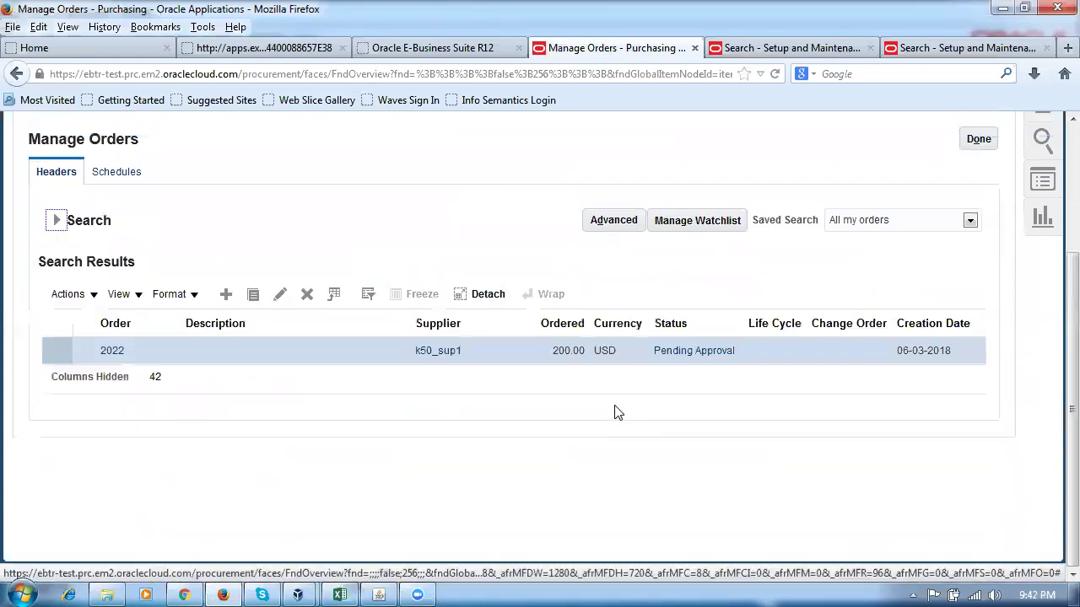
{"action": "left_click", "coordinate": [697, 355]}
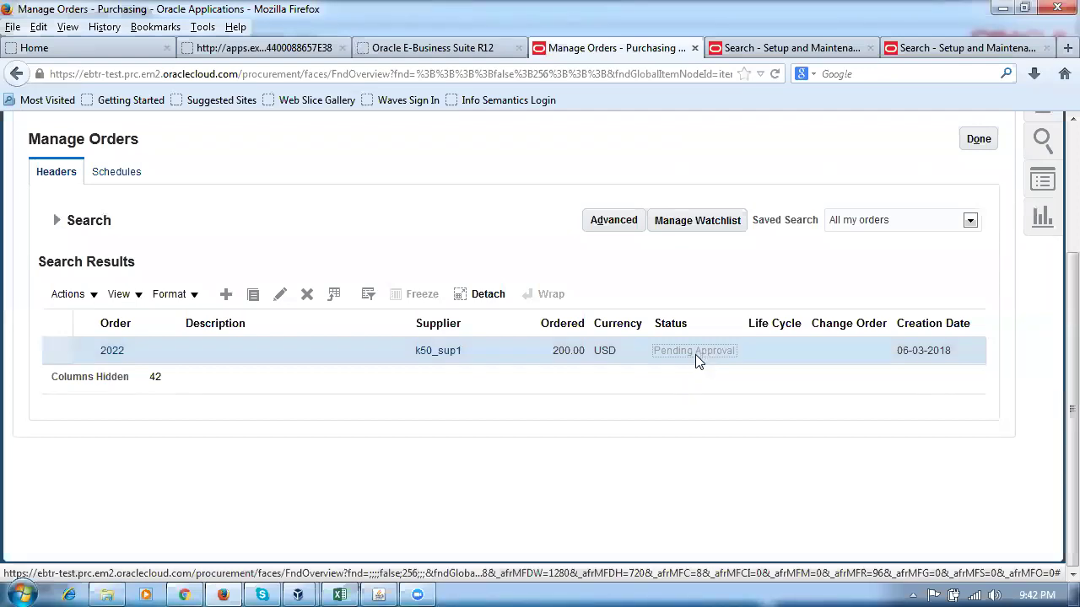
Review order 2022's approval diagram, then re-run the order search to see its status now Open.
{"action": "scroll", "coordinate": [497, 402], "scroll_direction": "down", "scroll_amount": 3}
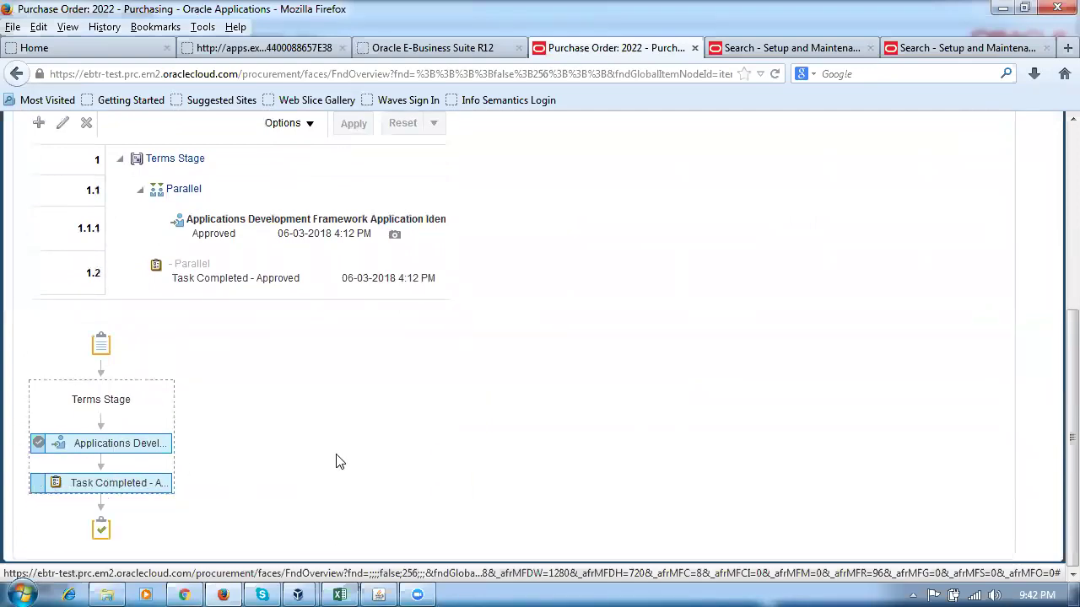
{"action": "mouse_move", "coordinate": [85, 448]}
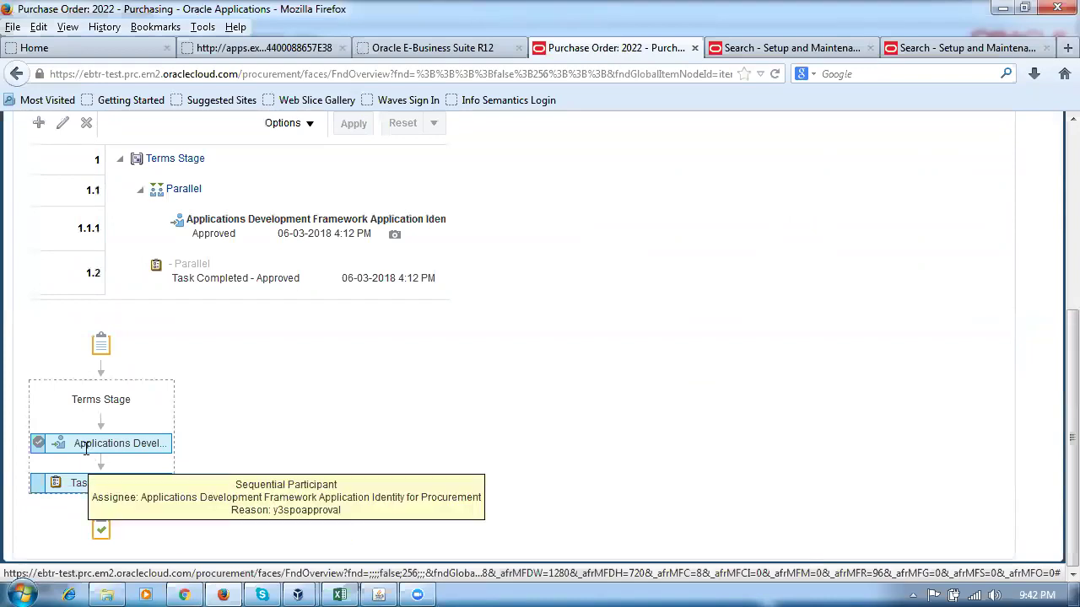
{"action": "mouse_move", "coordinate": [75, 481]}
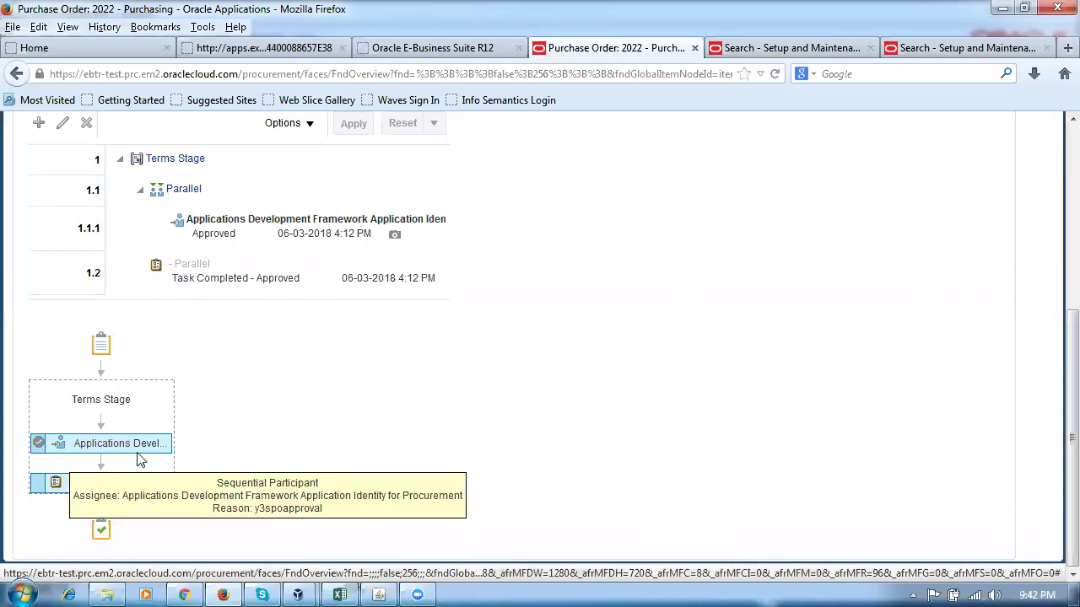
{"action": "scroll", "coordinate": [384, 472], "scroll_direction": "up", "scroll_amount": 5}
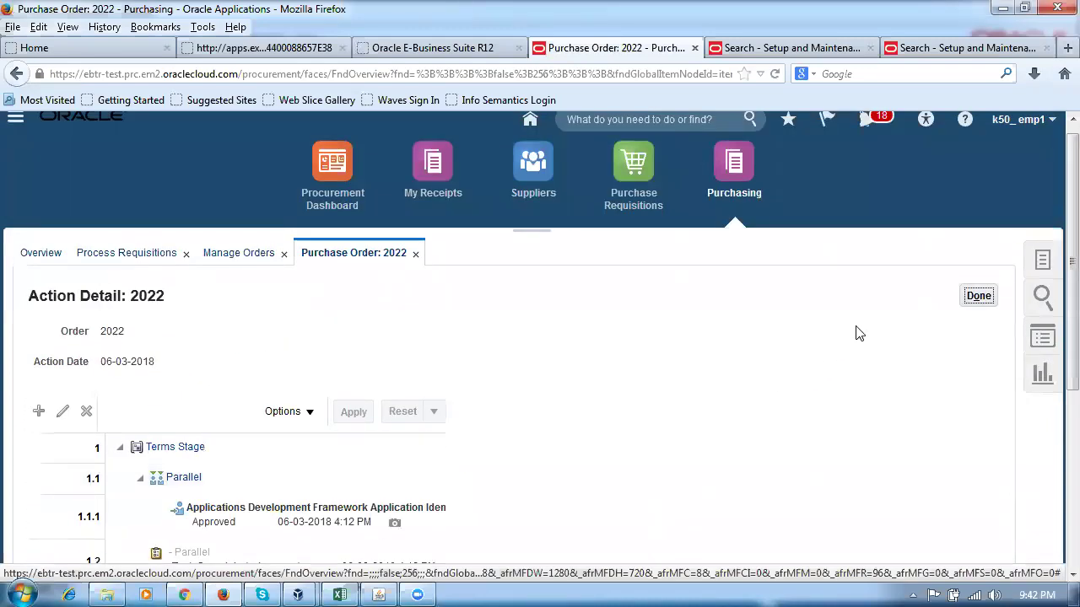
{"action": "left_click", "coordinate": [977, 296]}
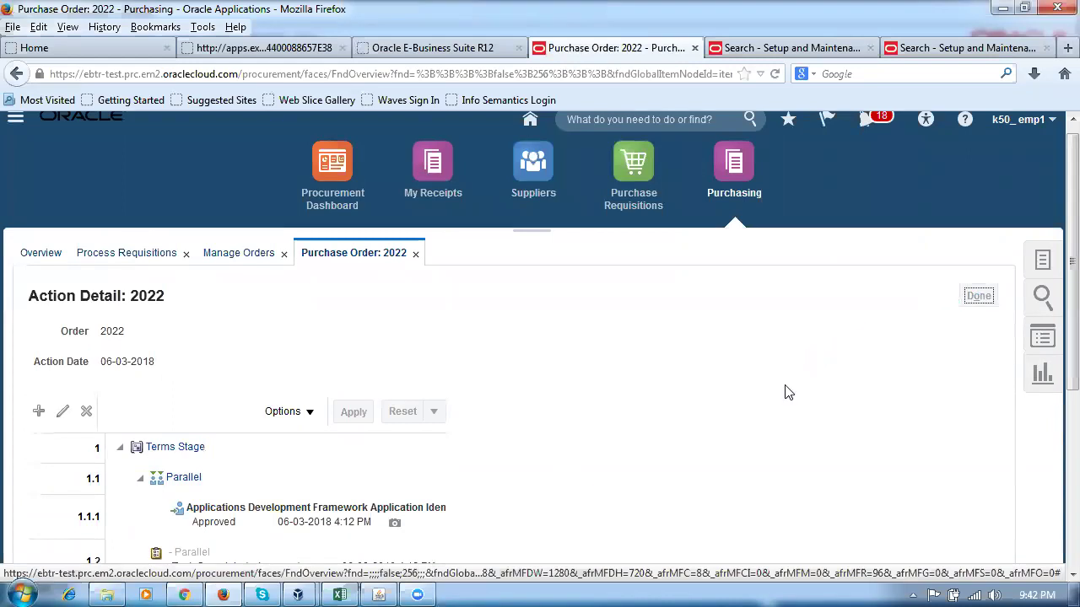
{"action": "left_click", "coordinate": [57, 377]}
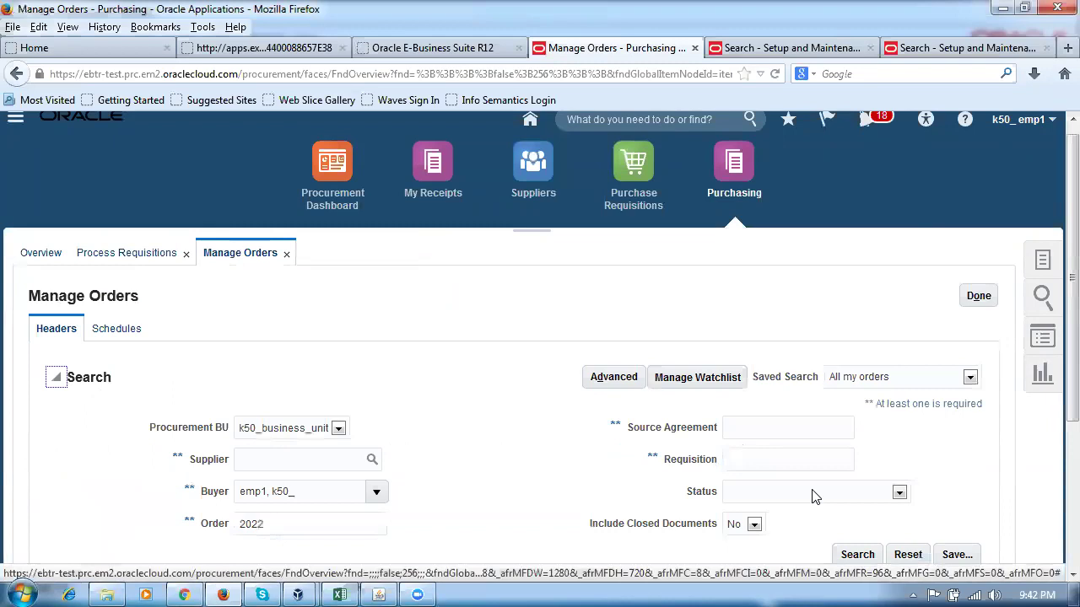
{"action": "left_click", "coordinate": [857, 554]}
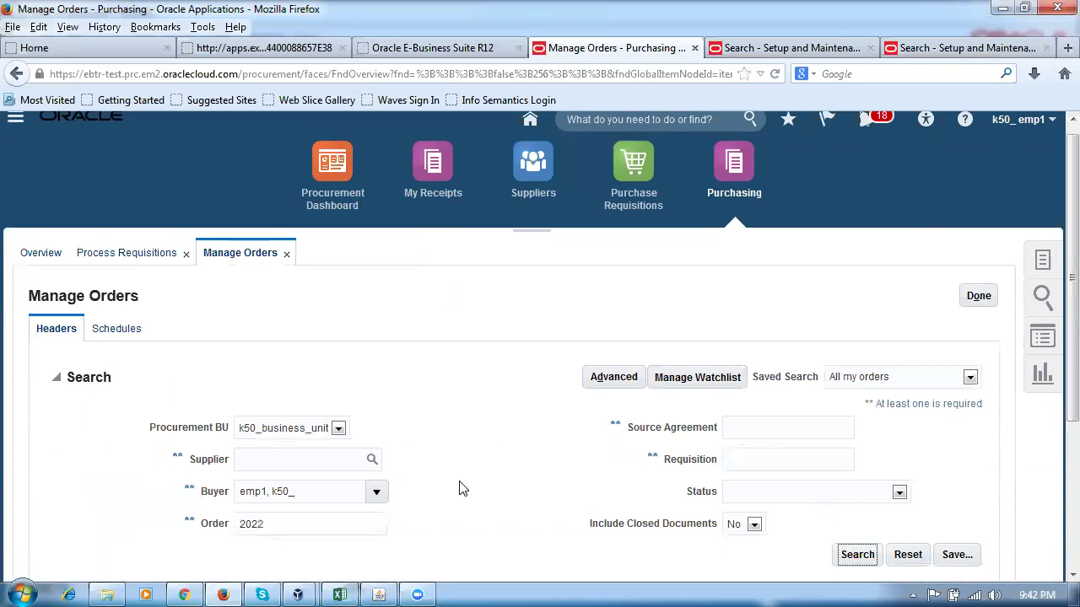
{"action": "scroll", "coordinate": [460, 485], "scroll_direction": "down", "scroll_amount": 2}
{"action": "scroll", "coordinate": [459, 478], "scroll_direction": "down", "scroll_amount": 2}
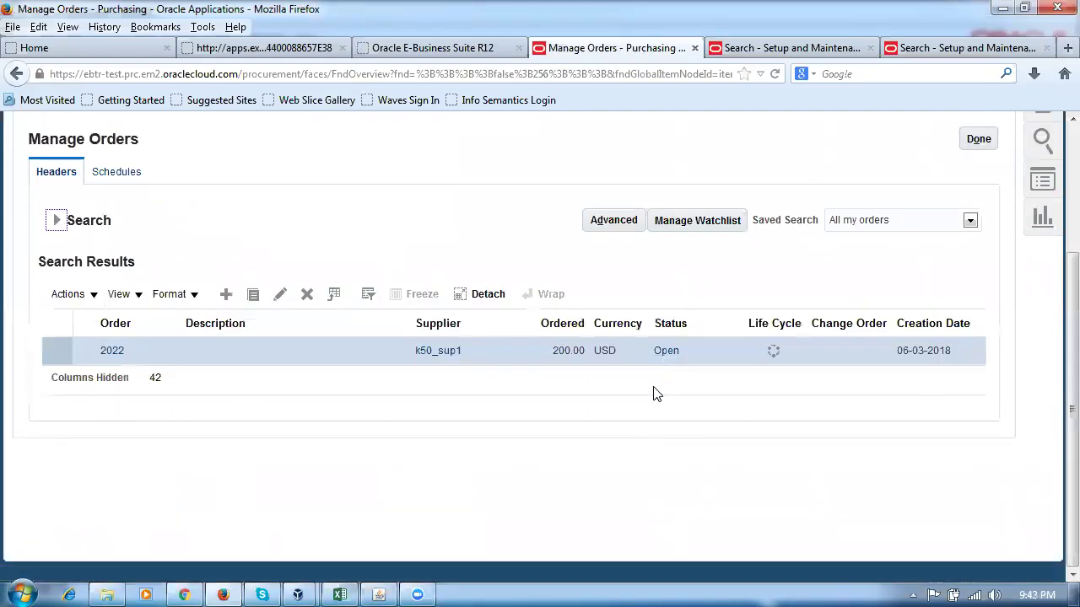
{"action": "scroll", "coordinate": [655, 393], "scroll_direction": "up", "scroll_amount": 3}
Load the Oracle home page in a new browser tab and go to Setup and Maintenance.
{"action": "left_click", "coordinate": [1063, 51]}
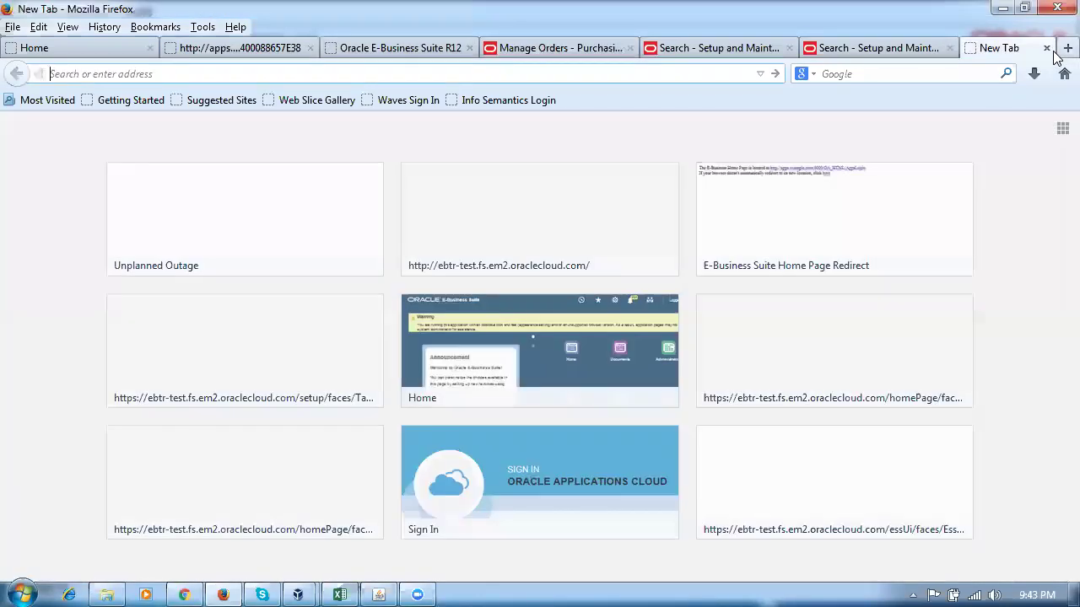
{"action": "type", "text": "e"}
{"action": "key", "text": "Return"}
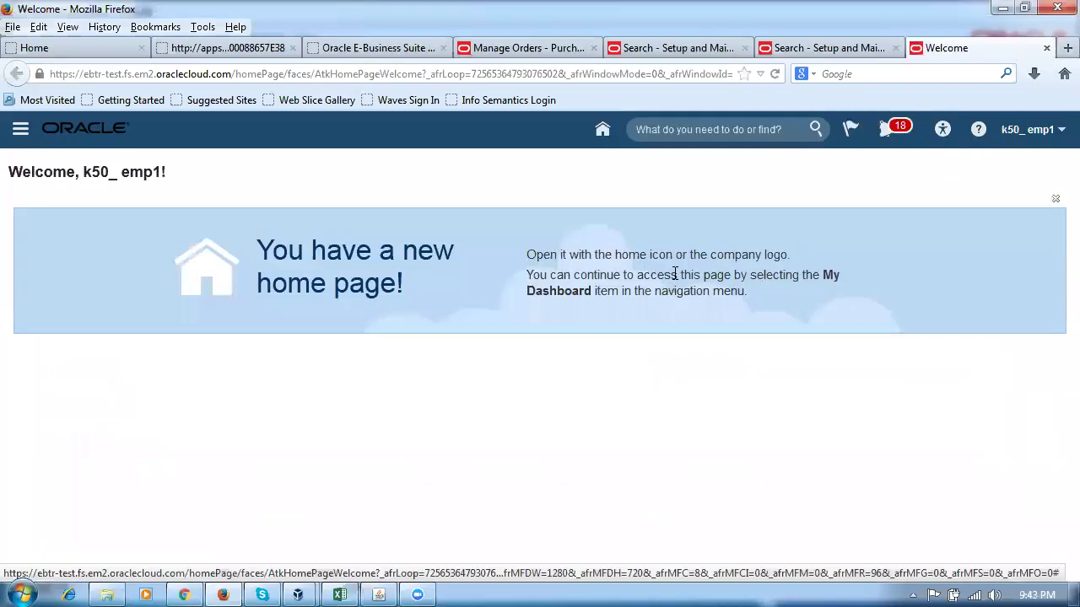
{"action": "left_click", "coordinate": [1039, 134]}
{"action": "left_click", "coordinate": [902, 350]}
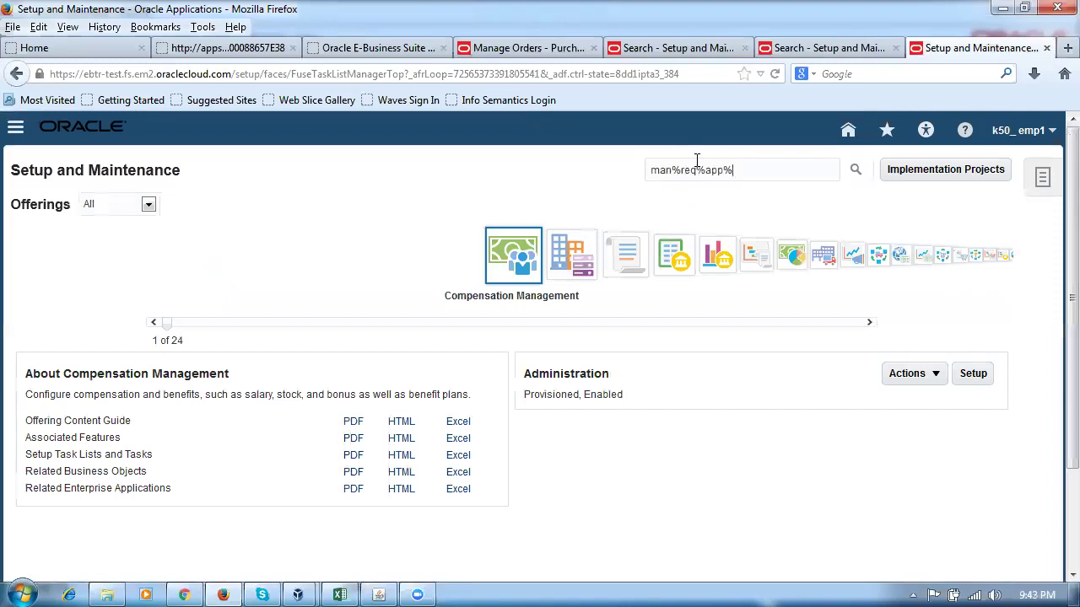
Search setup tasks for man%req%app%, open Manage Requisition Approvals and select Header Hierarchy.
{"action": "key", "text": "Return"}
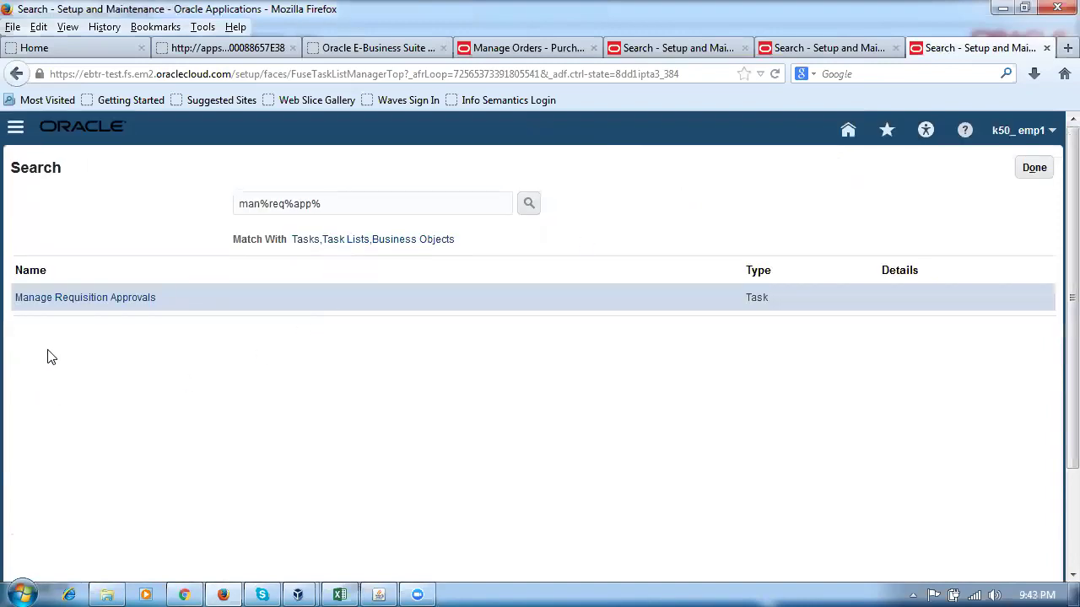
{"action": "left_click", "coordinate": [83, 304]}
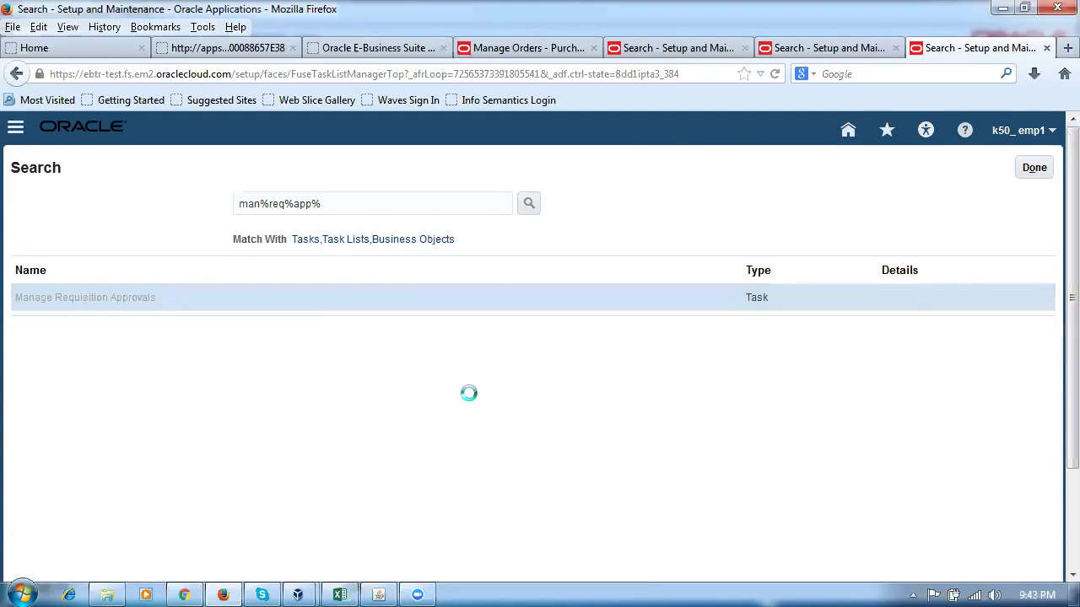
{"action": "left_click", "coordinate": [570, 362]}
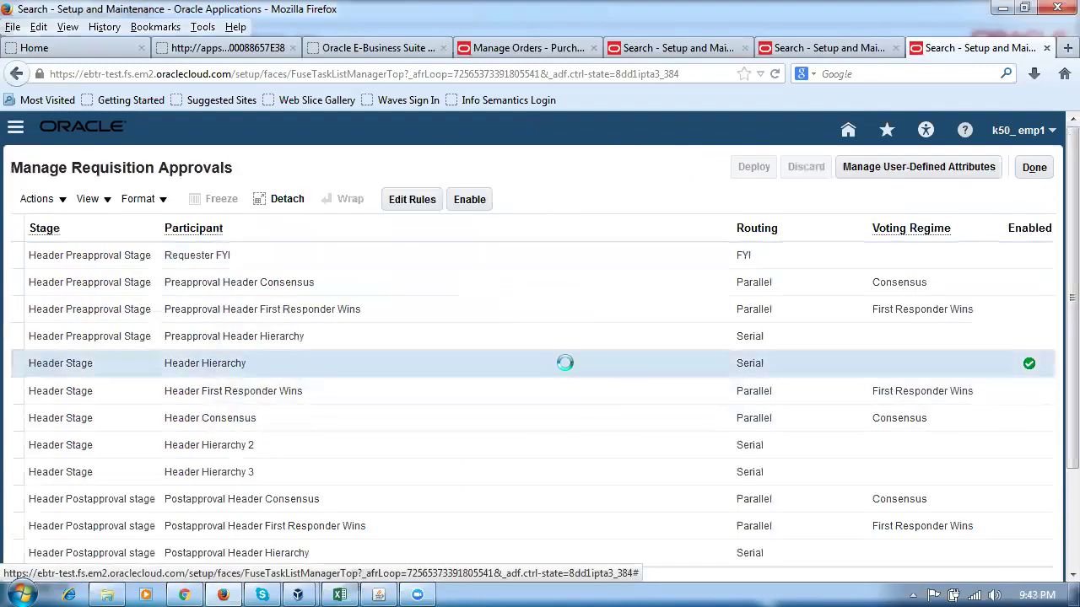
Open the Header Hierarchy approval rules and select the m45_automatic rule.
{"action": "scroll", "coordinate": [1057, 339], "scroll_direction": "down", "scroll_amount": 1}
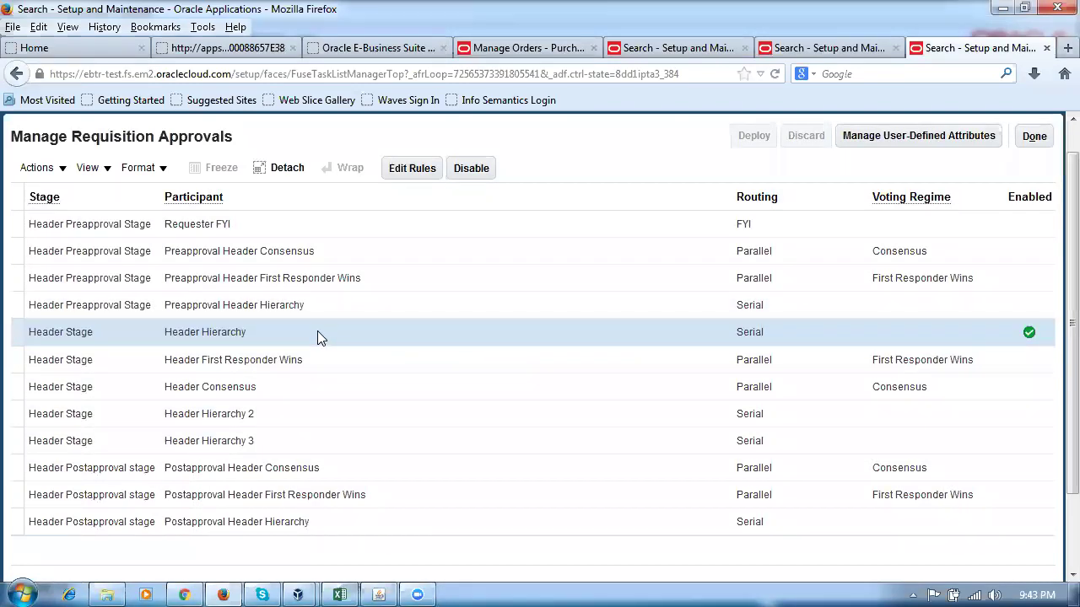
{"action": "left_click", "coordinate": [409, 169]}
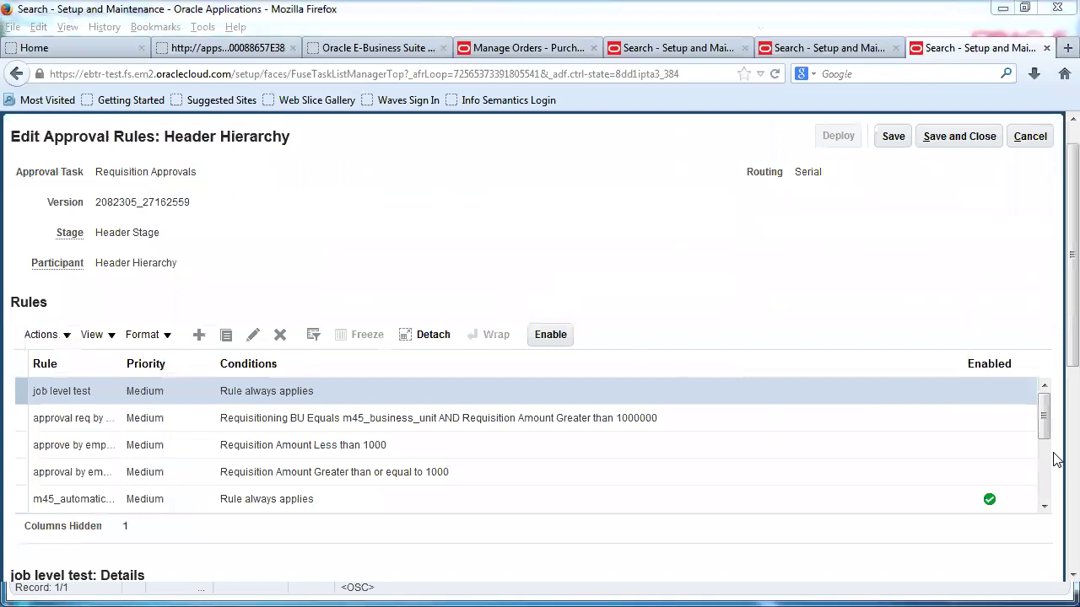
{"action": "left_click", "coordinate": [1044, 508]}
{"action": "left_click", "coordinate": [1044, 508]}
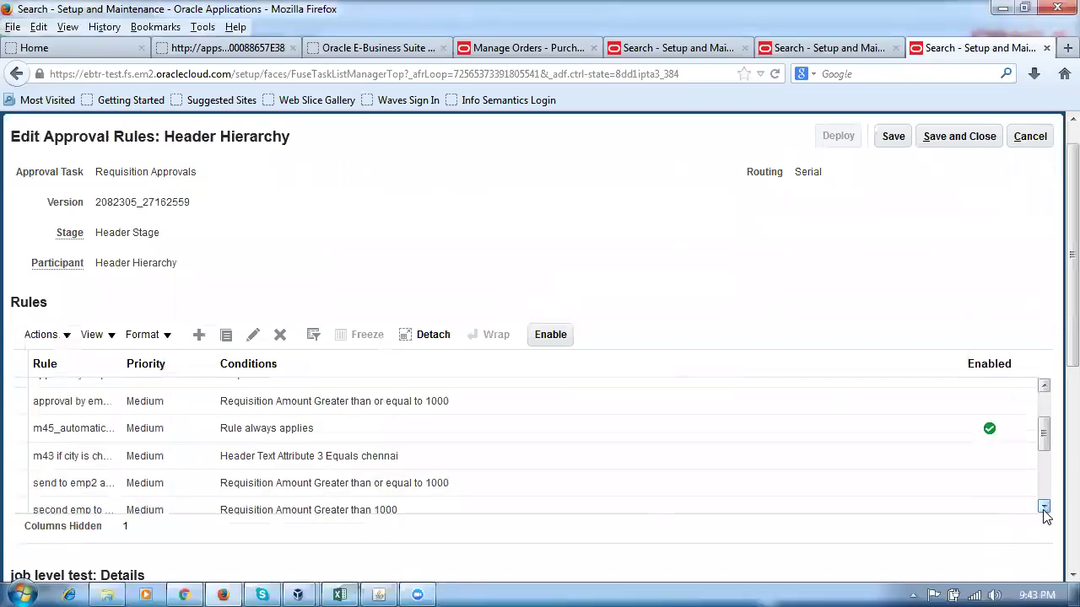
{"action": "left_click", "coordinate": [709, 427]}
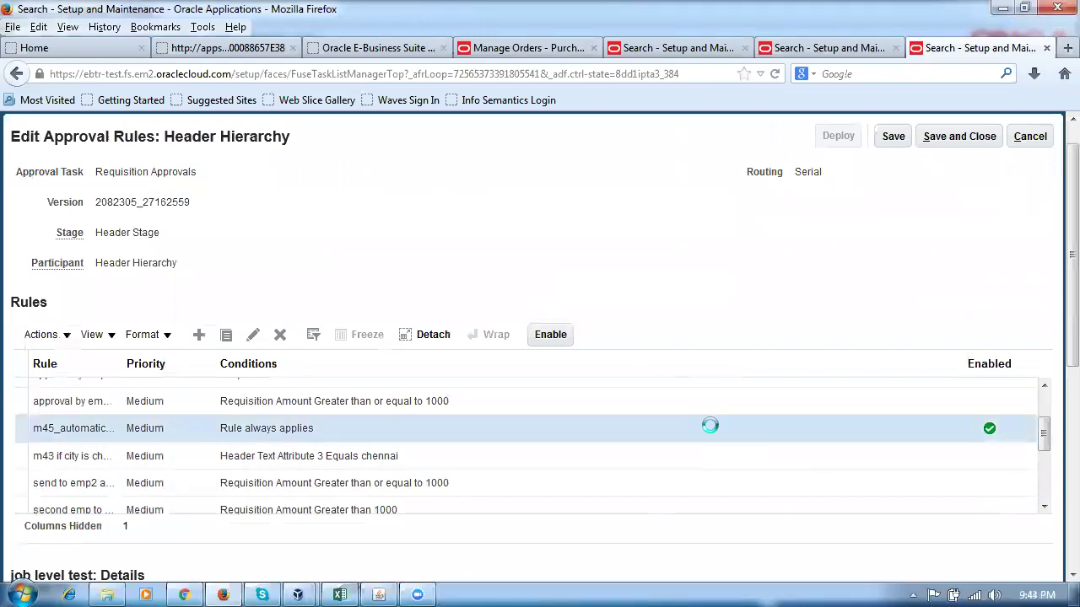
View the rule's first action, then exit the rule editor and approvals setup without saving.
{"action": "left_click_drag", "start_coordinate": [1054, 359], "coordinate": [1053, 571]}
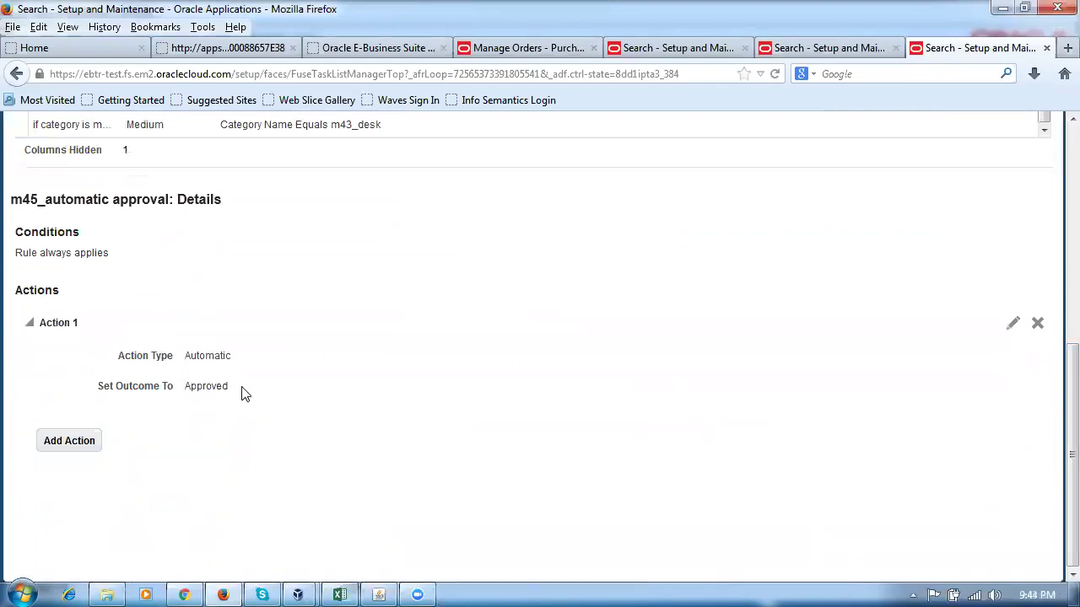
{"action": "left_click", "coordinate": [1009, 330]}
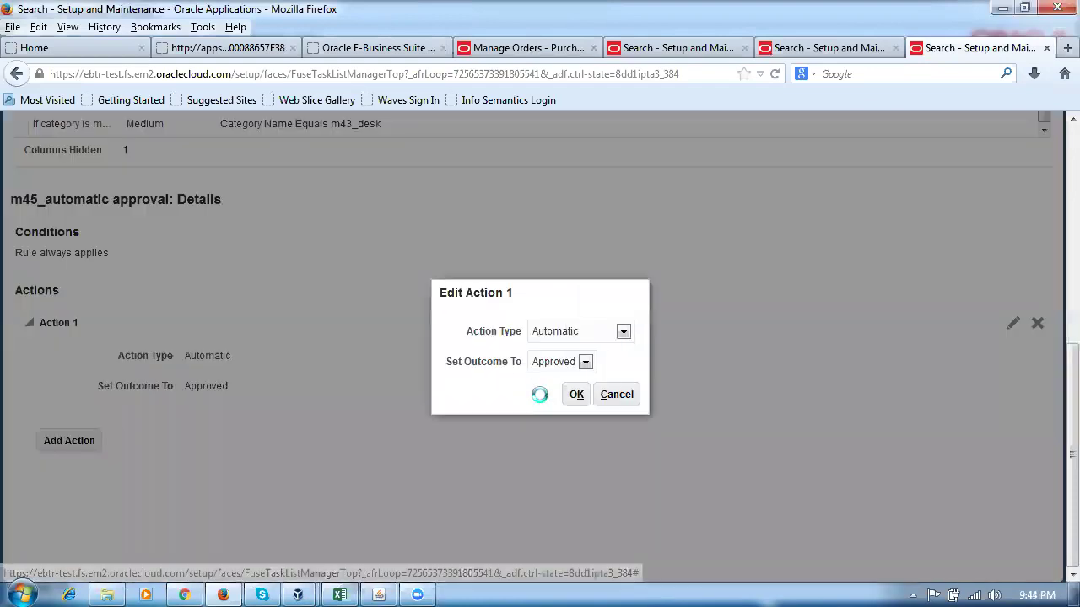
{"action": "left_click", "coordinate": [629, 394]}
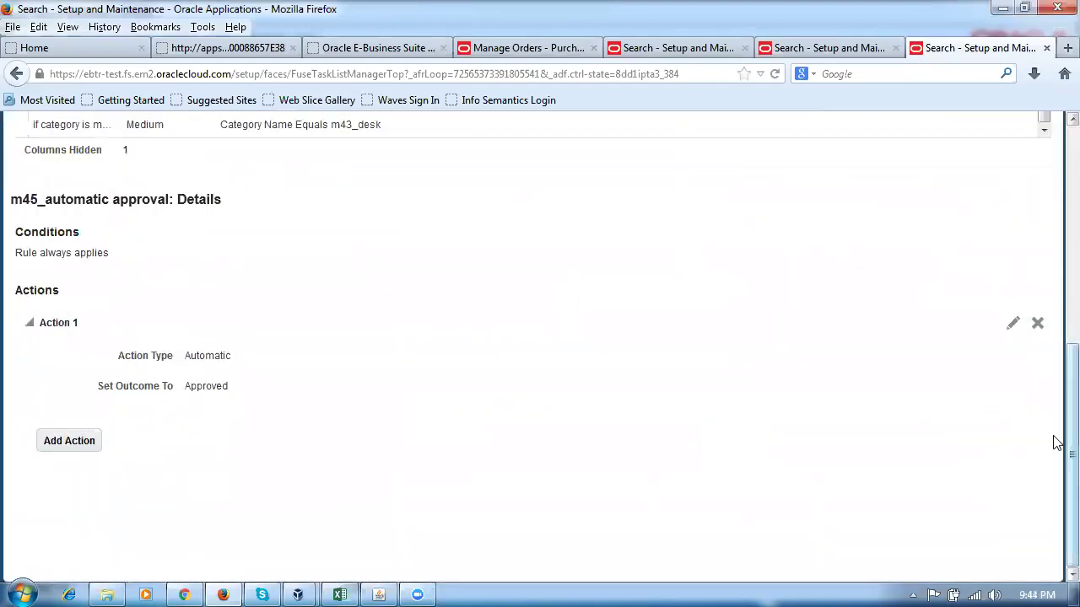
{"action": "scroll", "coordinate": [1054, 439], "scroll_direction": "up", "scroll_amount": 6}
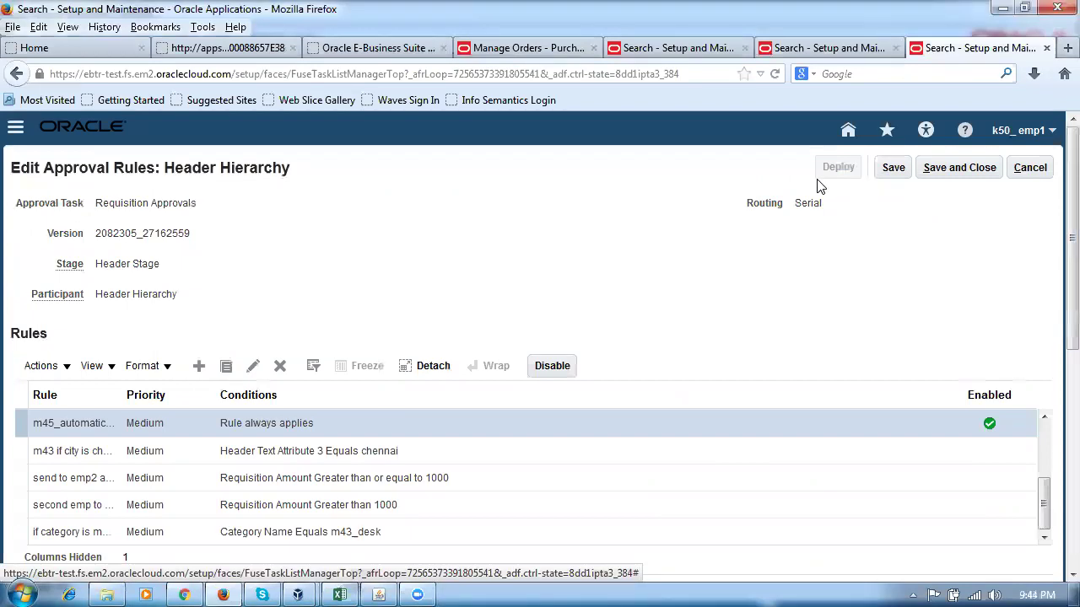
{"action": "left_click", "coordinate": [1032, 167]}
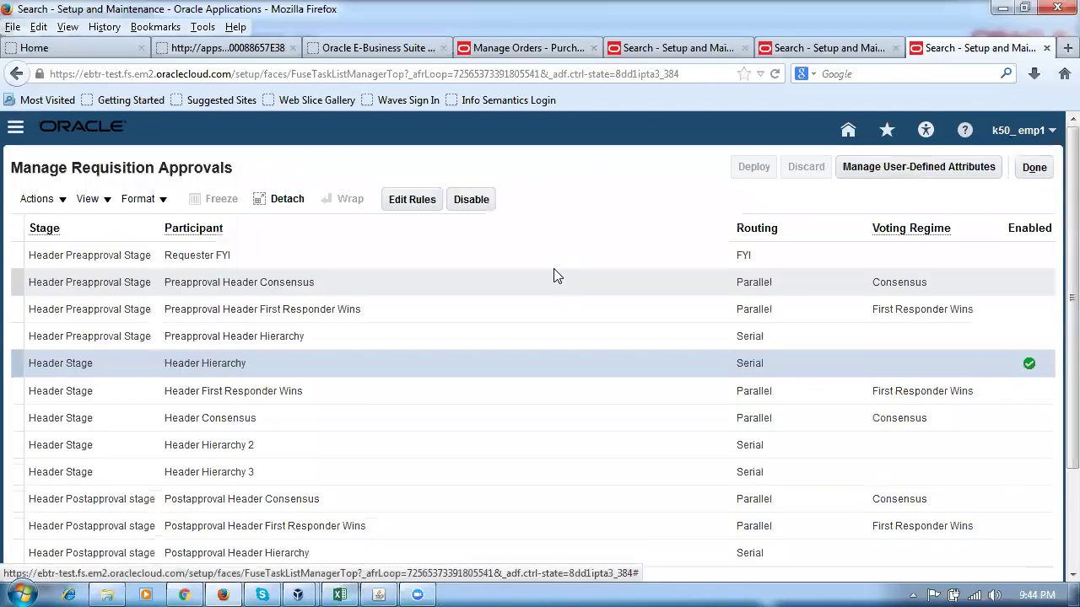
{"action": "left_click", "coordinate": [1032, 167]}
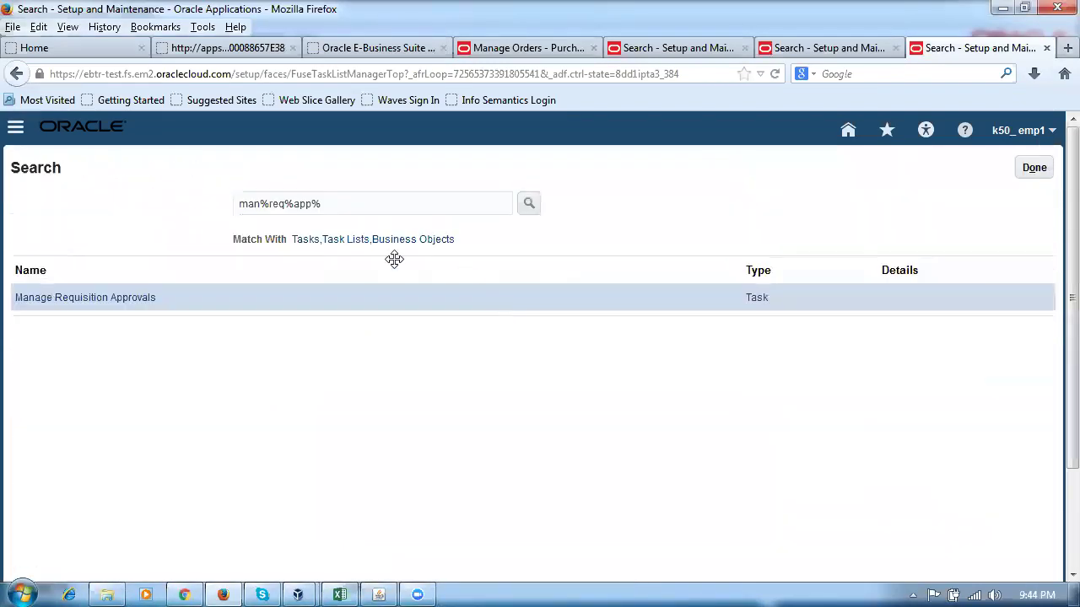
Search 'man%doc%a', view Terms Approval Serial in Manage Purchasing Document Approvals, then return to Manage Orders.
{"action": "left_click_drag", "start_coordinate": [359, 205], "coordinate": [54, 234]}
{"action": "type", "text": "man"}
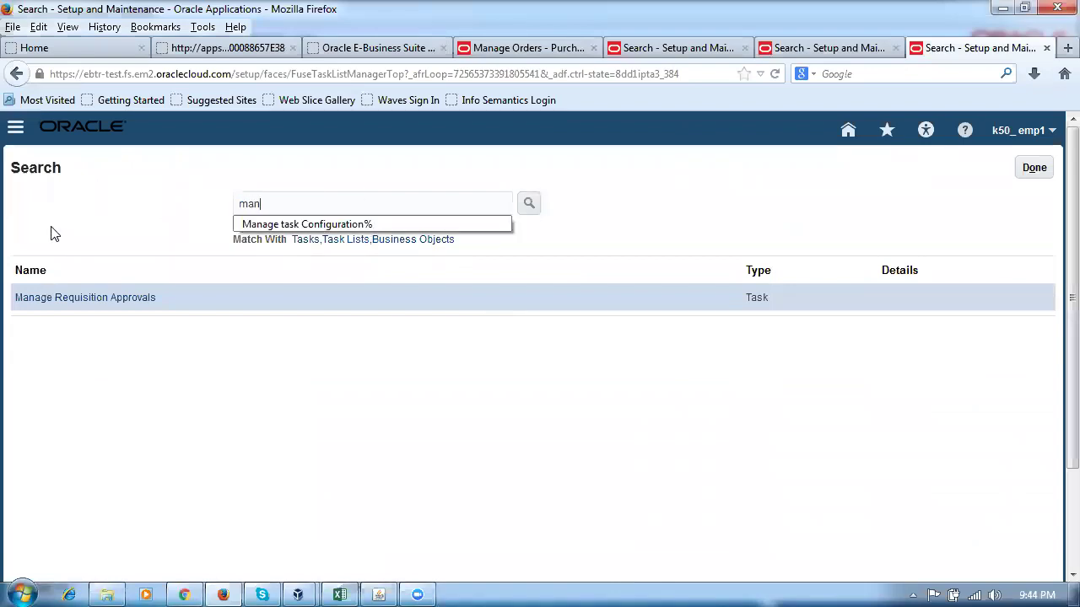
{"action": "type", "text": "%doc%app%"}
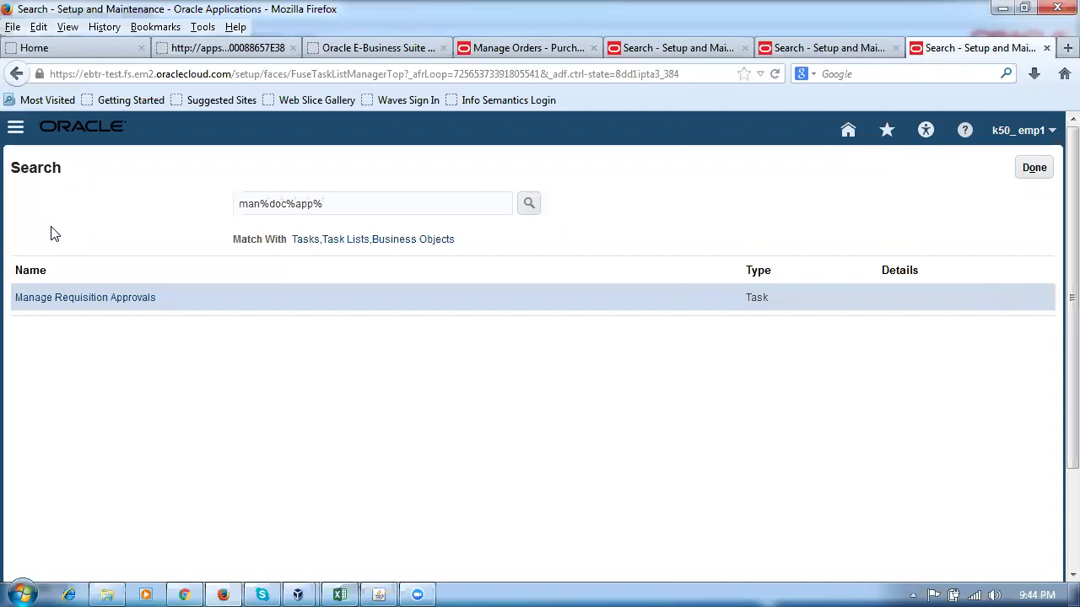
{"action": "key", "text": "Return"}
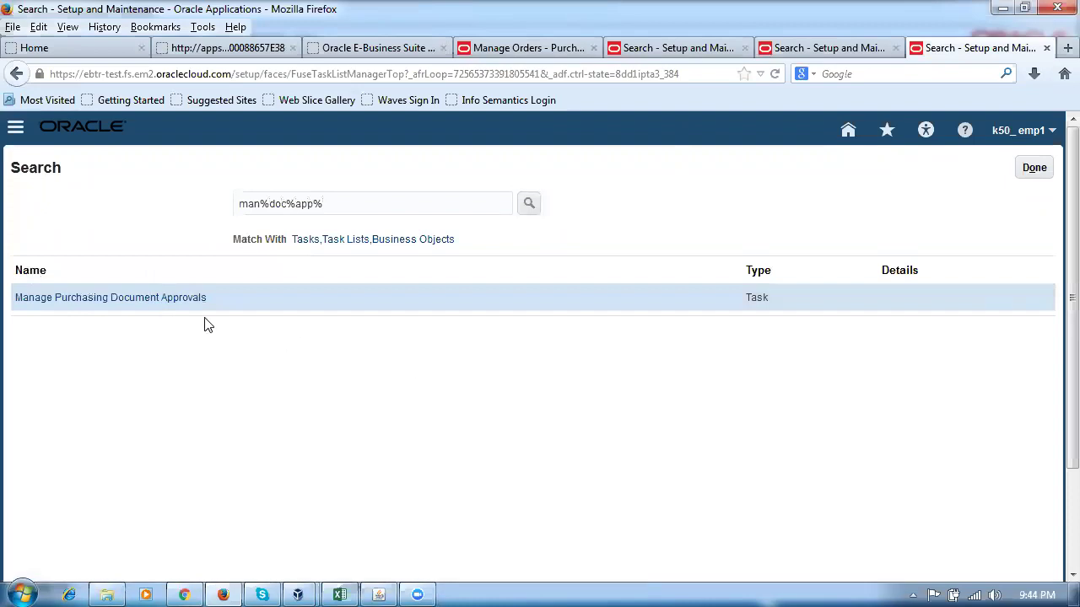
{"action": "left_click", "coordinate": [181, 301]}
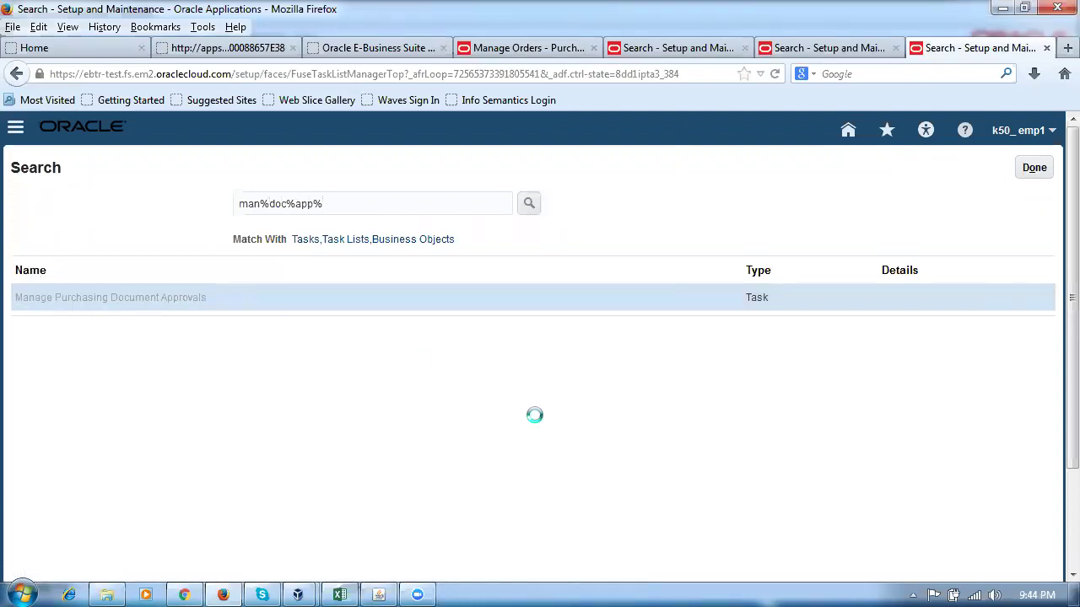
{"action": "left_click", "coordinate": [615, 390]}
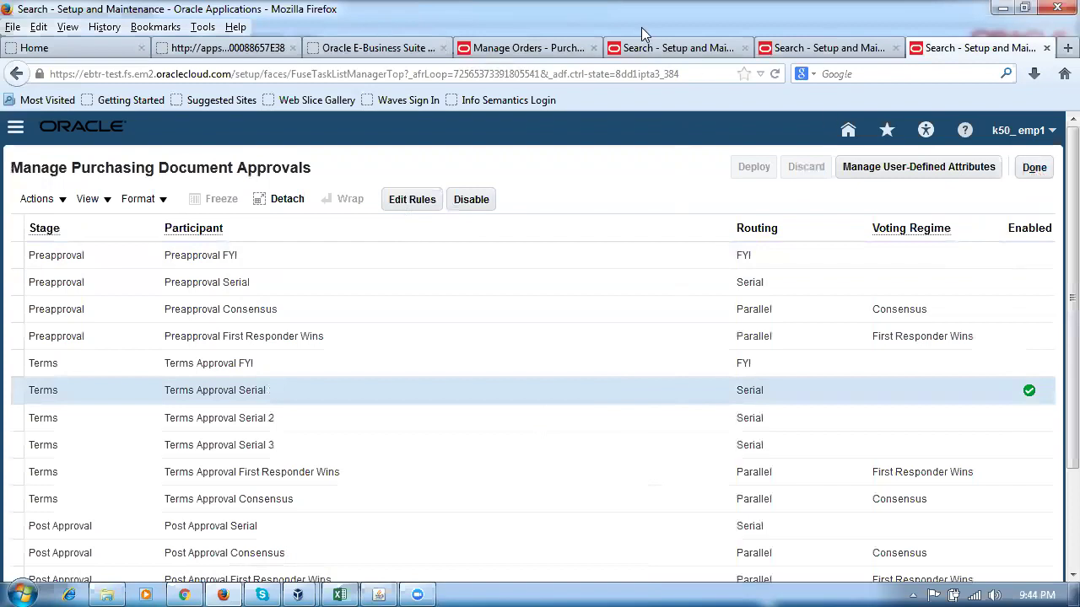
{"action": "left_click", "coordinate": [523, 48]}
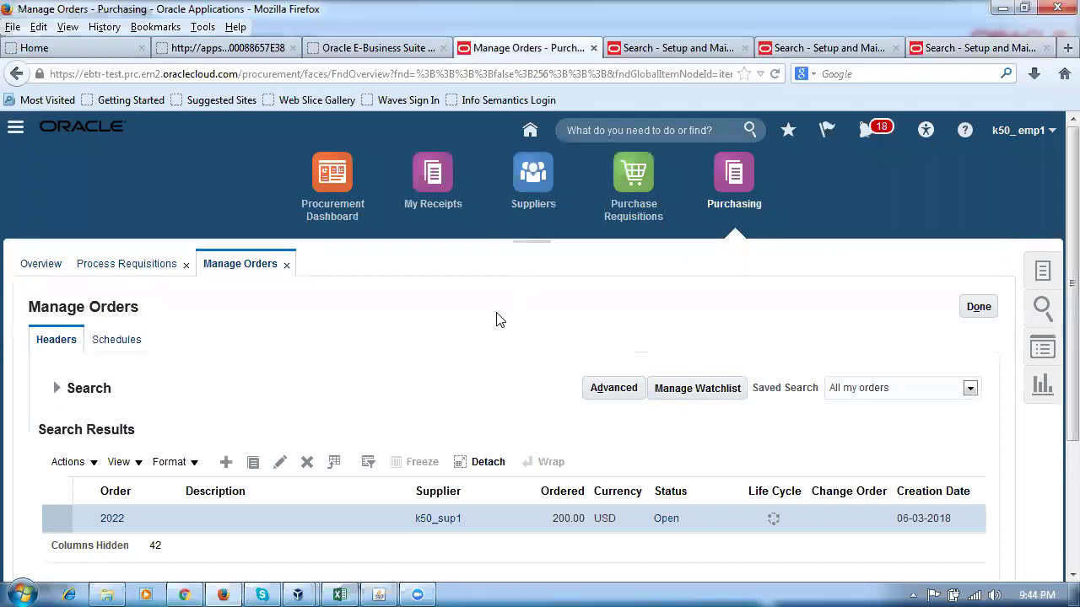
Open purchase order 2022 and review its details down to the n101_item1 line totalling 200.00 USD.
{"action": "scroll", "coordinate": [1054, 405], "scroll_direction": "down", "scroll_amount": 3}
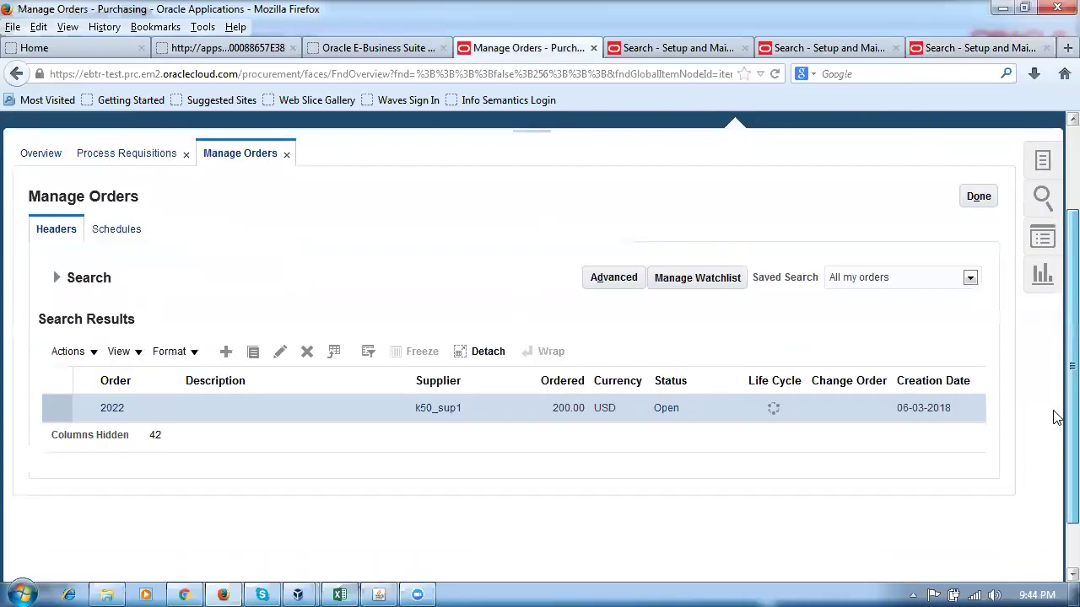
{"action": "scroll", "coordinate": [1057, 417], "scroll_direction": "down", "scroll_amount": 1}
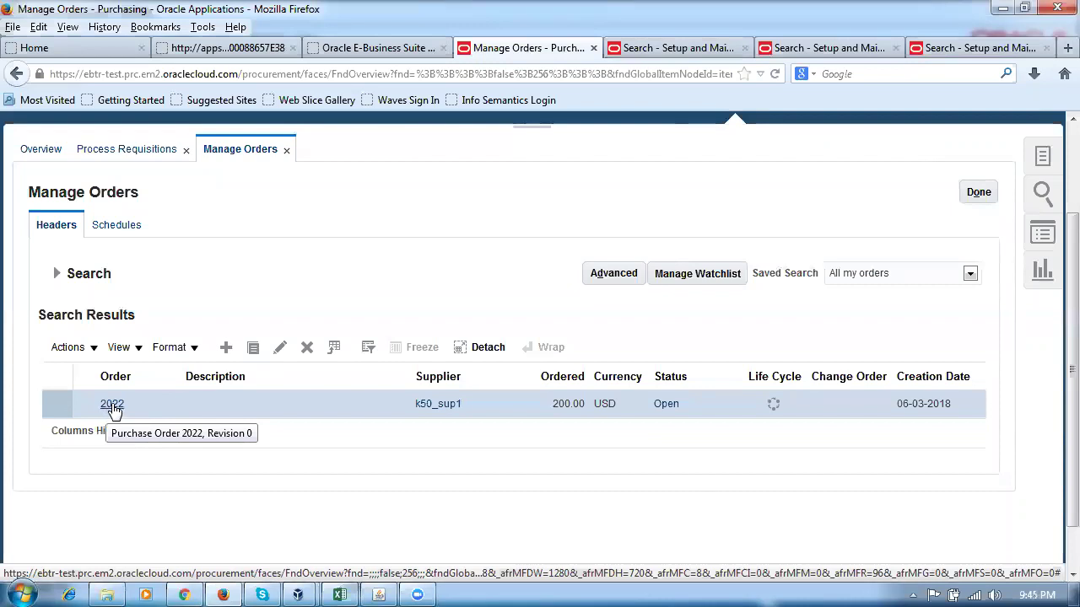
{"action": "left_click", "coordinate": [114, 409]}
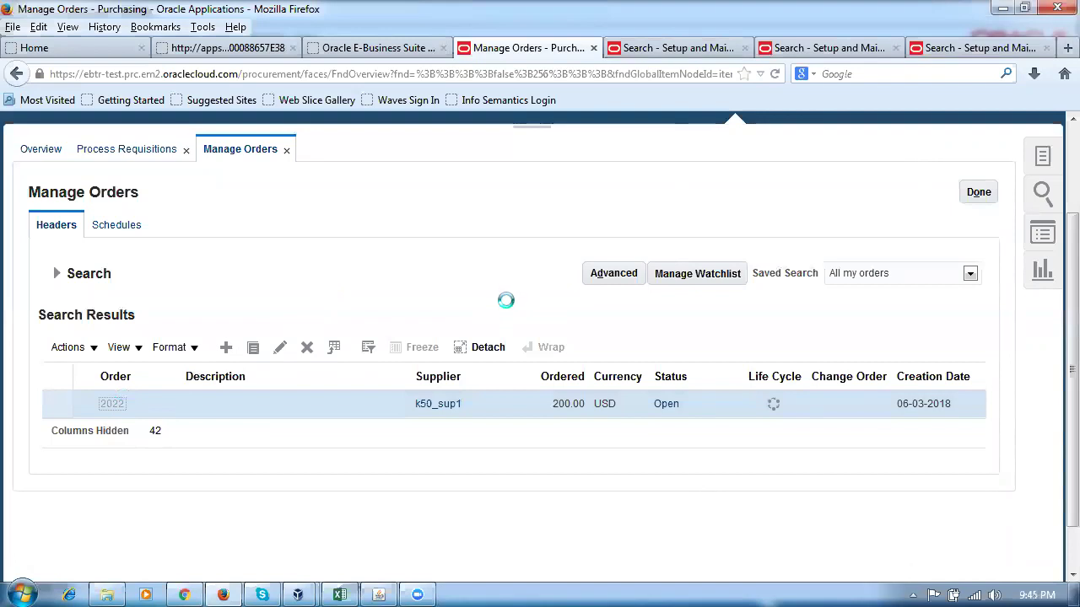
{"action": "scroll", "coordinate": [570, 352], "scroll_direction": "down", "scroll_amount": 4}
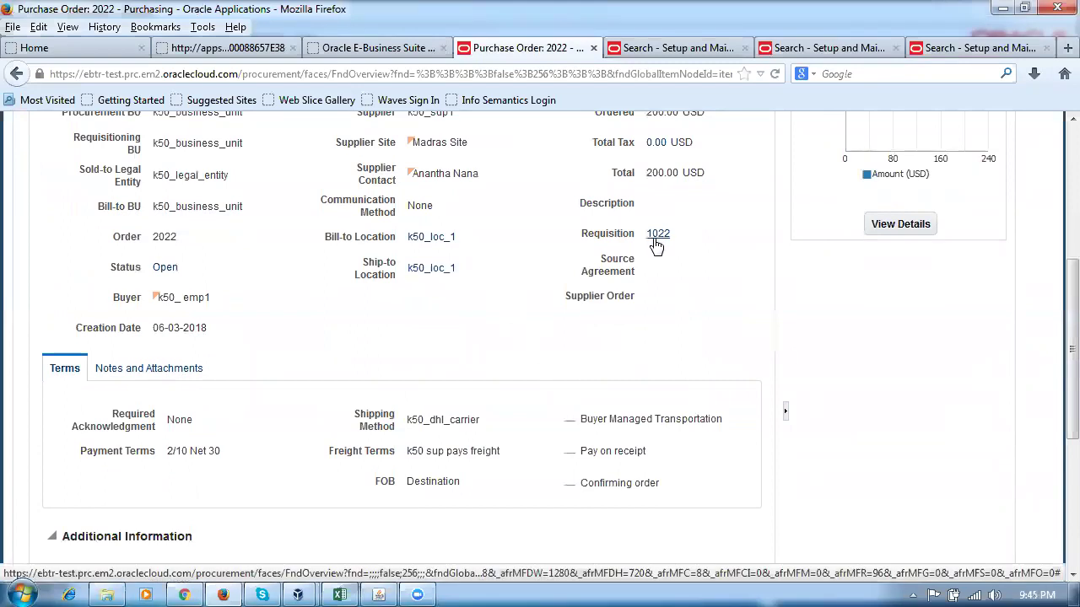
{"action": "scroll", "coordinate": [595, 354], "scroll_direction": "down", "scroll_amount": 4}
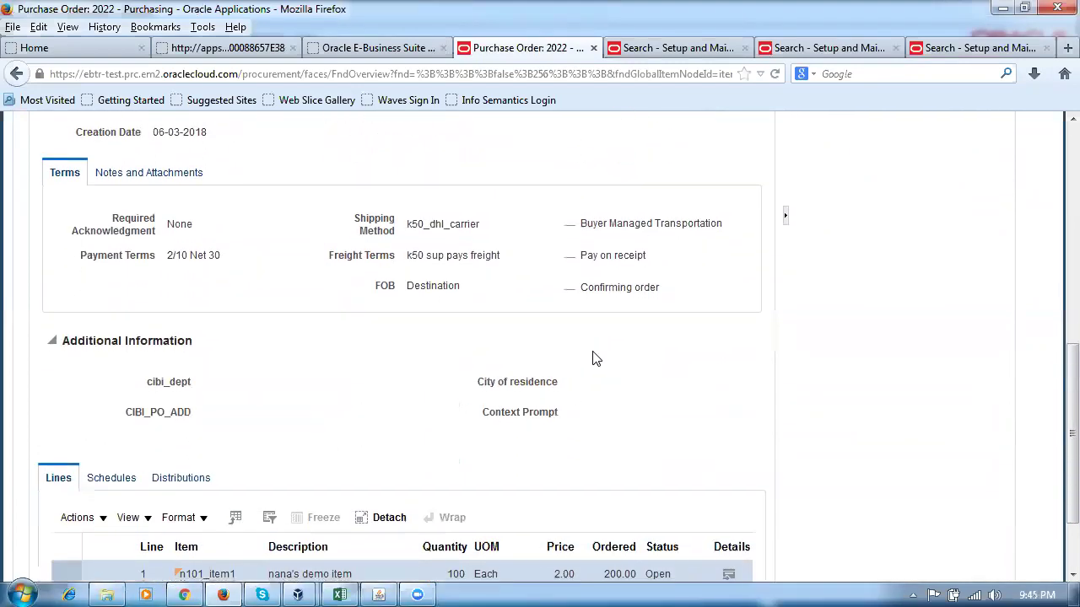
{"action": "scroll", "coordinate": [594, 358], "scroll_direction": "down", "scroll_amount": 2}
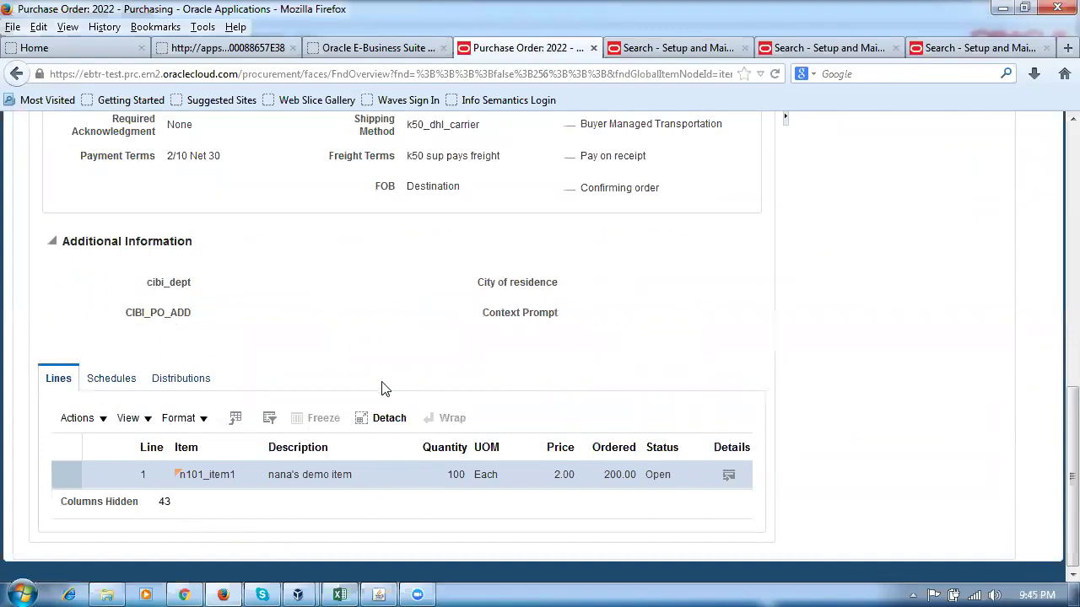
{"action": "scroll", "coordinate": [379, 390], "scroll_direction": "up", "scroll_amount": 10}
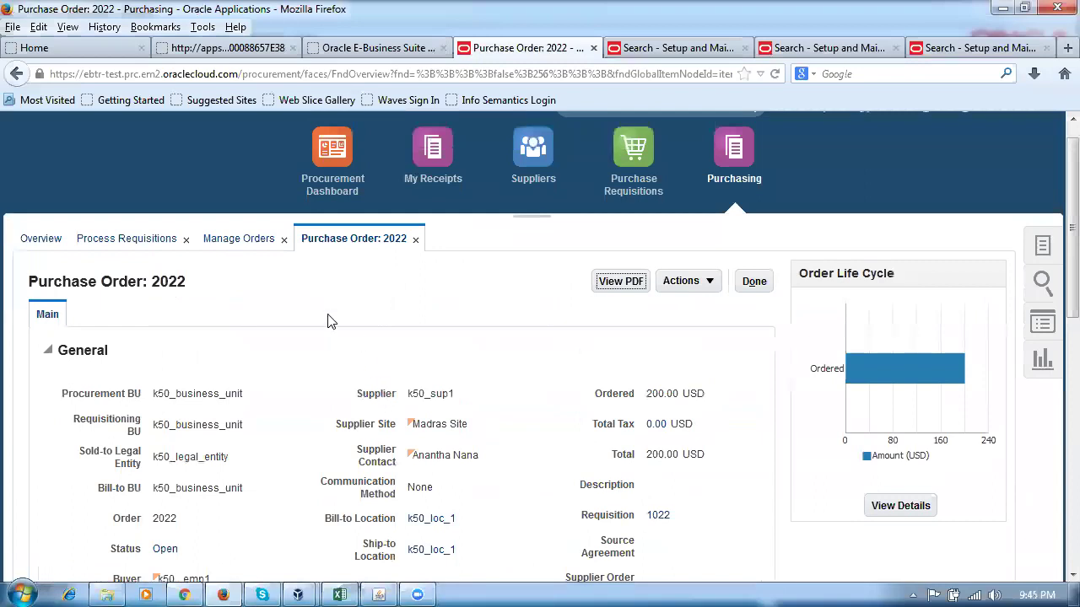
{"action": "left_click", "coordinate": [705, 285]}
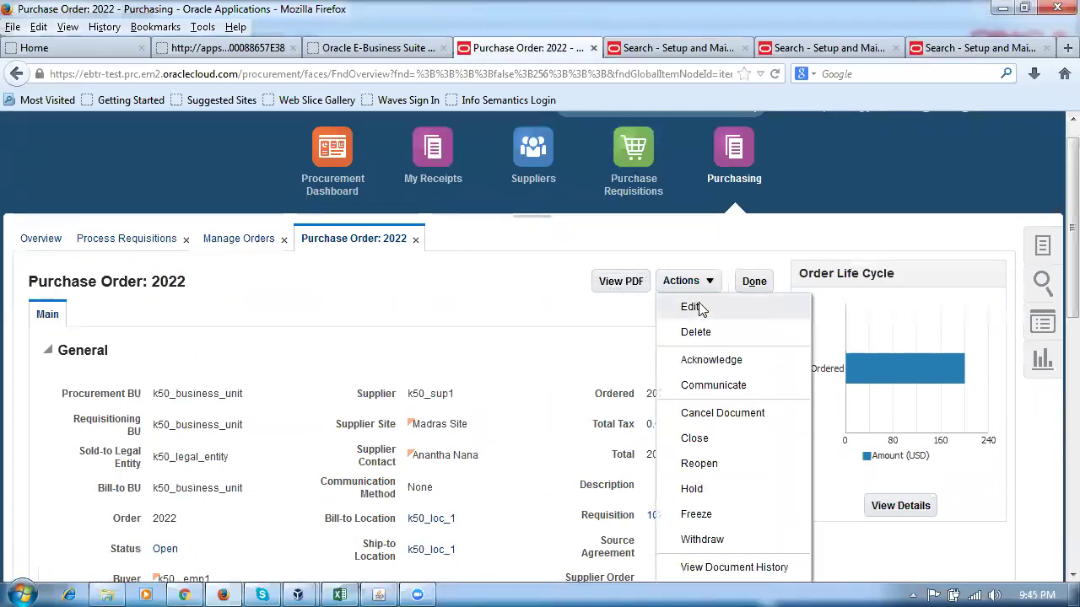
Edit purchase order 2022 as change order 1 with description 'Change of Rec. Routing'.
{"action": "left_click", "coordinate": [692, 307]}
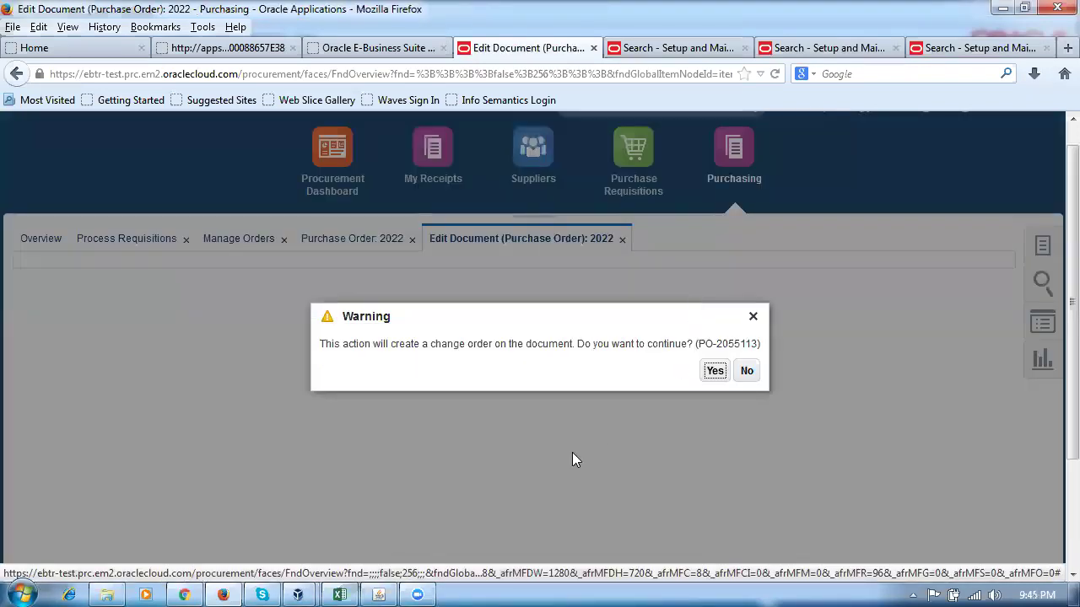
{"action": "left_click_drag", "start_coordinate": [357, 344], "coordinate": [585, 340]}
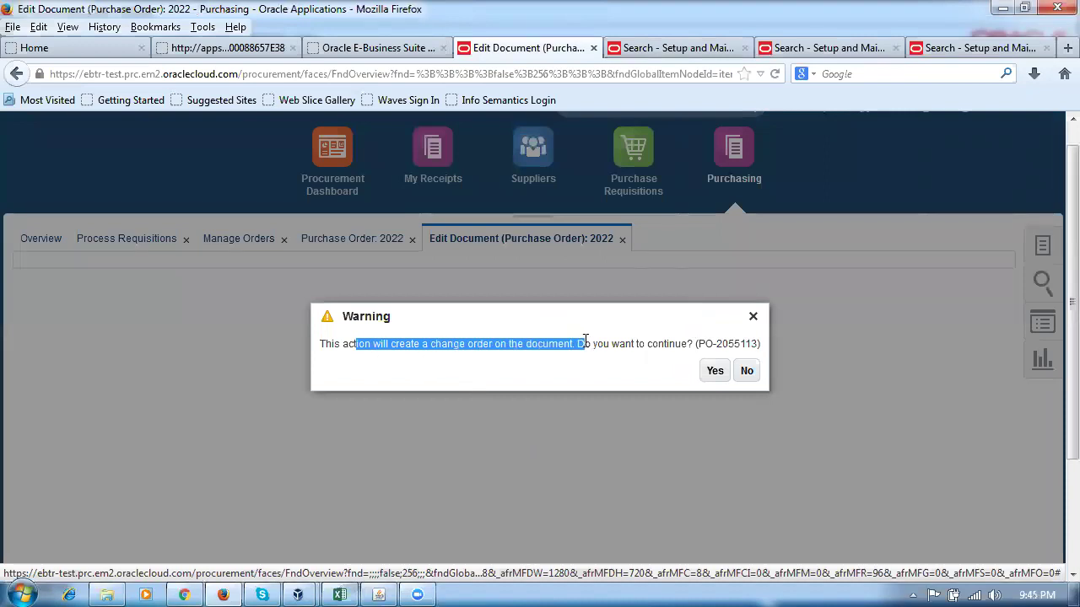
{"action": "left_click", "coordinate": [717, 379]}
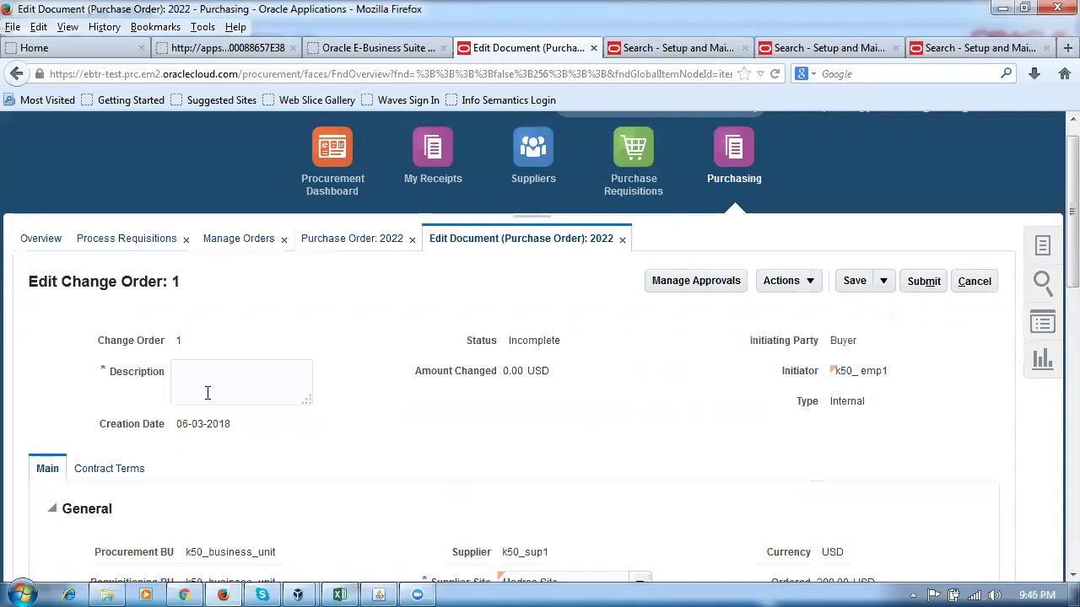
{"action": "type", "text": "Change of Rec. Routing"}
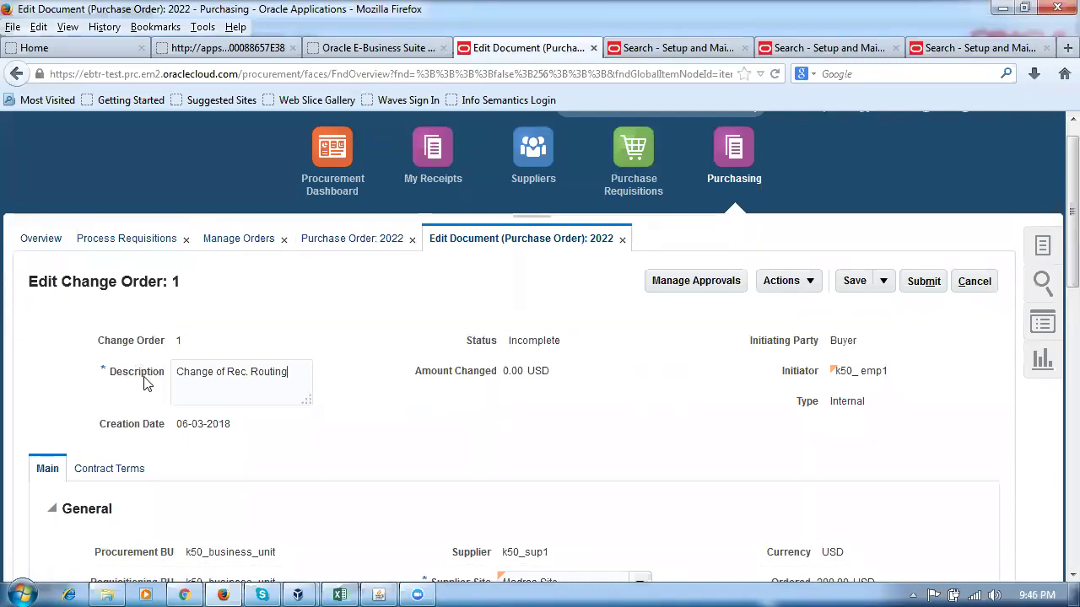
{"action": "left_click_drag", "start_coordinate": [289, 372], "coordinate": [156, 380]}
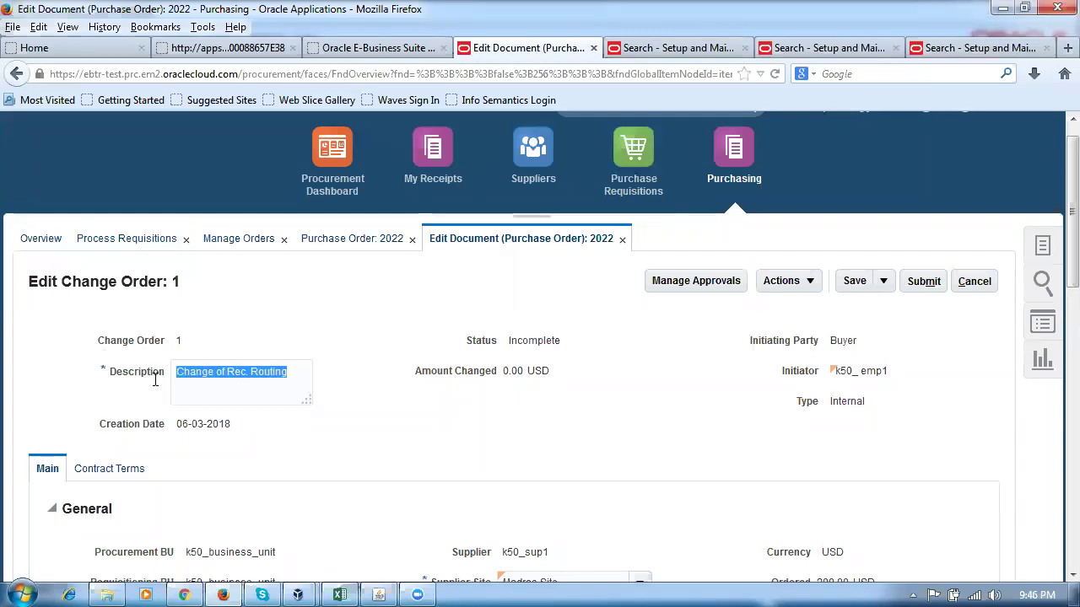
Show the change order's schedules and open schedule 1 (100 Each, k50_loc_1) for editing.
{"action": "left_click", "coordinate": [431, 428]}
{"action": "scroll", "coordinate": [428, 402], "scroll_direction": "down", "scroll_amount": 10}
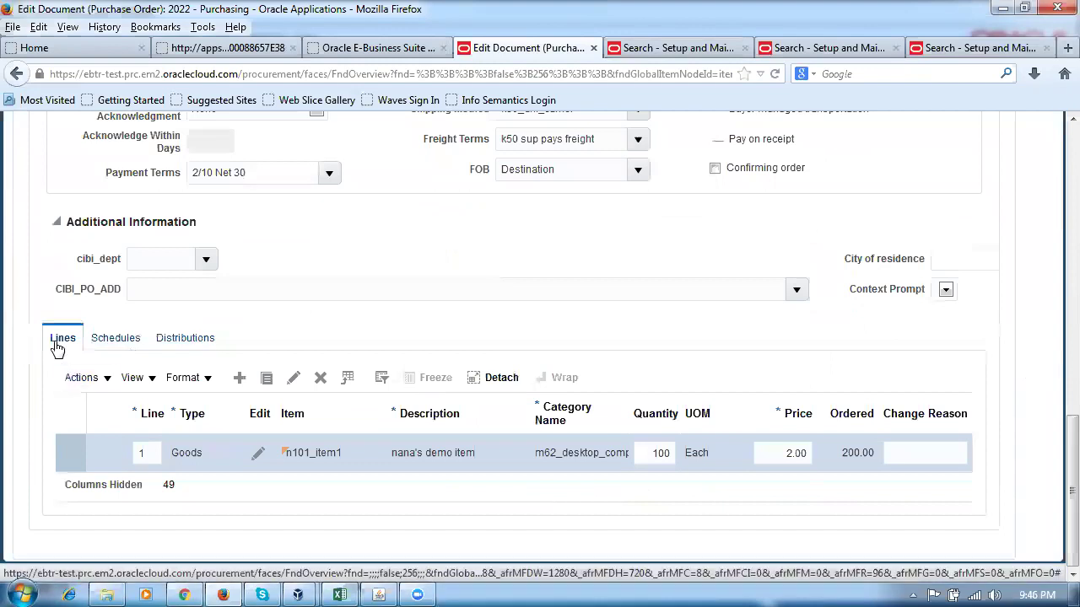
{"action": "left_click", "coordinate": [118, 339]}
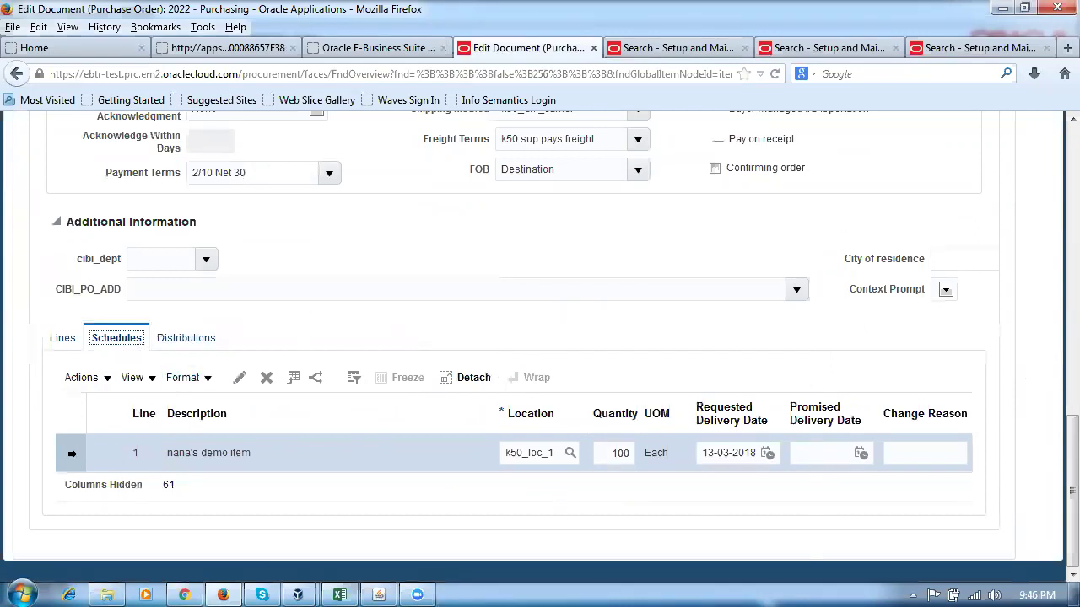
{"action": "left_click", "coordinate": [74, 453]}
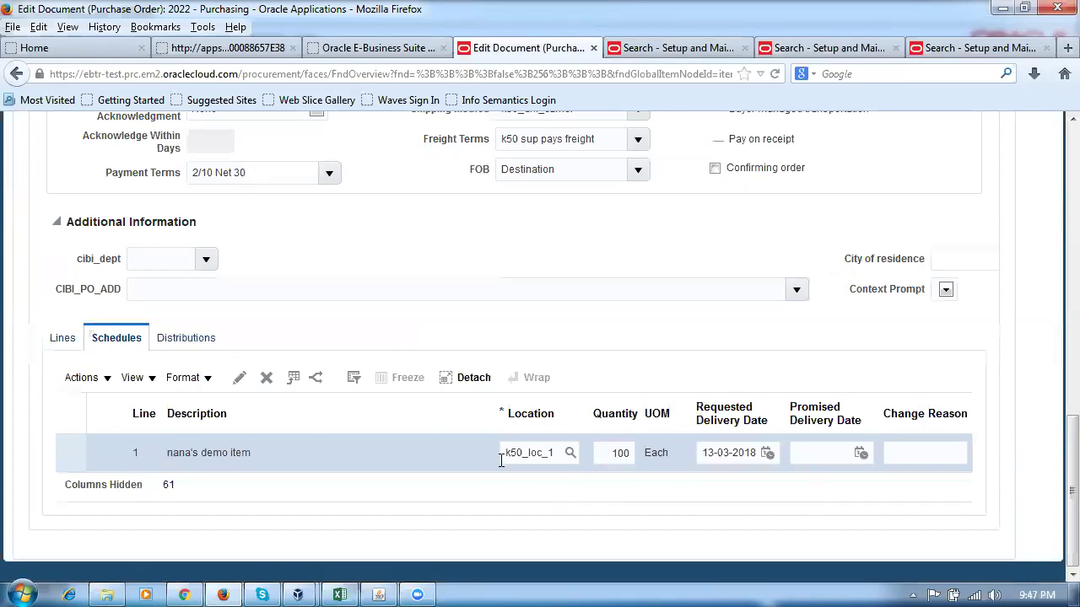
{"action": "left_click", "coordinate": [240, 377]}
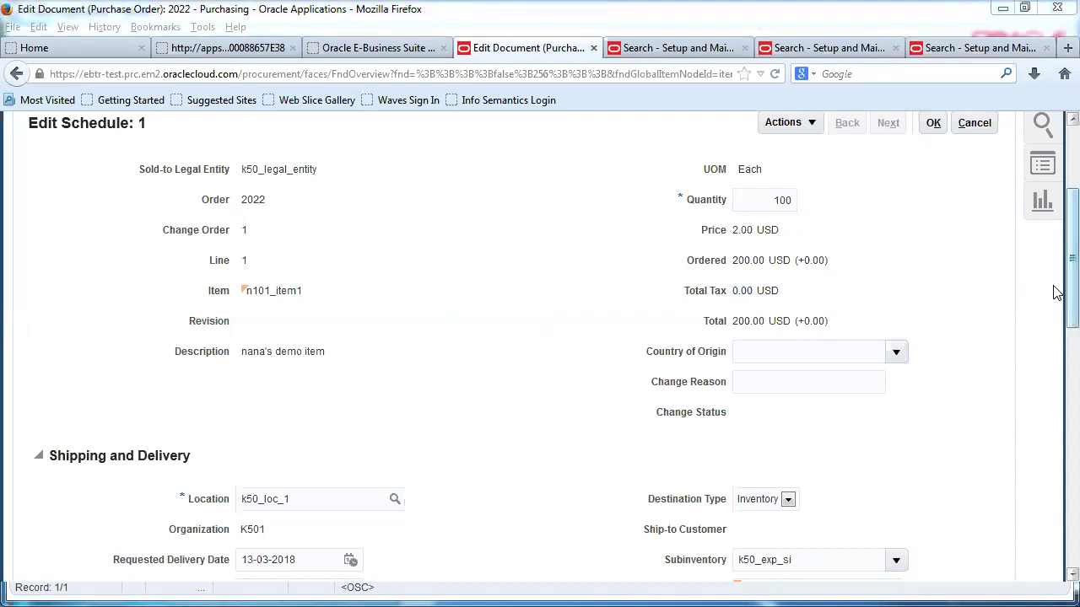
Set schedule 1's Receipt Routing to Standard receipt and review the receiving tolerance fields.
{"action": "scroll", "coordinate": [1056, 277], "scroll_direction": "up", "scroll_amount": 3}
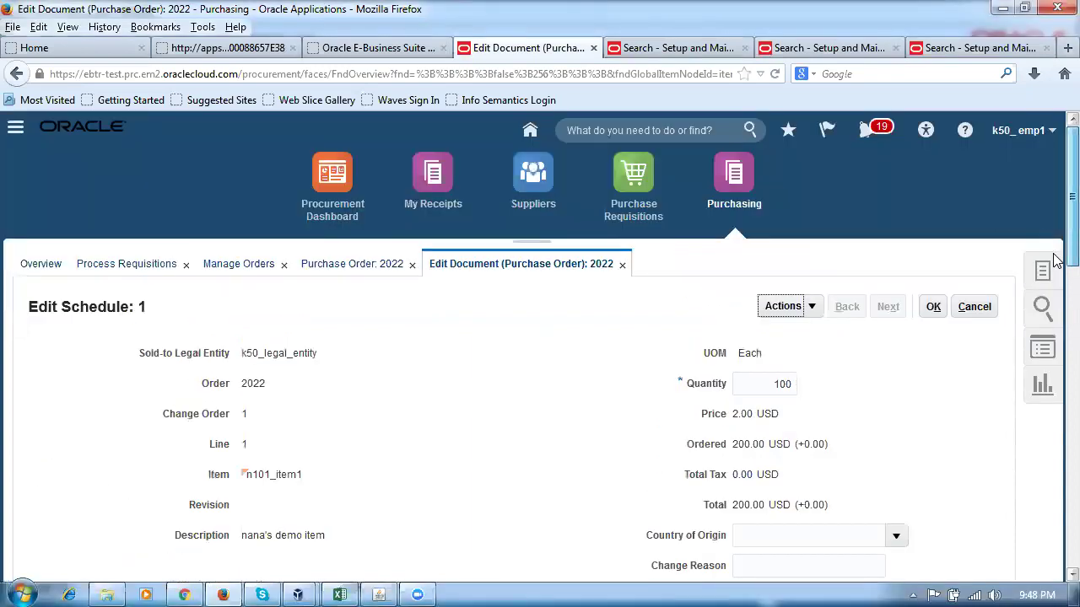
{"action": "scroll", "coordinate": [1053, 262], "scroll_direction": "down", "scroll_amount": 3}
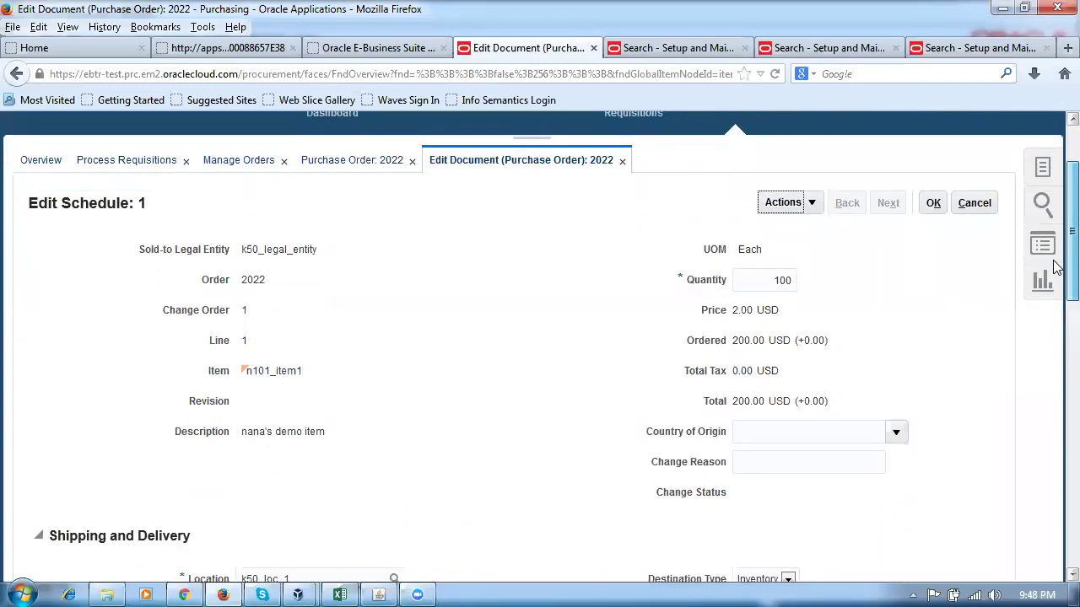
{"action": "scroll", "coordinate": [1053, 266], "scroll_direction": "down", "scroll_amount": 1}
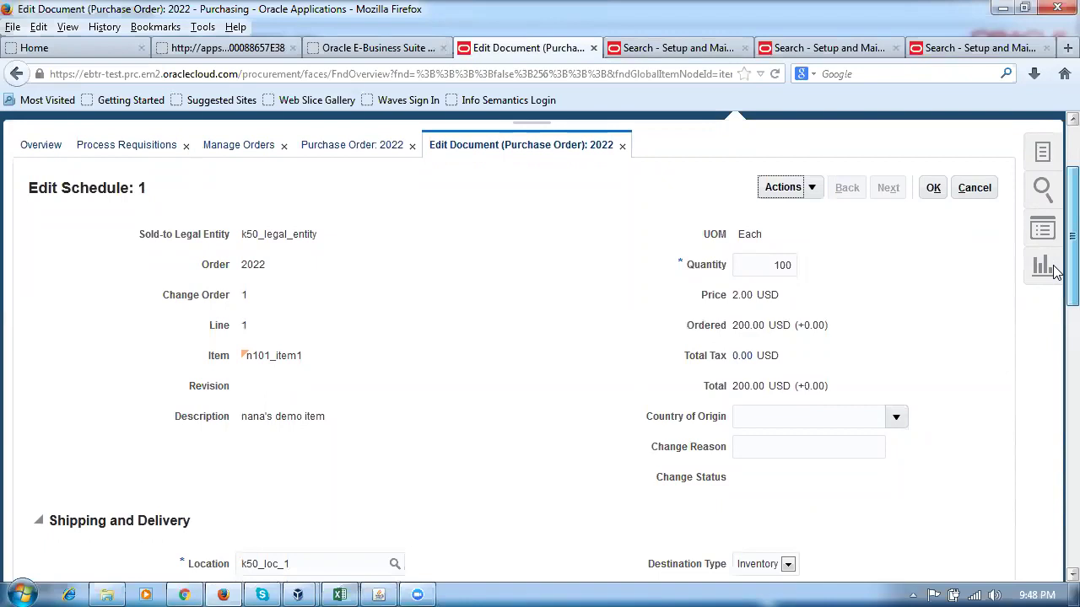
{"action": "scroll", "coordinate": [1052, 271], "scroll_direction": "down", "scroll_amount": 1}
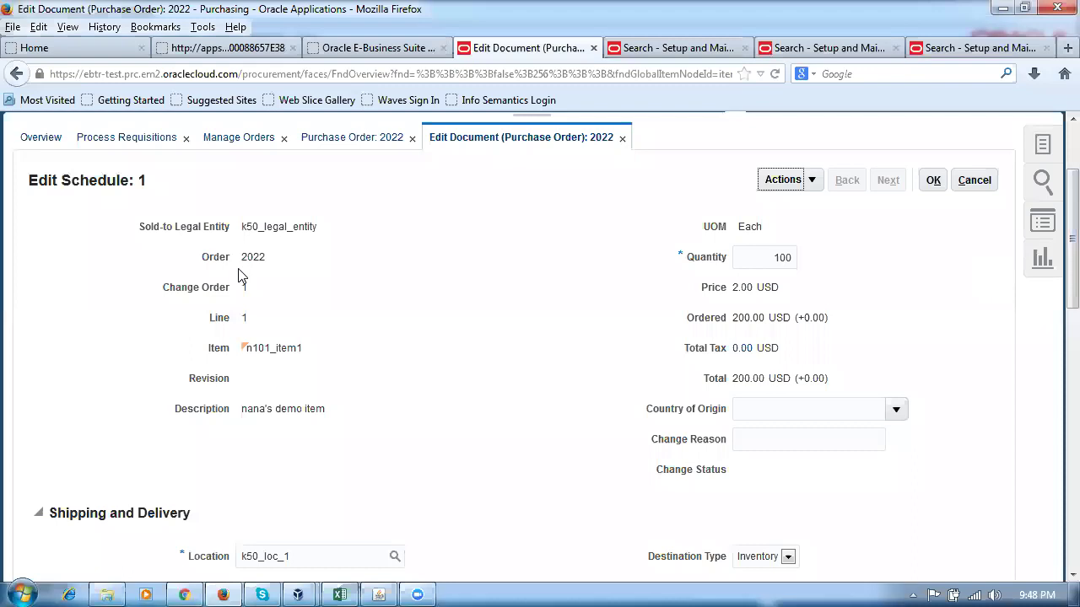
{"action": "left_click_drag", "start_coordinate": [1054, 295], "coordinate": [1054, 489]}
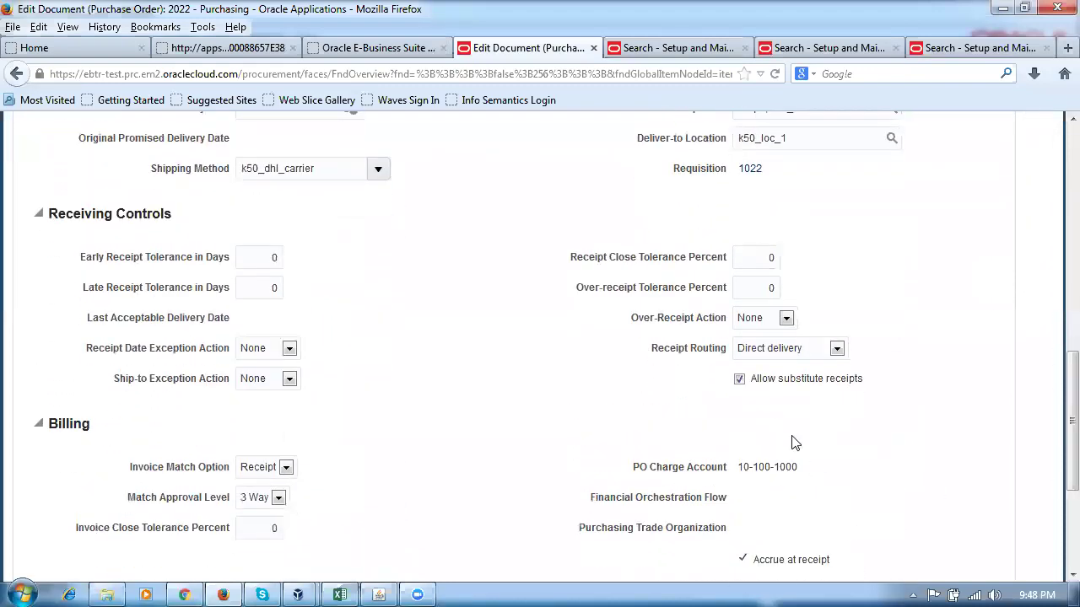
{"action": "left_click", "coordinate": [772, 352]}
{"action": "left_click", "coordinate": [776, 393]}
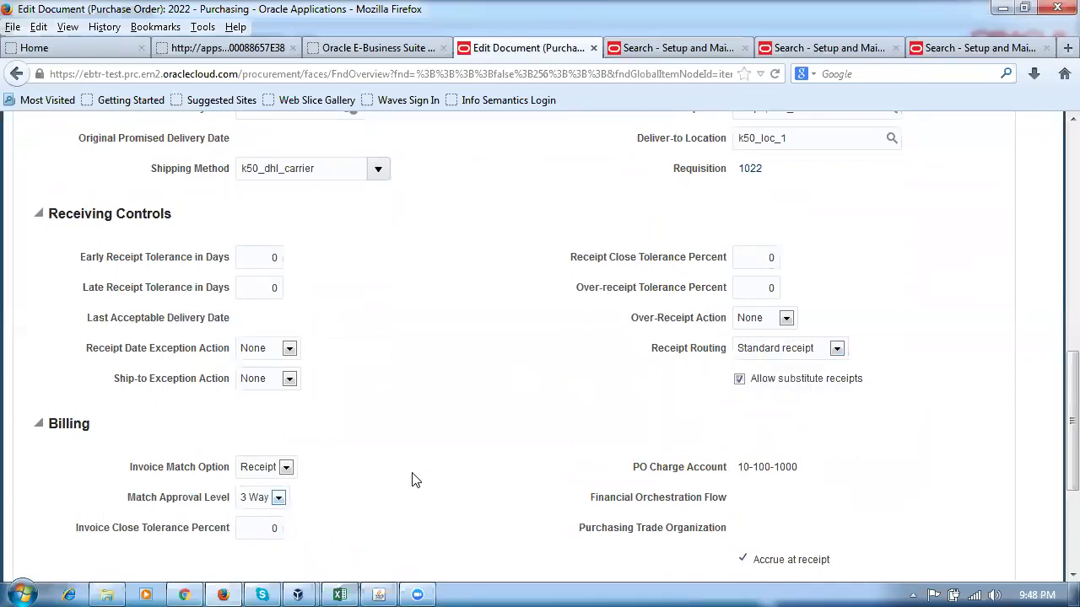
{"action": "scroll", "coordinate": [410, 490], "scroll_direction": "up", "scroll_amount": 5}
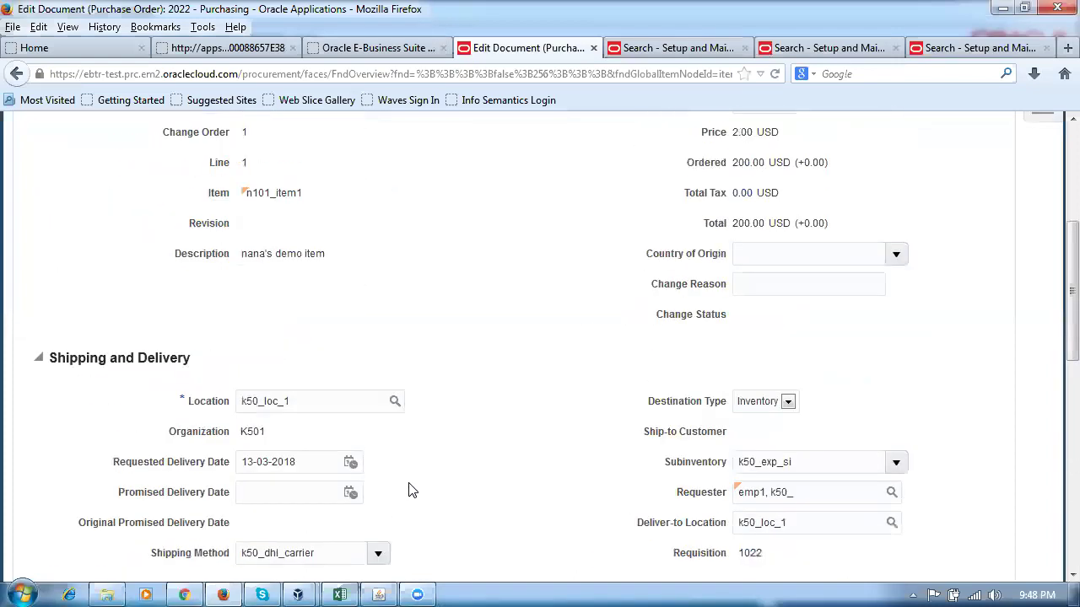
{"action": "scroll", "coordinate": [410, 490], "scroll_direction": "down", "scroll_amount": 4}
{"action": "scroll", "coordinate": [410, 495], "scroll_direction": "down", "scroll_amount": 2}
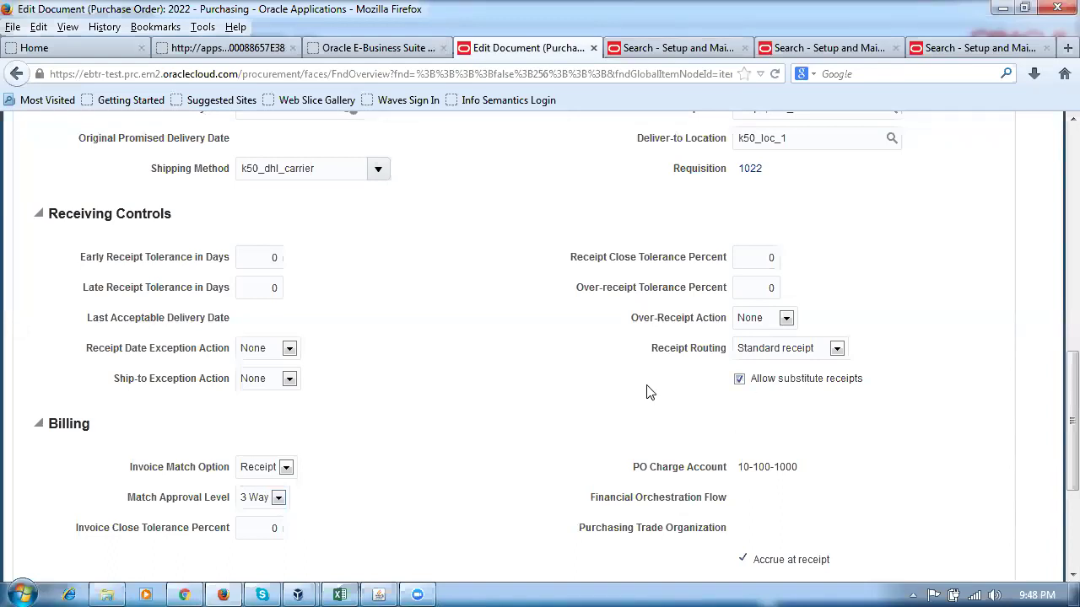
{"action": "scroll", "coordinate": [637, 399], "scroll_direction": "up", "scroll_amount": 10}
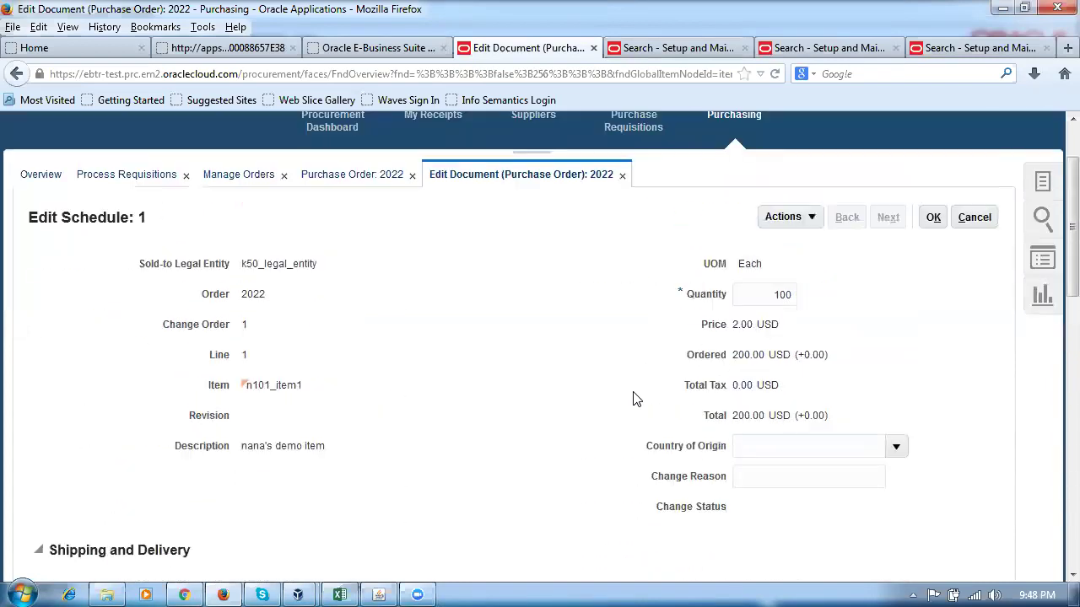
Save schedule 1, submit change order 1, and confirm it now shows as a Pending Change Order.
{"action": "left_click", "coordinate": [928, 217]}
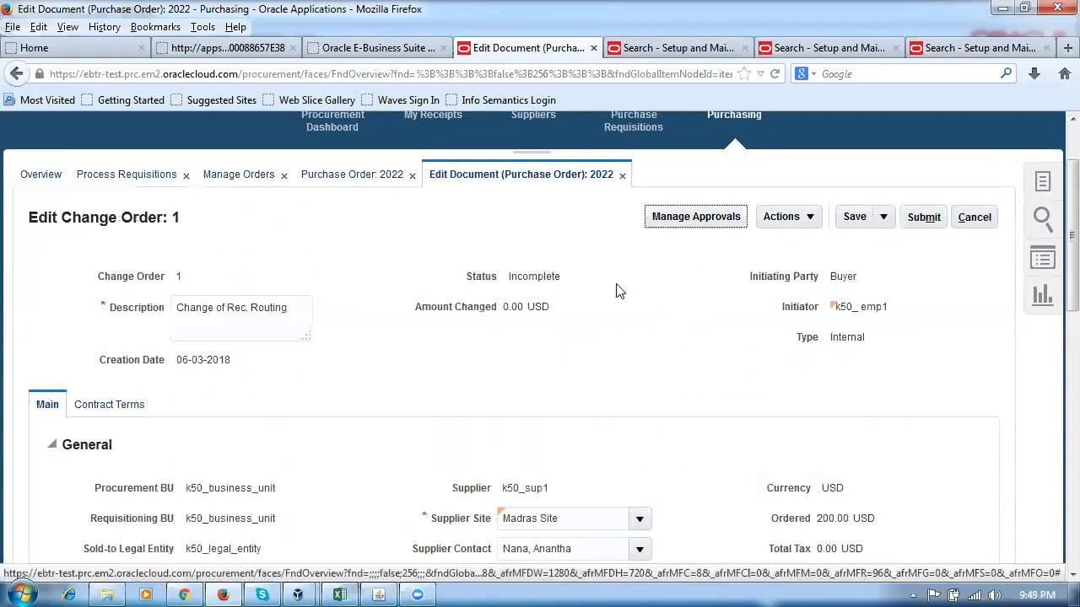
{"action": "left_click", "coordinate": [921, 217]}
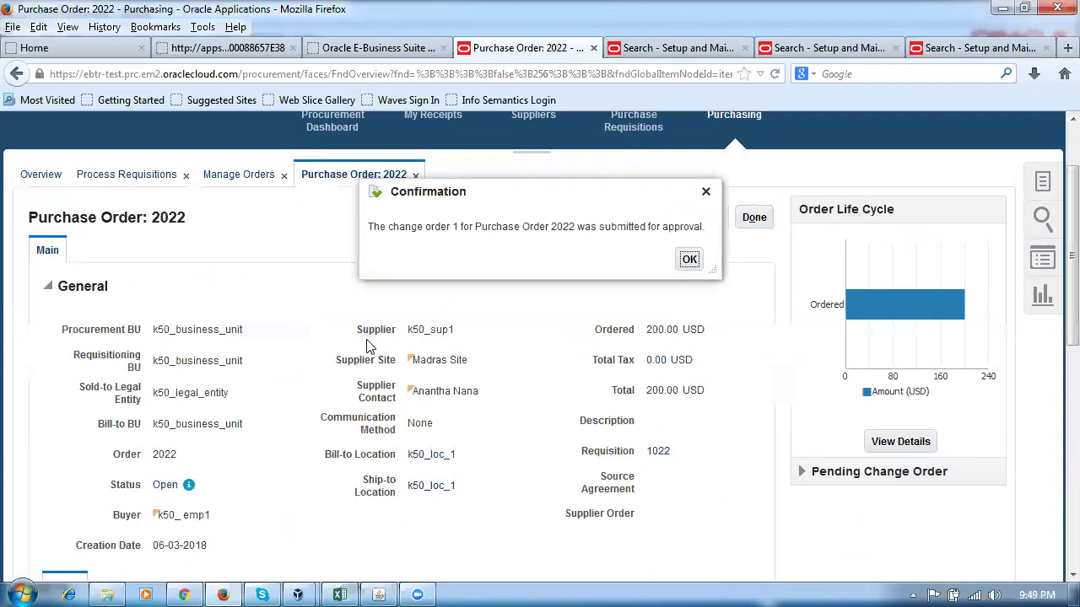
{"action": "left_click", "coordinate": [689, 260]}
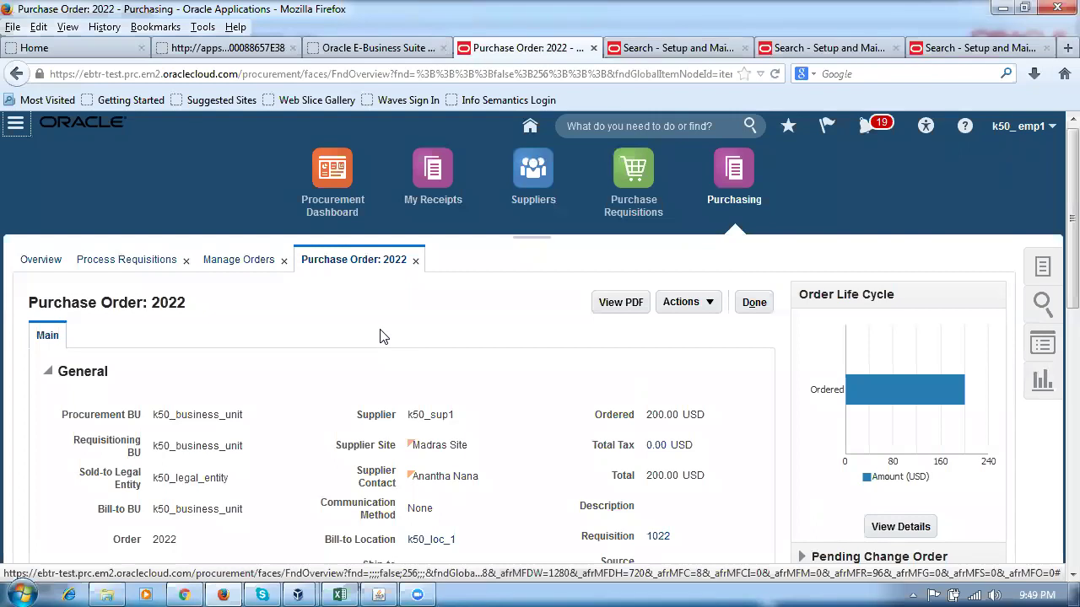
{"action": "scroll", "coordinate": [381, 336], "scroll_direction": "down", "scroll_amount": 3}
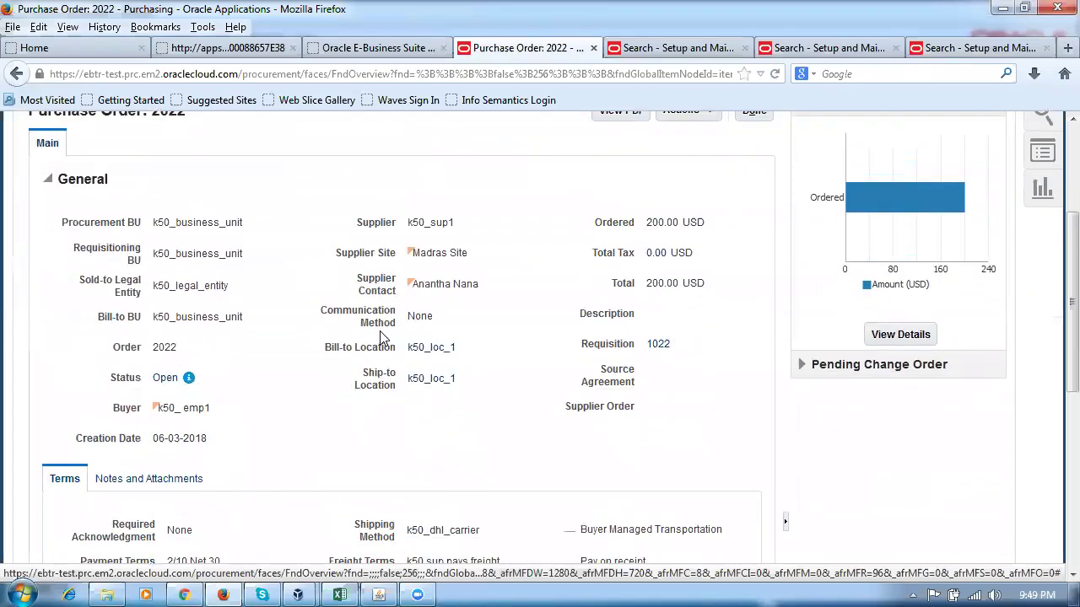
{"action": "scroll", "coordinate": [380, 337], "scroll_direction": "down", "scroll_amount": 6}
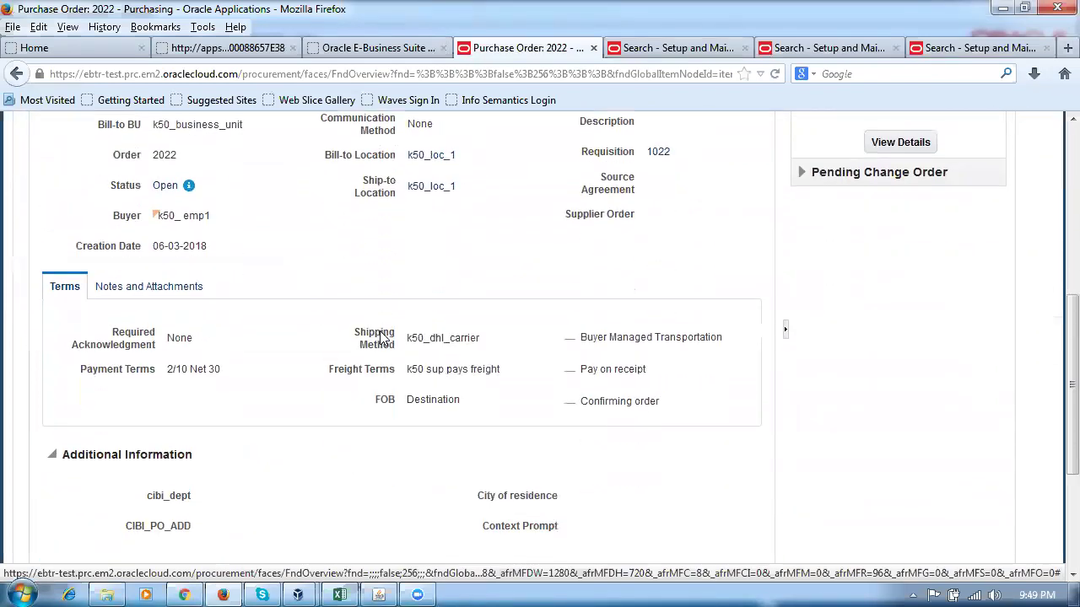
{"action": "scroll", "coordinate": [379, 337], "scroll_direction": "up", "scroll_amount": 10}
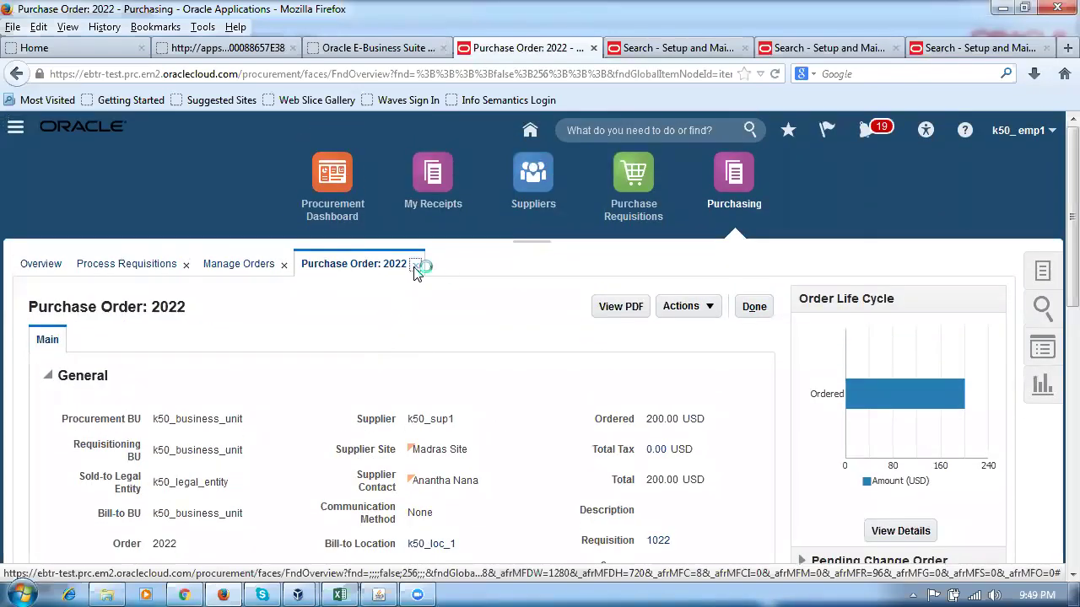
Reopen PO 2022 from Manage Orders to view line 1: n101_item1, 100 Each at 2.00.
{"action": "left_click", "coordinate": [415, 264]}
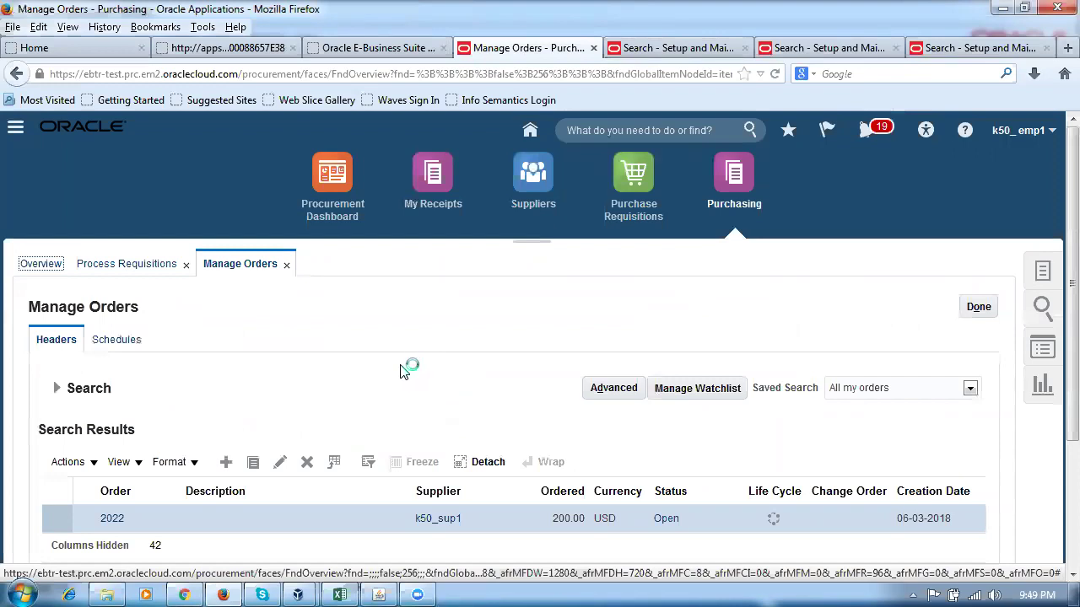
{"action": "scroll", "coordinate": [401, 372], "scroll_direction": "down", "scroll_amount": 3}
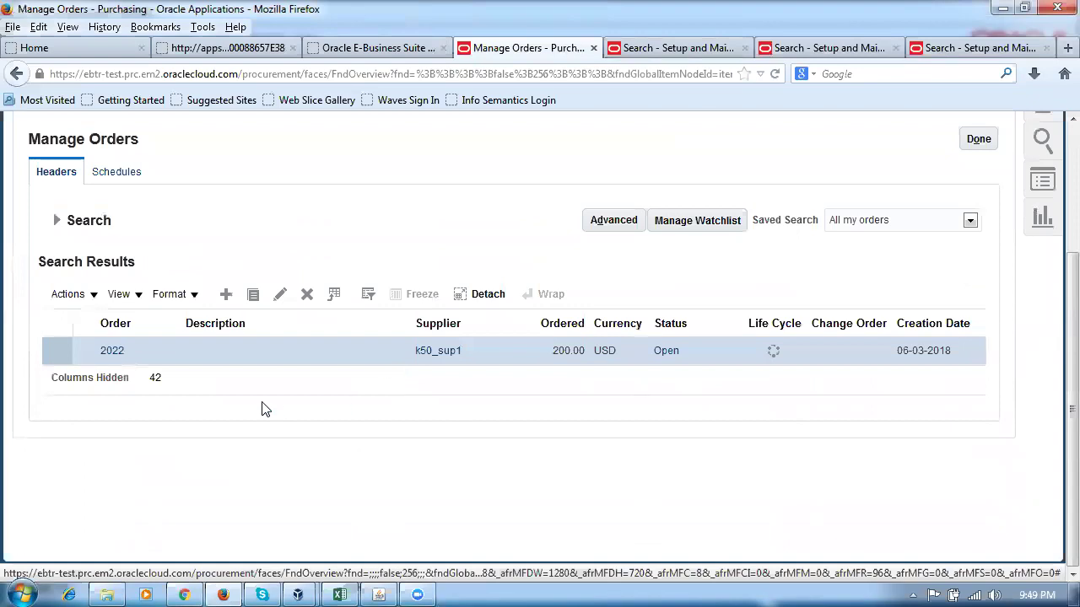
{"action": "left_click", "coordinate": [112, 351]}
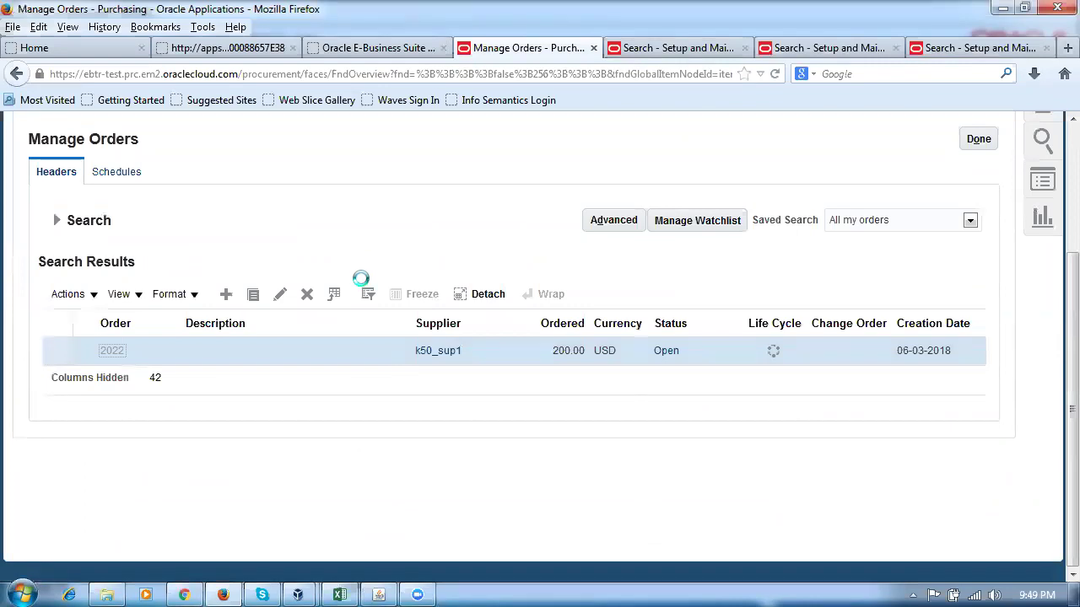
{"action": "scroll", "coordinate": [361, 287], "scroll_direction": "down", "scroll_amount": 5}
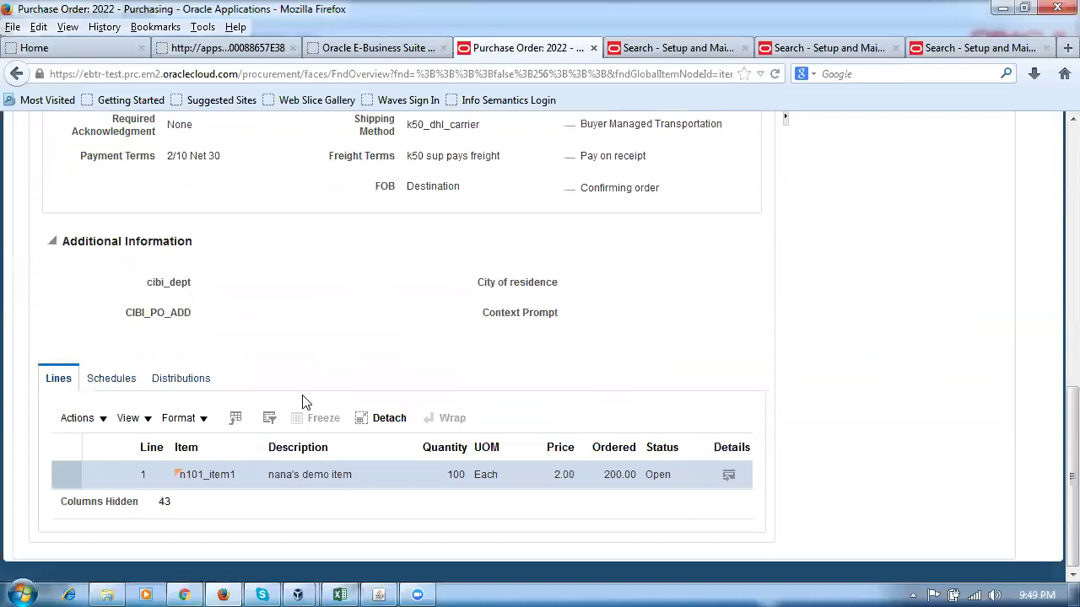
View schedule 1's details on PO 2022 and confirm Receipt Routing is Standard receipt.
{"action": "left_click", "coordinate": [106, 380]}
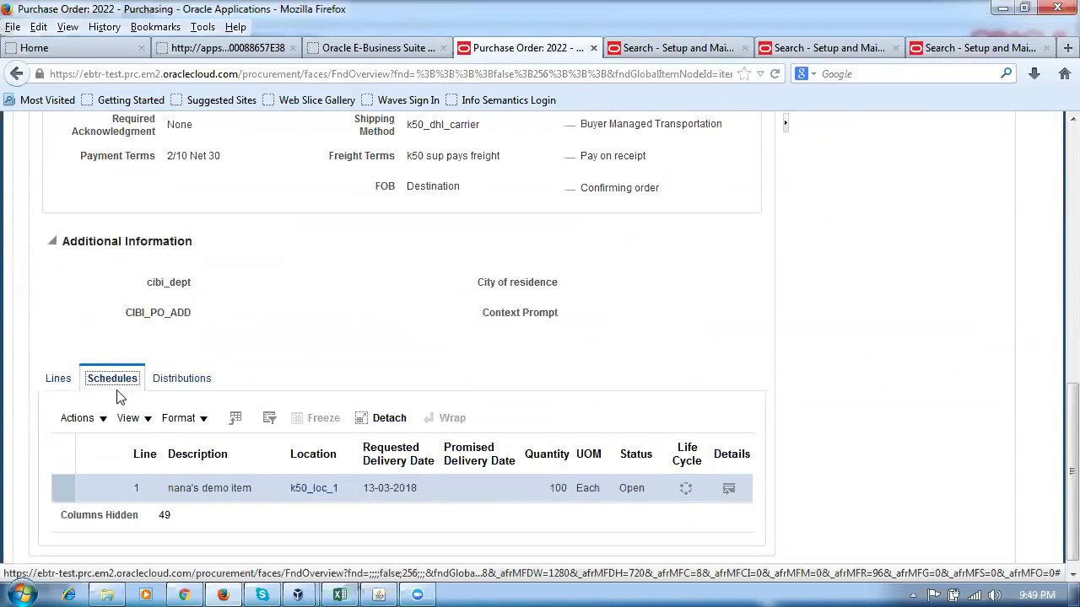
{"action": "left_click", "coordinate": [60, 492]}
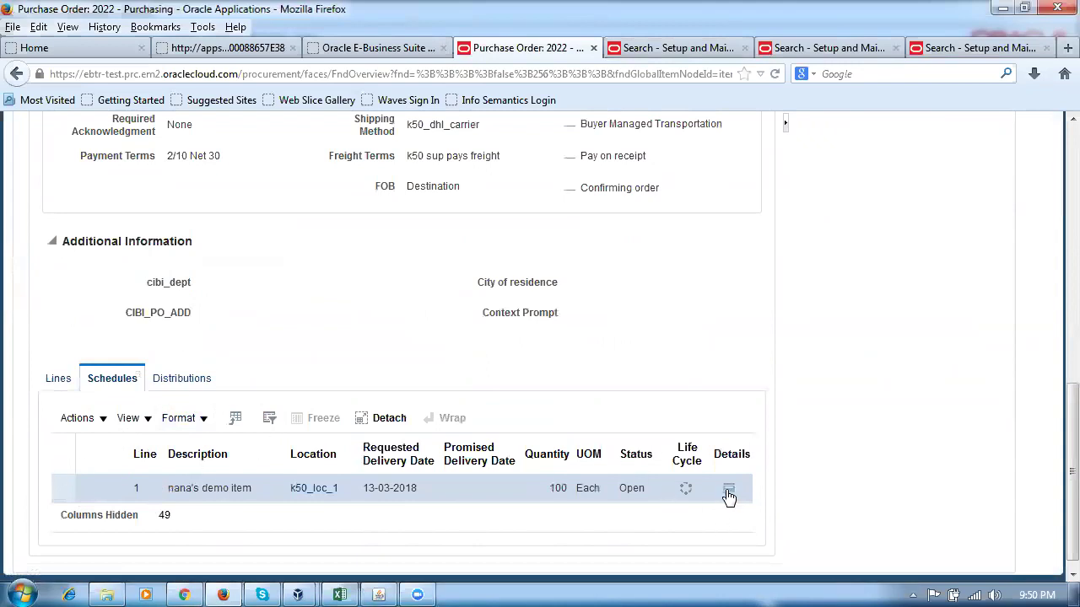
{"action": "left_click", "coordinate": [729, 489]}
{"action": "scroll", "coordinate": [707, 386], "scroll_direction": "down", "scroll_amount": 8}
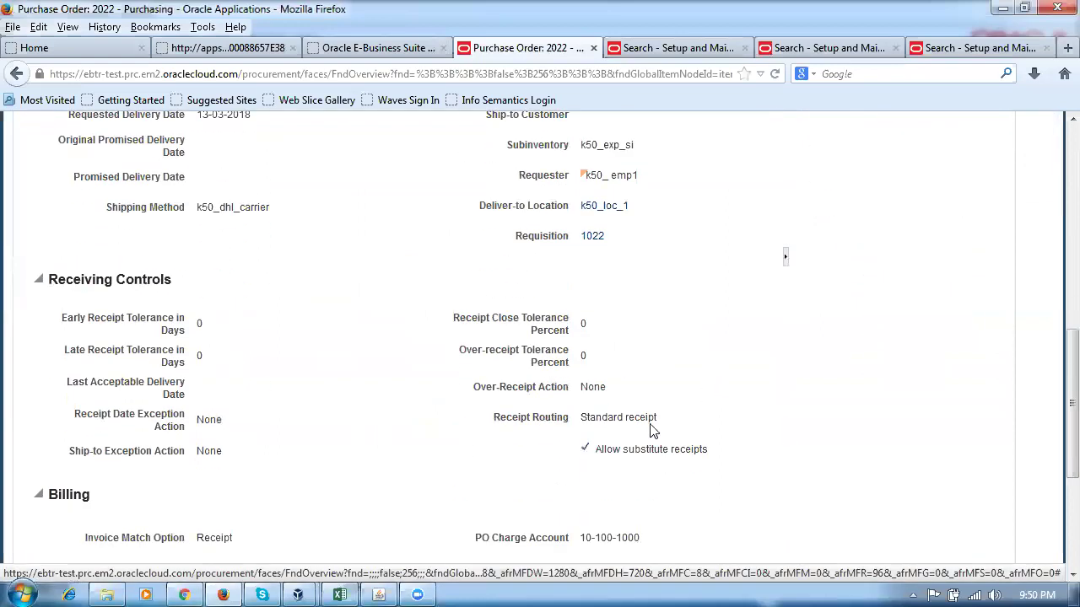
{"action": "left_click_drag", "start_coordinate": [579, 417], "coordinate": [657, 424]}
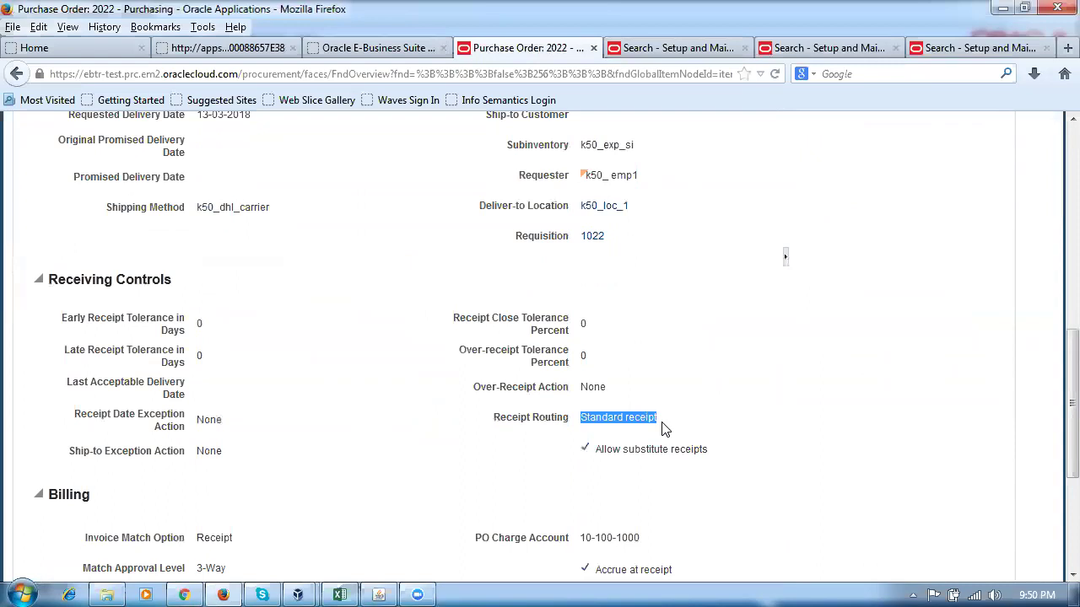
{"action": "left_click", "coordinate": [478, 490]}
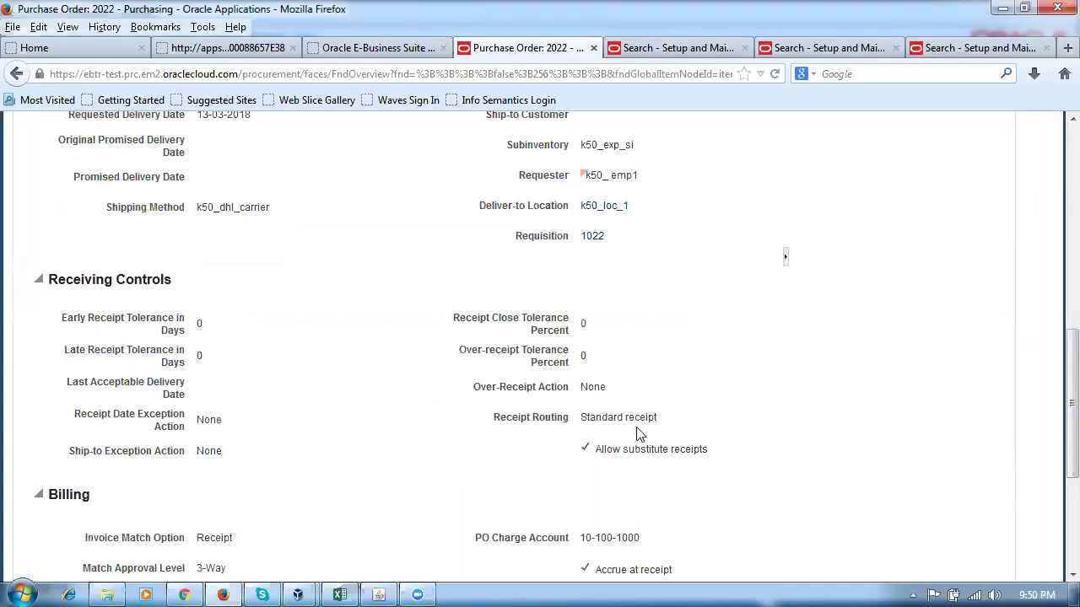
{"action": "left_click_drag", "start_coordinate": [581, 420], "coordinate": [684, 426]}
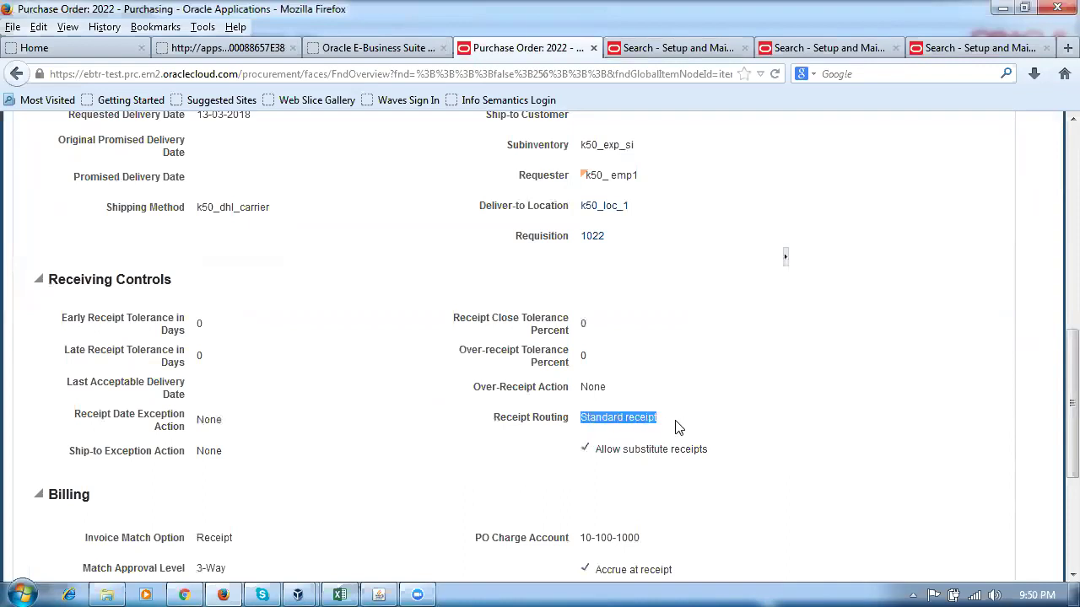
{"action": "left_click", "coordinate": [456, 520]}
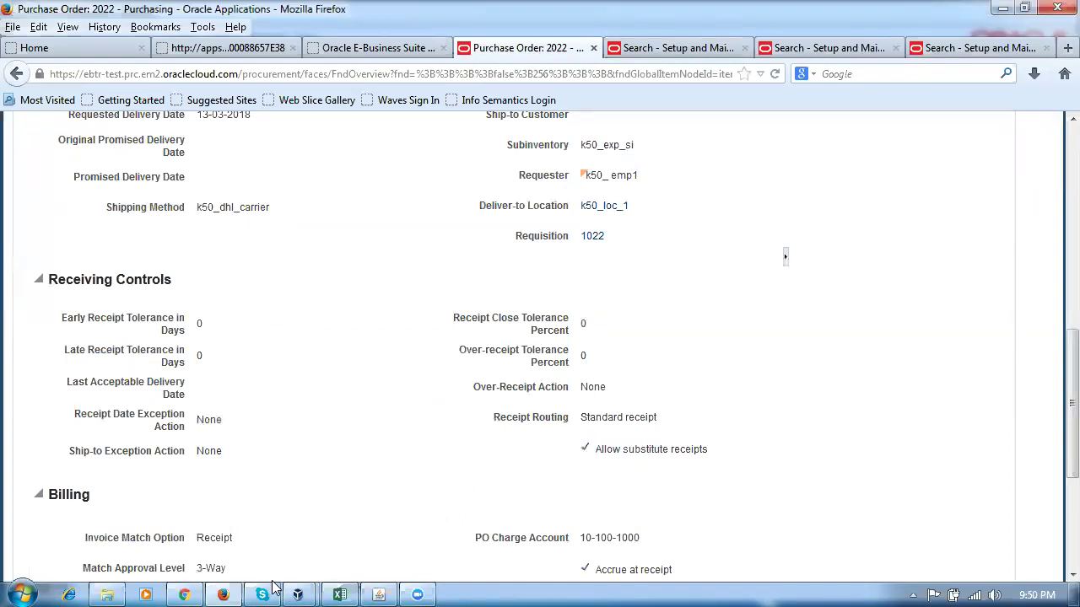
Open the receiving controls of PO 6823 line 1's f11000 shipment, showing Direct Delivery routing.
{"action": "left_click", "coordinate": [377, 593]}
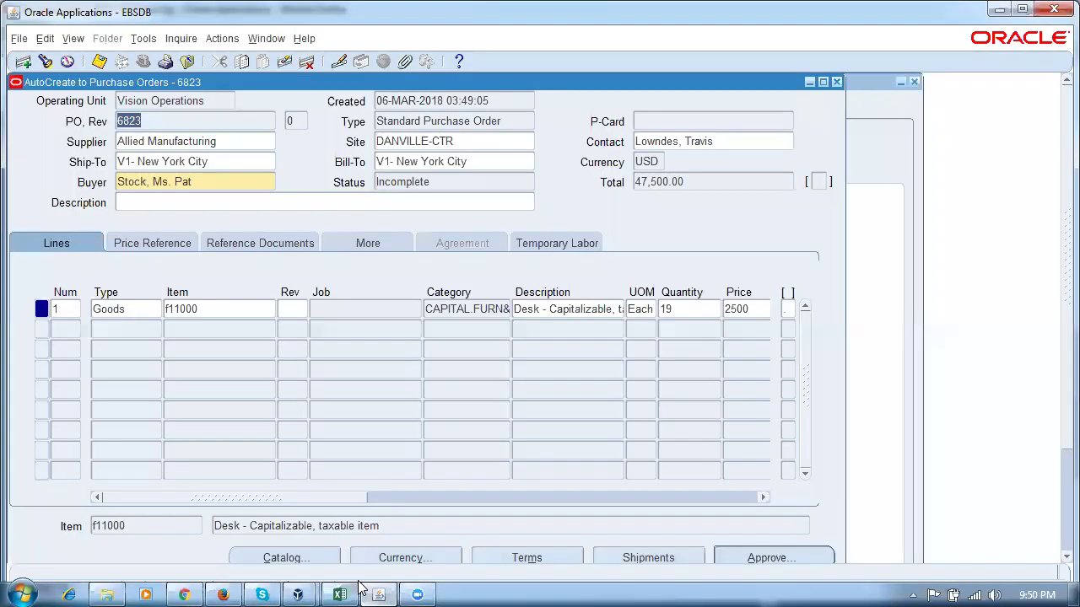
{"action": "left_click", "coordinate": [233, 179]}
{"action": "left_click", "coordinate": [243, 309]}
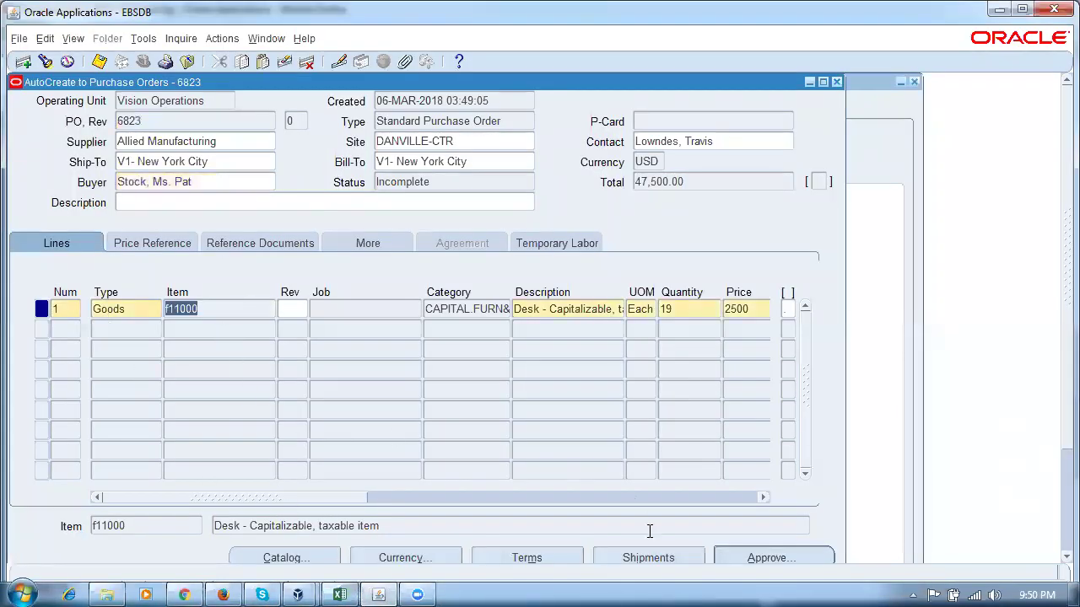
{"action": "left_click", "coordinate": [651, 556]}
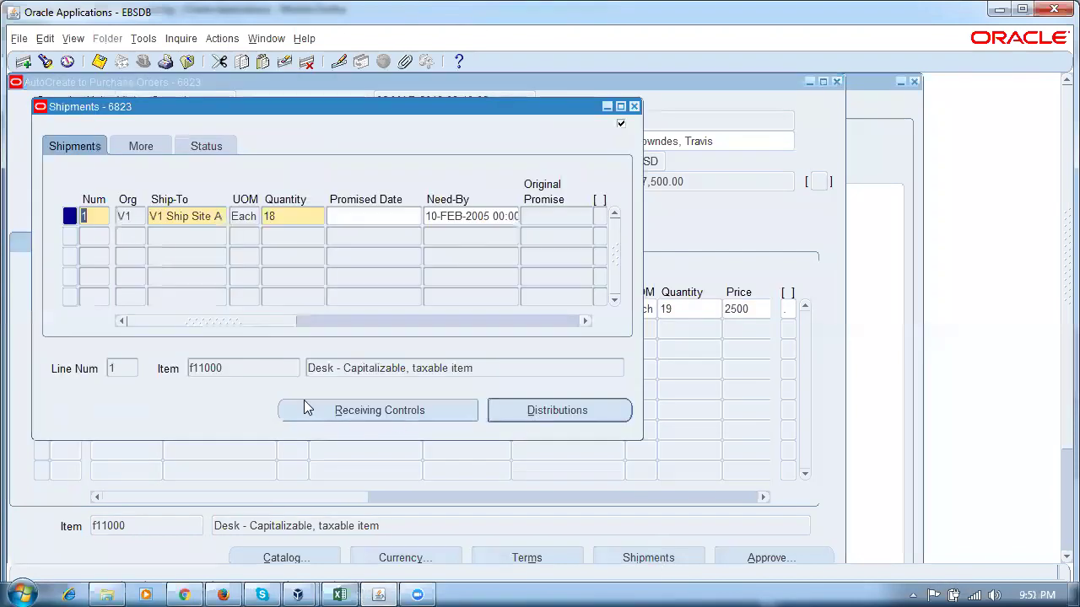
{"action": "left_click", "coordinate": [383, 415]}
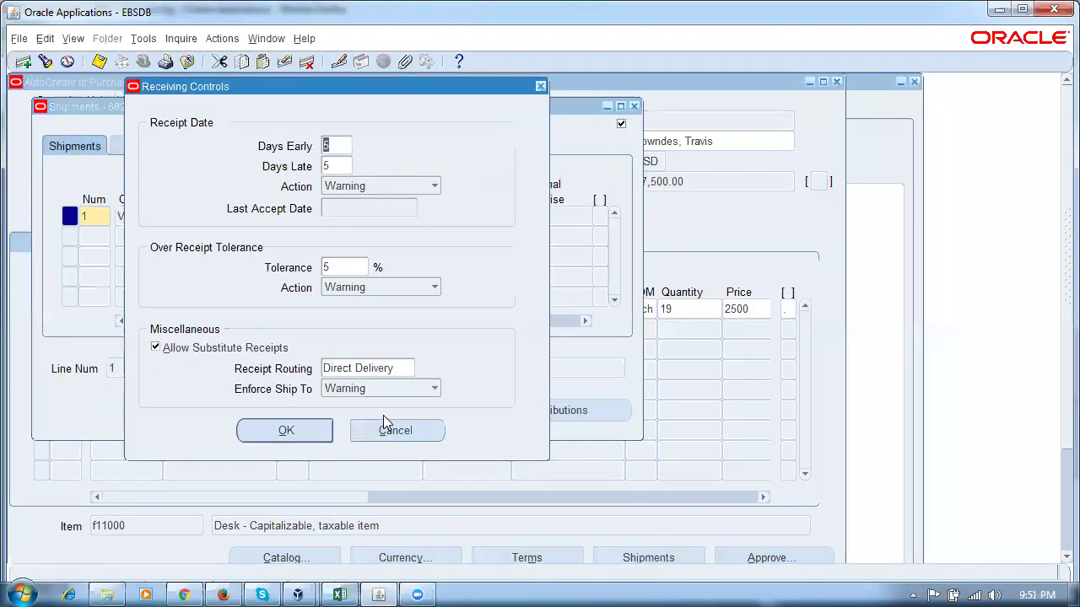
{"action": "left_click", "coordinate": [387, 370]}
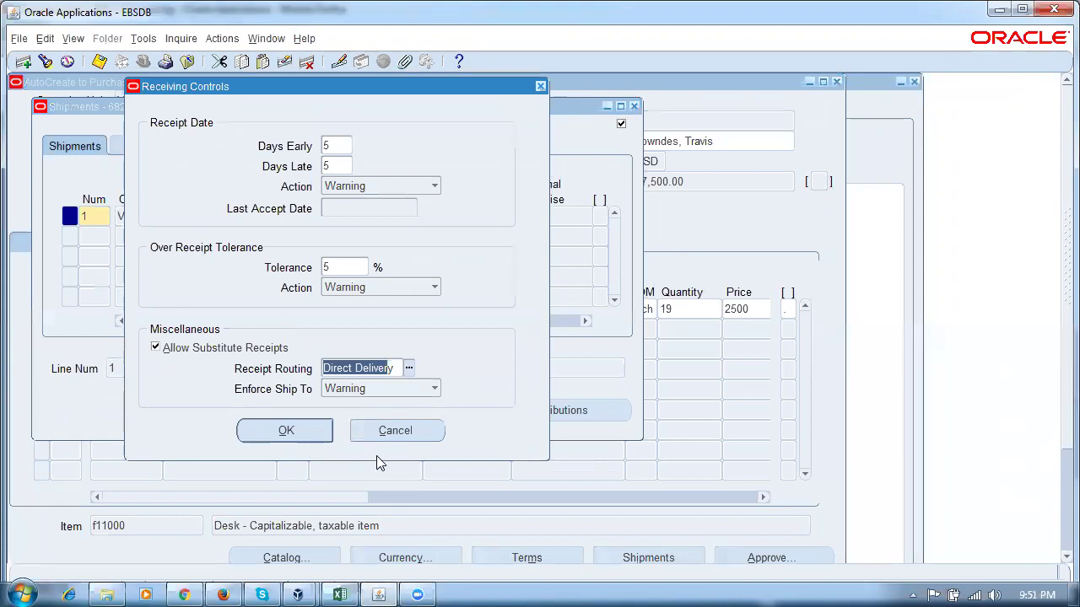
{"action": "left_click", "coordinate": [402, 434]}
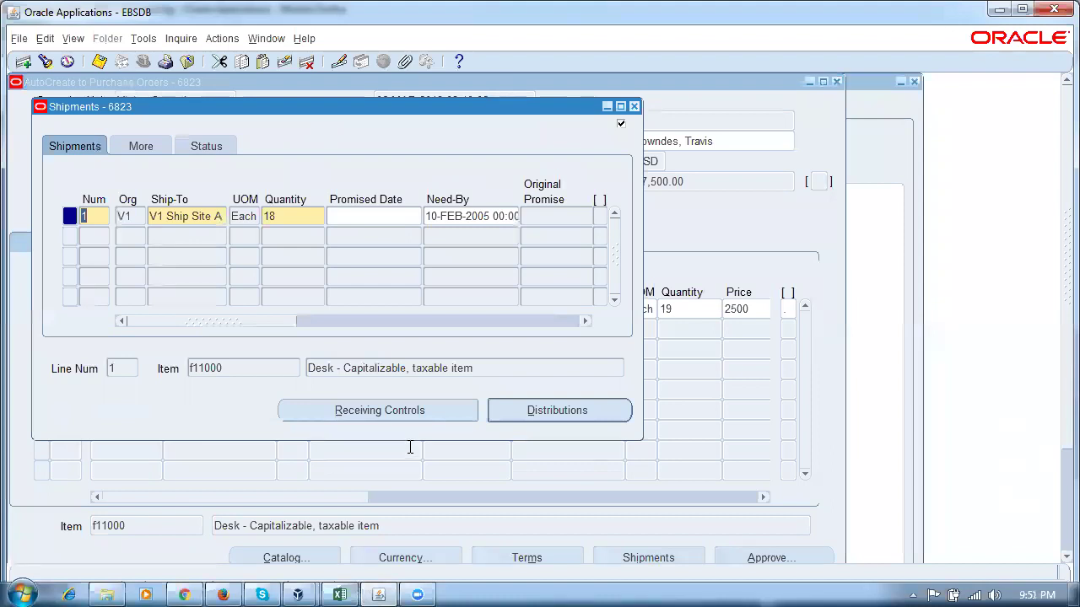
Recheck the shipment's Direct Delivery routing, then close Shipments and the AutoCreate form.
{"action": "left_click", "coordinate": [306, 216]}
{"action": "left_click", "coordinate": [360, 411]}
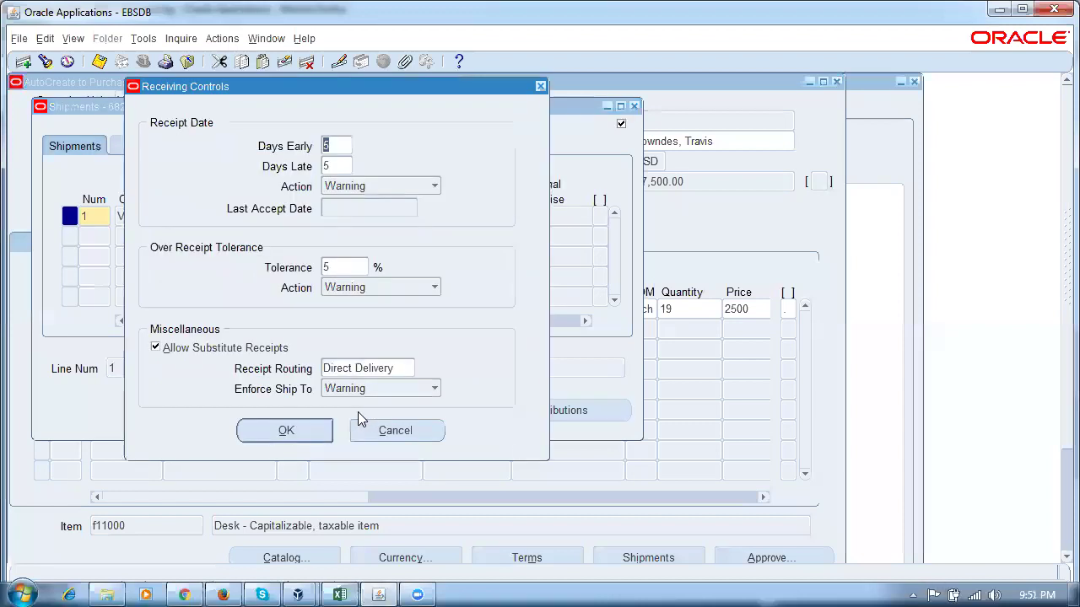
{"action": "left_click", "coordinate": [403, 367]}
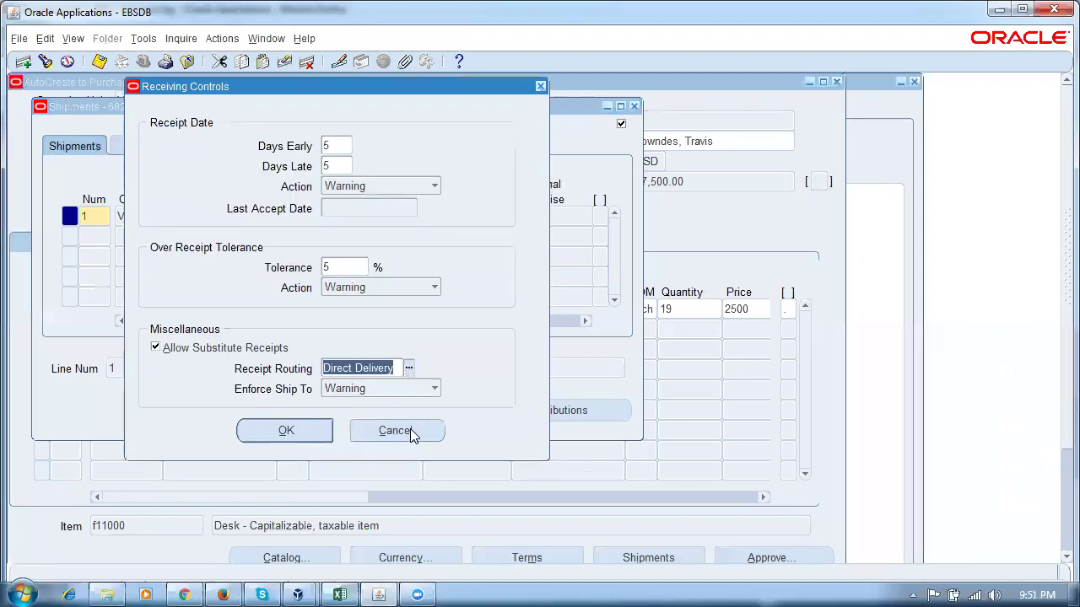
{"action": "left_click", "coordinate": [413, 429]}
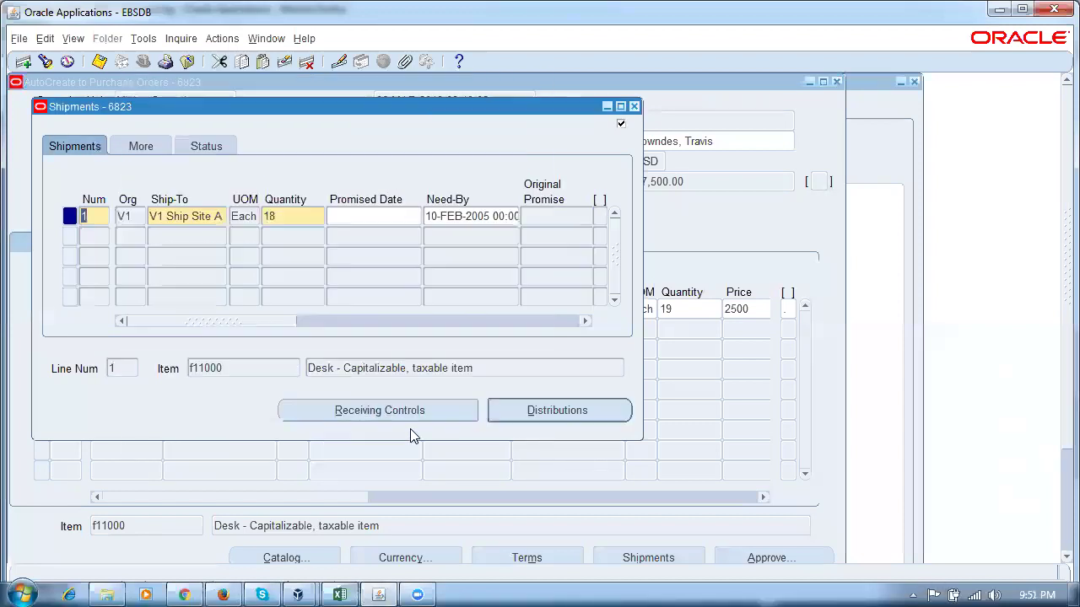
{"action": "left_click", "coordinate": [635, 105]}
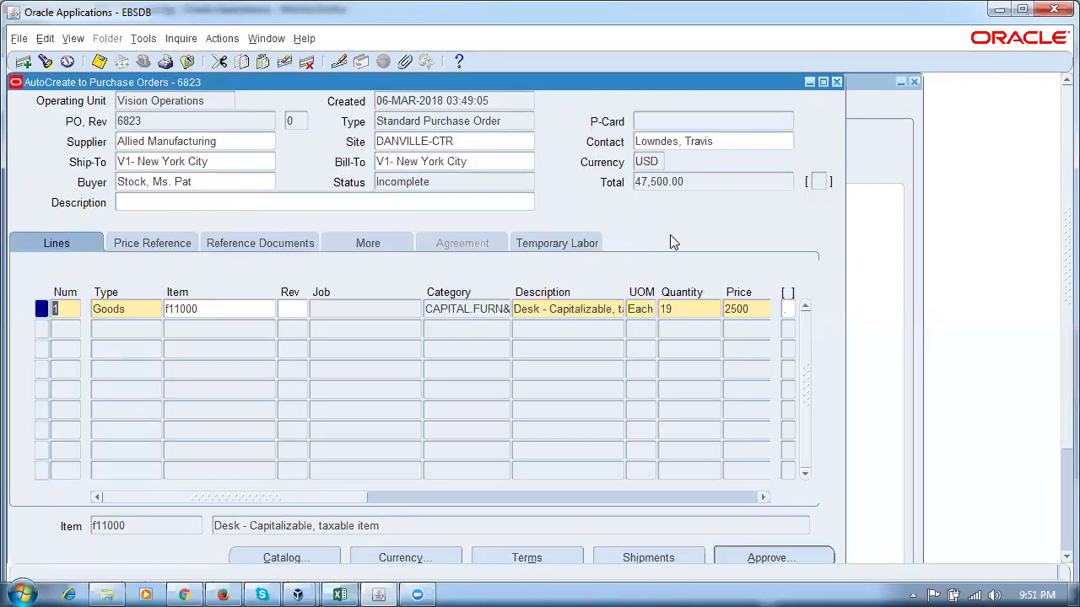
{"action": "left_click", "coordinate": [836, 82]}
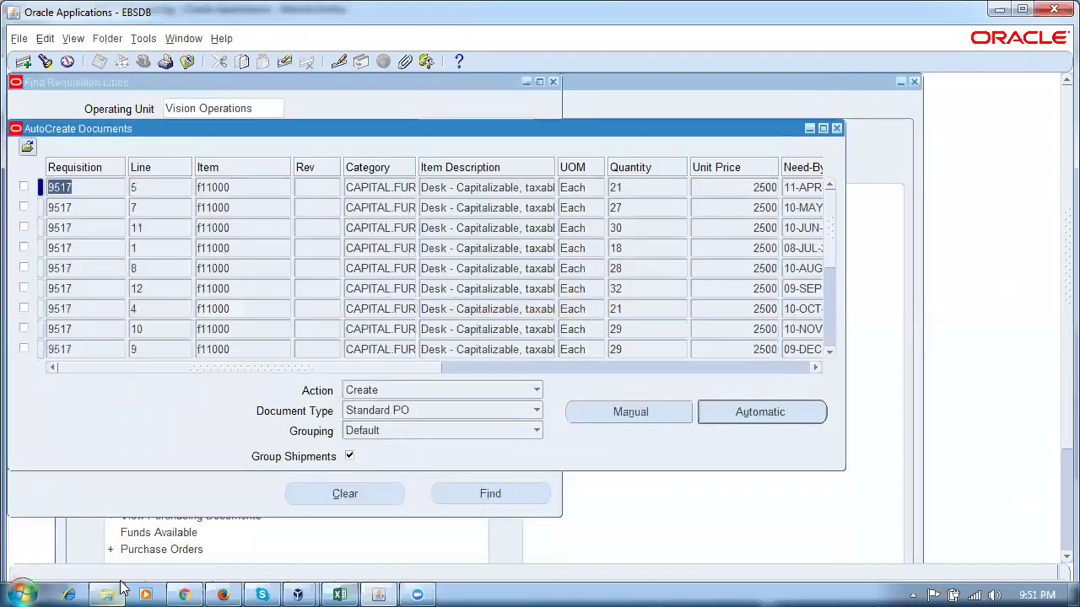
Finish schedule 1 details and review PO 2022's summary: supplier k50_sup1, Open, 200.00 USD.
{"action": "left_click", "coordinate": [216, 591]}
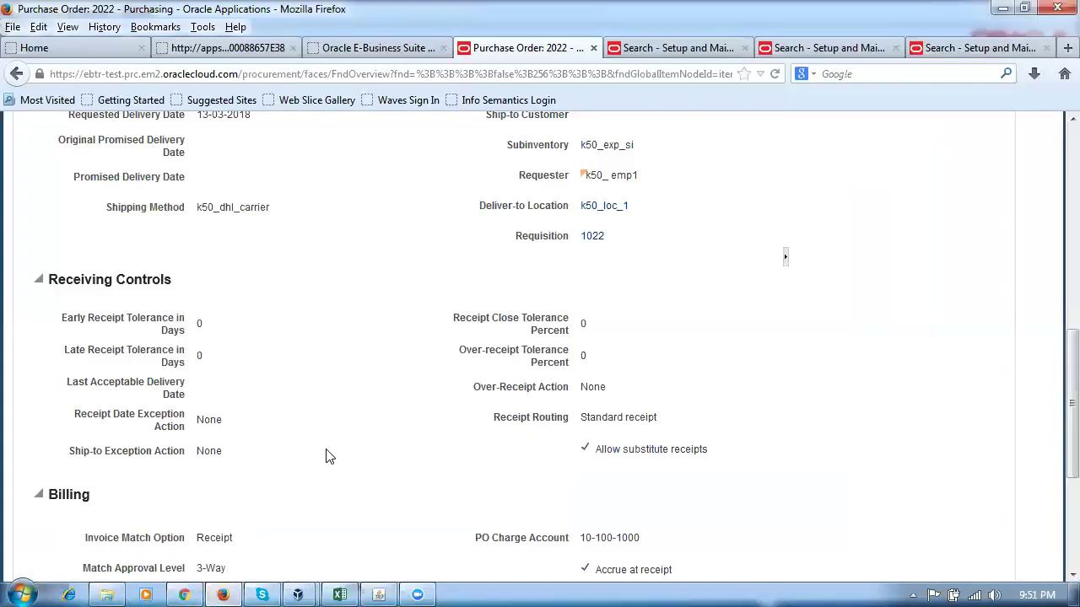
{"action": "scroll", "coordinate": [333, 461], "scroll_direction": "up", "scroll_amount": 5}
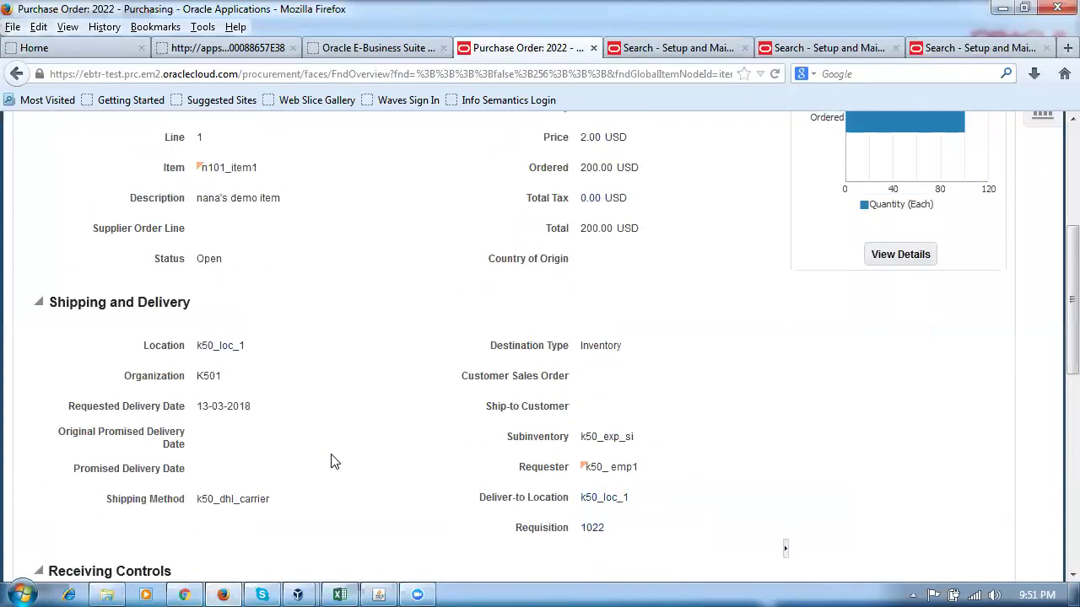
{"action": "scroll", "coordinate": [333, 461], "scroll_direction": "up", "scroll_amount": 3}
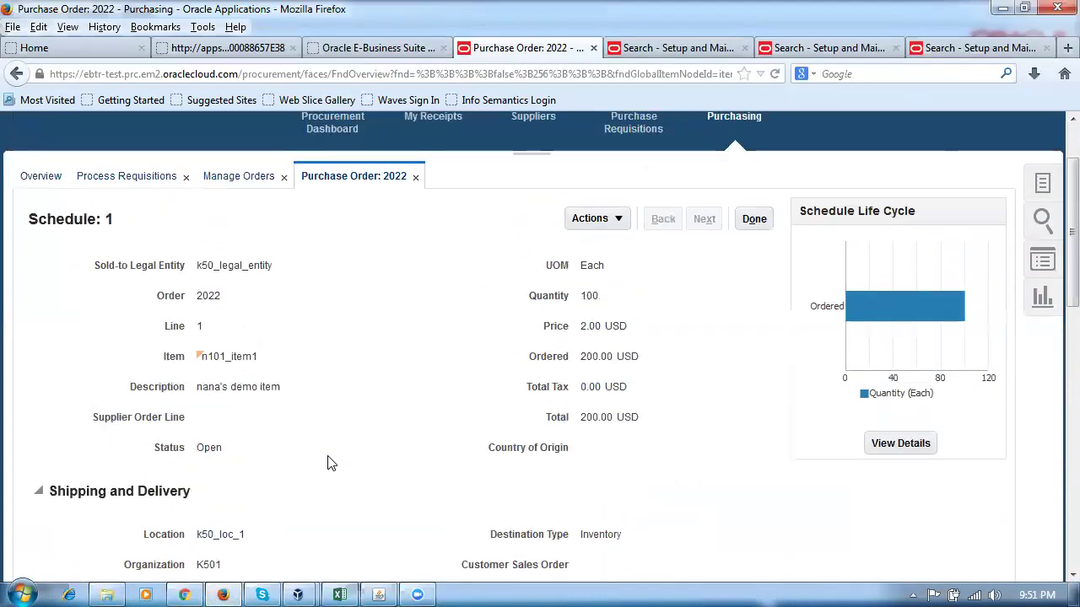
{"action": "left_click", "coordinate": [753, 219]}
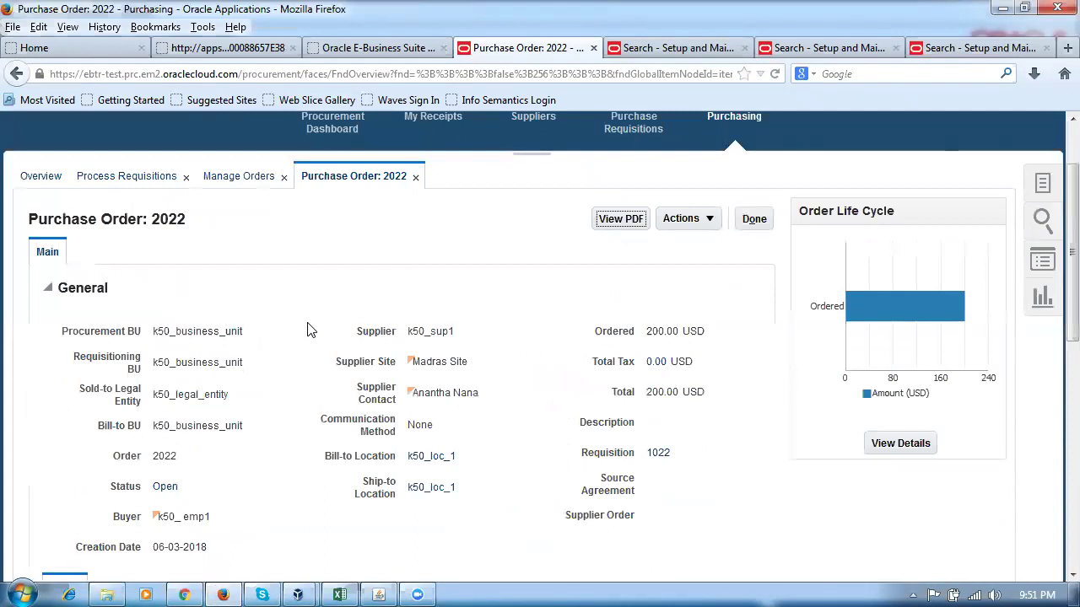
{"action": "scroll", "coordinate": [309, 329], "scroll_direction": "down", "scroll_amount": 5}
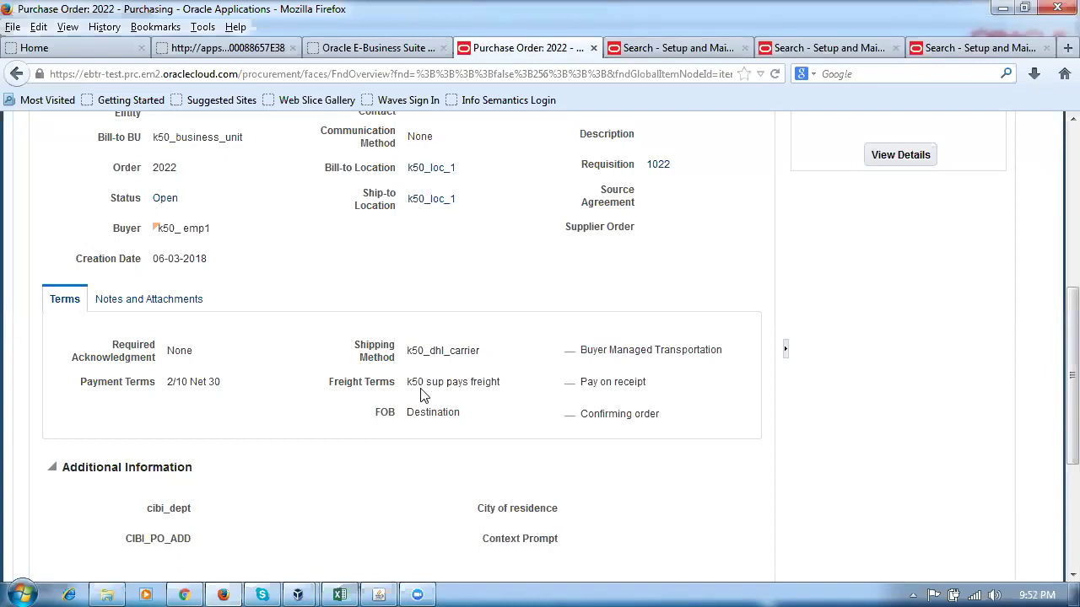
{"action": "scroll", "coordinate": [915, 378], "scroll_direction": "up", "scroll_amount": 8}
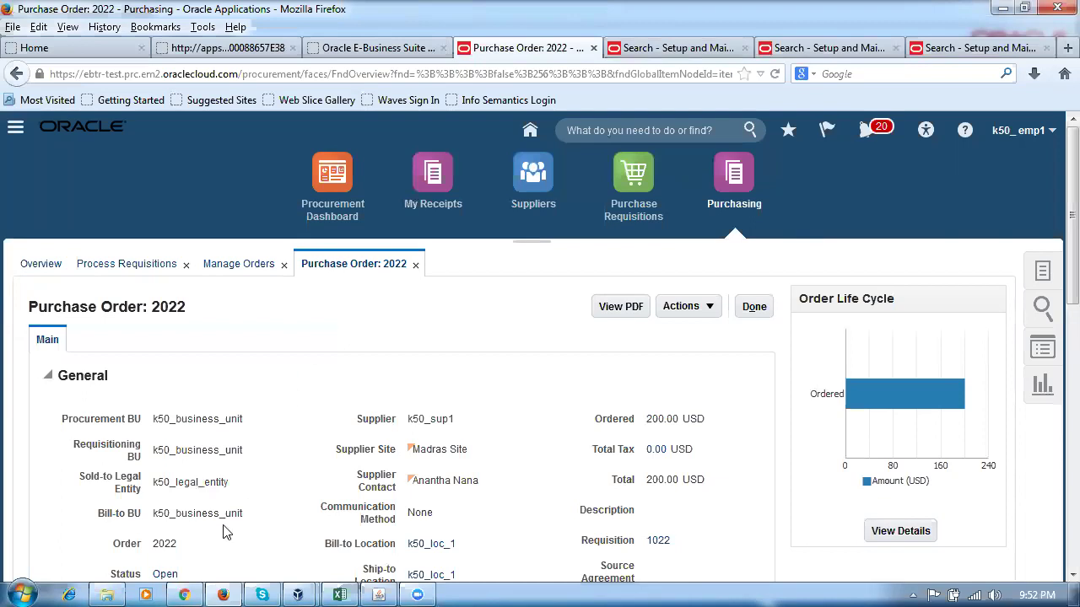
Browse Local Disk (C:) in Explorer and enter the Fusion_Procurement_Training folder.
{"action": "left_click", "coordinate": [107, 594]}
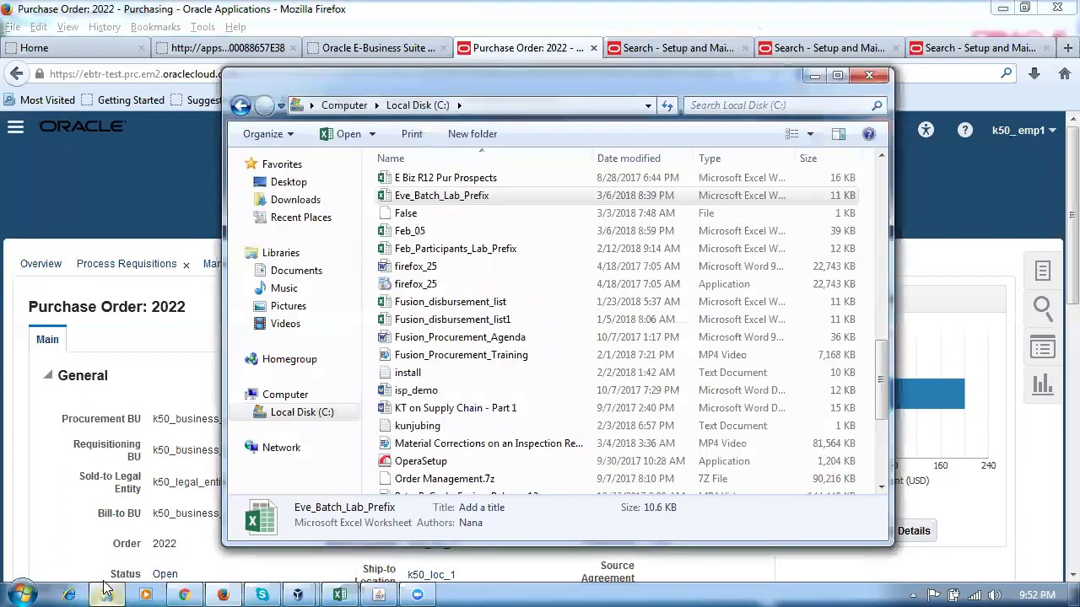
{"action": "left_click", "coordinate": [456, 355]}
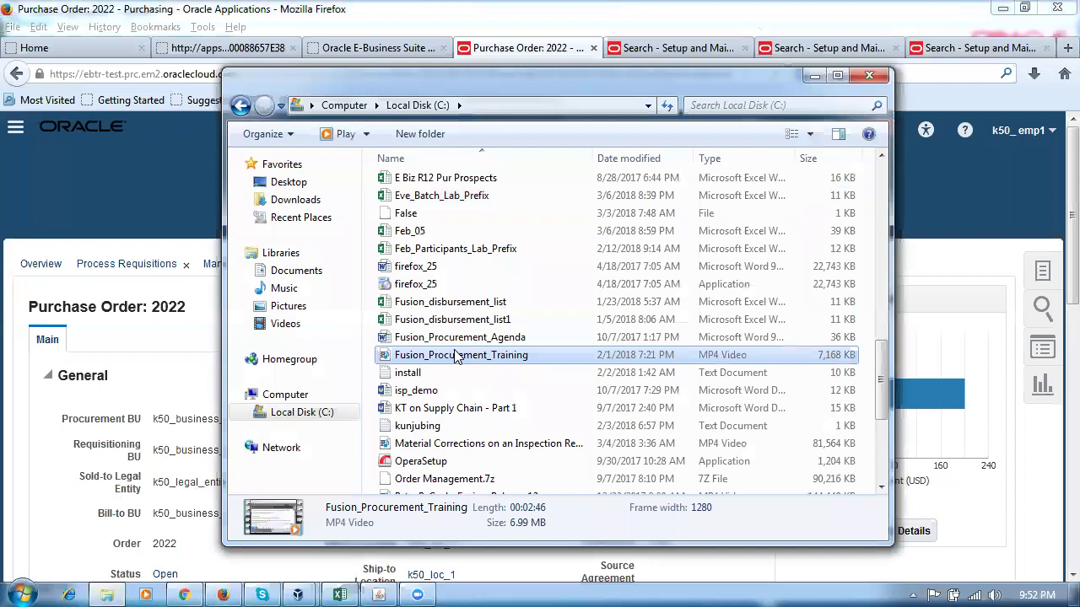
{"action": "key", "text": "p"}
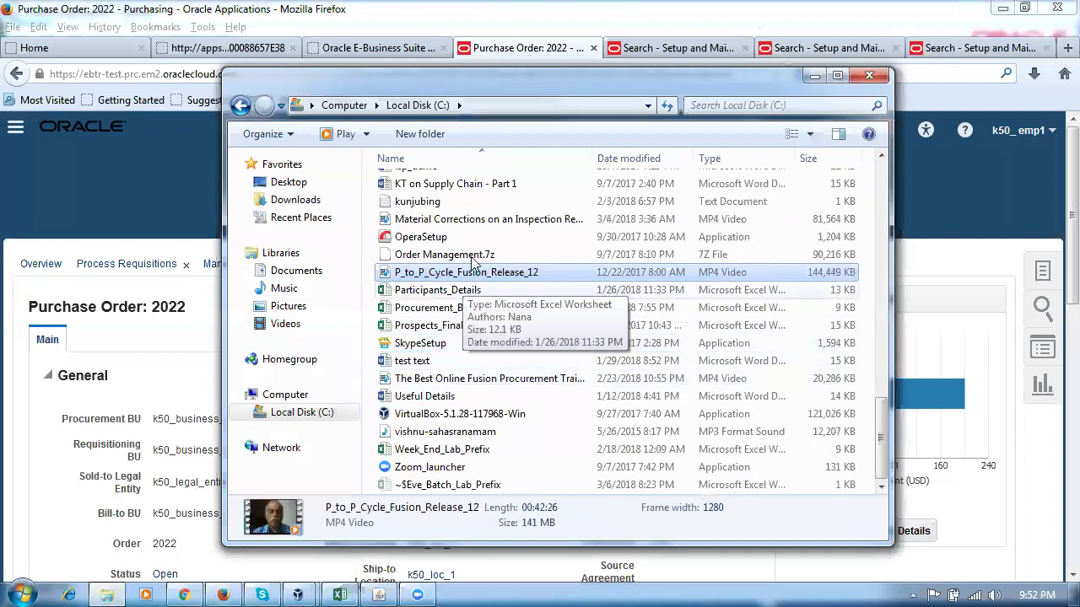
{"action": "key", "text": "F2"}
{"action": "left_click", "coordinate": [422, 103]}
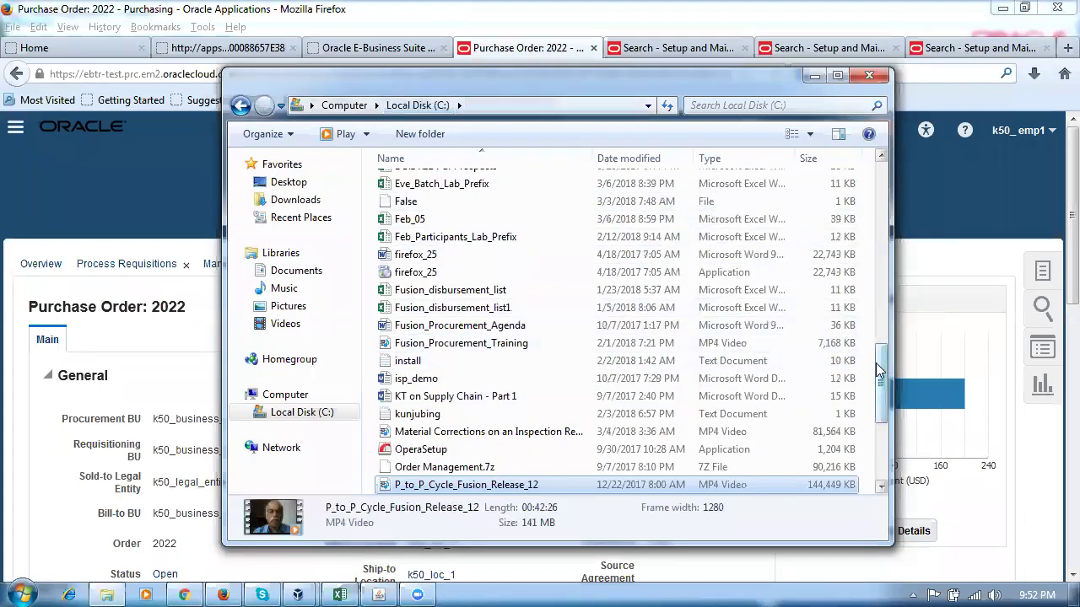
{"action": "left_click", "coordinate": [516, 309]}
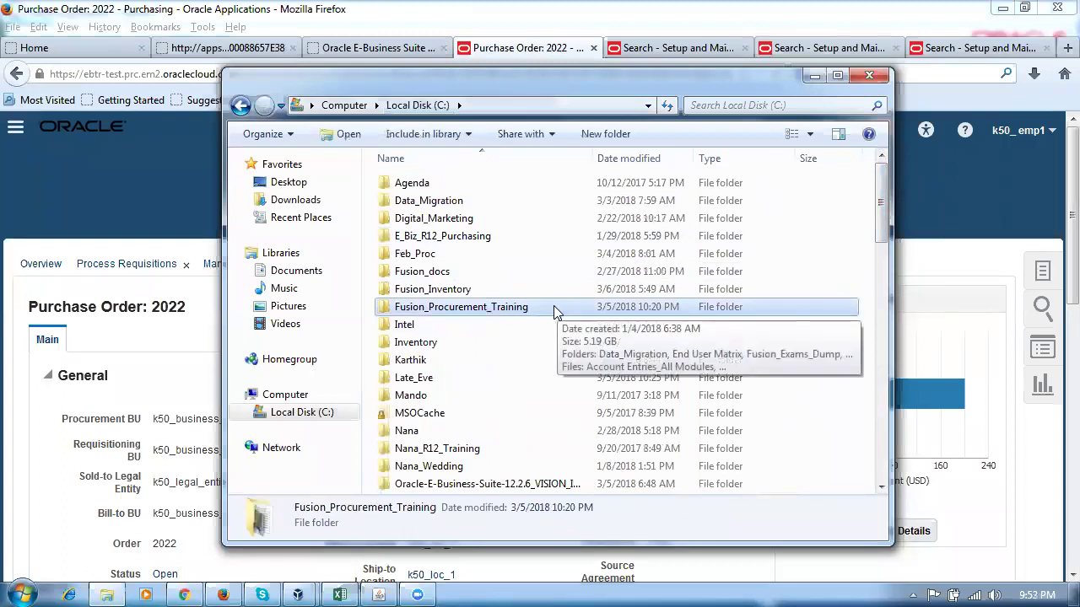
{"action": "double_click", "coordinate": [554, 309]}
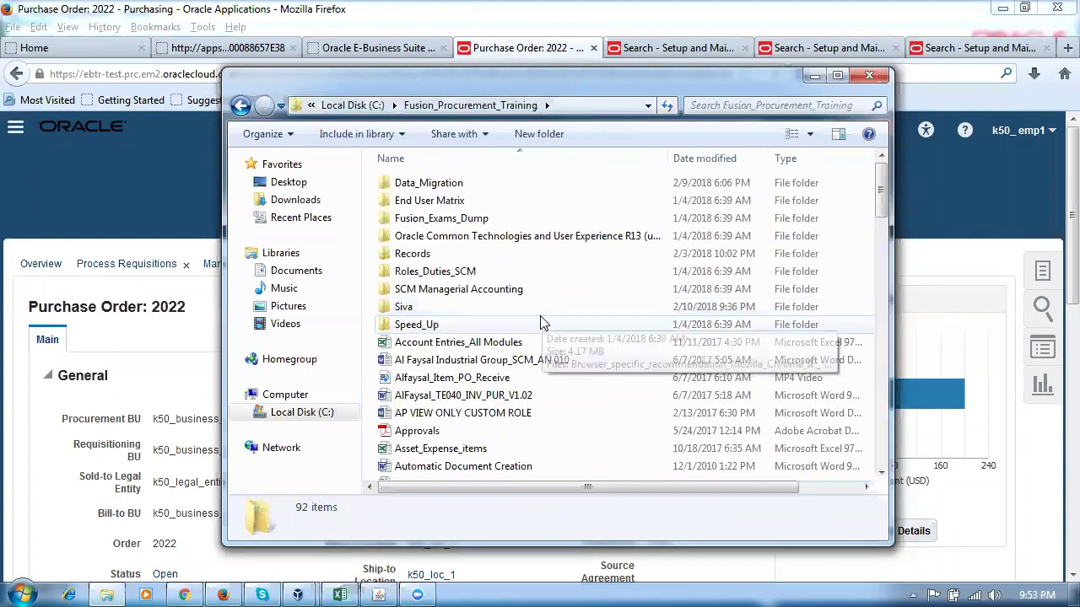
Open the Proc_Work_Sheet document in Word.
{"action": "left_click", "coordinate": [543, 322]}
{"action": "key", "text": "p"}
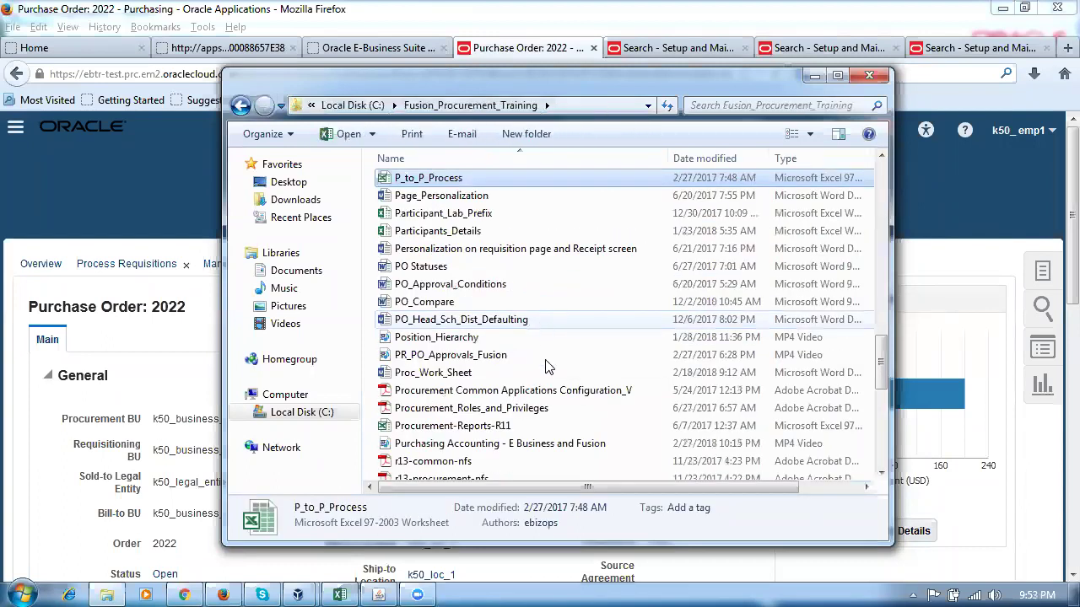
{"action": "left_click", "coordinate": [476, 376]}
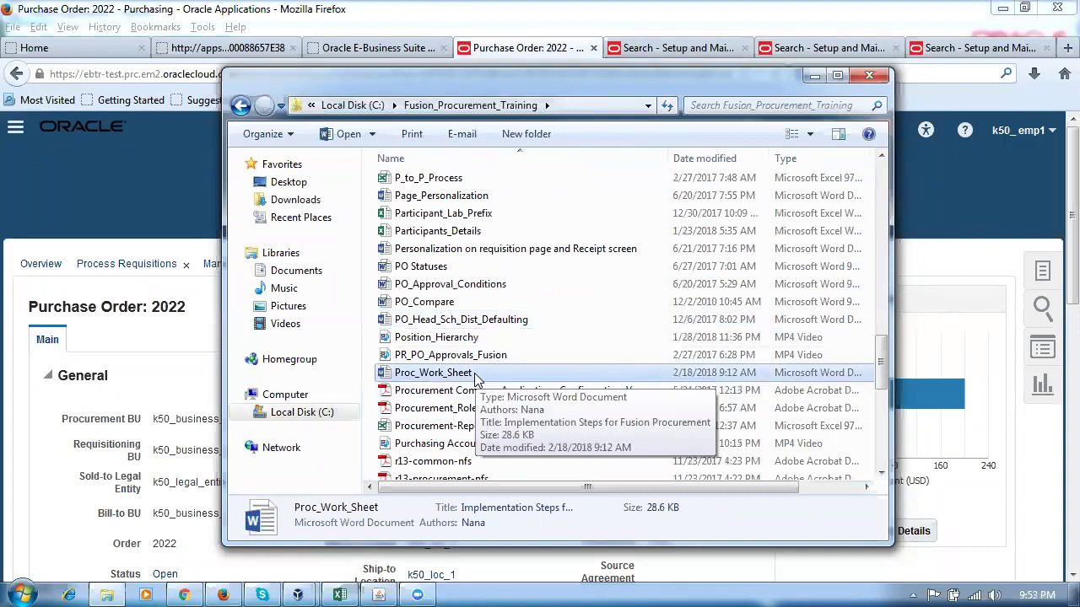
{"action": "double_click", "coordinate": [475, 376]}
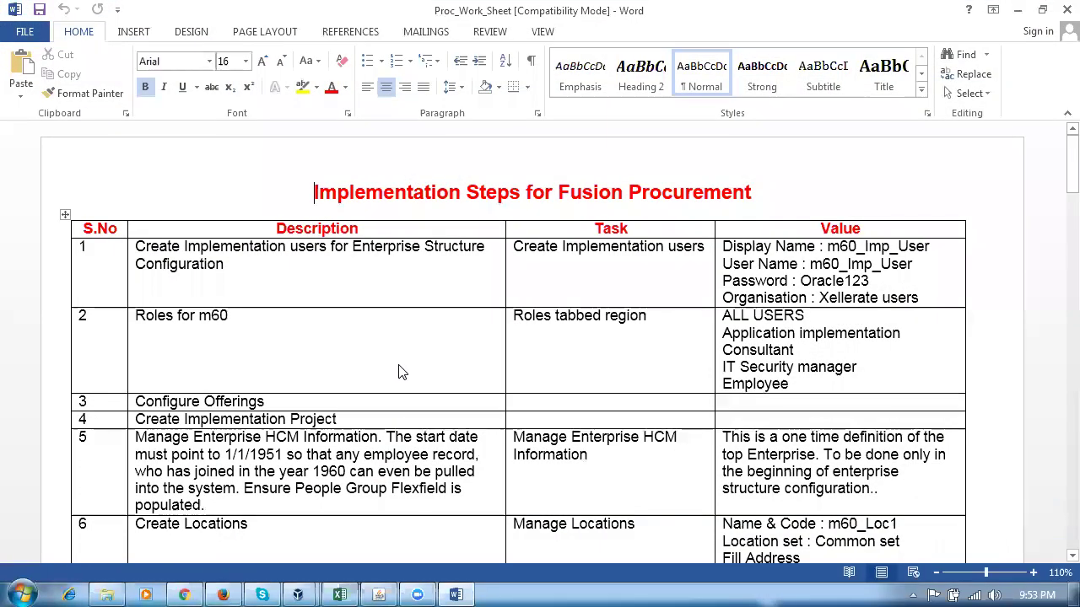
Read the implementation steps table from the Roles for m60 row through Create Locations.
{"action": "left_click", "coordinate": [402, 372]}
{"action": "scroll", "coordinate": [390, 371], "scroll_direction": "down", "scroll_amount": 3}
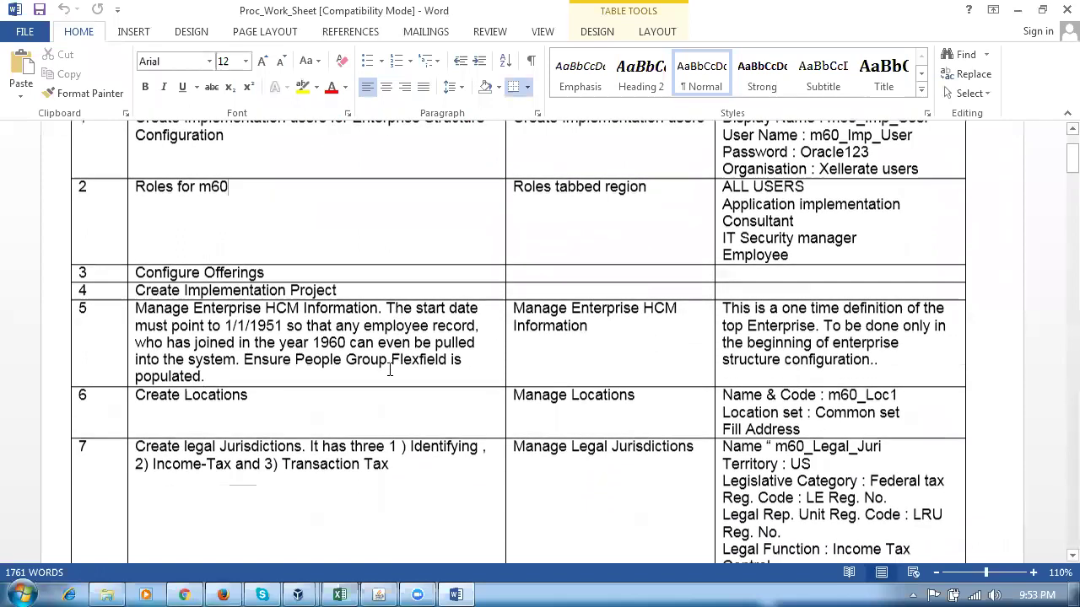
{"action": "double_click", "coordinate": [164, 395]}
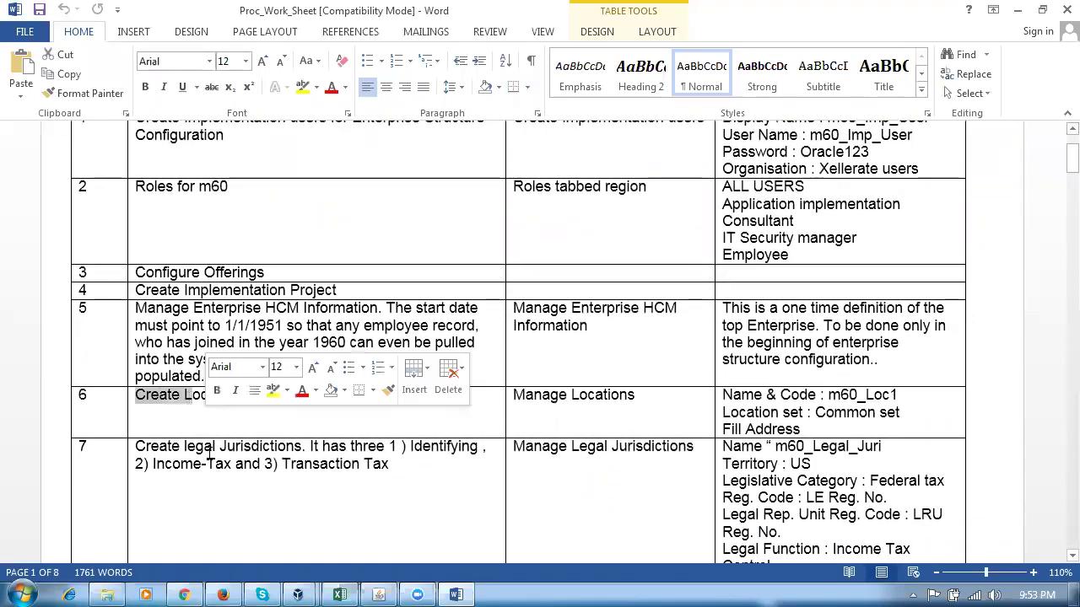
{"action": "left_click_drag", "start_coordinate": [210, 447], "coordinate": [231, 466]}
{"action": "scroll", "coordinate": [224, 472], "scroll_direction": "down", "scroll_amount": 5}
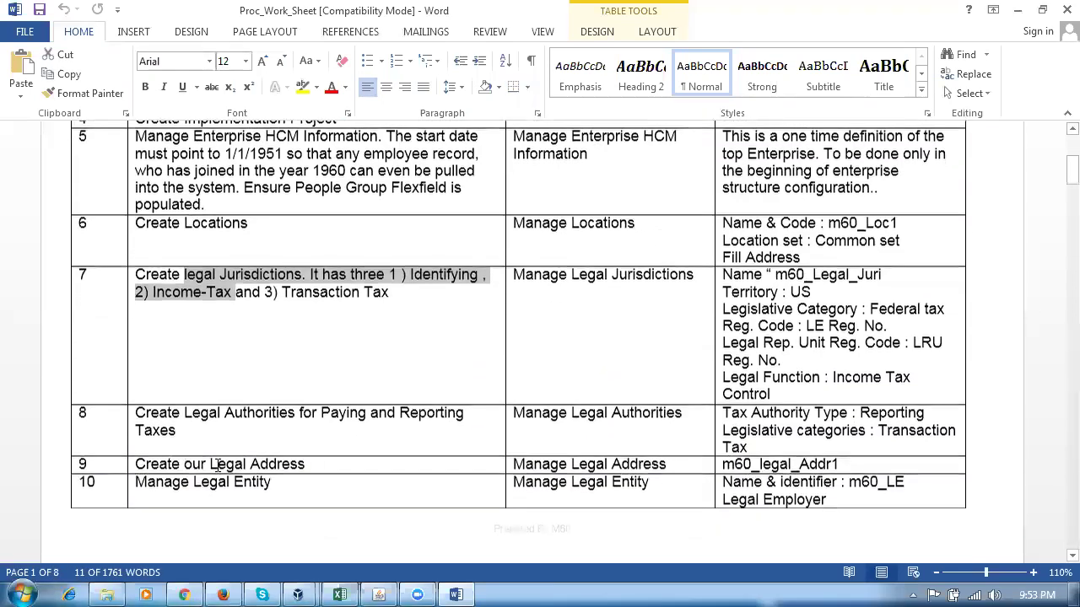
{"action": "left_click", "coordinate": [221, 486]}
{"action": "scroll", "coordinate": [224, 489], "scroll_direction": "down", "scroll_amount": 2}
{"action": "scroll", "coordinate": [224, 489], "scroll_direction": "down", "scroll_amount": 4}
{"action": "left_click_drag", "start_coordinate": [319, 492], "coordinate": [379, 498]}
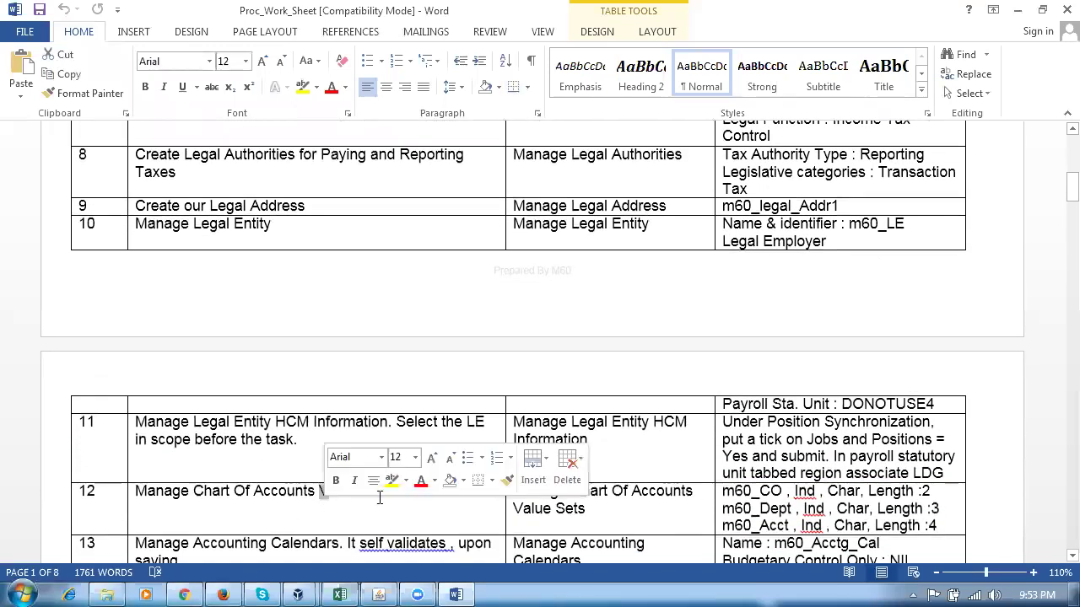
{"action": "scroll", "coordinate": [379, 498], "scroll_direction": "down", "scroll_amount": 2}
{"action": "left_click", "coordinate": [321, 509]}
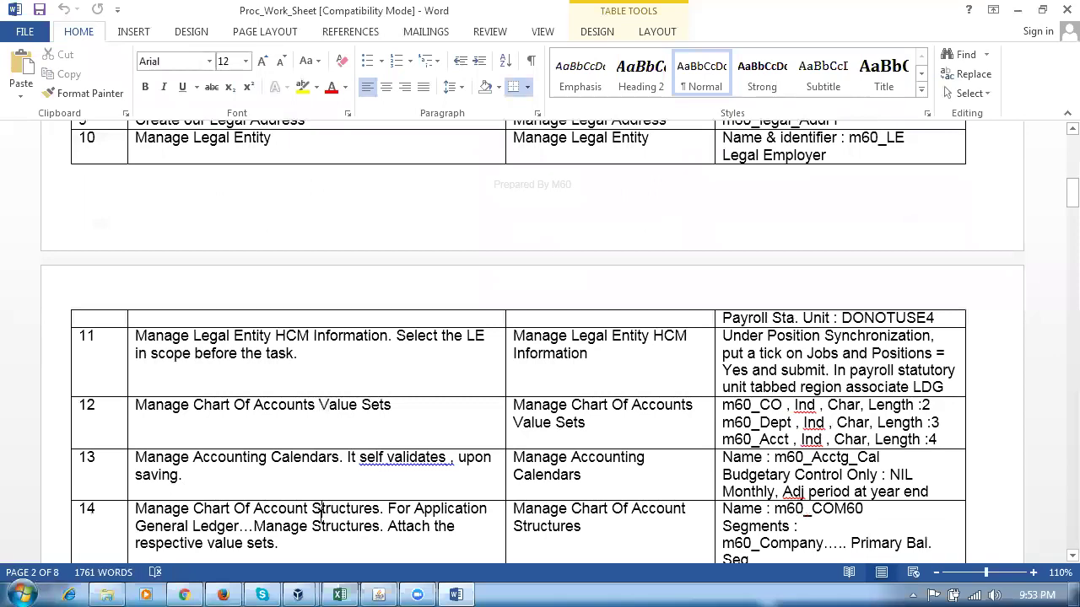
Continue reading past Manage Business Units down to 'Purchasing setups will begin now'.
{"action": "scroll", "coordinate": [320, 517], "scroll_direction": "down", "scroll_amount": 4}
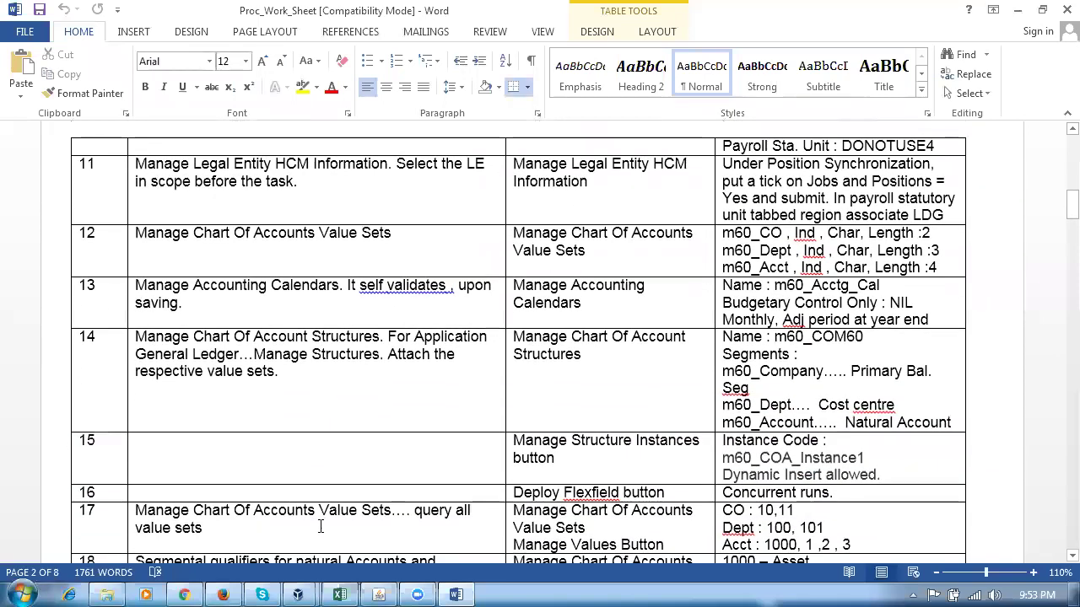
{"action": "scroll", "coordinate": [325, 516], "scroll_direction": "down", "scroll_amount": 2}
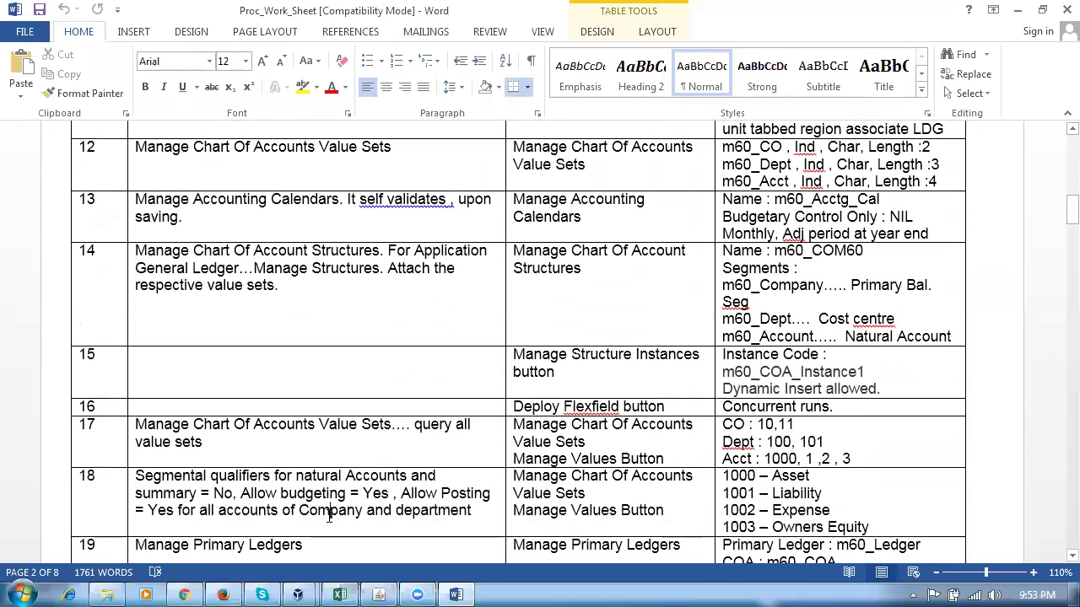
{"action": "scroll", "coordinate": [329, 516], "scroll_direction": "down", "scroll_amount": 3}
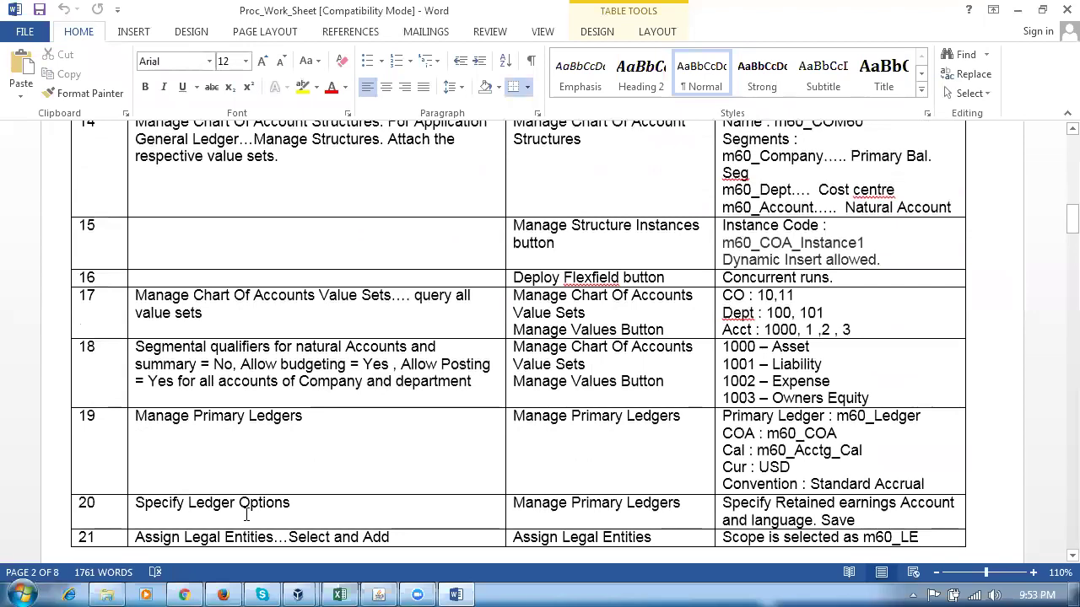
{"action": "scroll", "coordinate": [253, 510], "scroll_direction": "down", "scroll_amount": 12}
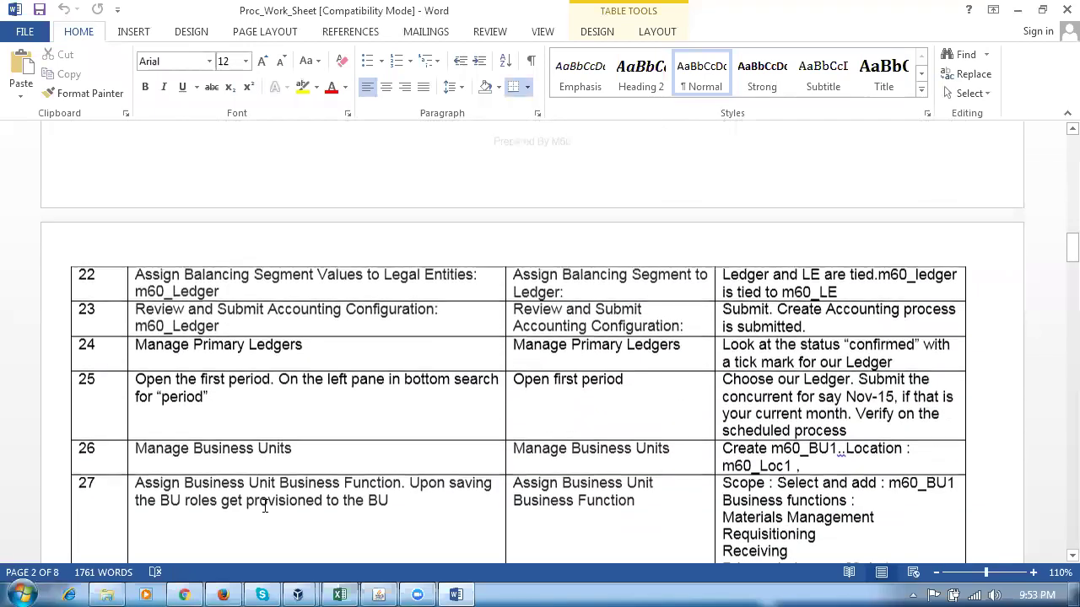
{"action": "left_click_drag", "start_coordinate": [188, 454], "coordinate": [307, 457]}
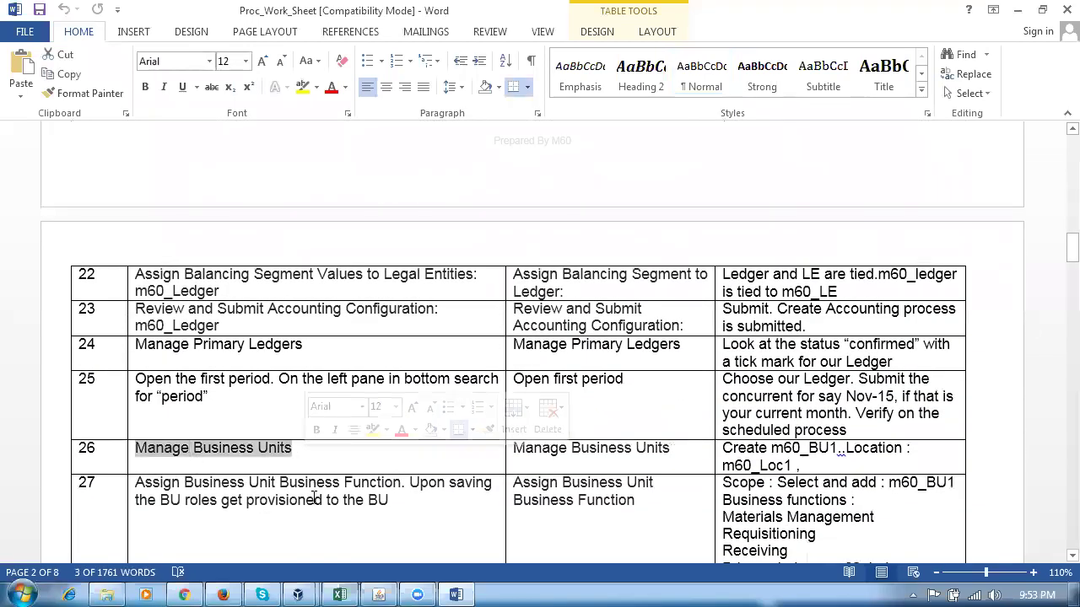
{"action": "scroll", "coordinate": [314, 499], "scroll_direction": "down", "scroll_amount": 6}
{"action": "left_click", "coordinate": [287, 495]}
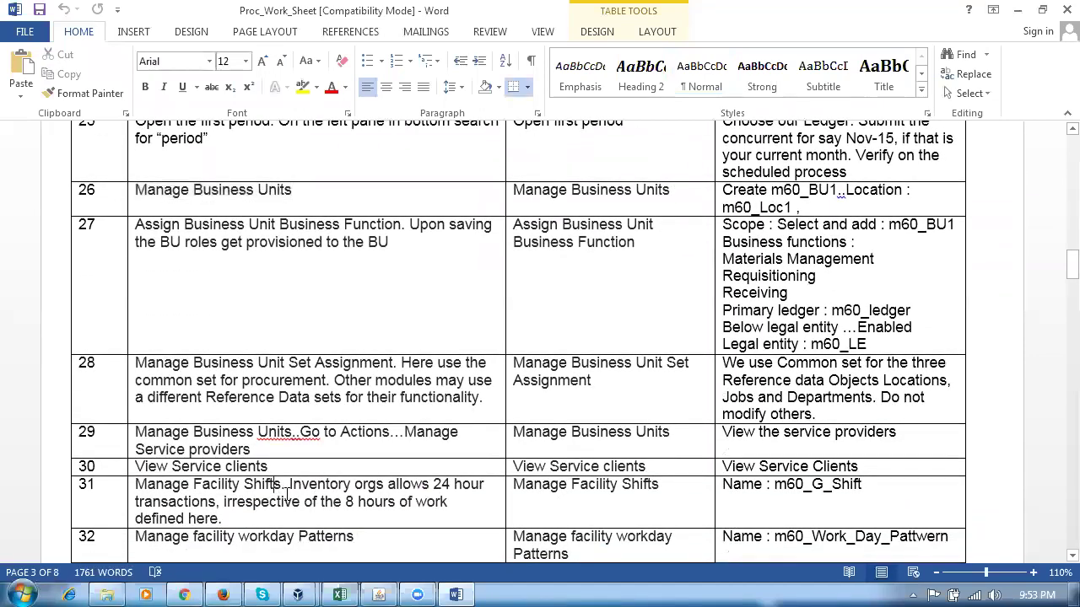
{"action": "scroll", "coordinate": [286, 496], "scroll_direction": "down", "scroll_amount": 10}
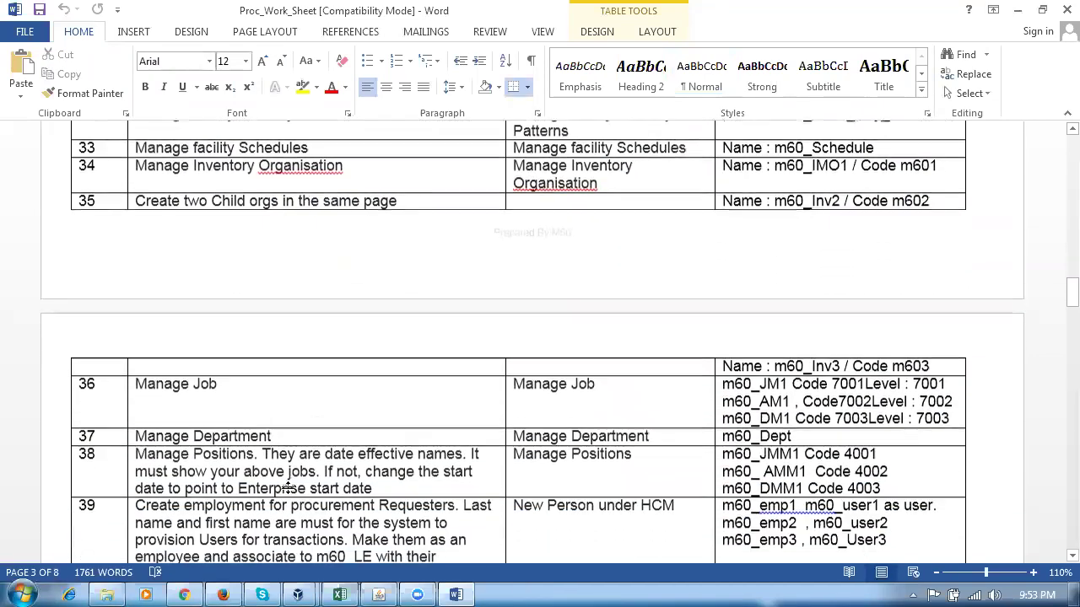
{"action": "left_click", "coordinate": [268, 466]}
{"action": "scroll", "coordinate": [328, 496], "scroll_direction": "down", "scroll_amount": 2}
{"action": "scroll", "coordinate": [333, 498], "scroll_direction": "down", "scroll_amount": 8}
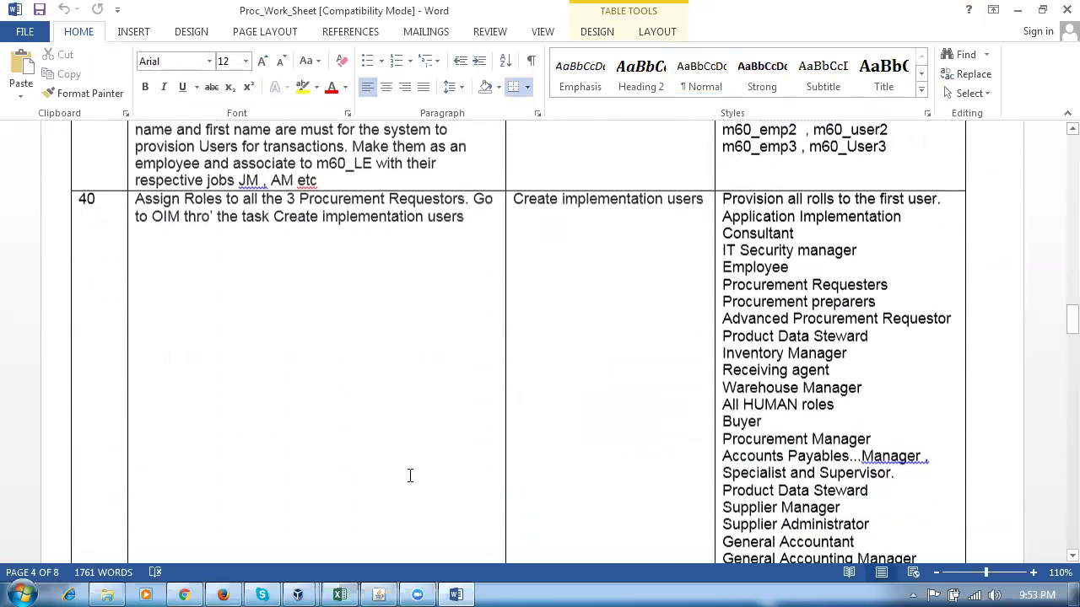
{"action": "scroll", "coordinate": [410, 475], "scroll_direction": "down", "scroll_amount": 5}
{"action": "scroll", "coordinate": [409, 475], "scroll_direction": "down", "scroll_amount": 3}
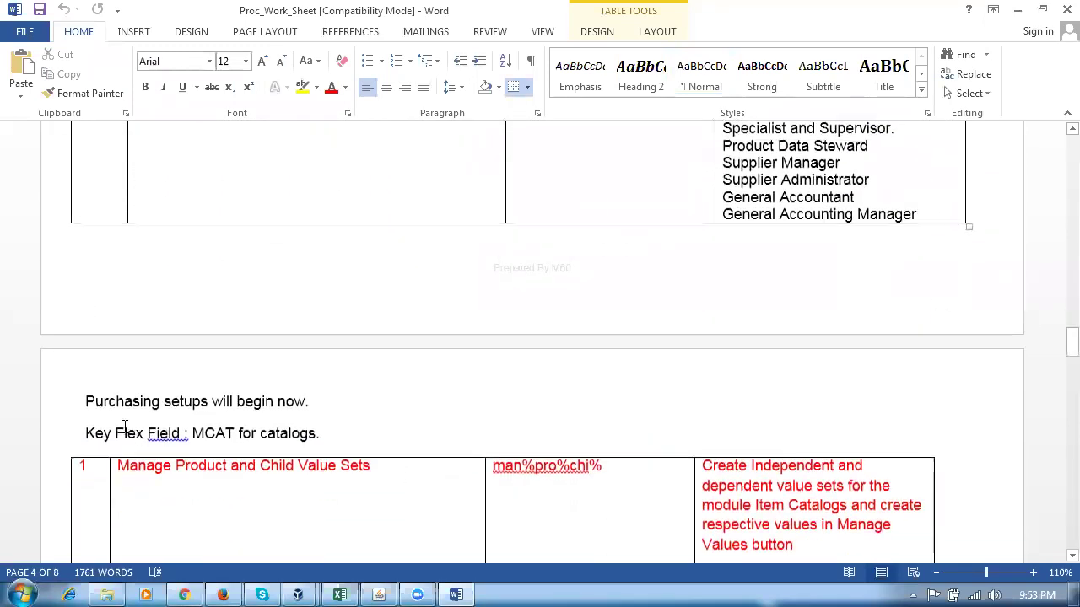
{"action": "left_click_drag", "start_coordinate": [87, 401], "coordinate": [279, 401]}
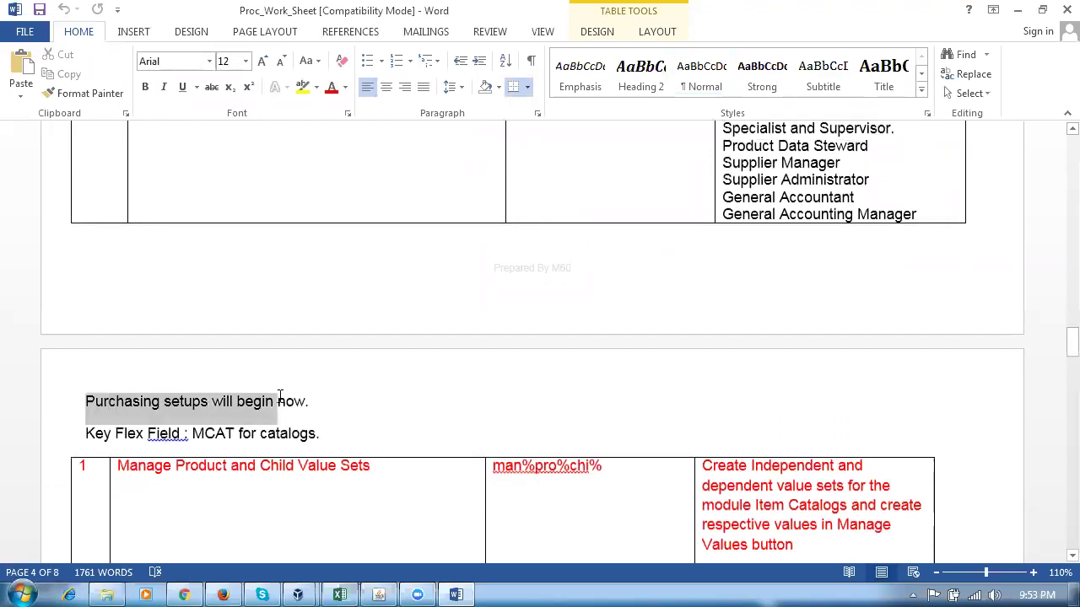
{"action": "left_click", "coordinate": [353, 497]}
{"action": "scroll", "coordinate": [348, 510], "scroll_direction": "down", "scroll_amount": 20}
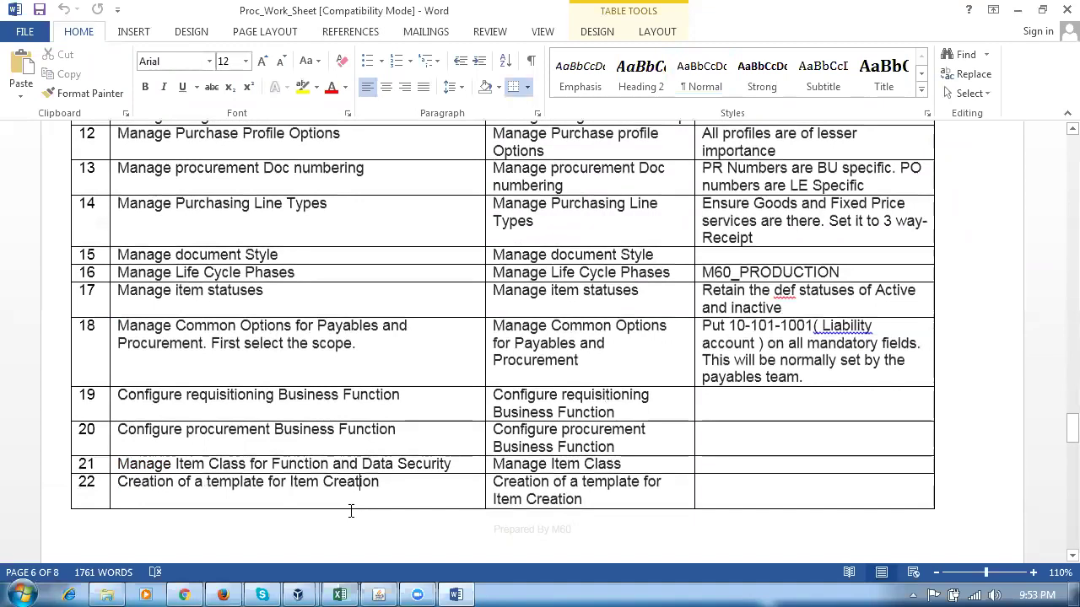
{"action": "scroll", "coordinate": [348, 511], "scroll_direction": "down", "scroll_amount": 8}
{"action": "scroll", "coordinate": [351, 513], "scroll_direction": "down", "scroll_amount": 8}
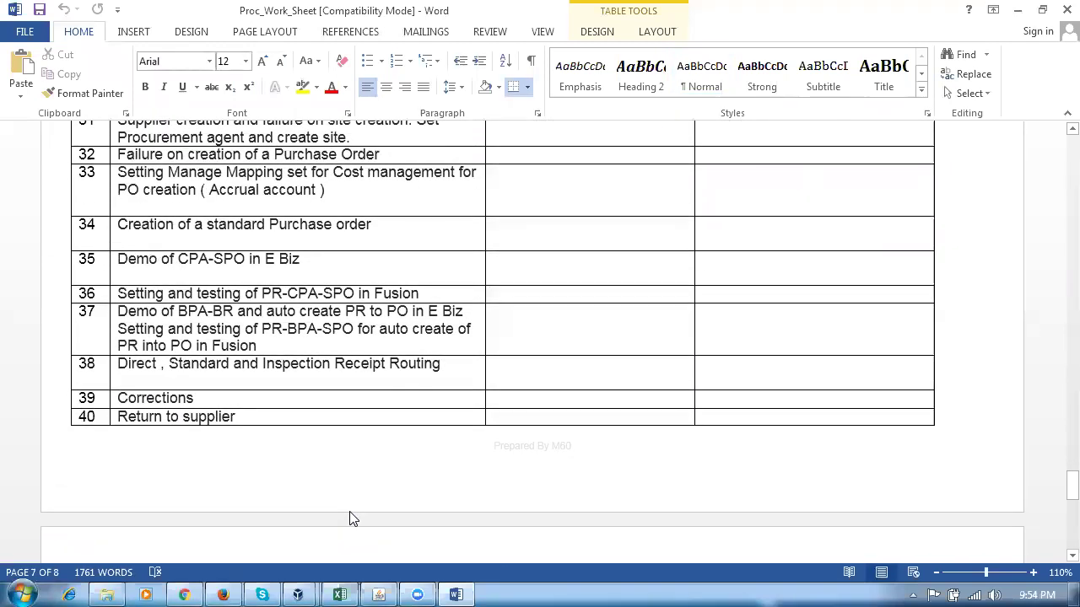
{"action": "scroll", "coordinate": [351, 513], "scroll_direction": "down", "scroll_amount": 10}
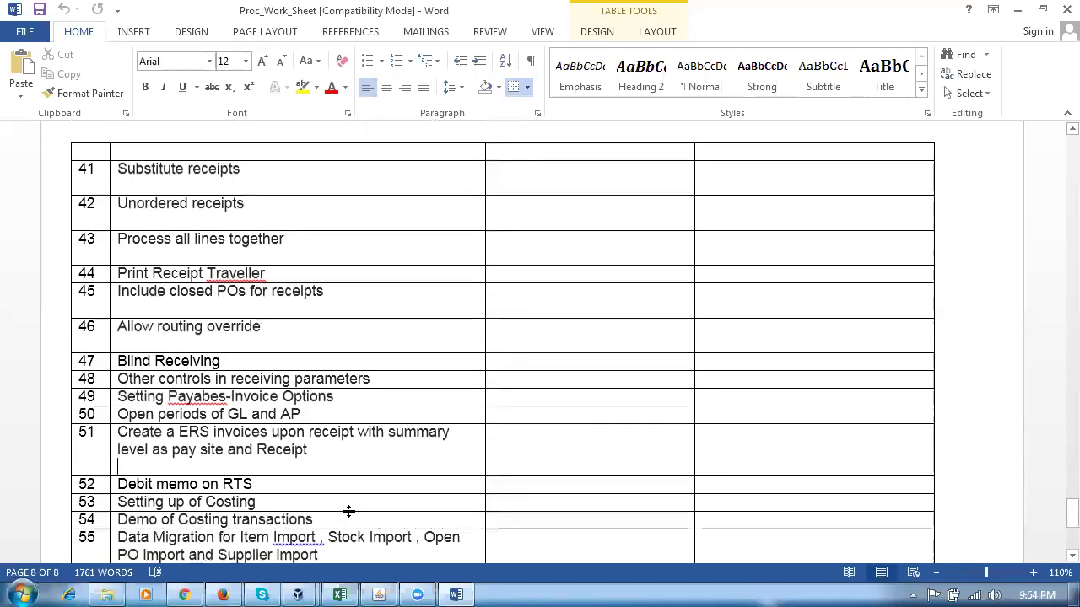
{"action": "left_click", "coordinate": [322, 449]}
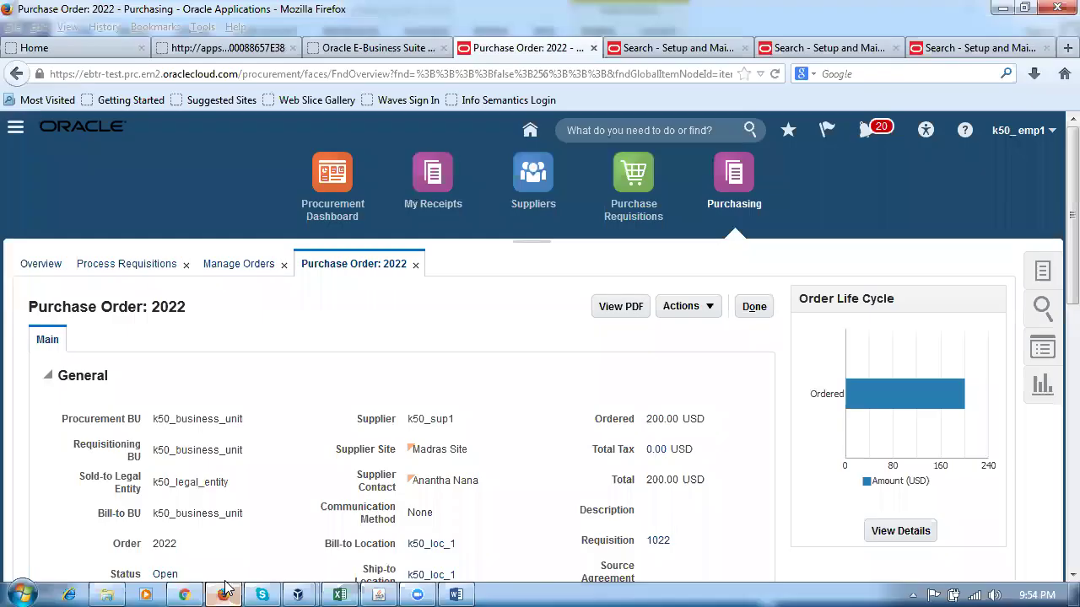
Return to the Oracle home springboard showing Procurement, Costing and Payables work areas.
{"action": "left_click", "coordinate": [222, 595]}
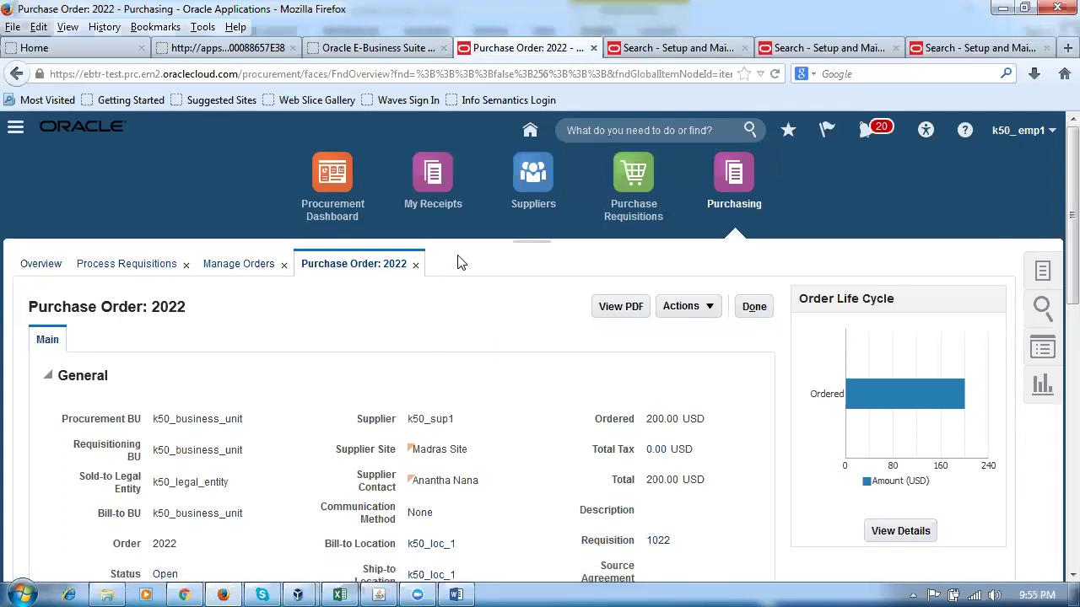
{"action": "left_click", "coordinate": [529, 132]}
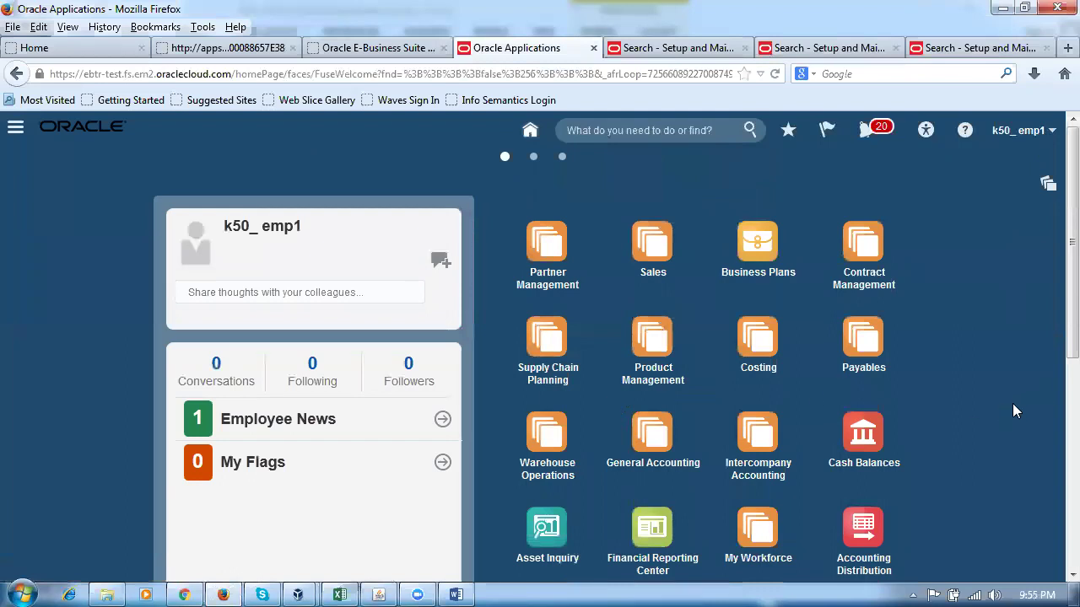
{"action": "scroll", "coordinate": [1015, 404], "scroll_direction": "down", "scroll_amount": 5}
{"action": "scroll", "coordinate": [1017, 405], "scroll_direction": "down", "scroll_amount": 2}
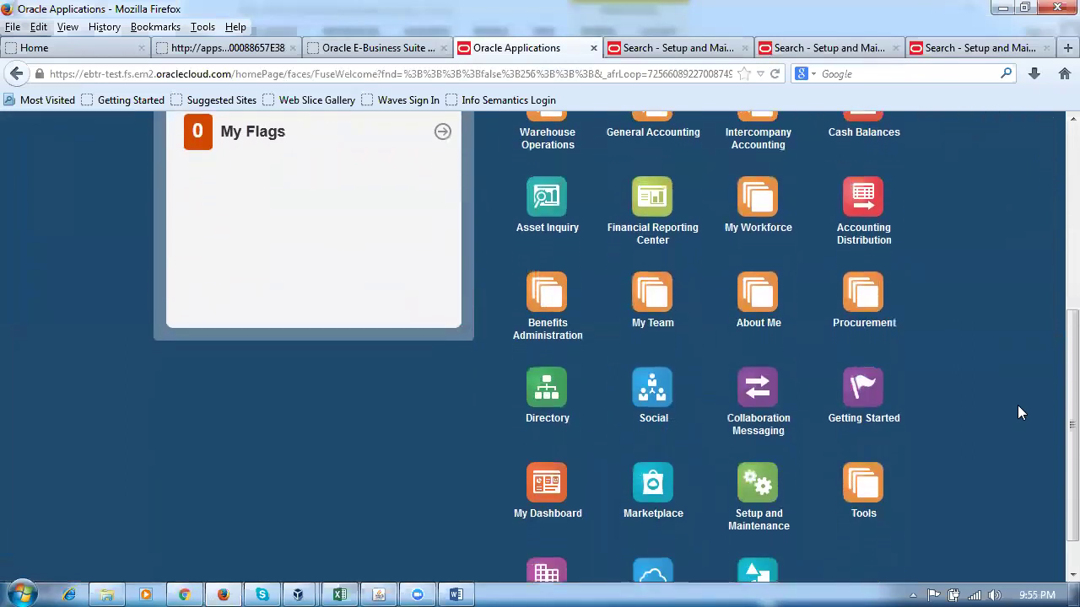
{"action": "scroll", "coordinate": [1018, 405], "scroll_direction": "up", "scroll_amount": 5}
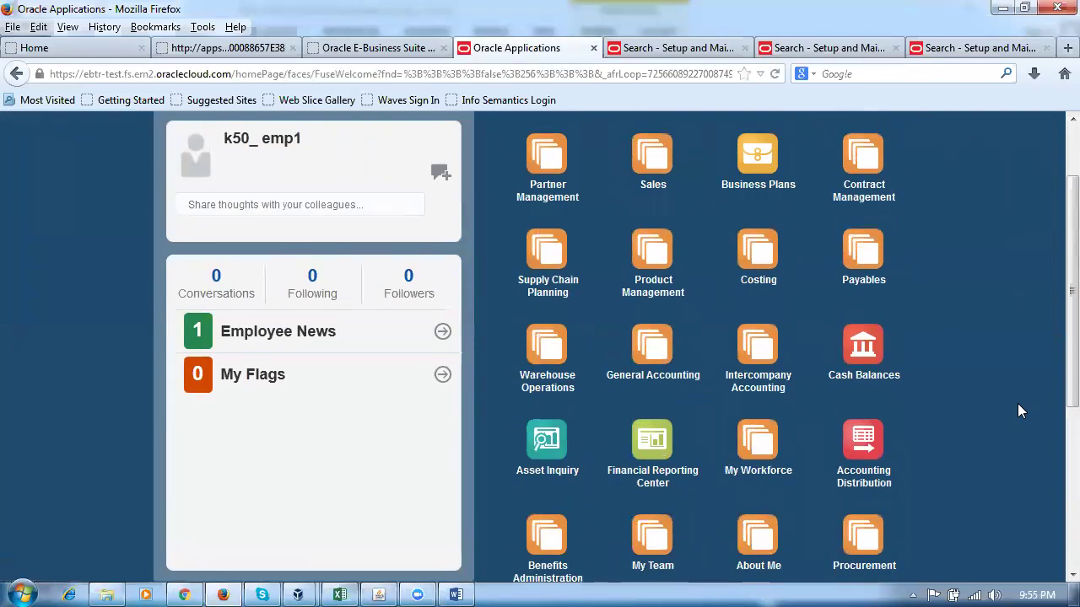
Open Warehouse Operations > Receipts with K501 as the inventory organization.
{"action": "left_click", "coordinate": [541, 352]}
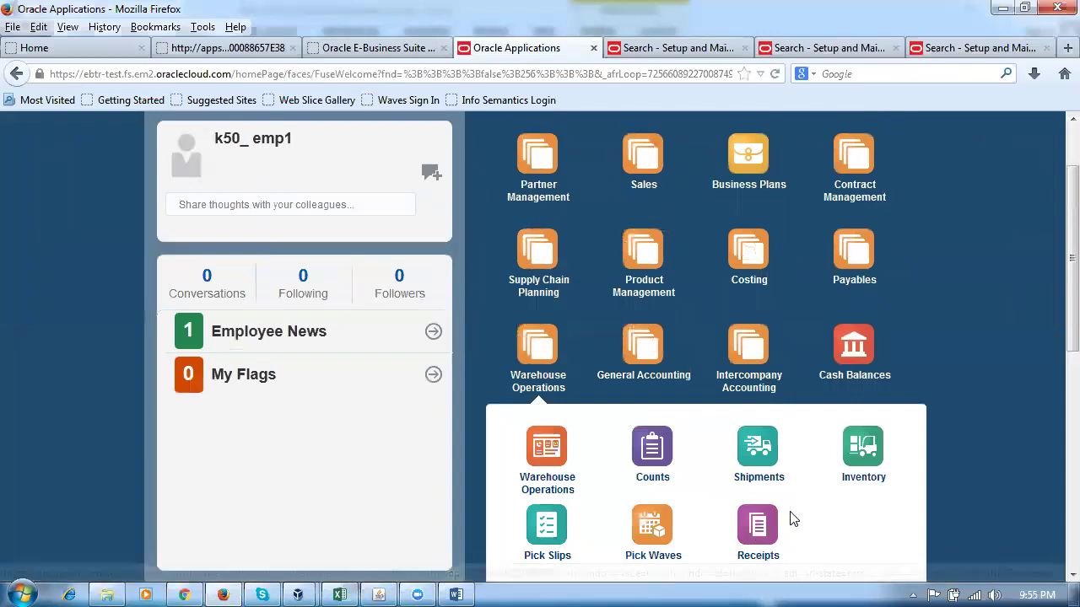
{"action": "left_click", "coordinate": [759, 526]}
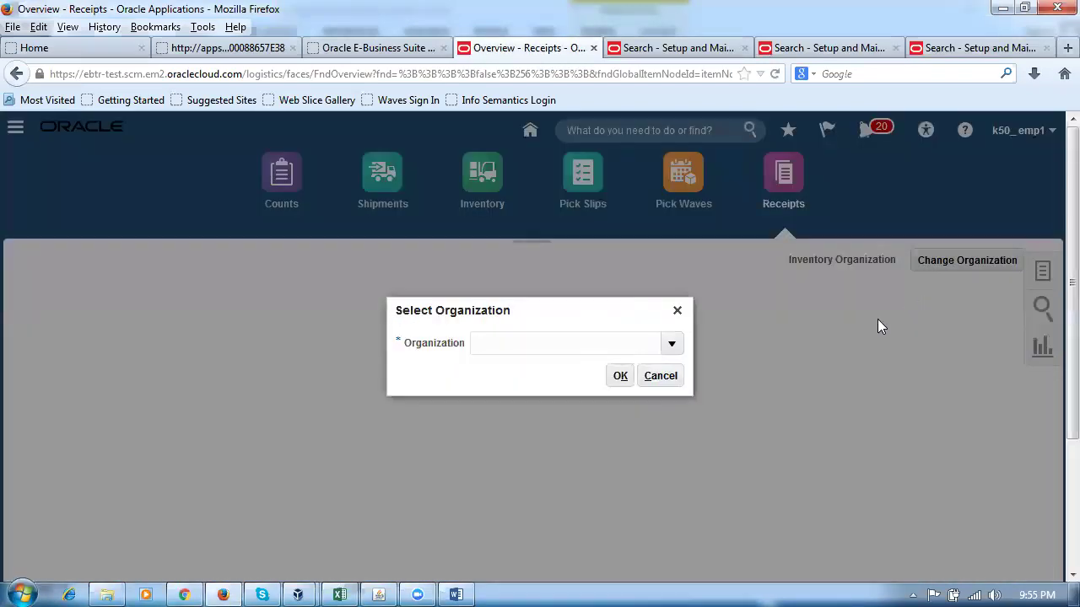
{"action": "left_click", "coordinate": [507, 349]}
{"action": "type", "text": "K501"}
{"action": "left_click", "coordinate": [621, 379]}
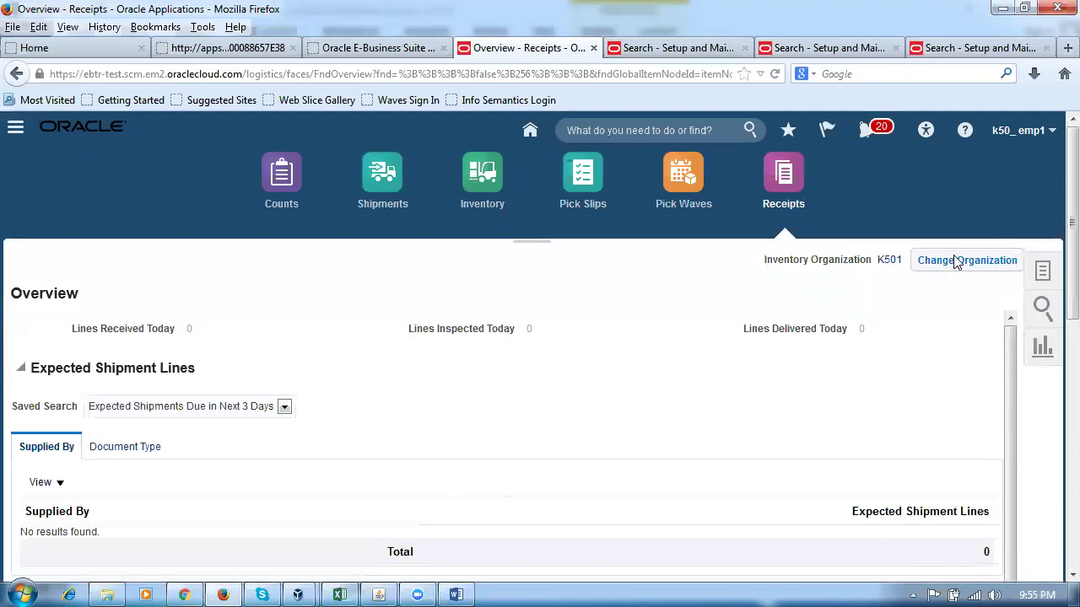
Search expected shipments for PO 2022 without a due date filter and receive the n101_item1 line.
{"action": "left_click", "coordinate": [1042, 275]}
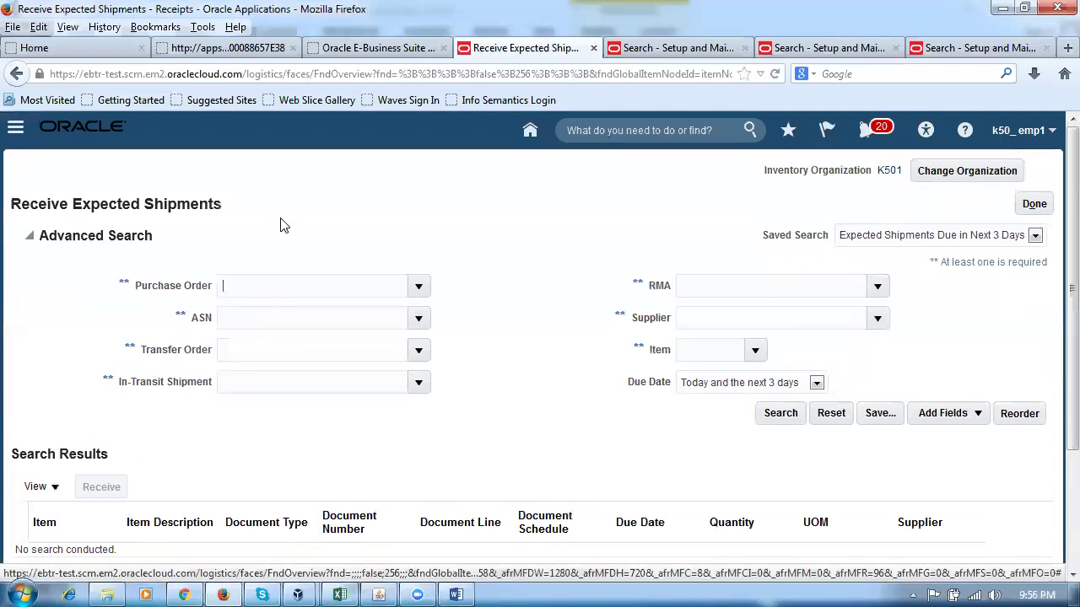
{"action": "type", "text": "2022"}
{"action": "key", "text": "Tab"}
{"action": "left_click", "coordinate": [696, 386]}
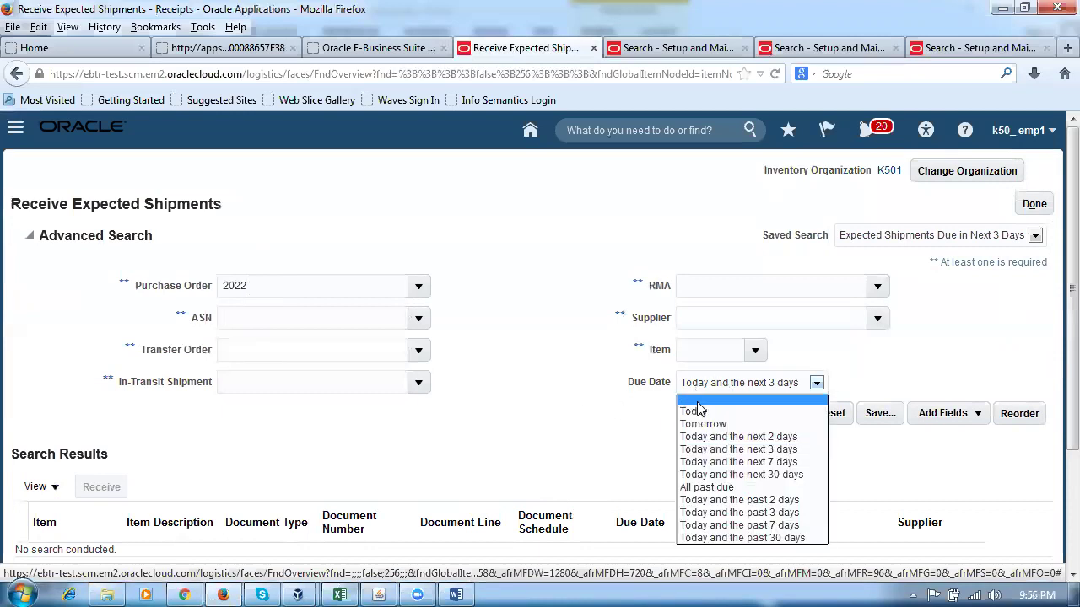
{"action": "left_click", "coordinate": [694, 399]}
{"action": "left_click", "coordinate": [774, 412]}
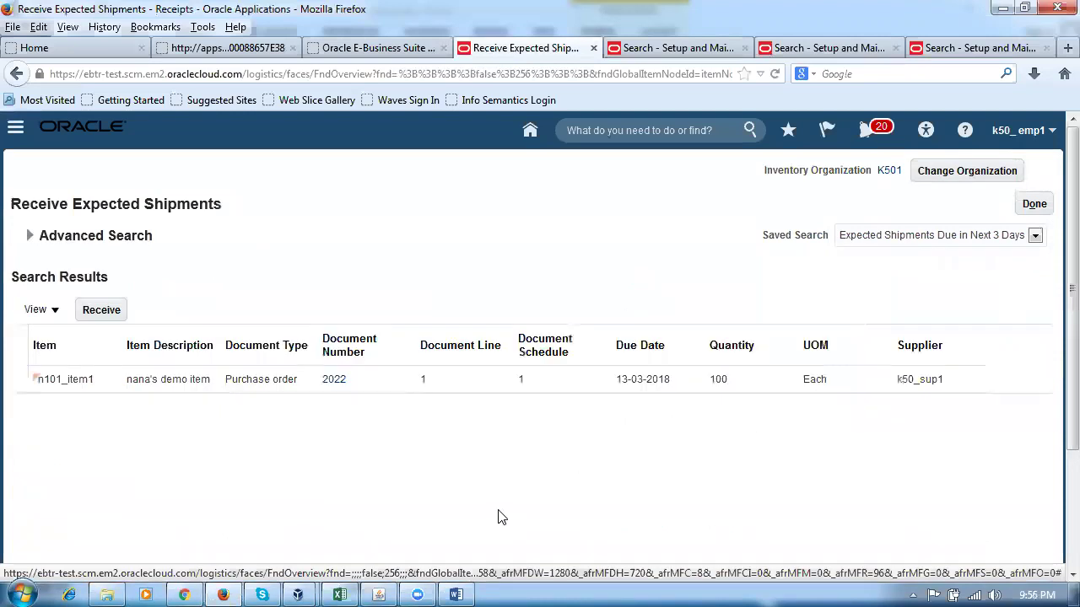
{"action": "left_click", "coordinate": [15, 382]}
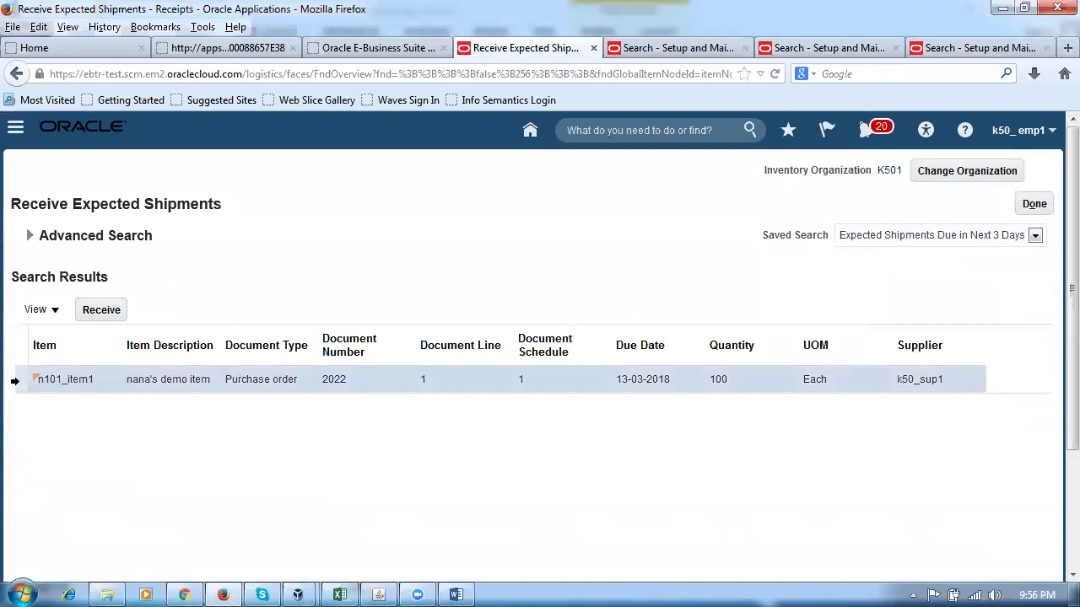
{"action": "left_click", "coordinate": [95, 312]}
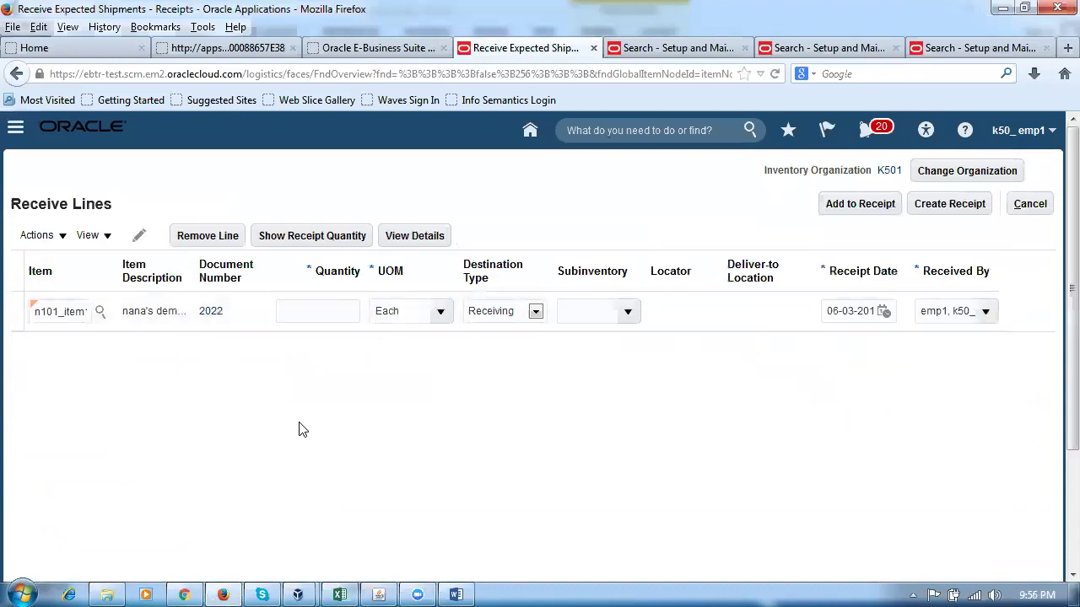
Set the n101_item1 line's receipt quantity to 15 Each and check available subinventories.
{"action": "left_click", "coordinate": [320, 243]}
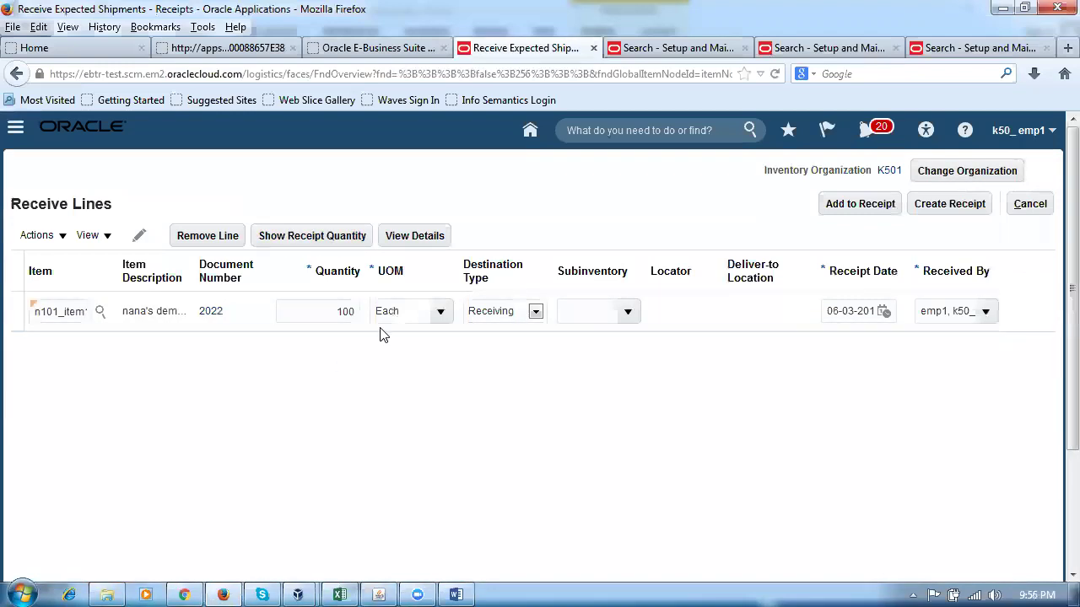
{"action": "double_click", "coordinate": [319, 309]}
{"action": "type", "text": "15"}
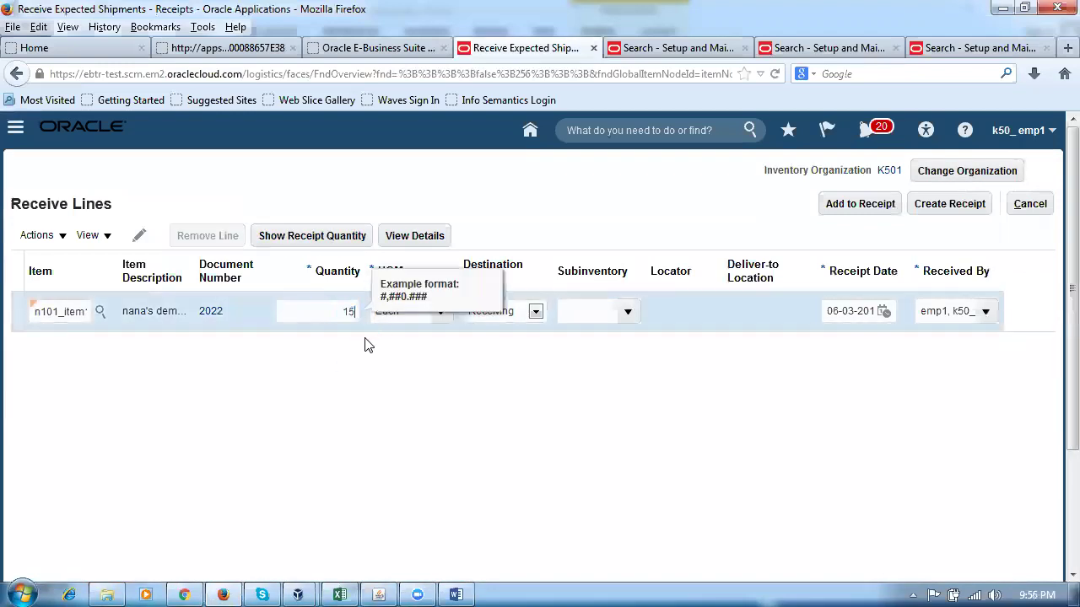
{"action": "key", "text": "Tab"}
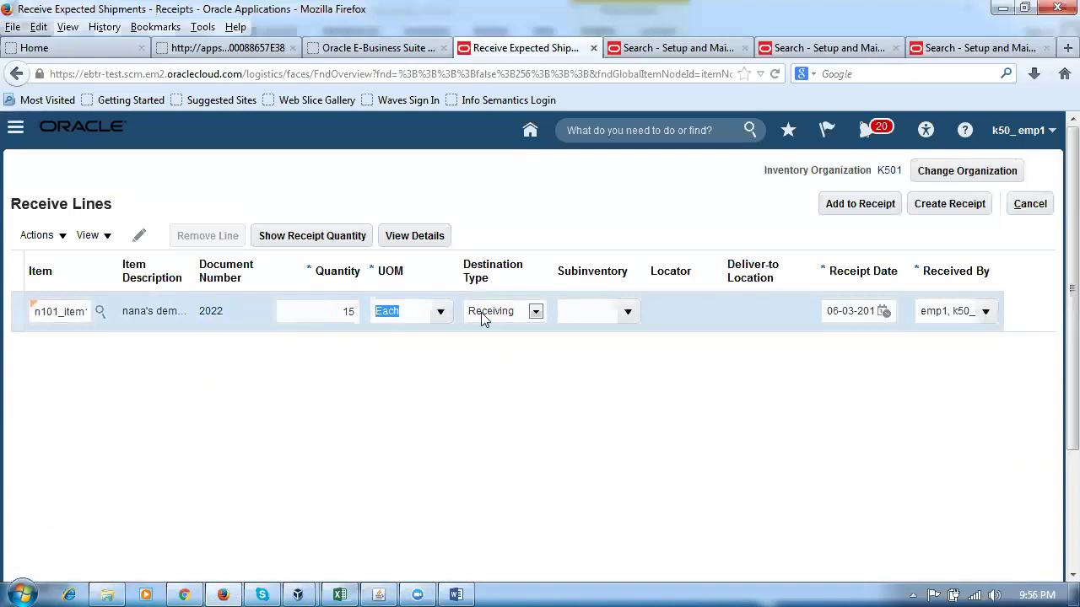
{"action": "left_click", "coordinate": [628, 314]}
{"action": "left_click", "coordinate": [609, 403]}
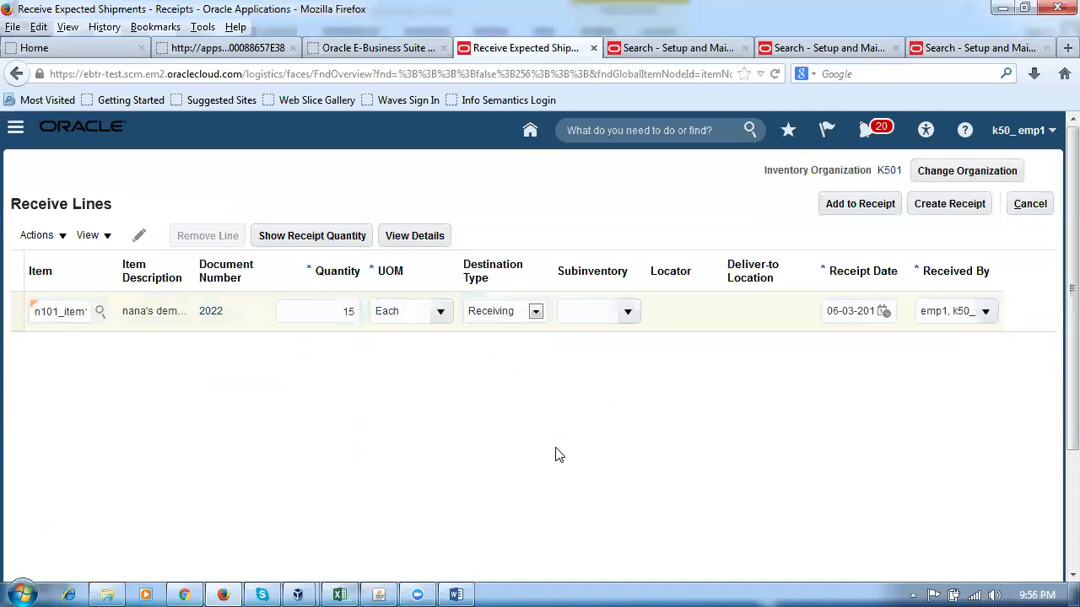
Start a receipt with shipment 123, 5 packing units, packing slip 456 and bill of lading 12345.
{"action": "left_click", "coordinate": [959, 210]}
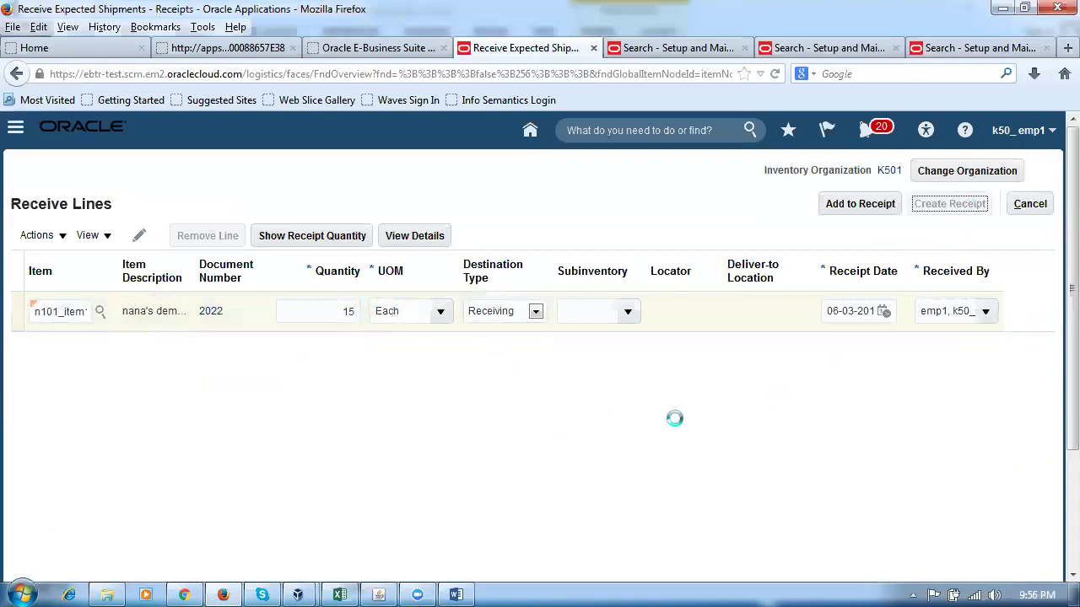
{"action": "left_click", "coordinate": [342, 374]}
{"action": "type", "text": "123"}
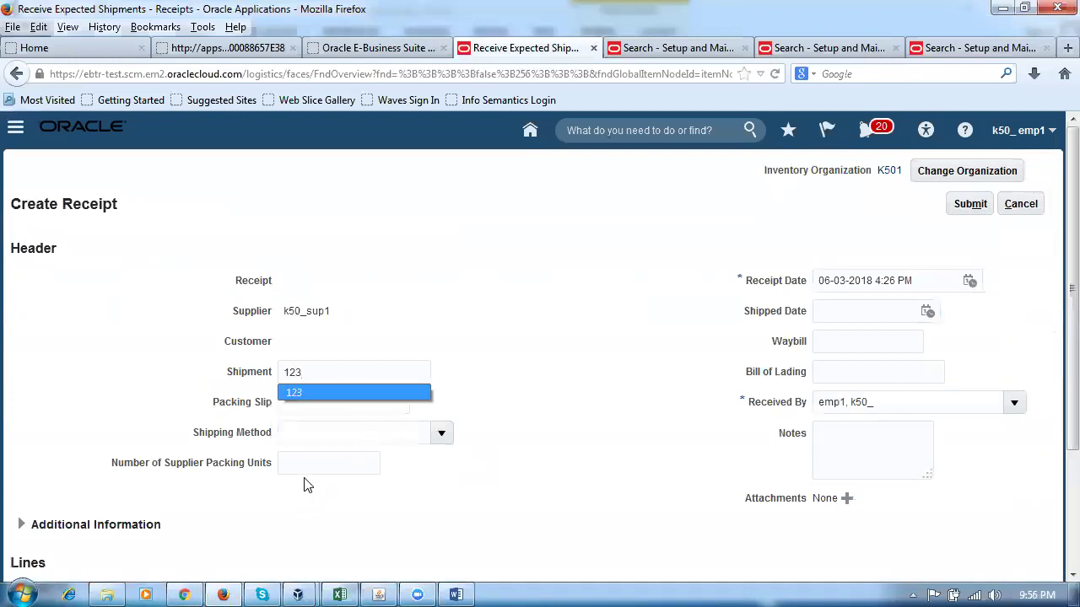
{"action": "left_click", "coordinate": [302, 469]}
{"action": "type", "text": "5"}
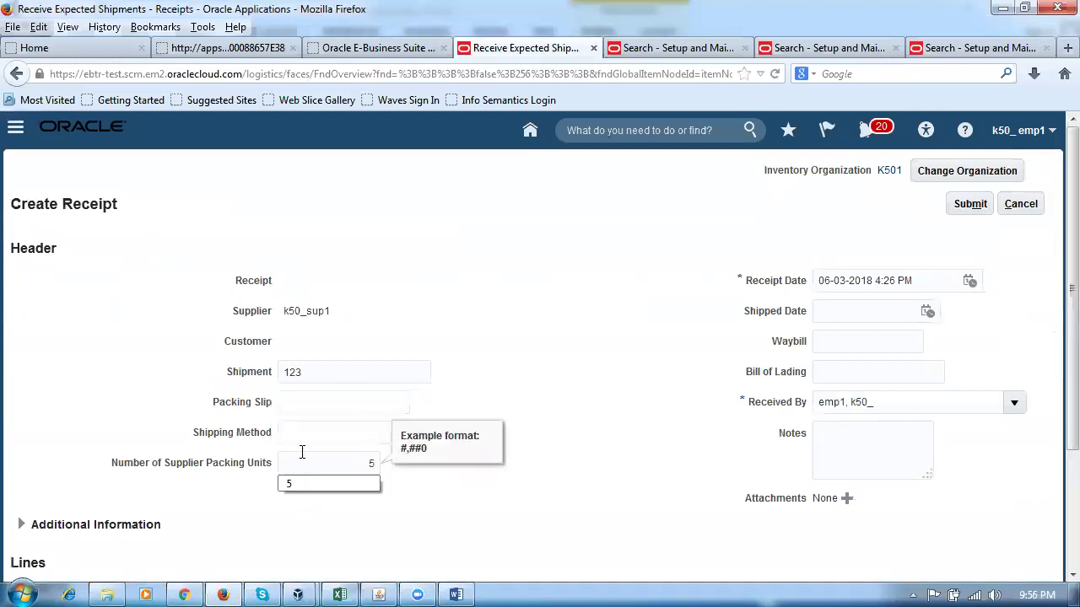
{"action": "left_click", "coordinate": [302, 407]}
{"action": "type", "text": "456"}
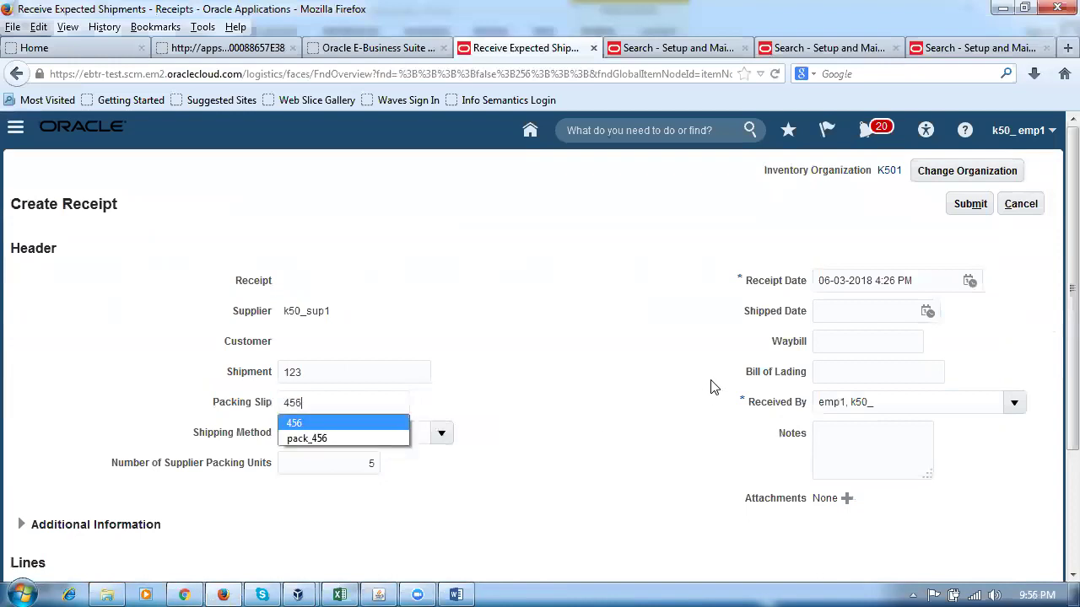
{"action": "left_click", "coordinate": [838, 375]}
{"action": "type", "text": "12345"}
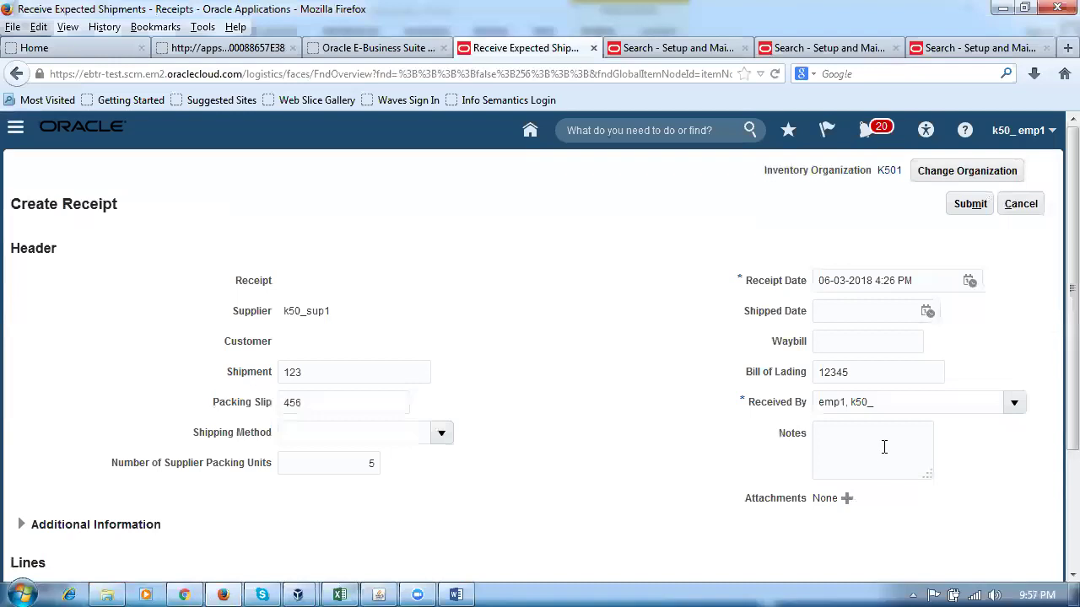
{"action": "type", "text": "dsgdzfd"}
Submit the receipt, note its number 1021, and acknowledge the confirmation.
{"action": "left_click", "coordinate": [970, 204]}
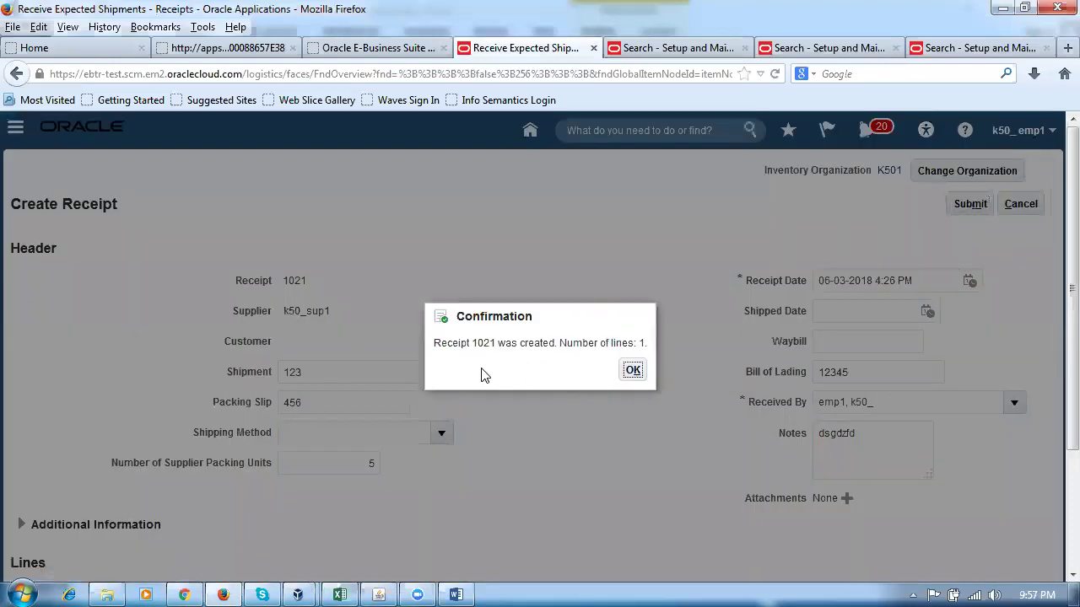
{"action": "left_click_drag", "start_coordinate": [468, 344], "coordinate": [536, 346]}
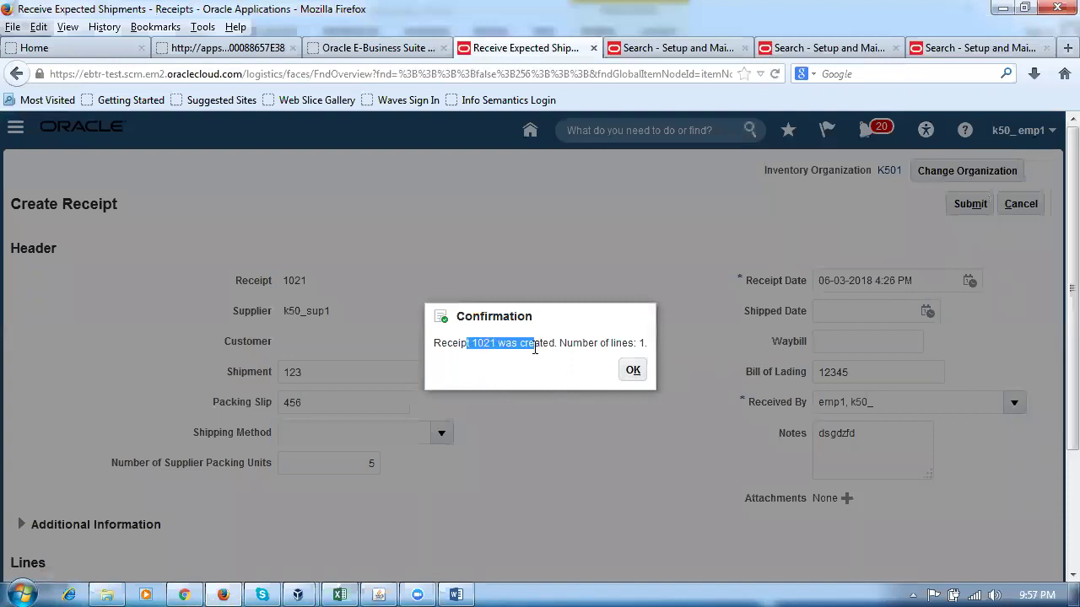
{"action": "left_click", "coordinate": [633, 372]}
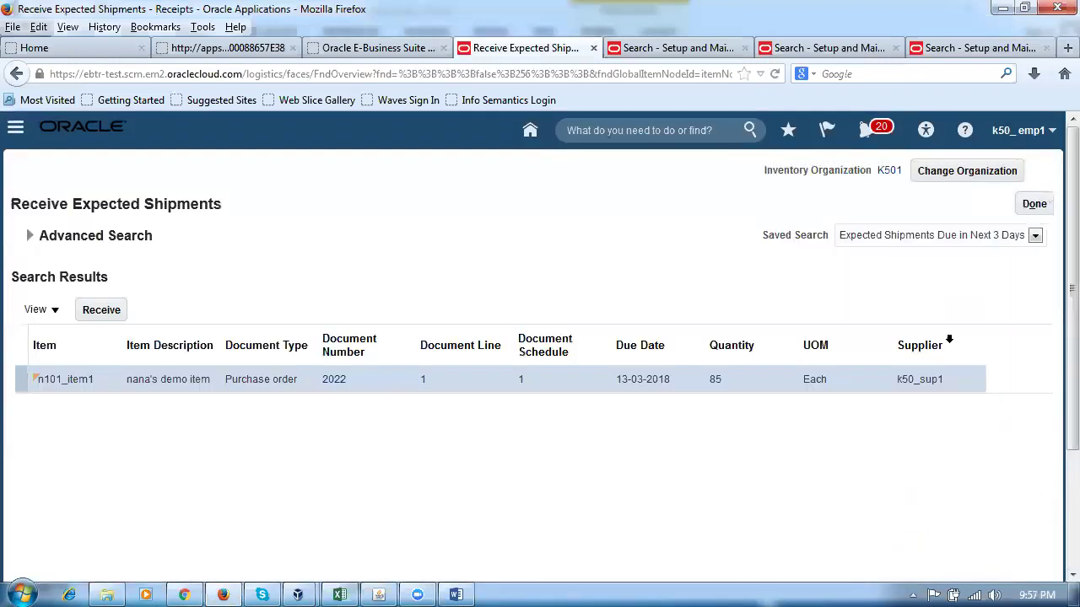
Load the Oracle cloud home page in a new tab and go to Warehouse Operations > Inventory.
{"action": "left_click", "coordinate": [1067, 47]}
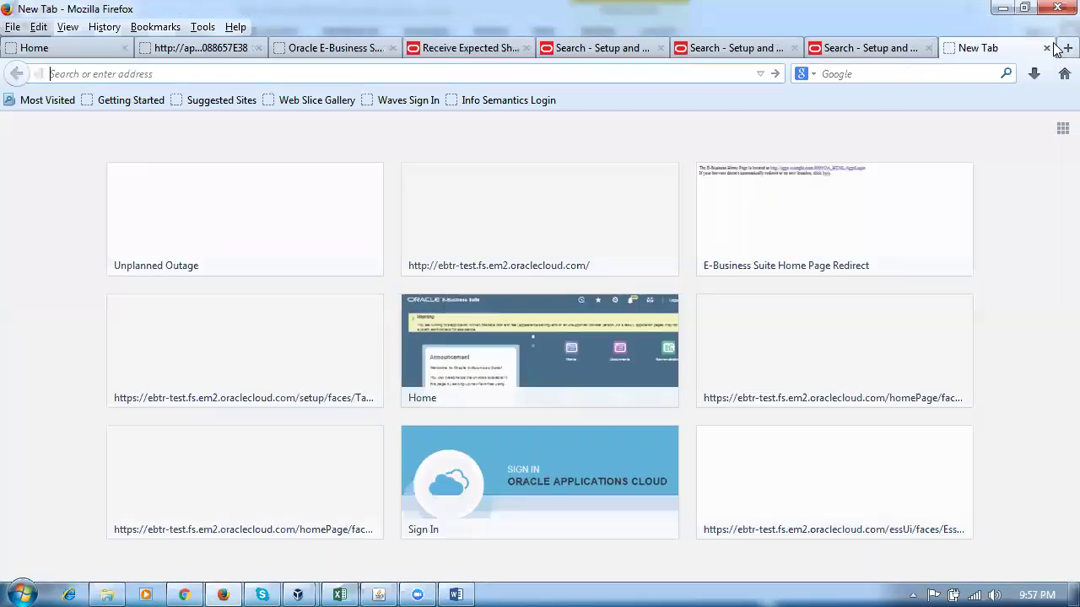
{"action": "type", "text": "e"}
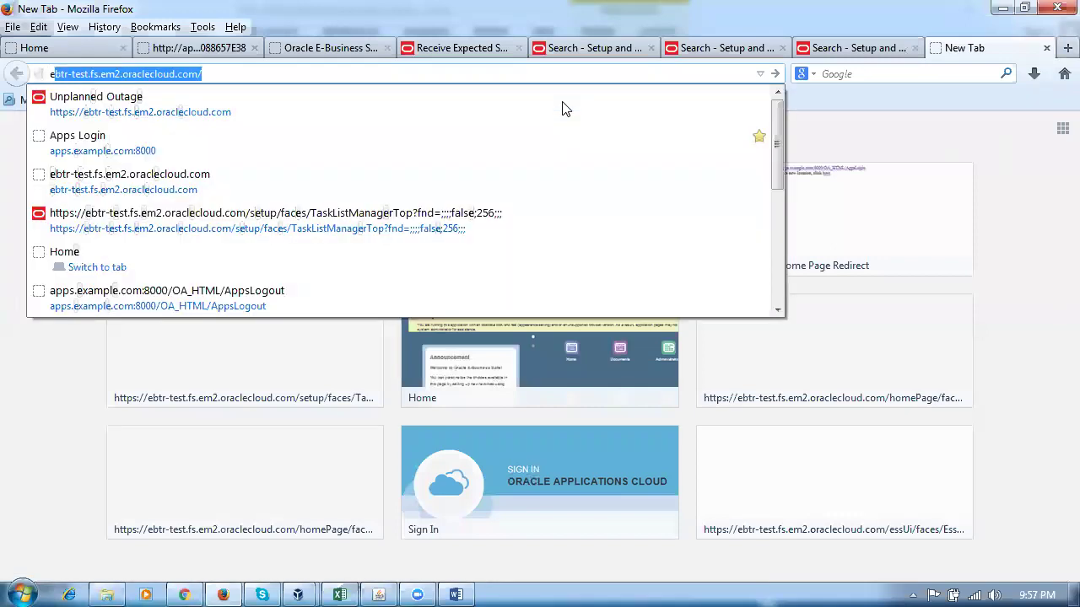
{"action": "key", "text": "Return"}
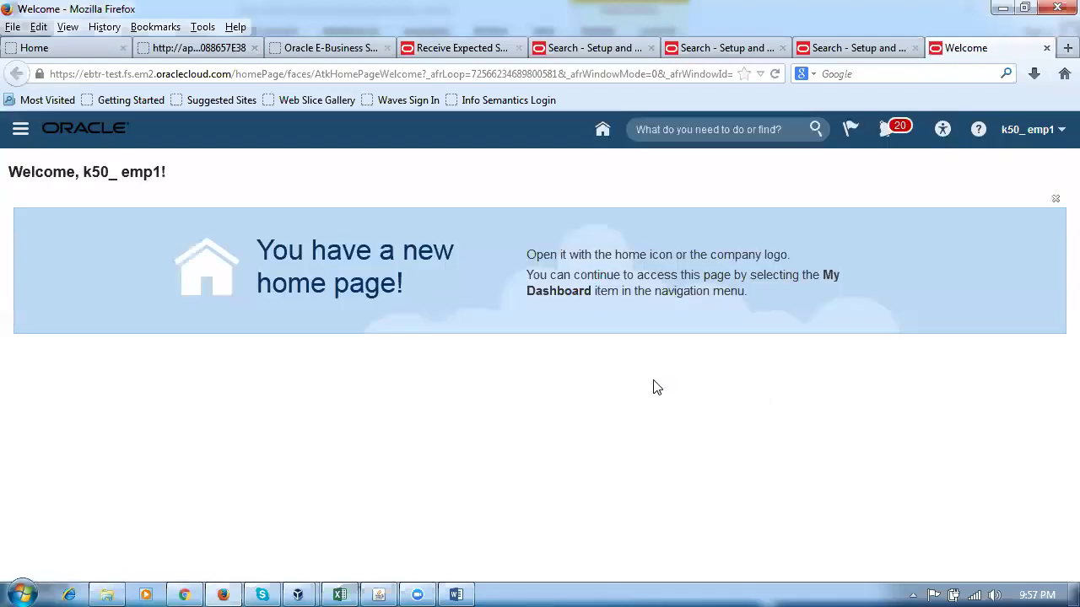
{"action": "left_click", "coordinate": [603, 131]}
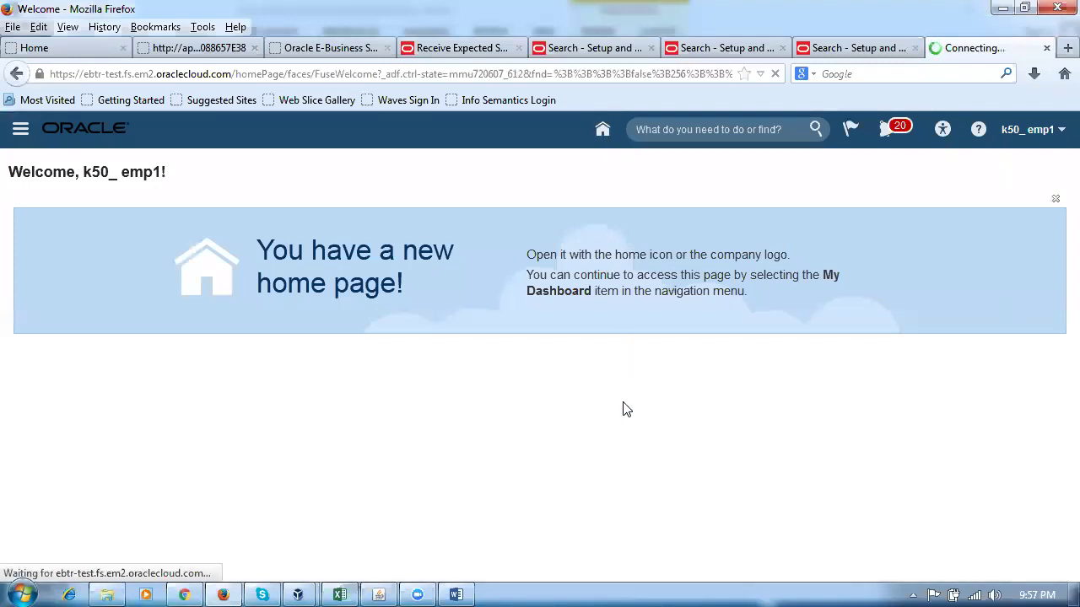
{"action": "scroll", "coordinate": [591, 437], "scroll_direction": "down", "scroll_amount": 2}
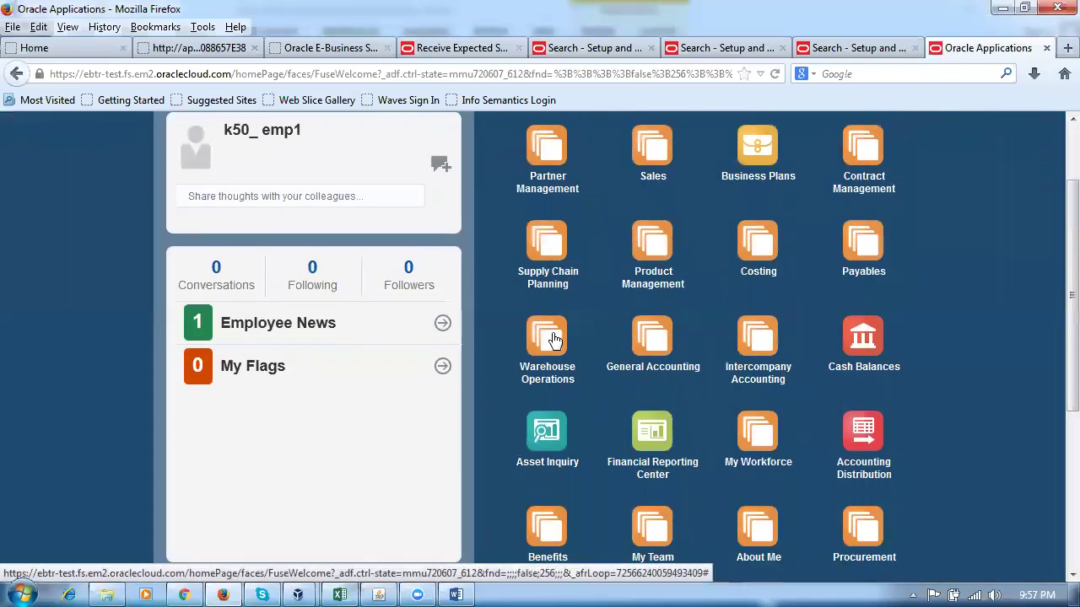
{"action": "left_click", "coordinate": [553, 339]}
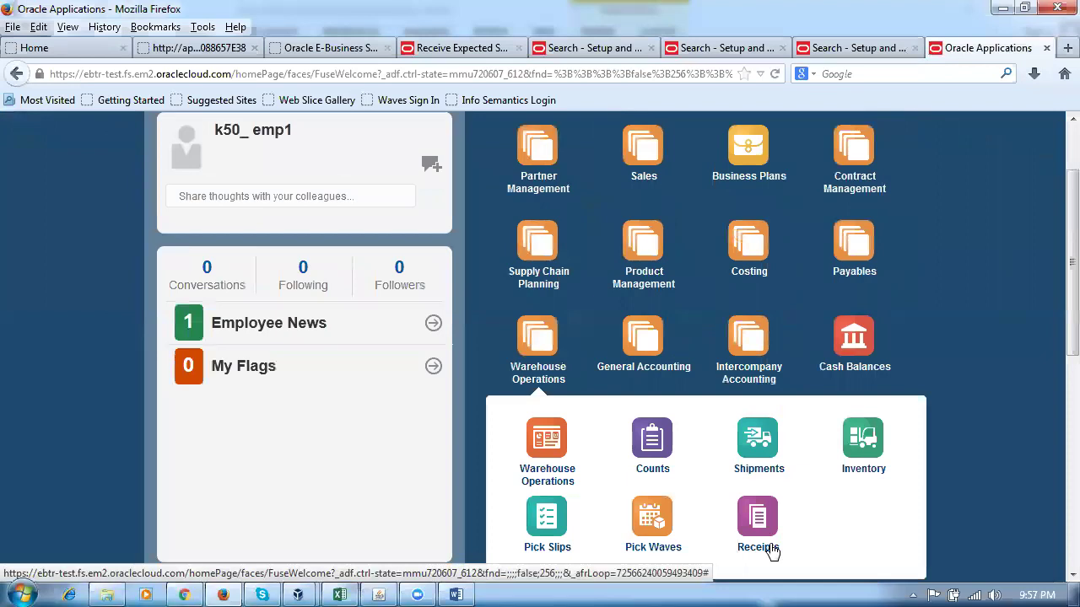
{"action": "left_click", "coordinate": [860, 449]}
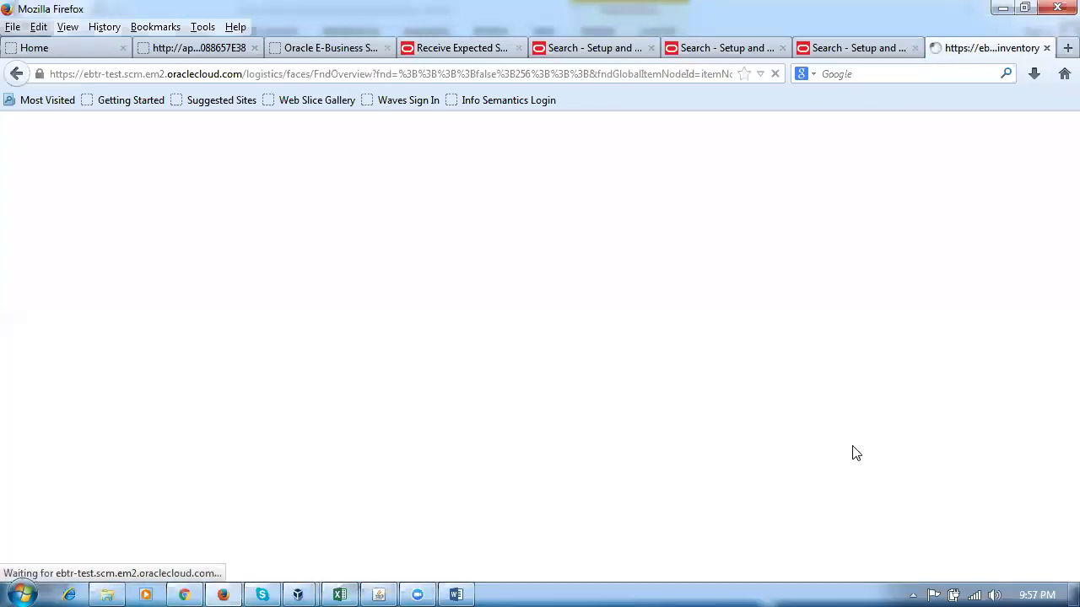
Search quantities for item n101_item1 with Receiving and Inbound included.
{"action": "left_click", "coordinate": [161, 367]}
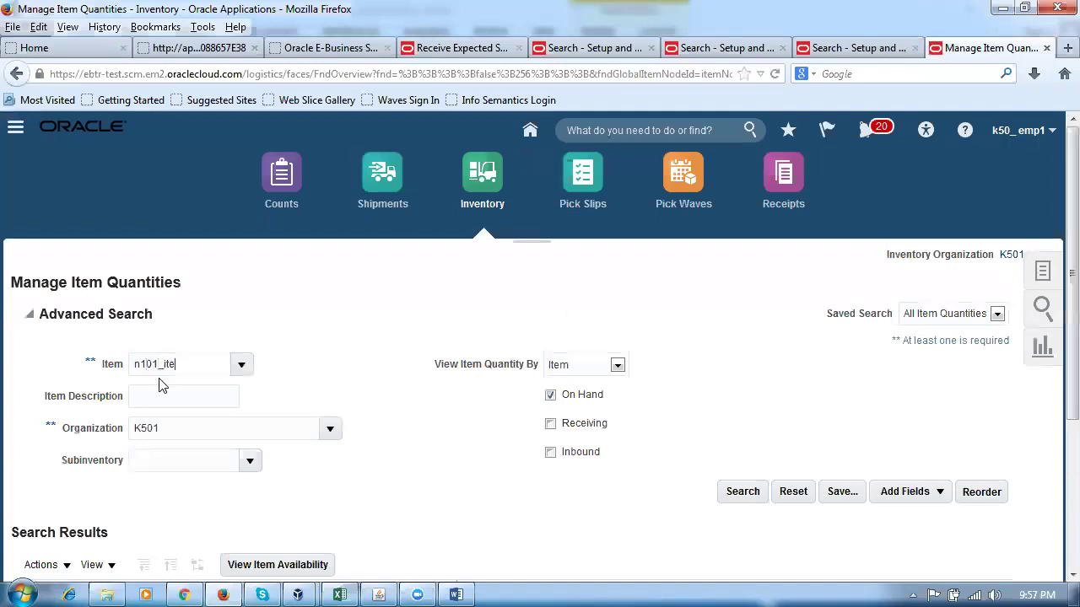
{"action": "key", "text": "Tab"}
{"action": "left_click", "coordinate": [551, 424]}
{"action": "left_click", "coordinate": [747, 498]}
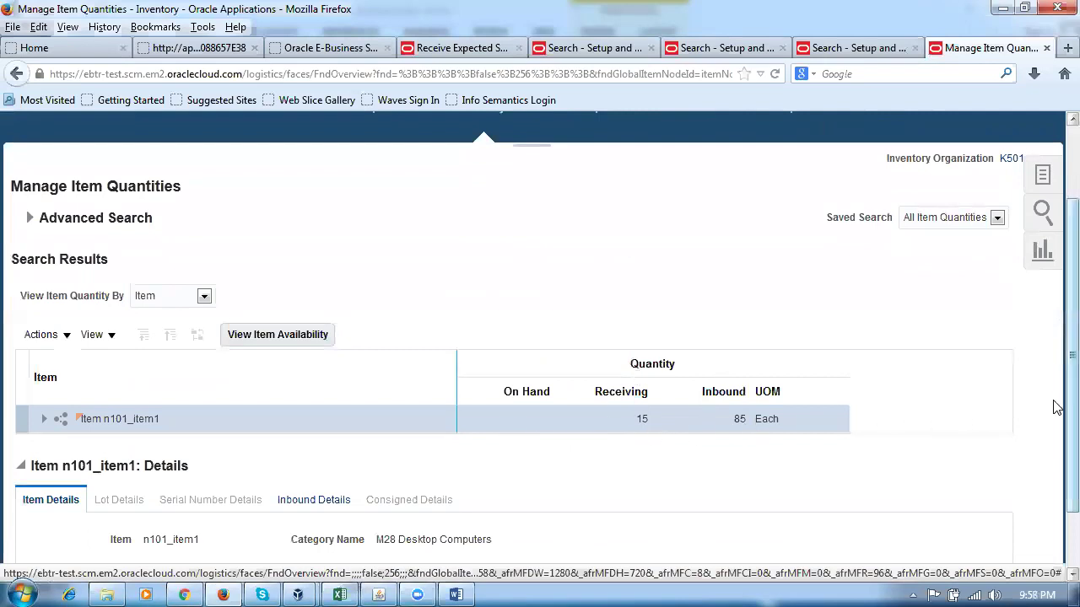
Review the Inbound Details showing 85 Each inbound on purchase order 2022.
{"action": "scroll", "coordinate": [1054, 425], "scroll_direction": "down", "scroll_amount": 2}
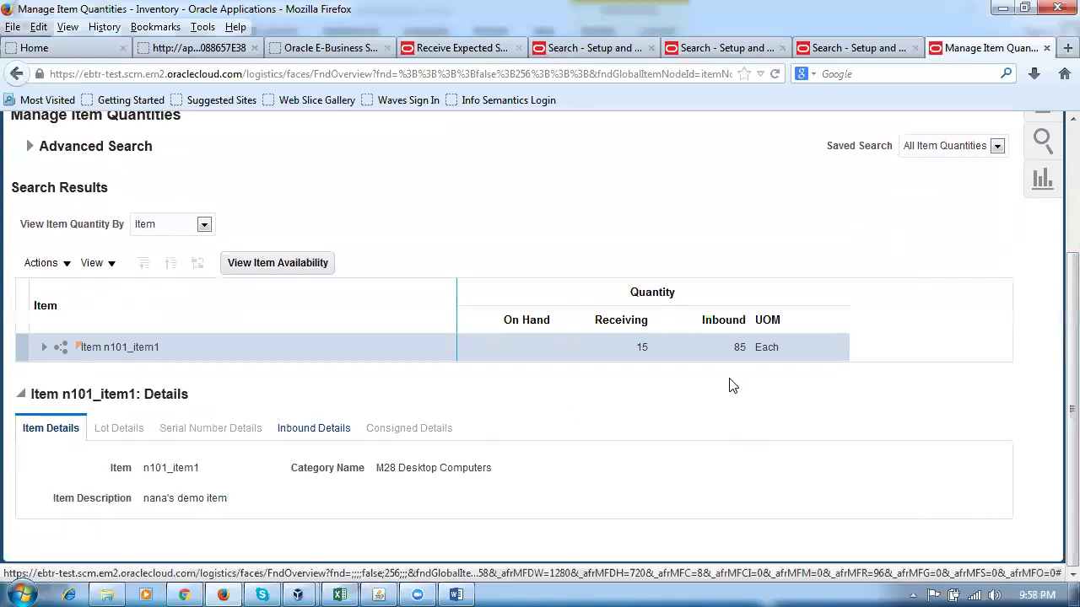
{"action": "left_click", "coordinate": [312, 436]}
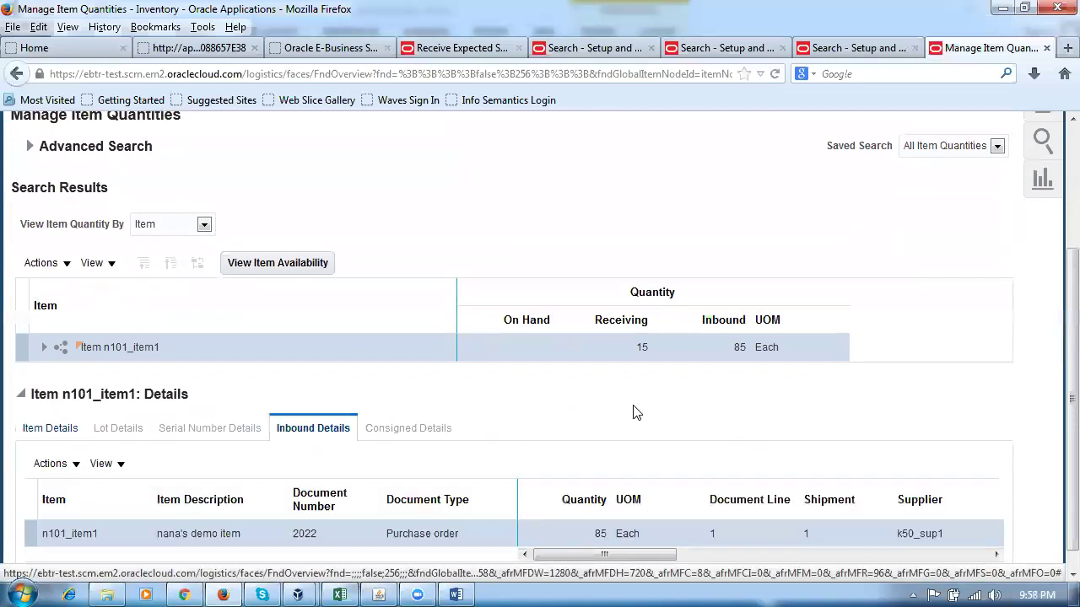
{"action": "scroll", "coordinate": [634, 414], "scroll_direction": "down", "scroll_amount": 1}
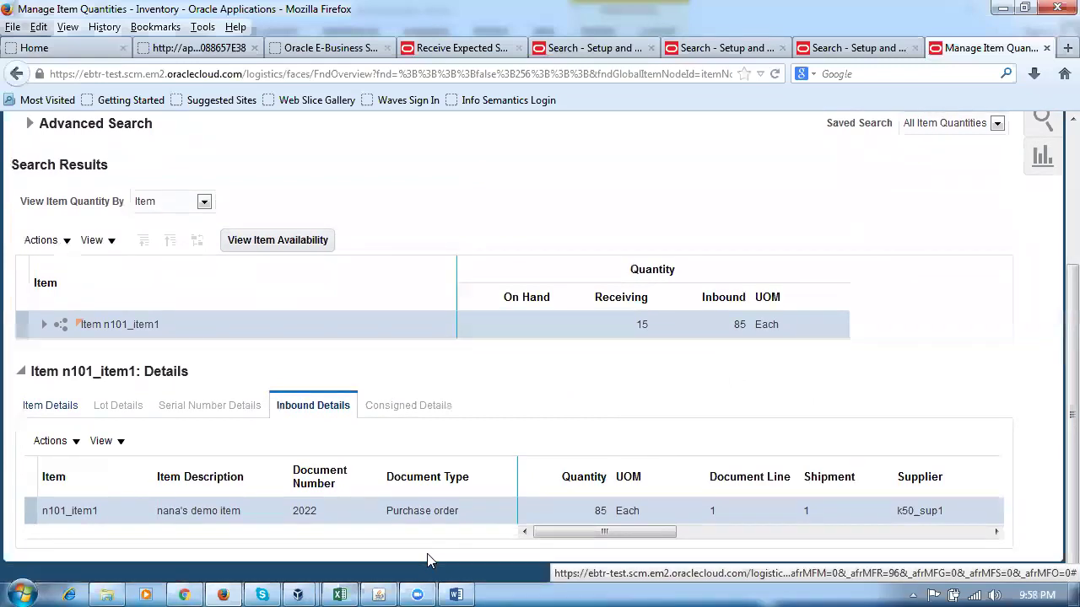
{"action": "left_click_drag", "start_coordinate": [554, 529], "coordinate": [553, 558]}
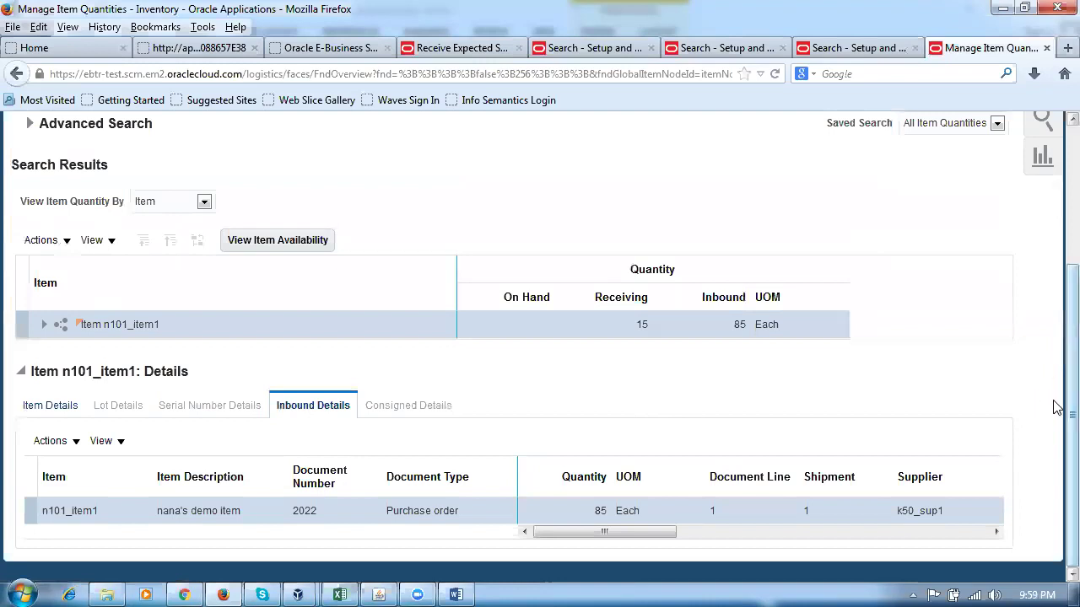
{"action": "scroll", "coordinate": [1053, 406], "scroll_direction": "up", "scroll_amount": 5}
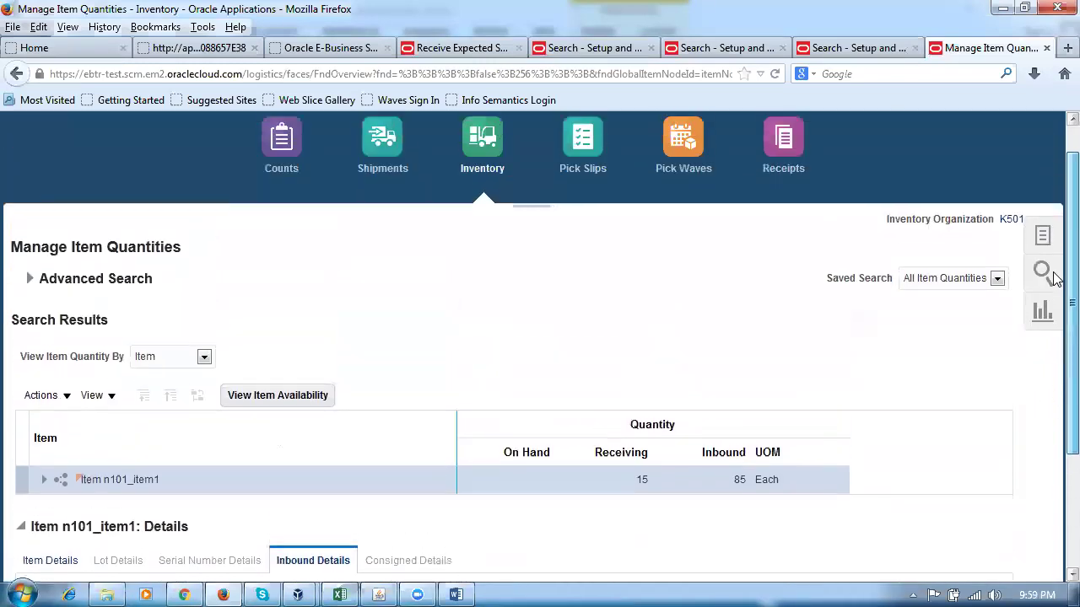
{"action": "scroll", "coordinate": [1056, 389], "scroll_direction": "down", "scroll_amount": 4}
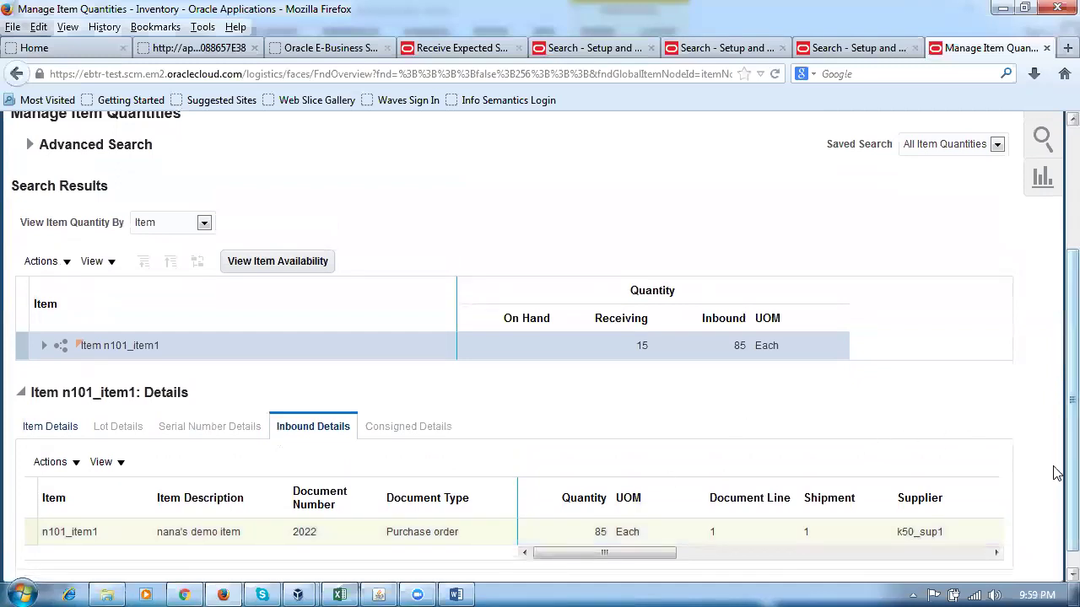
{"action": "scroll", "coordinate": [1056, 382], "scroll_direction": "up", "scroll_amount": 3}
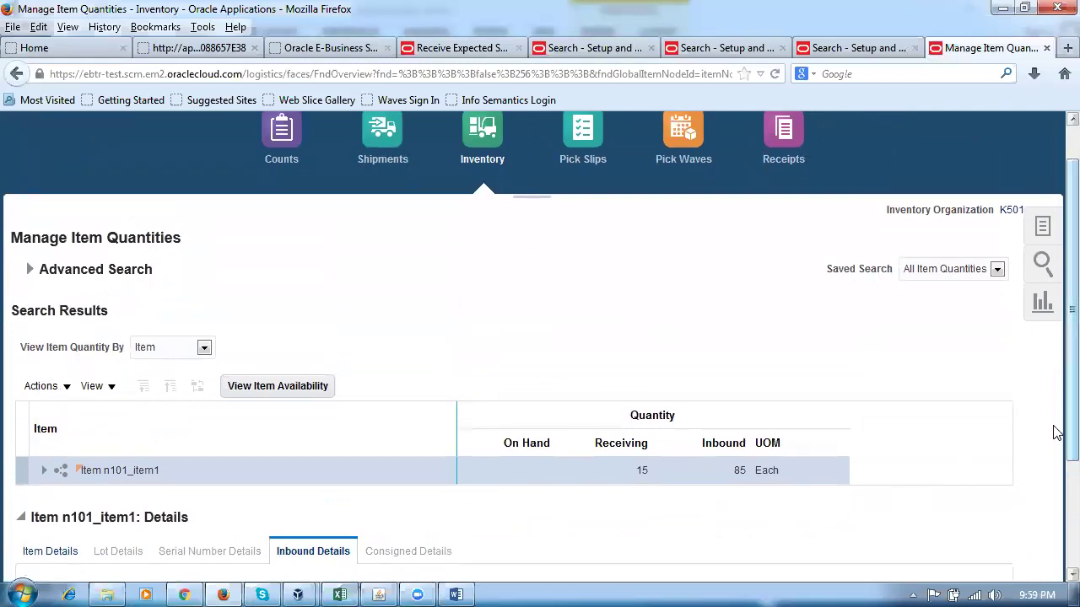
{"action": "scroll", "coordinate": [1056, 443], "scroll_direction": "down", "scroll_amount": 3}
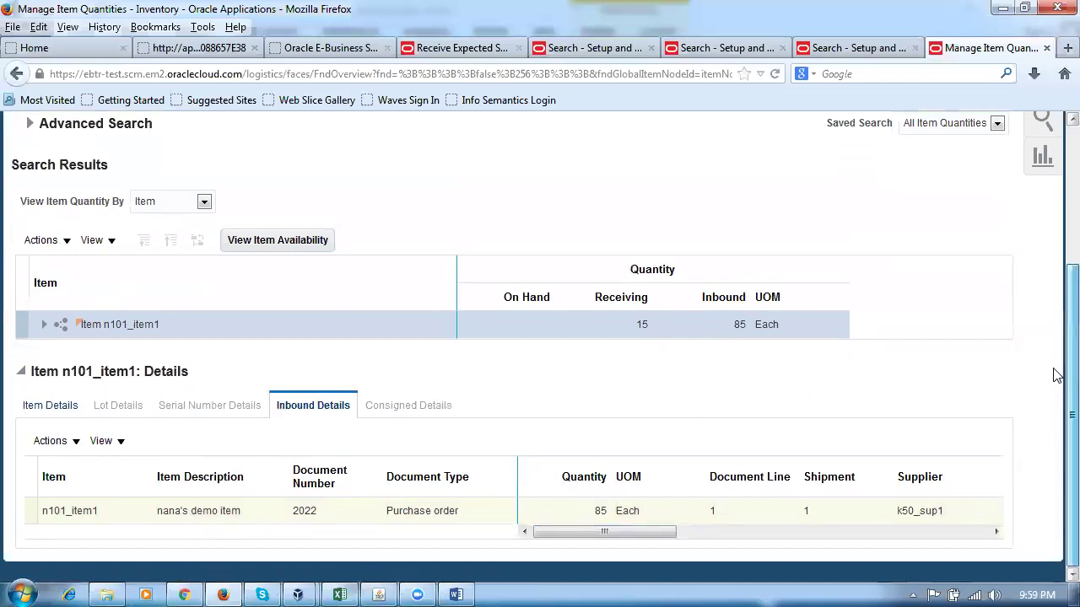
{"action": "scroll", "coordinate": [1053, 374], "scroll_direction": "up", "scroll_amount": 2}
Close AutoCreate Documents and Find Requisition Lines, then select Receiving > Receiving Transactions.
{"action": "left_click", "coordinate": [385, 588]}
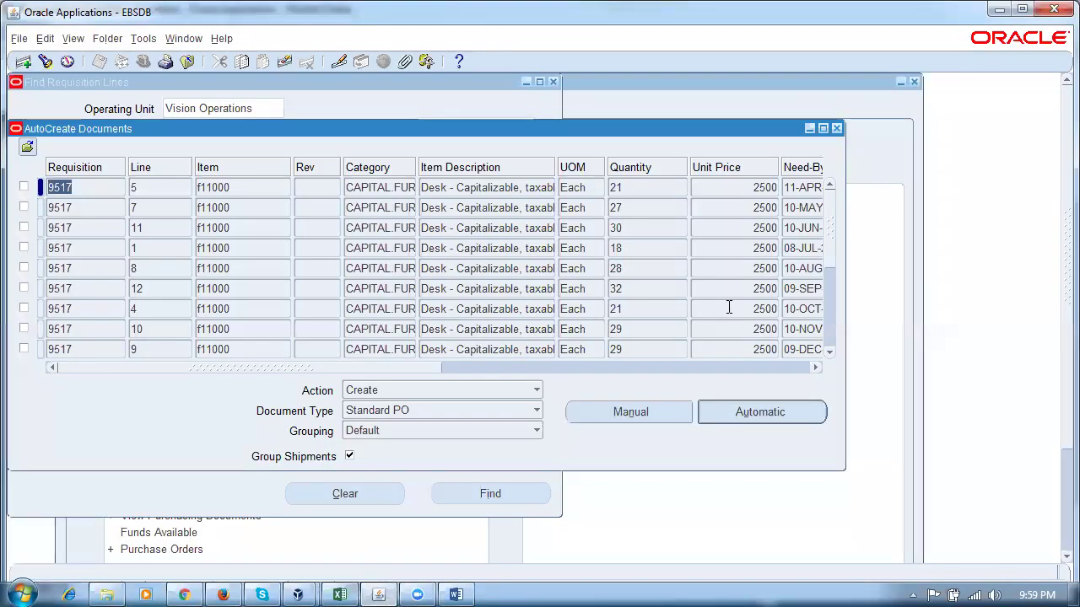
{"action": "left_click", "coordinate": [836, 129]}
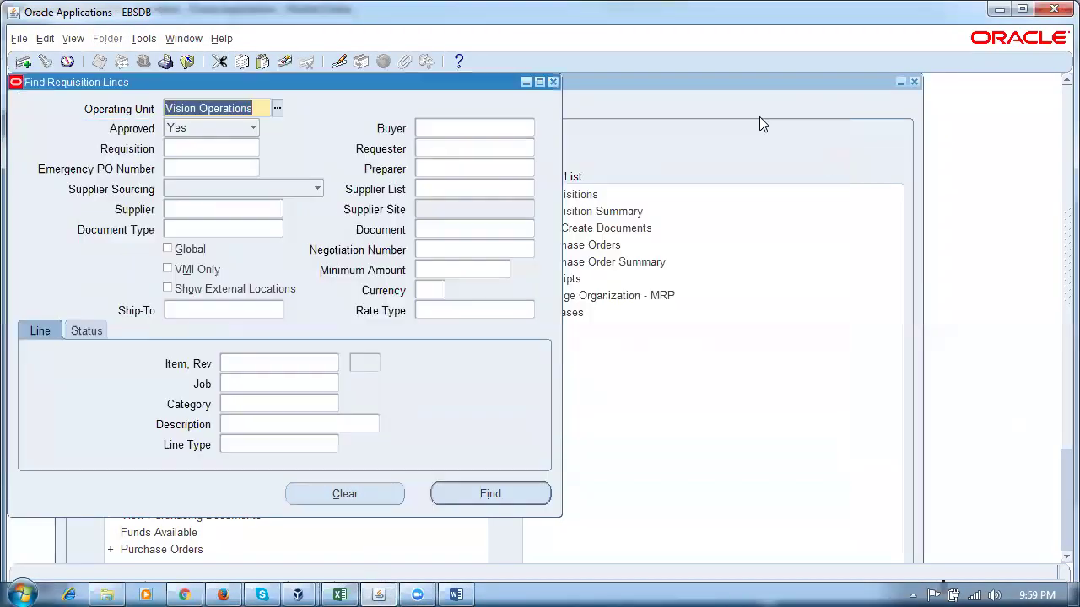
{"action": "left_click", "coordinate": [555, 83]}
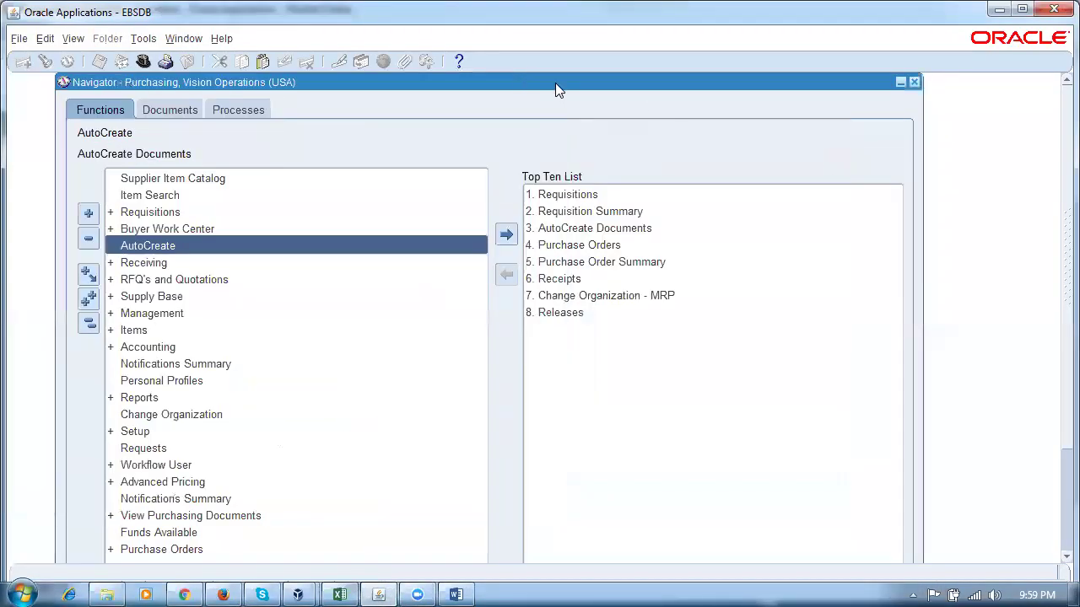
{"action": "left_click", "coordinate": [88, 323]}
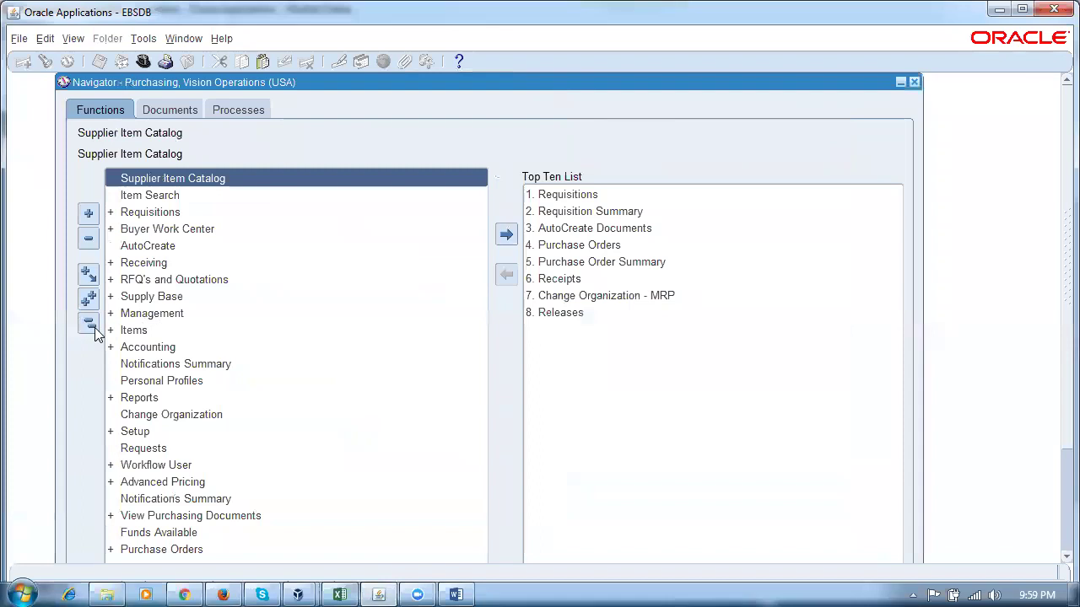
{"action": "double_click", "coordinate": [179, 264]}
{"action": "left_click", "coordinate": [224, 314]}
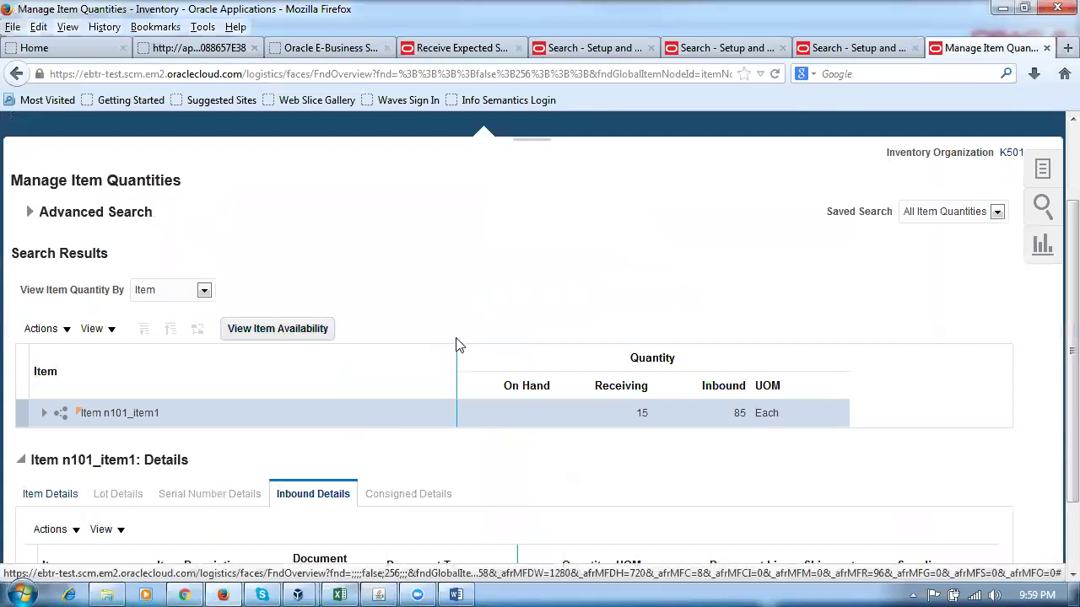
Go back to the Receive Expected Shipments page and finish it with Done.
{"action": "left_click", "coordinate": [828, 52]}
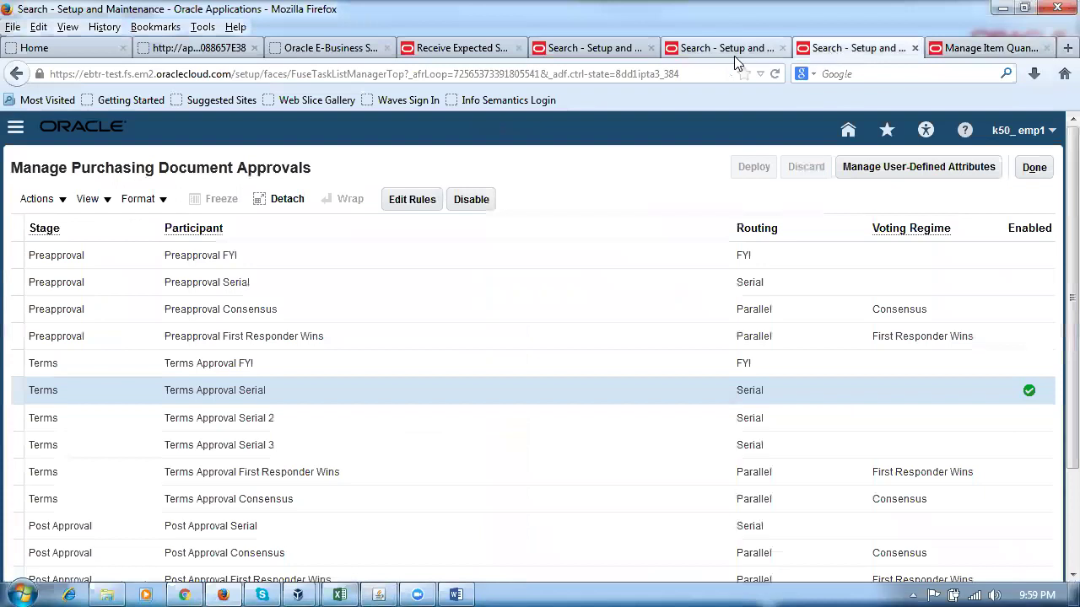
{"action": "left_click", "coordinate": [734, 55]}
{"action": "left_click", "coordinate": [597, 54]}
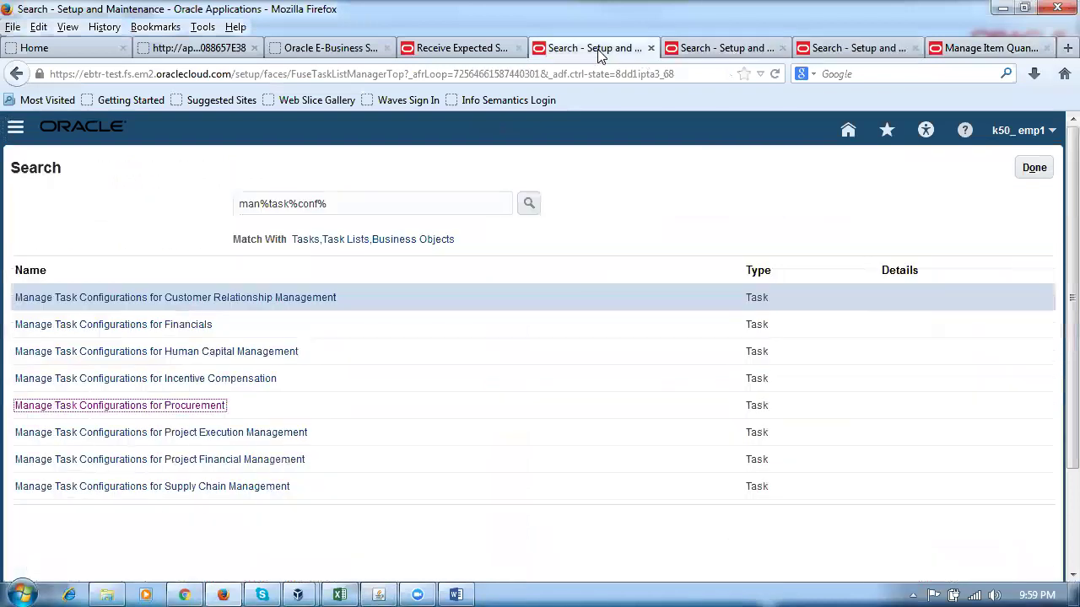
{"action": "left_click", "coordinate": [476, 50]}
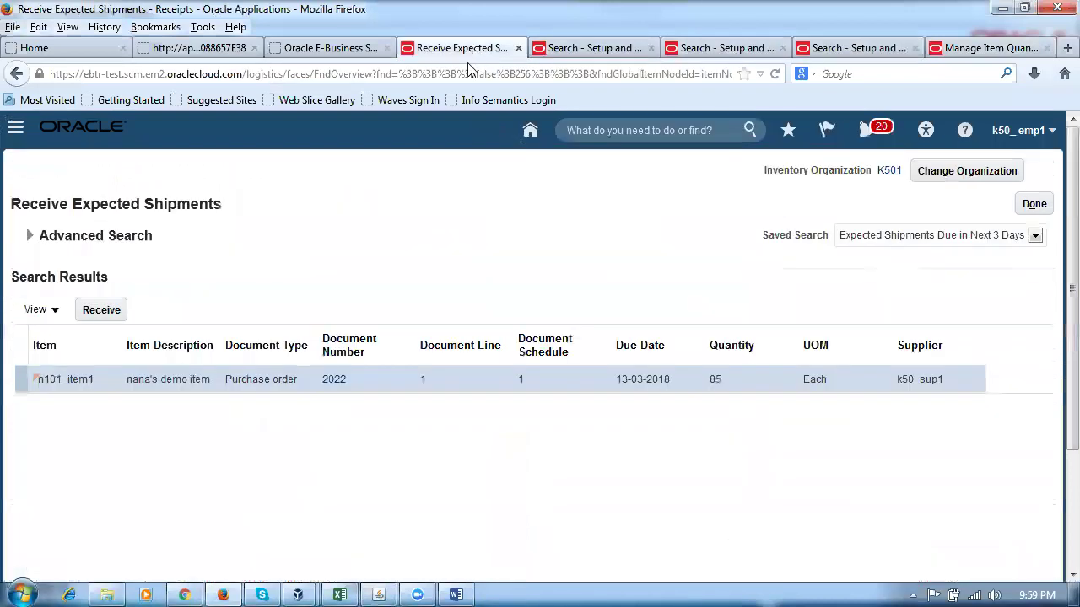
{"action": "left_click", "coordinate": [1034, 207]}
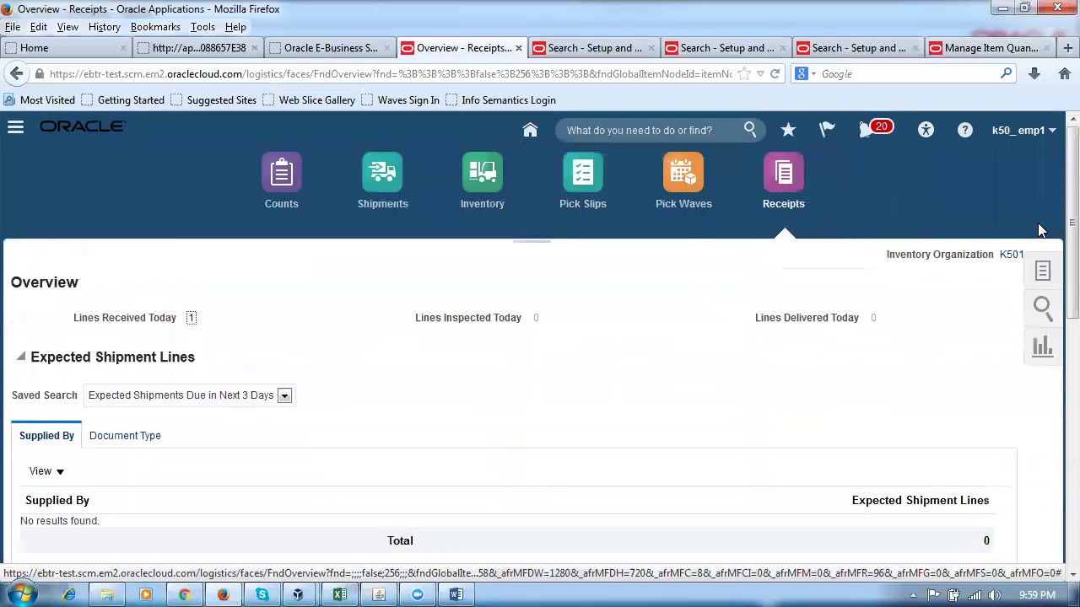
Search Put Away Receipts for receipt 1021 and select its n101_item1 line.
{"action": "left_click", "coordinate": [1043, 277]}
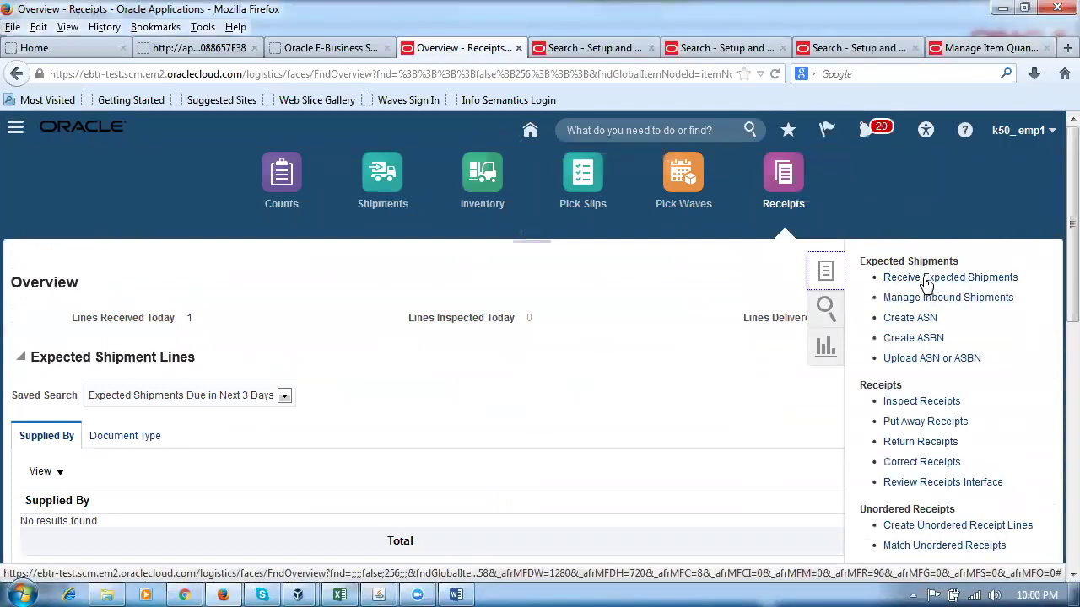
{"action": "left_click", "coordinate": [923, 424]}
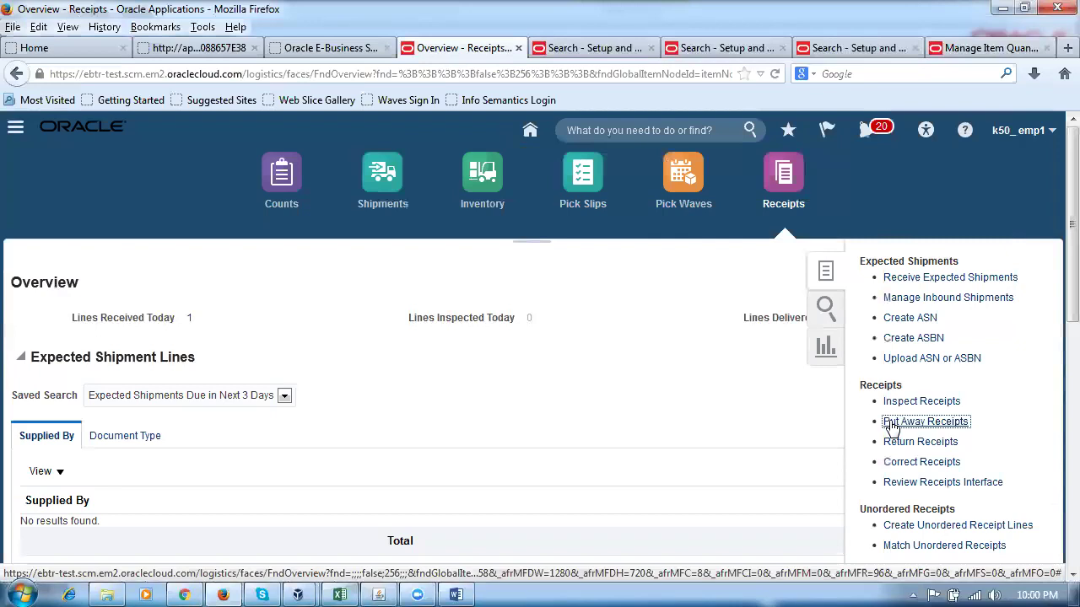
{"action": "left_click", "coordinate": [891, 426]}
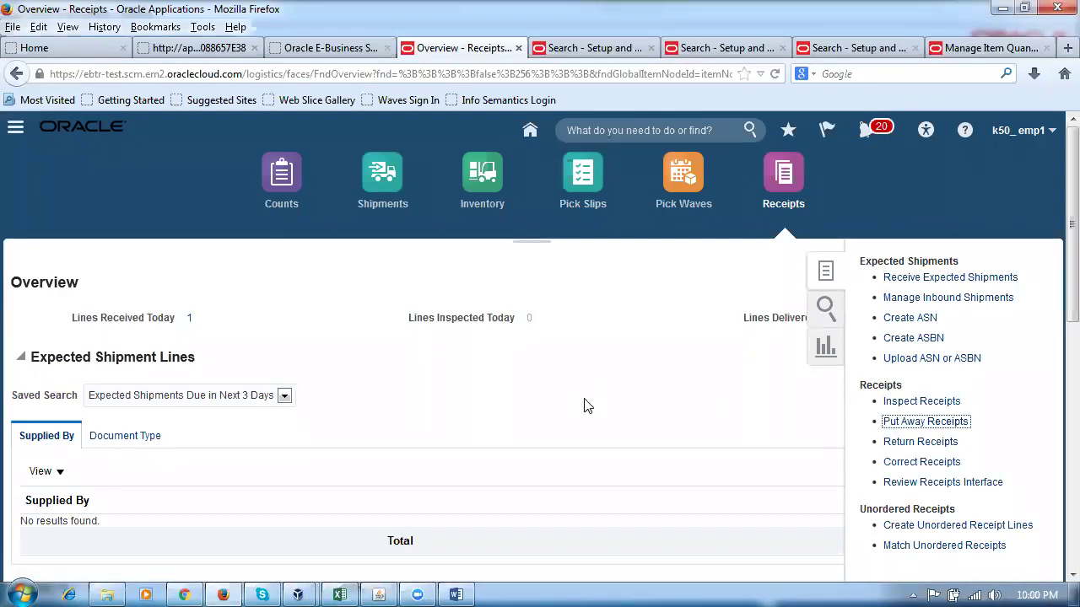
{"action": "left_click", "coordinate": [270, 285]}
{"action": "type", "text": "1021"}
{"action": "key", "text": "Tab"}
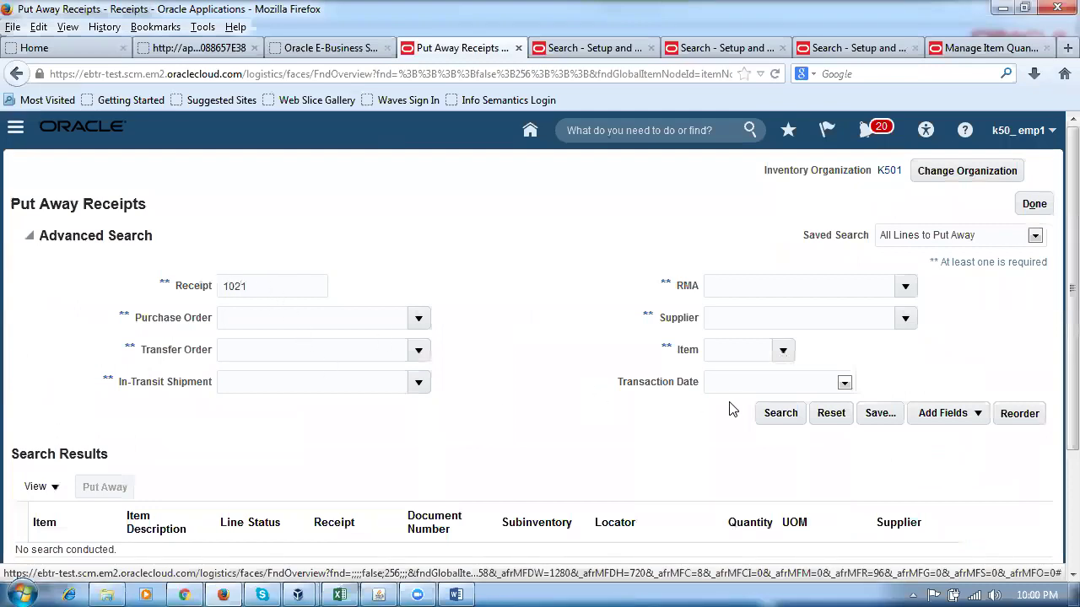
{"action": "left_click", "coordinate": [764, 412]}
{"action": "left_click", "coordinate": [19, 388]}
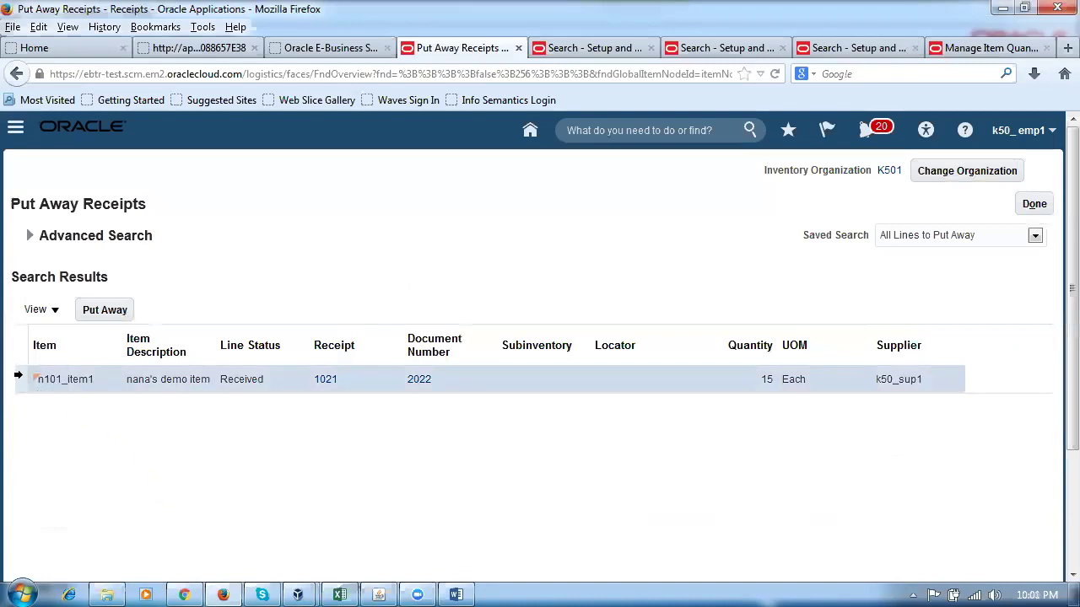
Put away receipt 1021's 15 units of n101_item1 into subinventory k50_sub_1.
{"action": "left_click", "coordinate": [103, 309]}
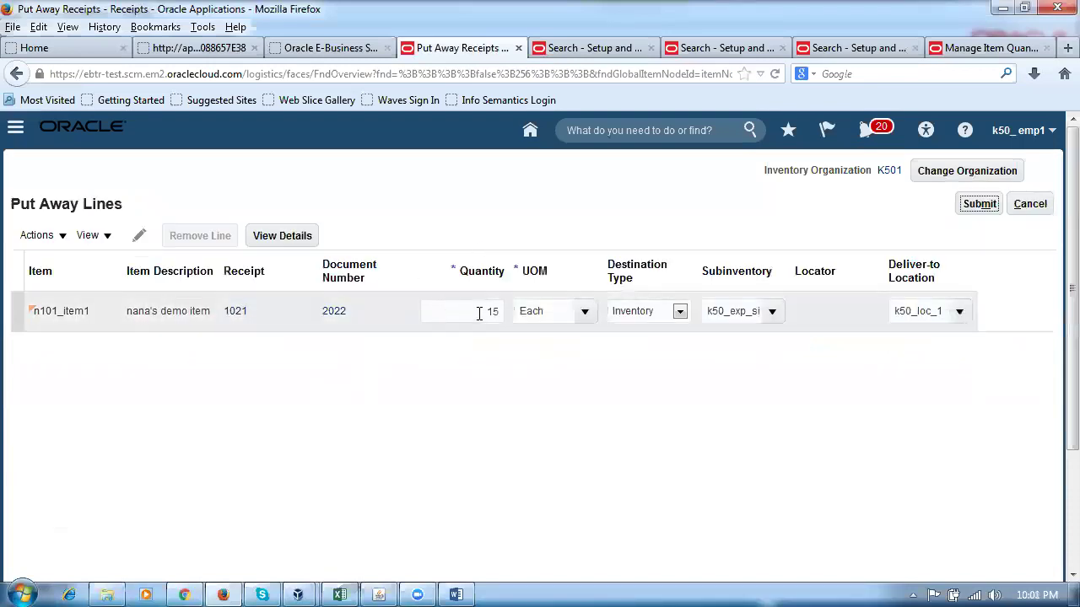
{"action": "left_click", "coordinate": [771, 312]}
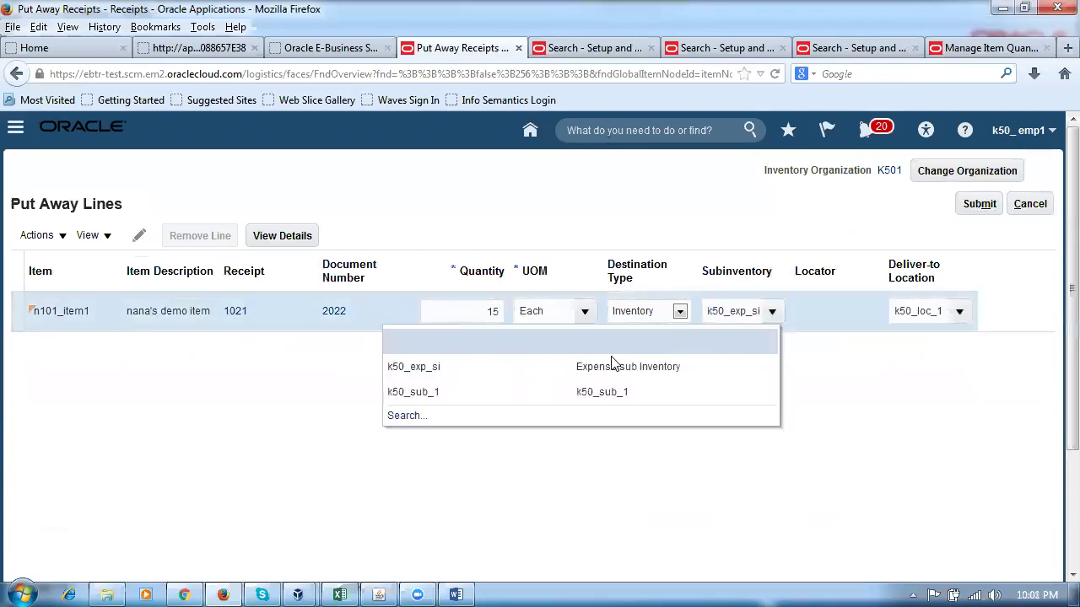
{"action": "left_click", "coordinate": [532, 392]}
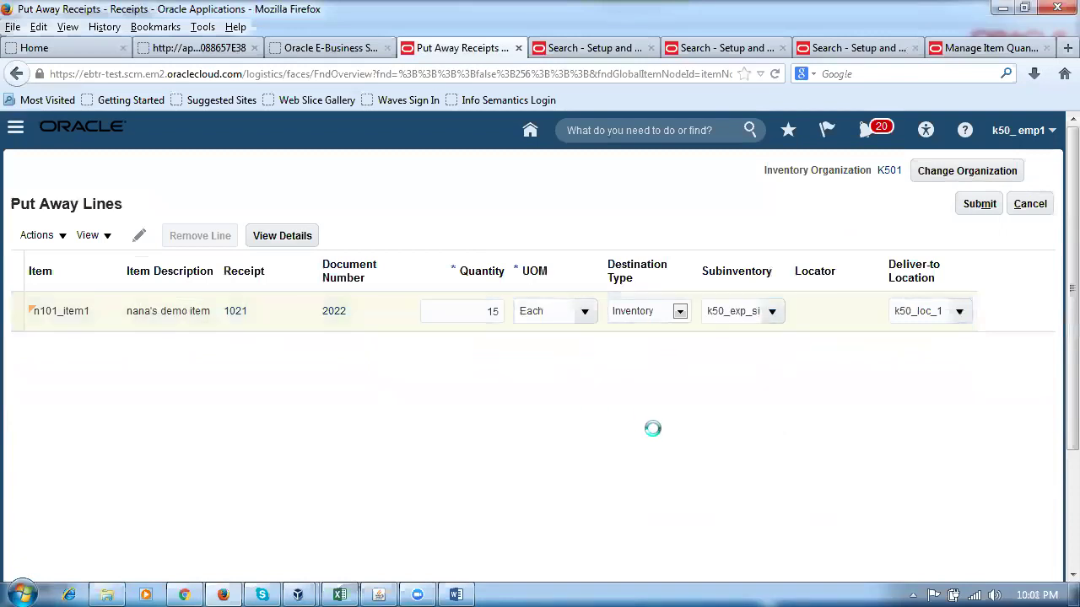
{"action": "left_click", "coordinate": [980, 204]}
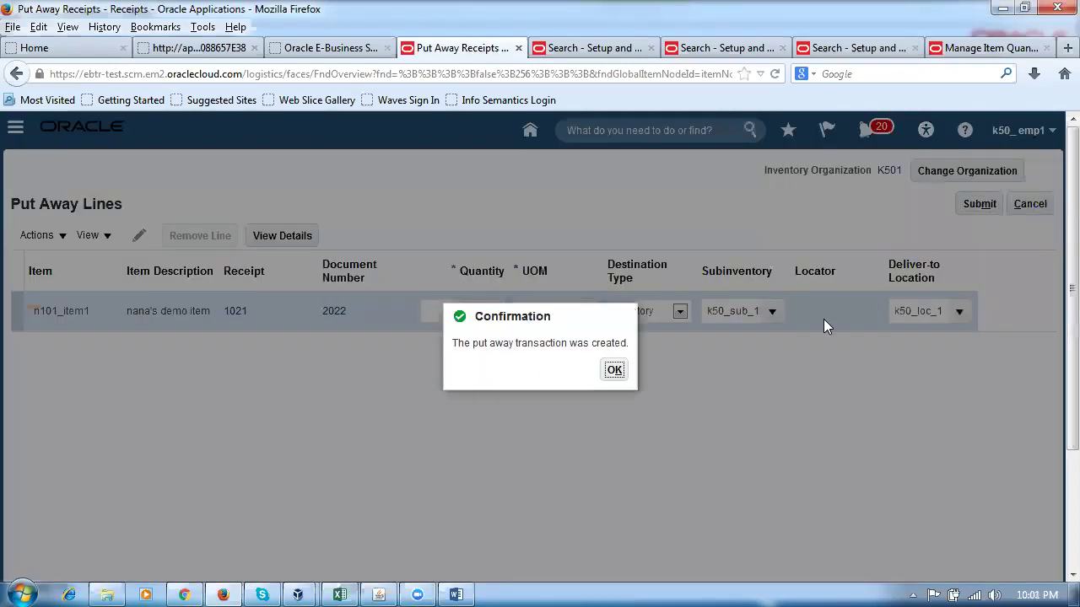
{"action": "left_click", "coordinate": [614, 369]}
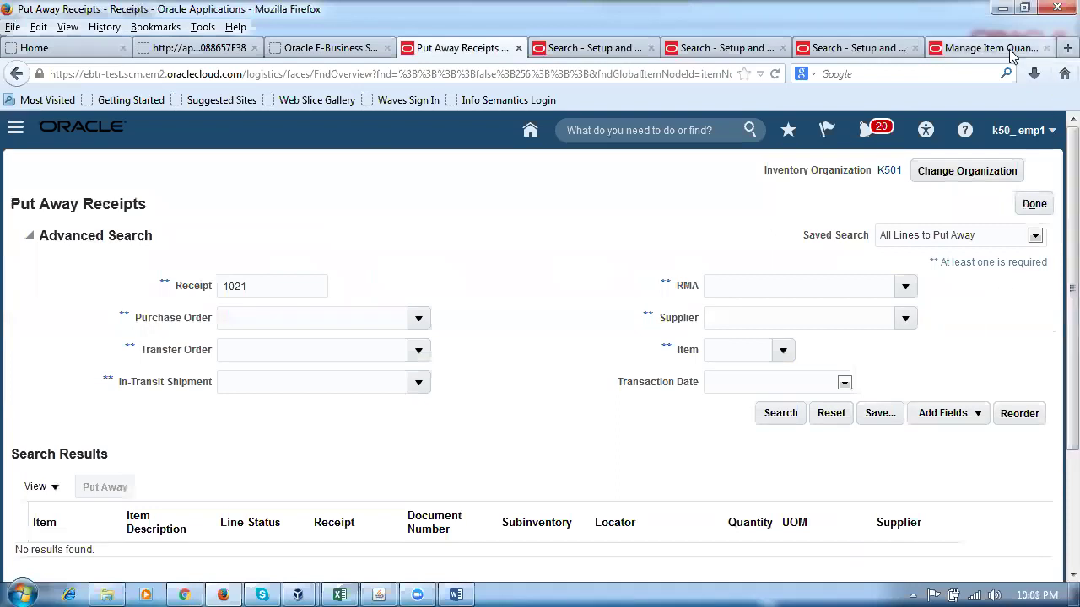
Rerun the item quantity search: n101_item1 shows 15 on hand, none receiving, 85 inbound.
{"action": "left_click", "coordinate": [1011, 51]}
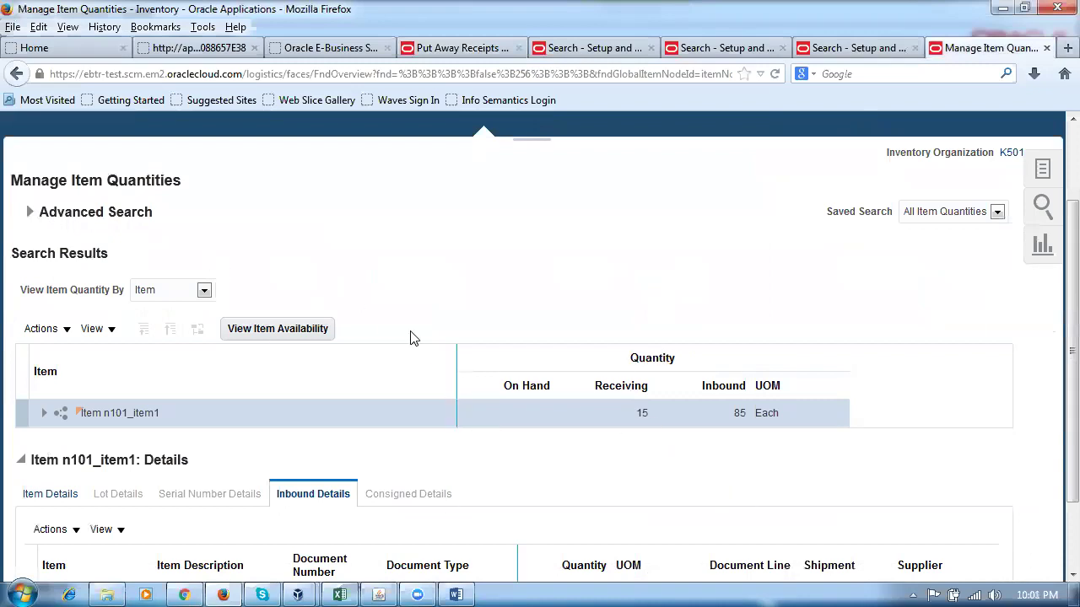
{"action": "left_click", "coordinate": [30, 213]}
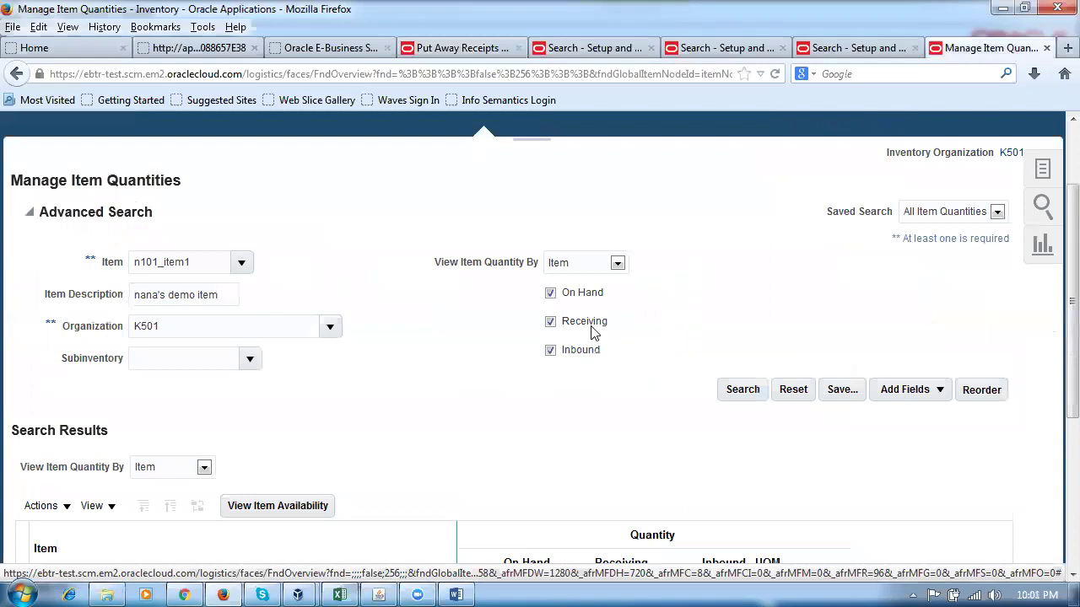
{"action": "left_click", "coordinate": [753, 392]}
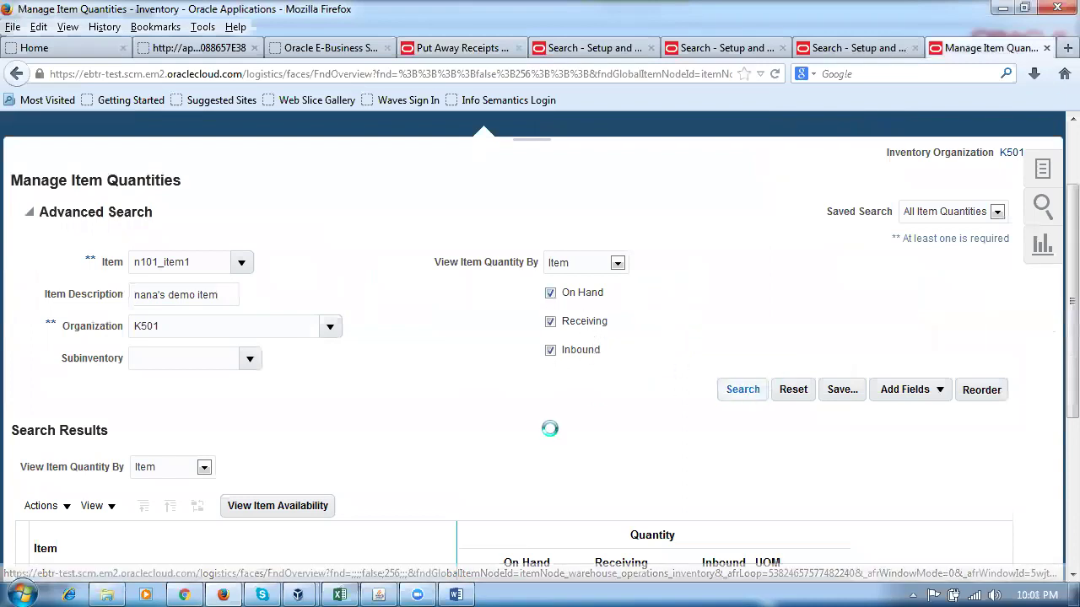
{"action": "scroll", "coordinate": [579, 354], "scroll_direction": "down", "scroll_amount": 2}
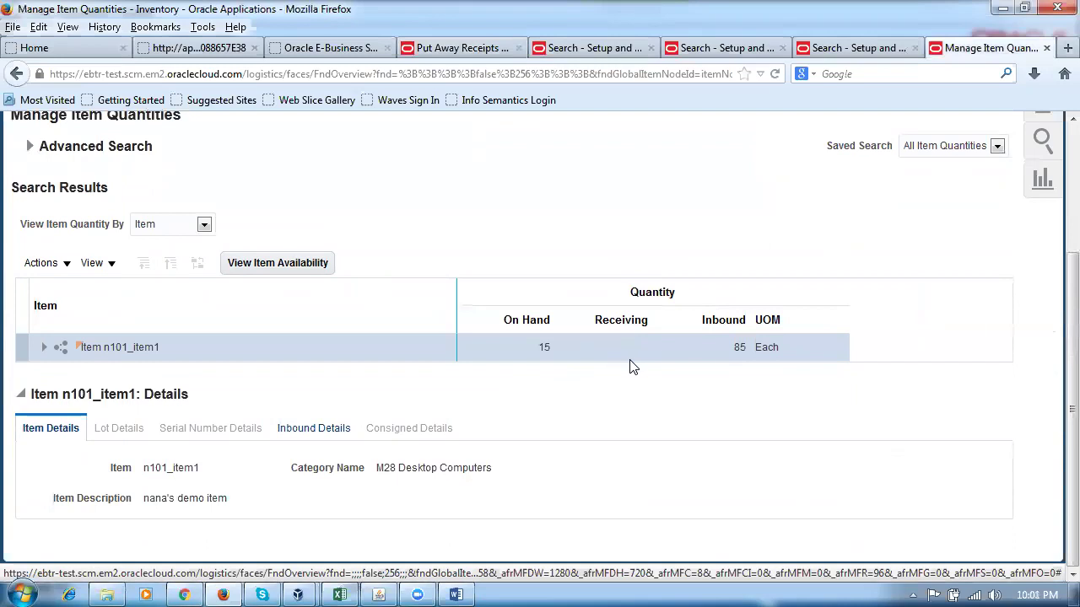
{"action": "scroll", "coordinate": [630, 364], "scroll_direction": "up", "scroll_amount": 4}
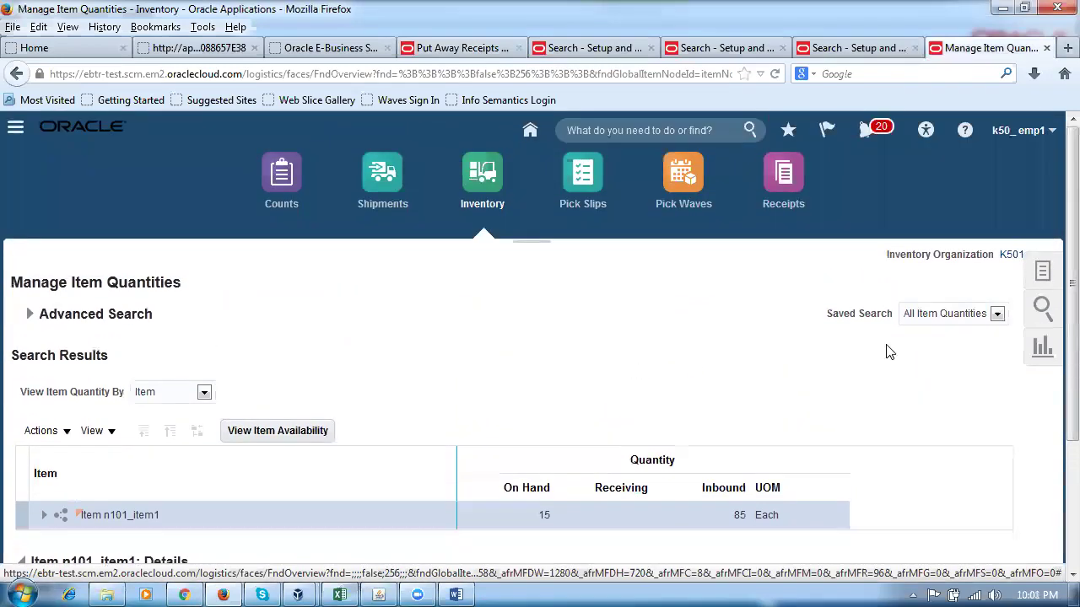
Load the Oracle applications site in a new browser tab.
{"action": "left_click", "coordinate": [1067, 48]}
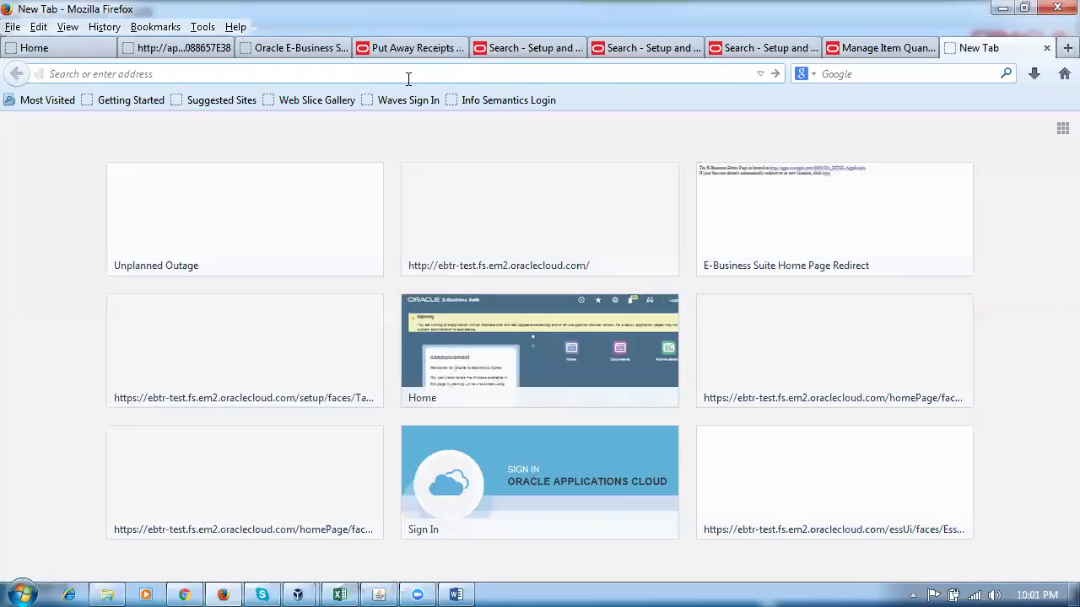
{"action": "type", "text": "e"}
{"action": "key", "text": "Return"}
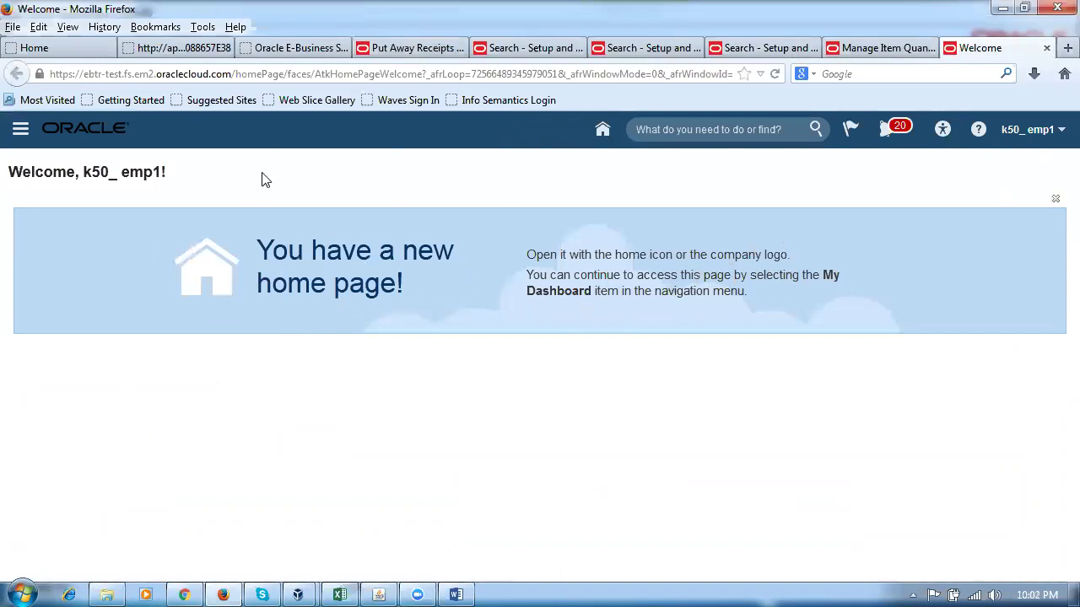
Go from the home page to the Payables Invoices work area.
{"action": "left_click", "coordinate": [602, 132]}
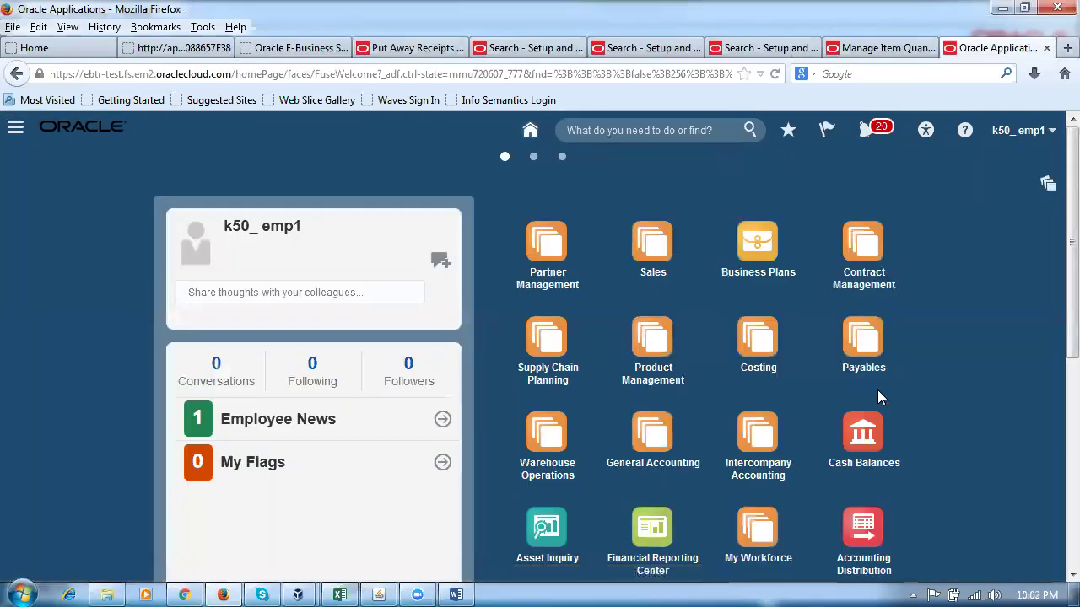
{"action": "left_click", "coordinate": [862, 343]}
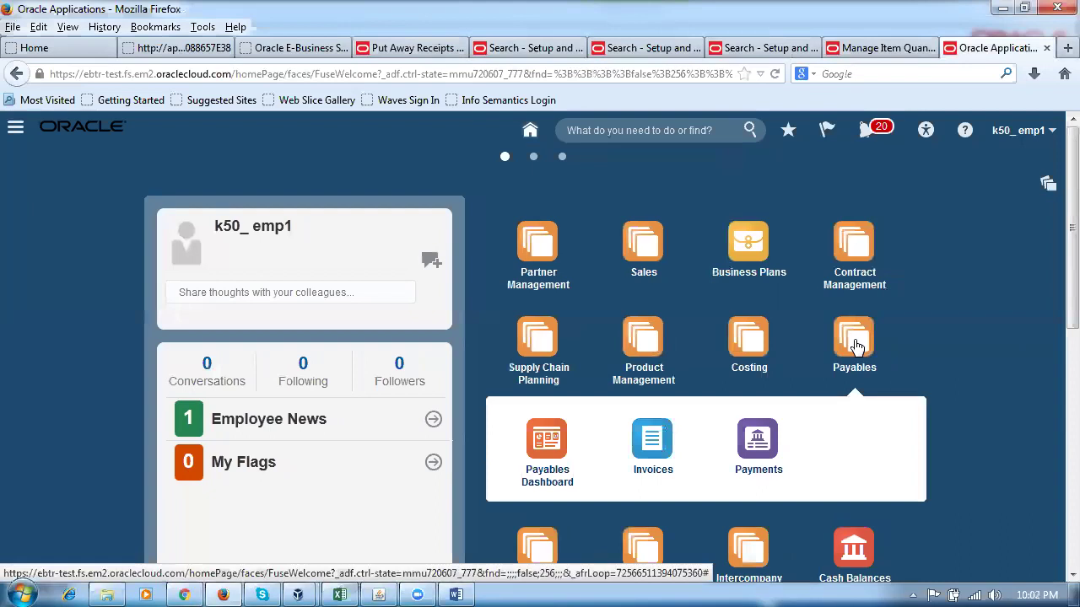
{"action": "left_click", "coordinate": [658, 437]}
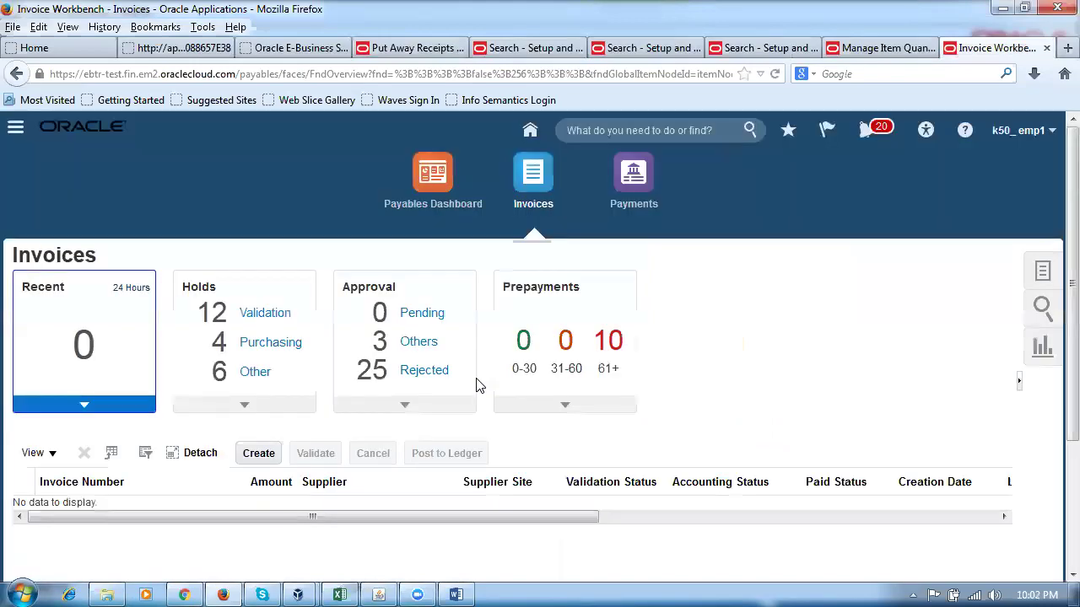
Start a new invoice with Identifying PO 2022 for supplier k50_sup1.
{"action": "left_click", "coordinate": [260, 455]}
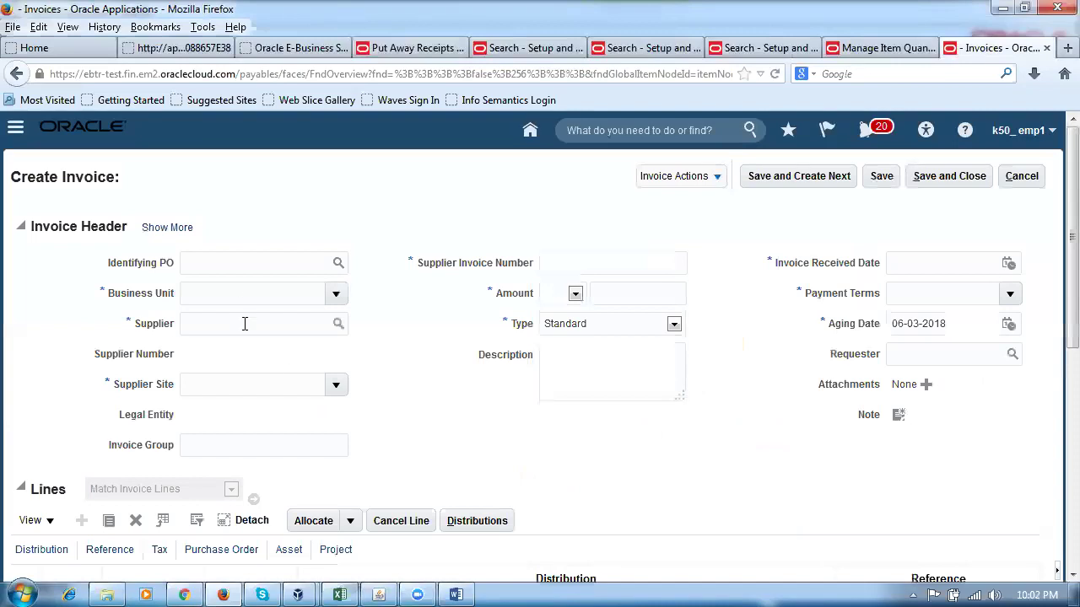
{"action": "left_click", "coordinate": [233, 263]}
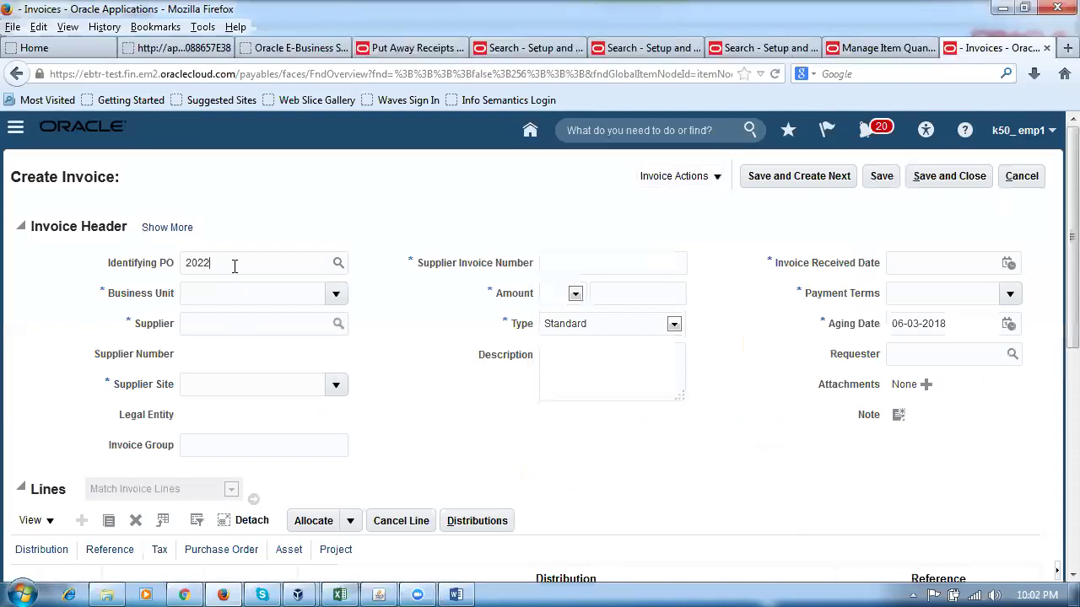
{"action": "key", "text": "Tab"}
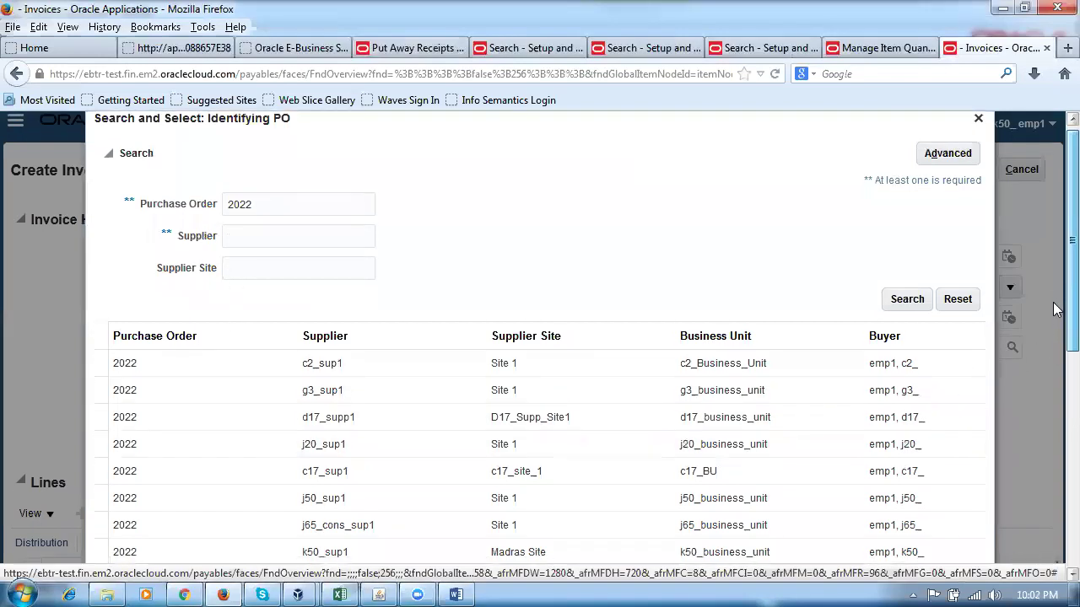
{"action": "scroll", "coordinate": [1052, 402], "scroll_direction": "down", "scroll_amount": 5}
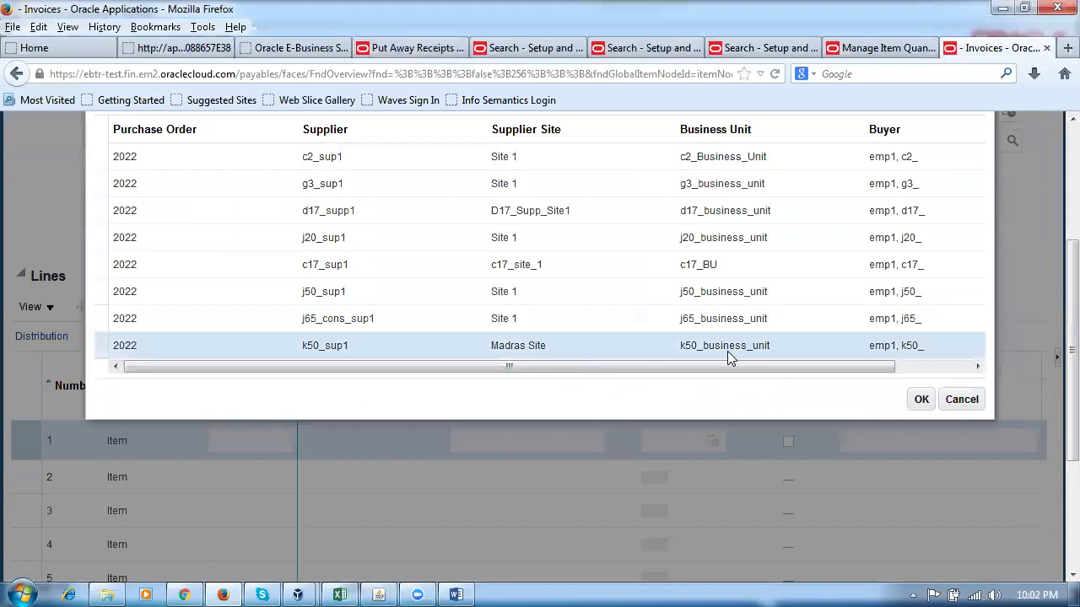
{"action": "left_click", "coordinate": [920, 399]}
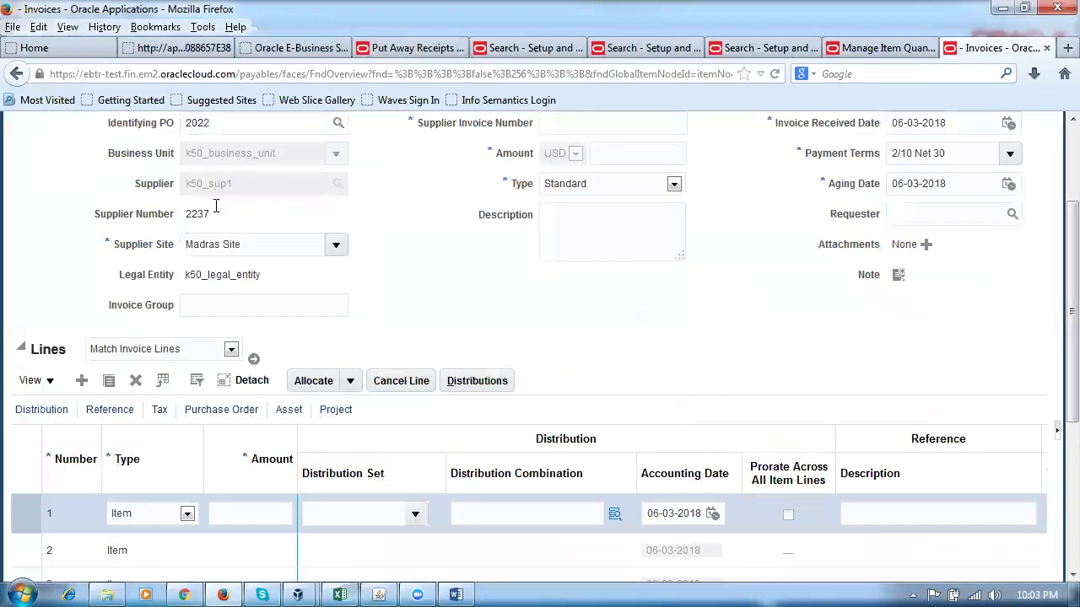
Enter supplier invoice number 1023 and an invoice amount of 15.00.
{"action": "left_click", "coordinate": [562, 264]}
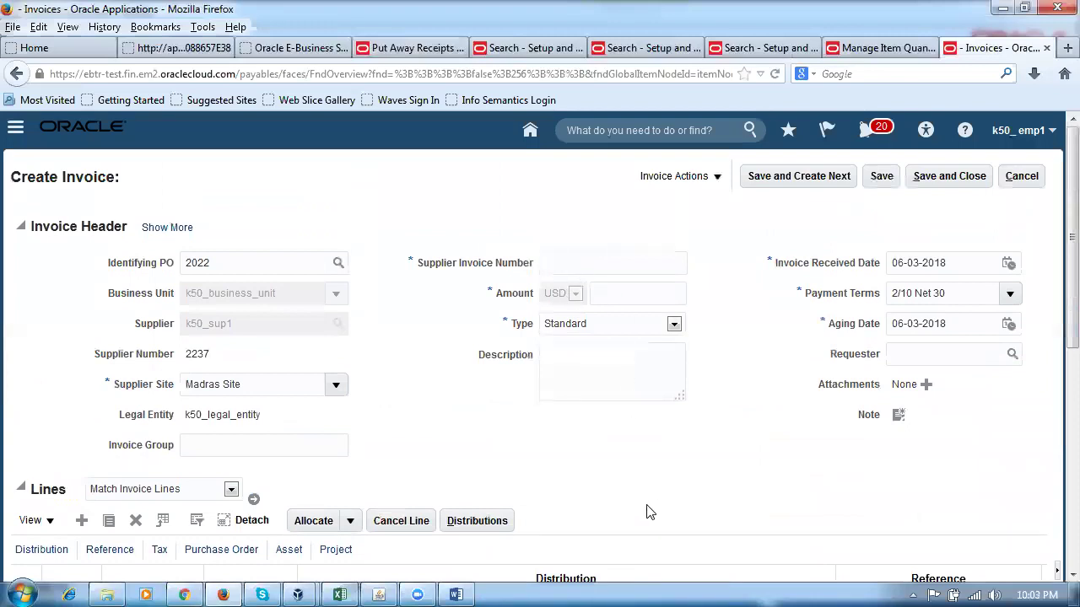
{"action": "type", "text": "1023"}
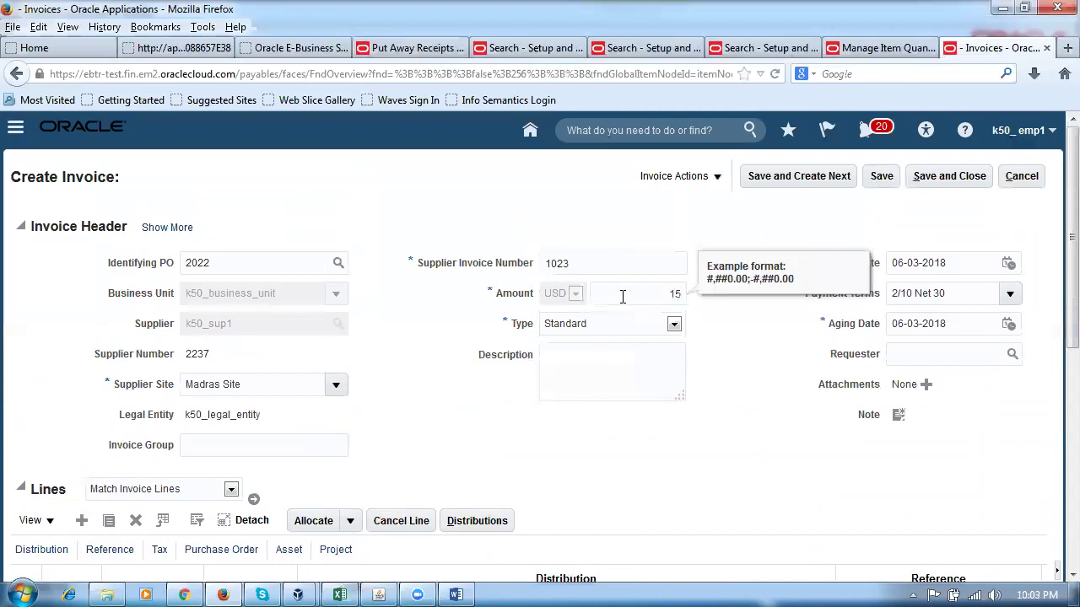
{"action": "left_click", "coordinate": [510, 455]}
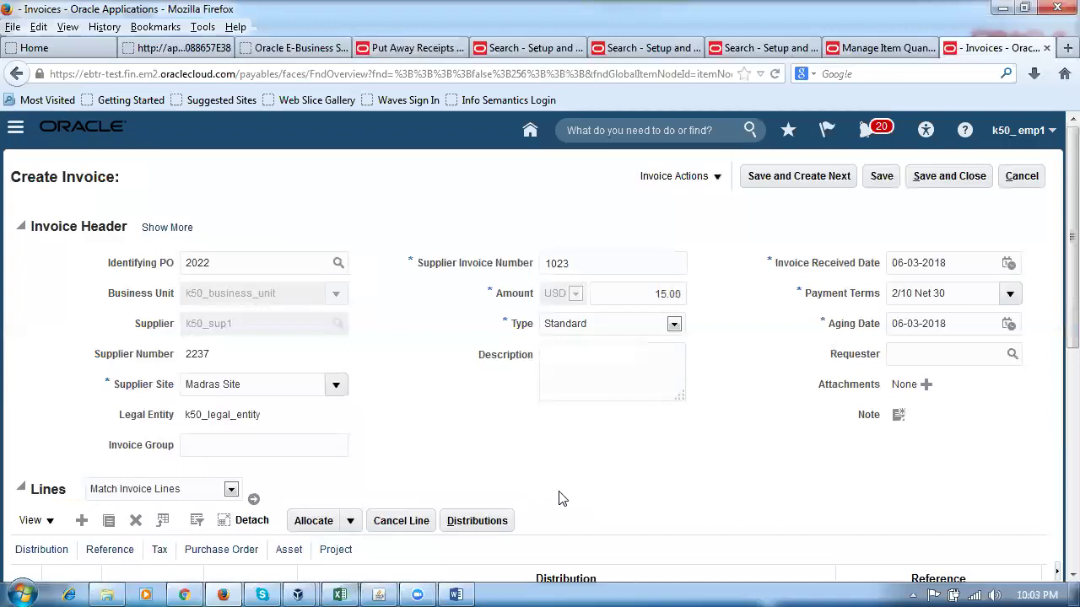
{"action": "scroll", "coordinate": [561, 500], "scroll_direction": "down", "scroll_amount": 4}
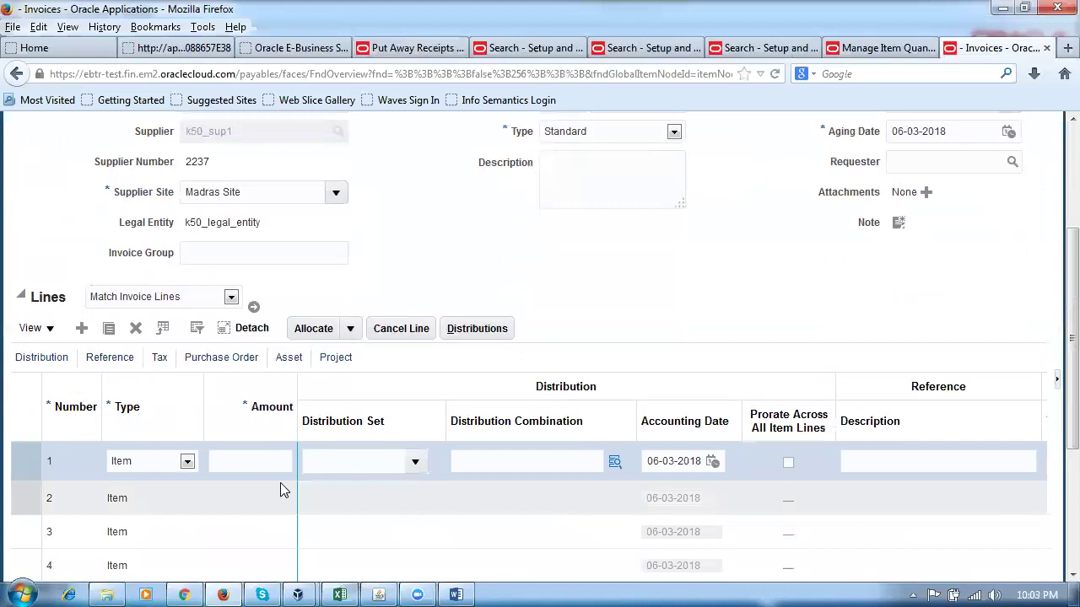
Match invoice line 1 to PO 2022 receipt 1021 for 15 units, giving a 30.00 line.
{"action": "left_click", "coordinate": [253, 311]}
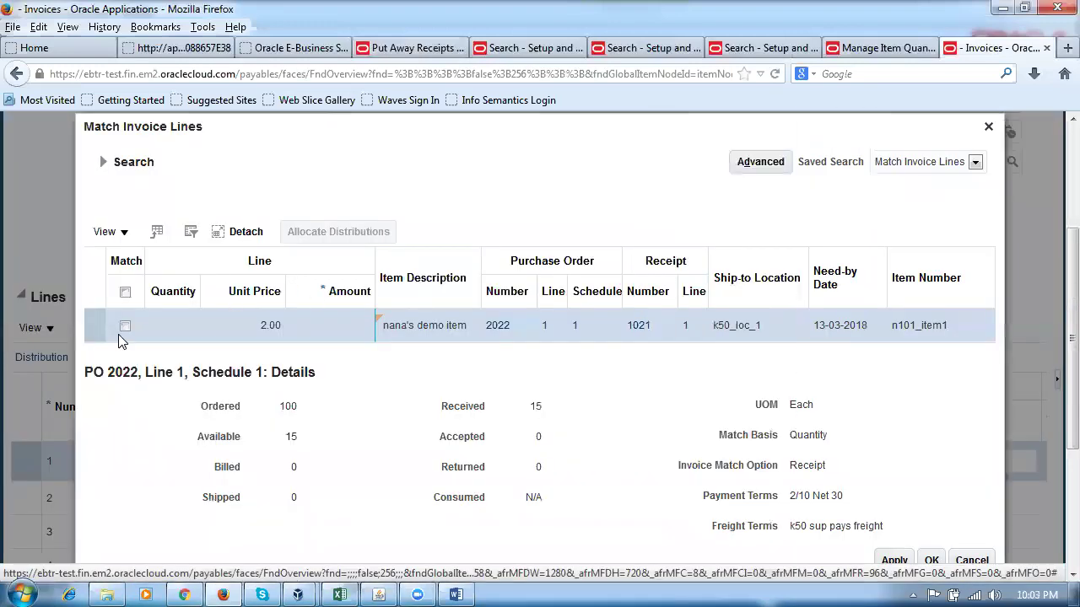
{"action": "left_click", "coordinate": [125, 328]}
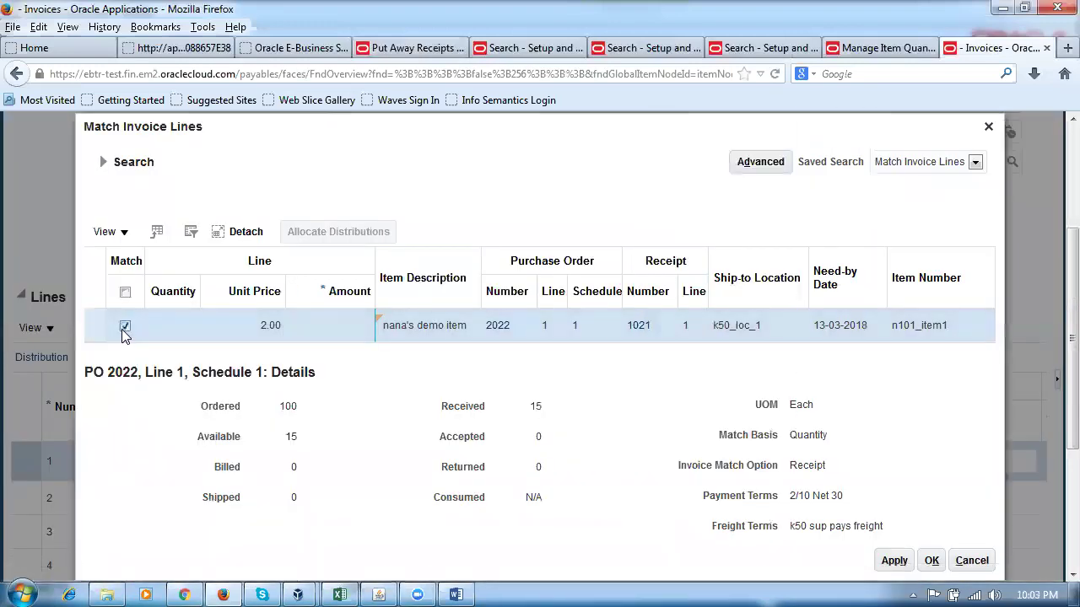
{"action": "left_click", "coordinate": [165, 327]}
{"action": "key", "text": "shift+End"}
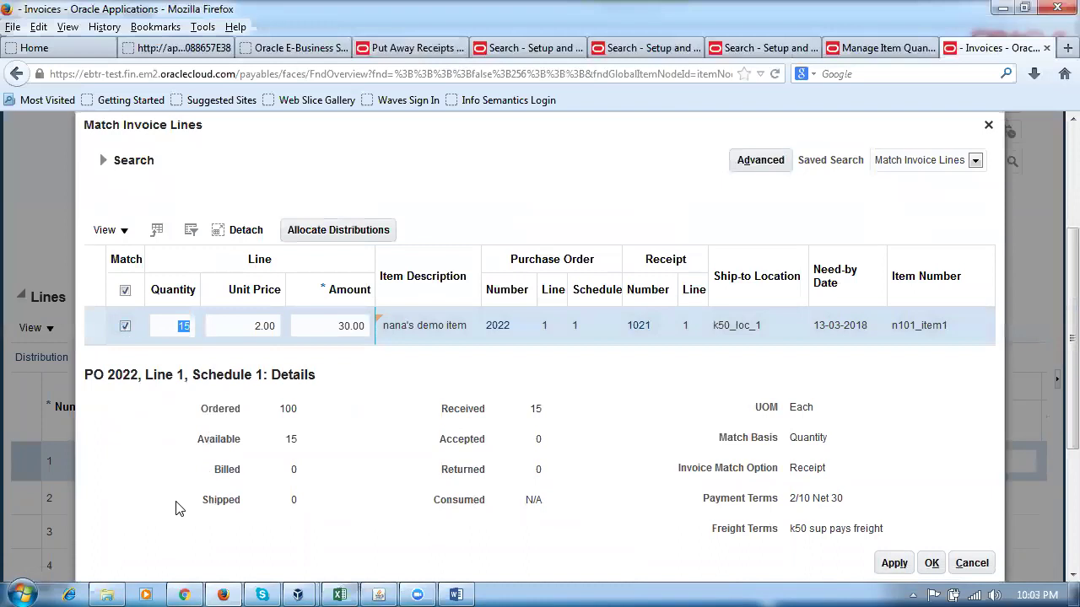
{"action": "left_click_drag", "start_coordinate": [283, 438], "coordinate": [295, 442]}
{"action": "left_click", "coordinate": [343, 463]}
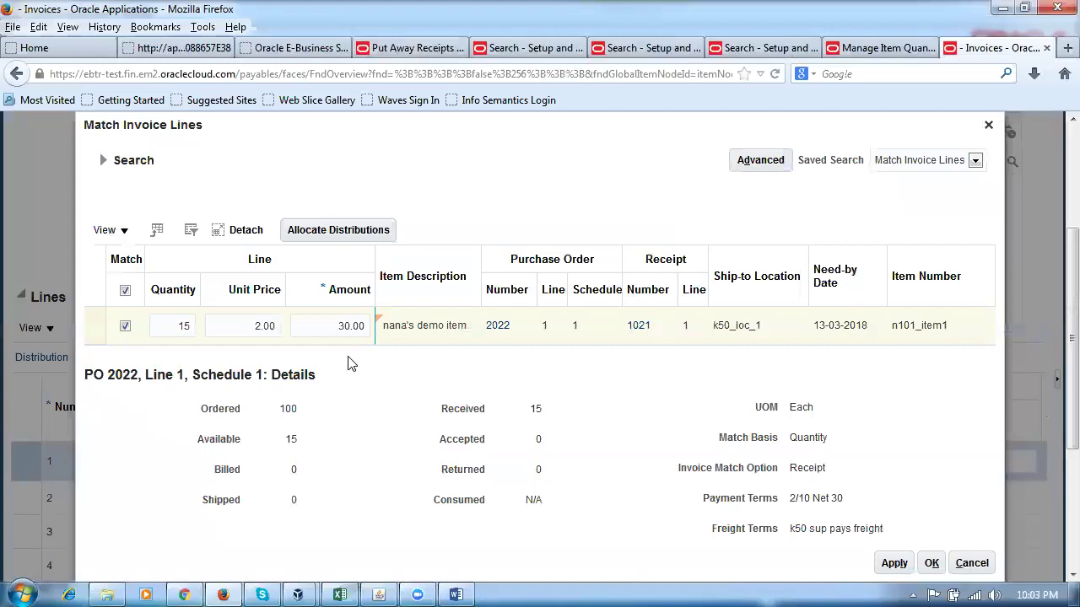
{"action": "left_click_drag", "start_coordinate": [337, 329], "coordinate": [345, 330]}
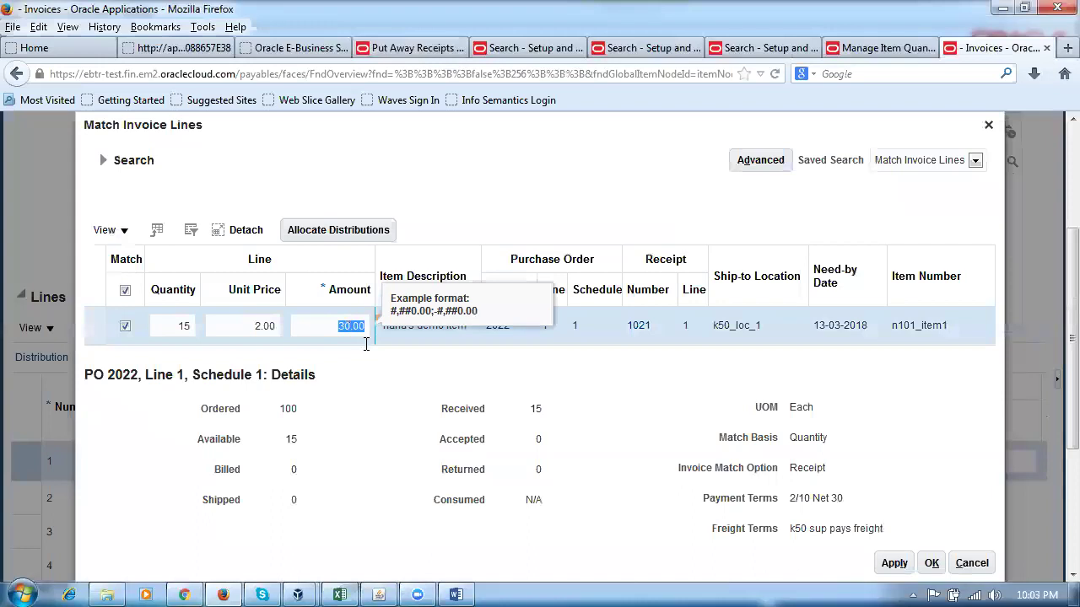
{"action": "left_click", "coordinate": [330, 465]}
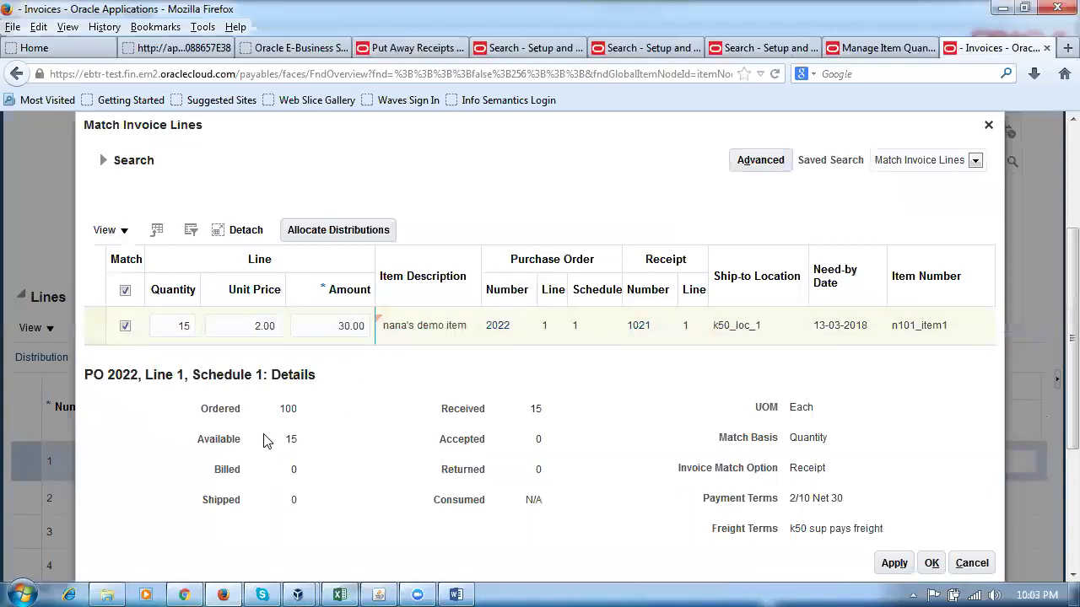
{"action": "left_click", "coordinate": [894, 562]}
{"action": "left_click", "coordinate": [931, 564]}
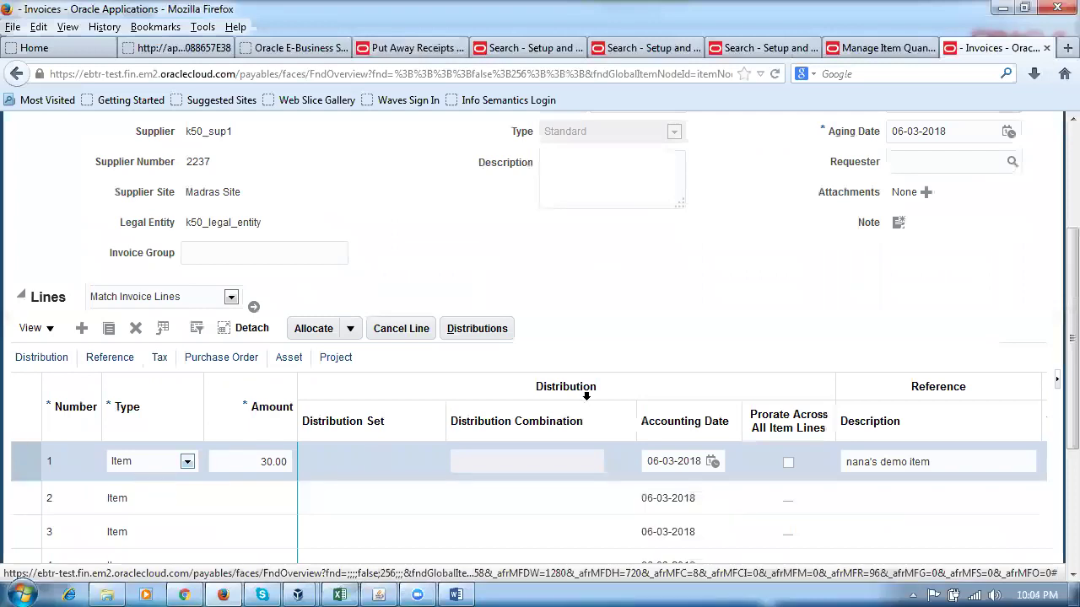
{"action": "scroll", "coordinate": [582, 398], "scroll_direction": "up", "scroll_amount": 5}
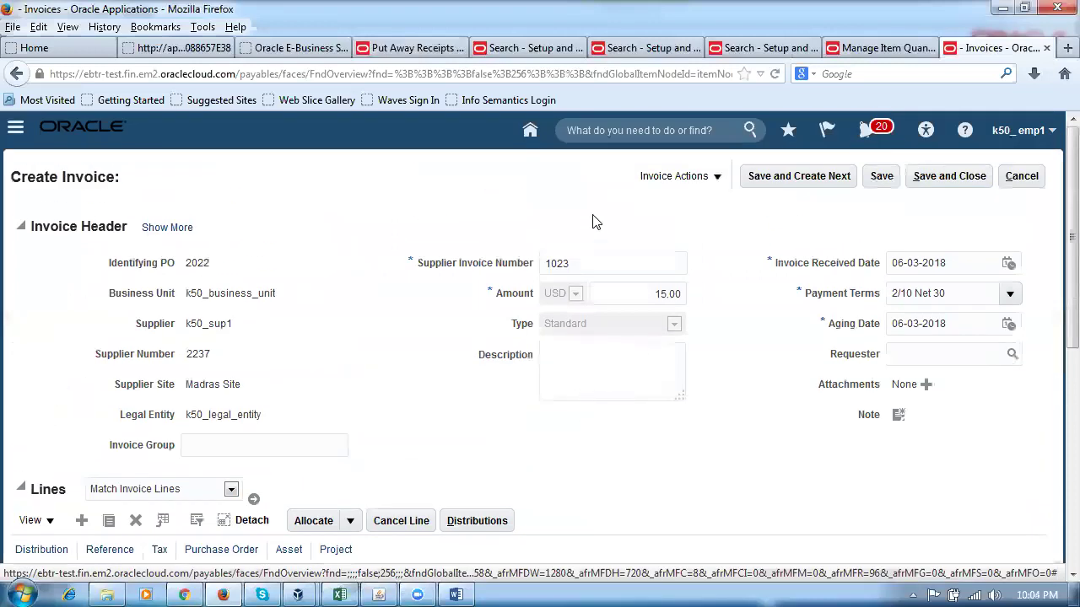
Save invoice 1023 and validate it.
{"action": "left_click", "coordinate": [879, 178]}
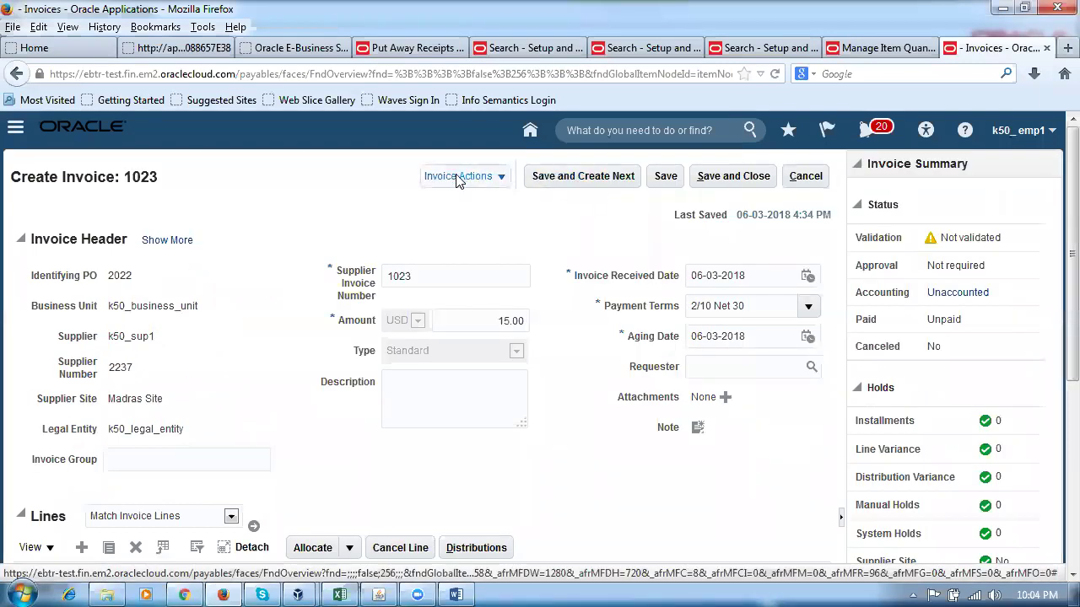
{"action": "left_click", "coordinate": [456, 179]}
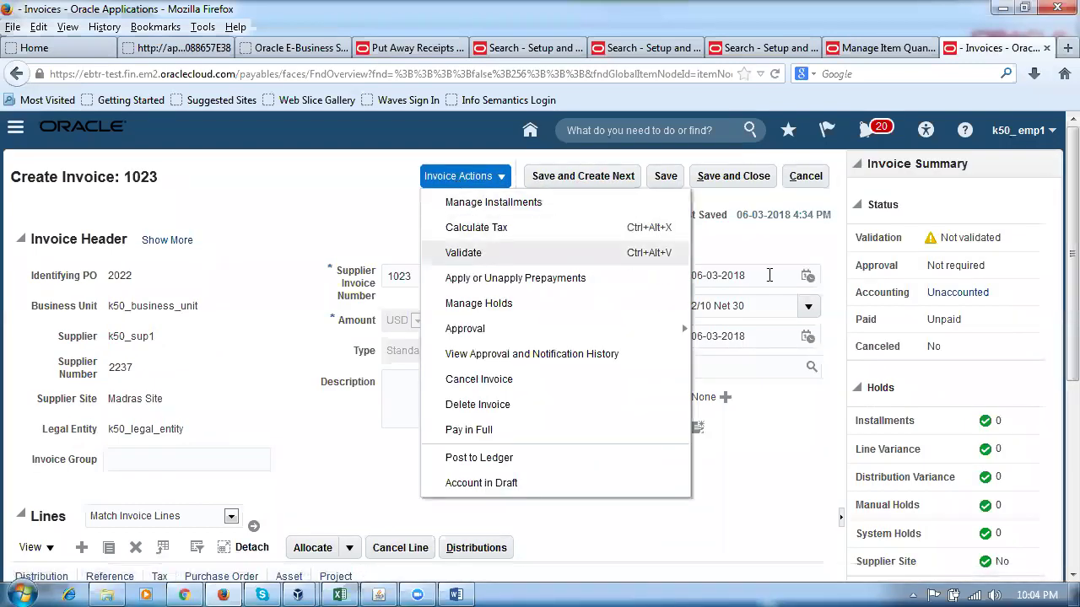
{"action": "left_click", "coordinate": [495, 252]}
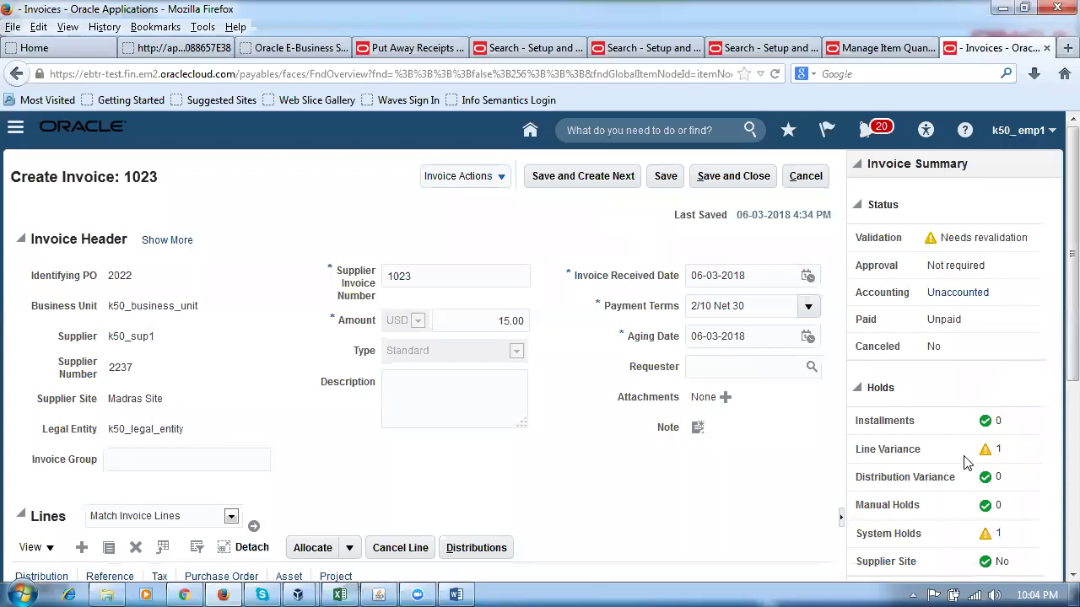
Review the line variance hold: 30.00 in lines versus the 15.00 header amount.
{"action": "scroll", "coordinate": [963, 466], "scroll_direction": "down", "scroll_amount": 1}
{"action": "scroll", "coordinate": [963, 466], "scroll_direction": "down", "scroll_amount": 1}
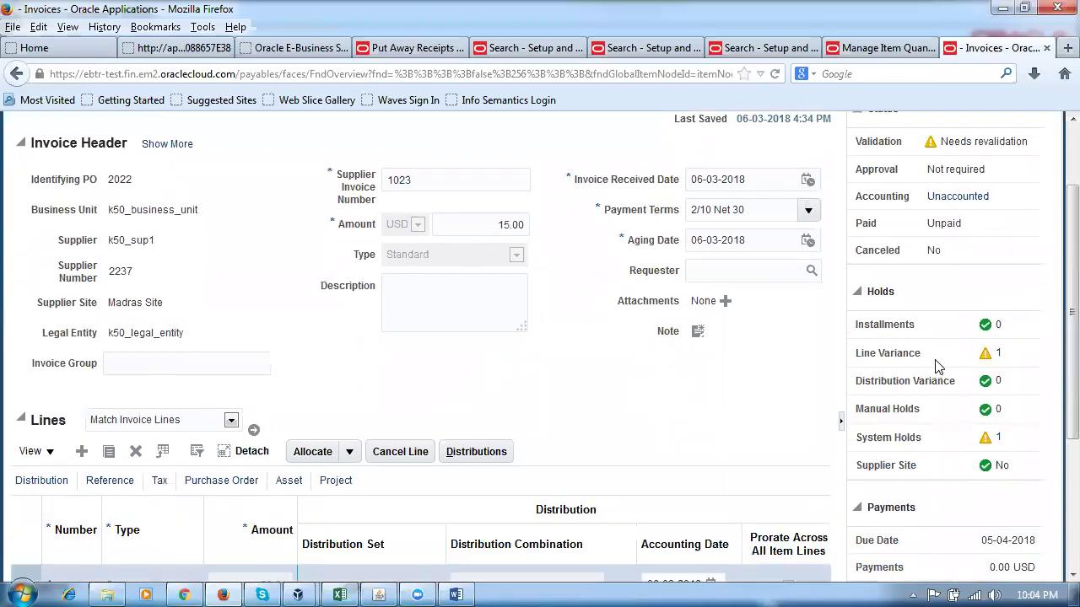
{"action": "scroll", "coordinate": [625, 445], "scroll_direction": "down", "scroll_amount": 3}
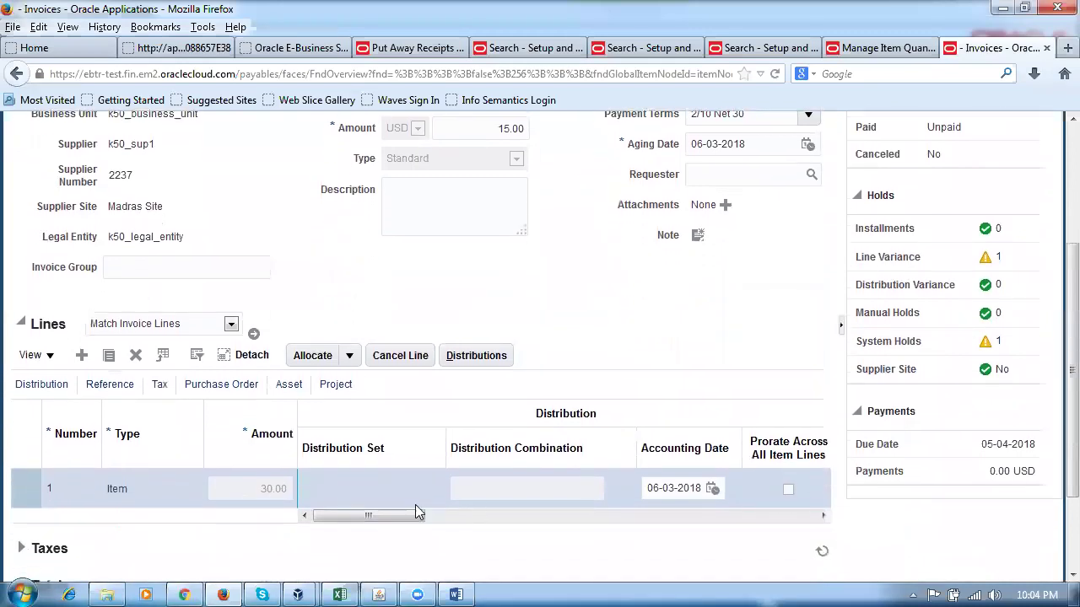
{"action": "left_click", "coordinate": [479, 361]}
{"action": "scroll", "coordinate": [589, 360], "scroll_direction": "down", "scroll_amount": 3}
{"action": "scroll", "coordinate": [570, 375], "scroll_direction": "up", "scroll_amount": 3}
{"action": "left_click_drag", "start_coordinate": [496, 224], "coordinate": [527, 228]}
{"action": "left_click", "coordinate": [519, 397]}
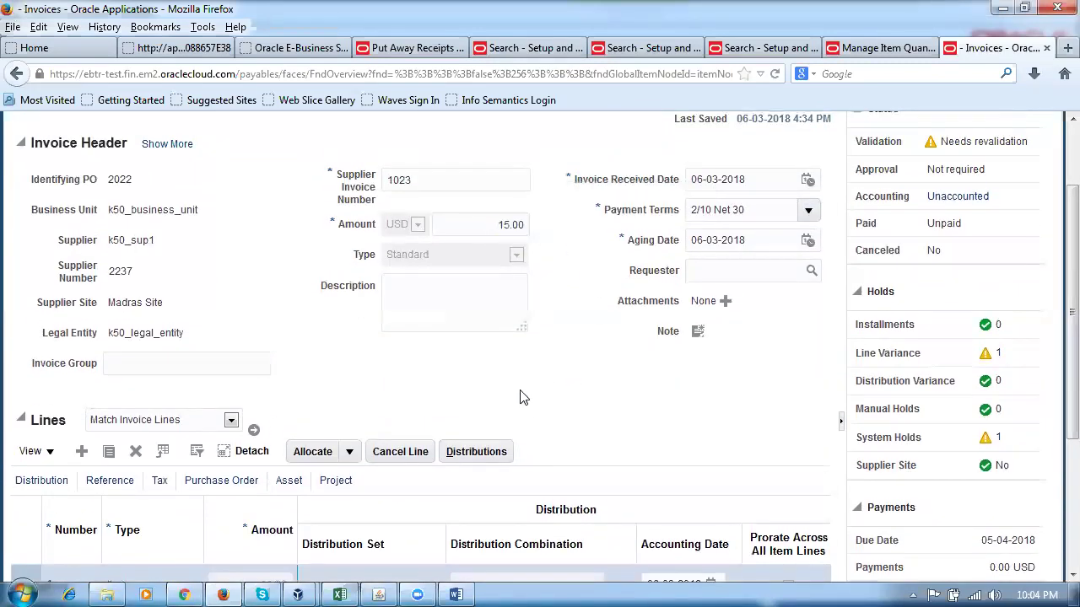
{"action": "scroll", "coordinate": [519, 399], "scroll_direction": "down", "scroll_amount": 5}
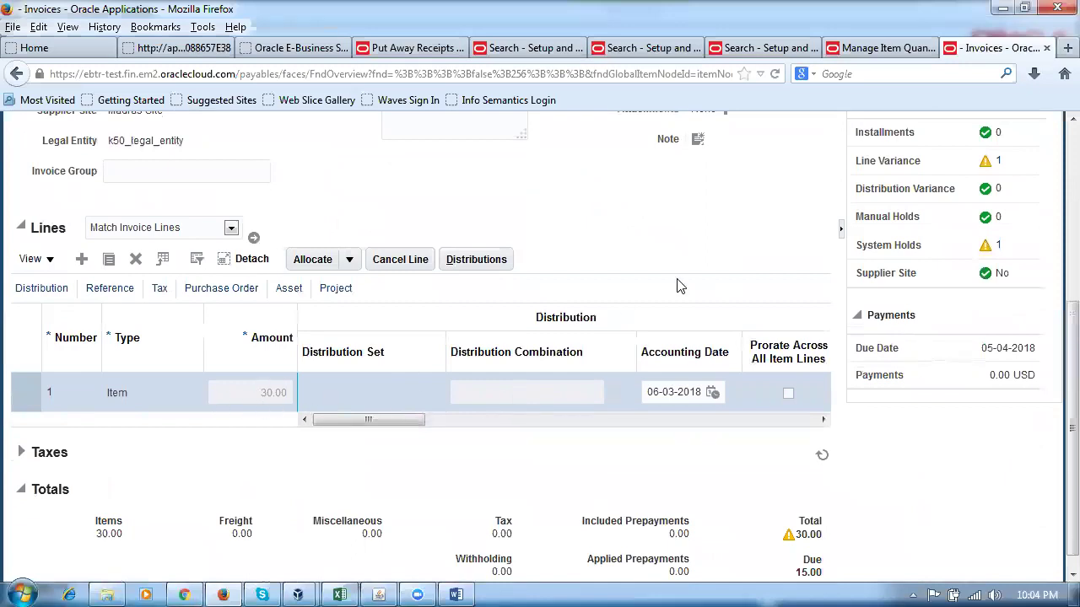
{"action": "scroll", "coordinate": [680, 285], "scroll_direction": "up", "scroll_amount": 5}
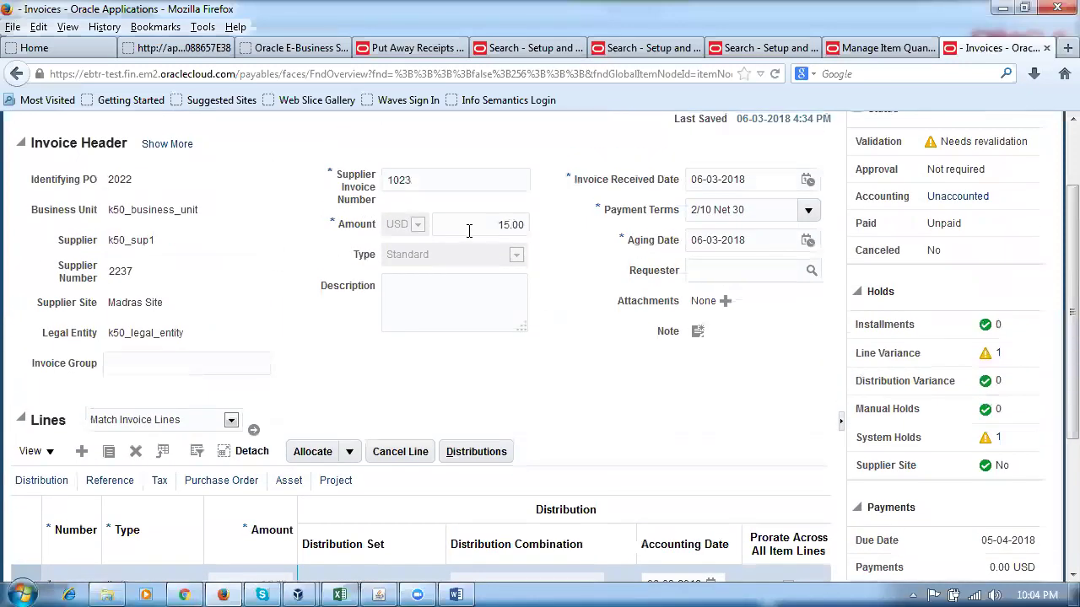
Change the invoice header amount to 30.00.
{"action": "left_click", "coordinate": [511, 226]}
{"action": "type", "text": "30"}
{"action": "key", "text": "Tab"}
{"action": "scroll", "coordinate": [726, 409], "scroll_direction": "up", "scroll_amount": 3}
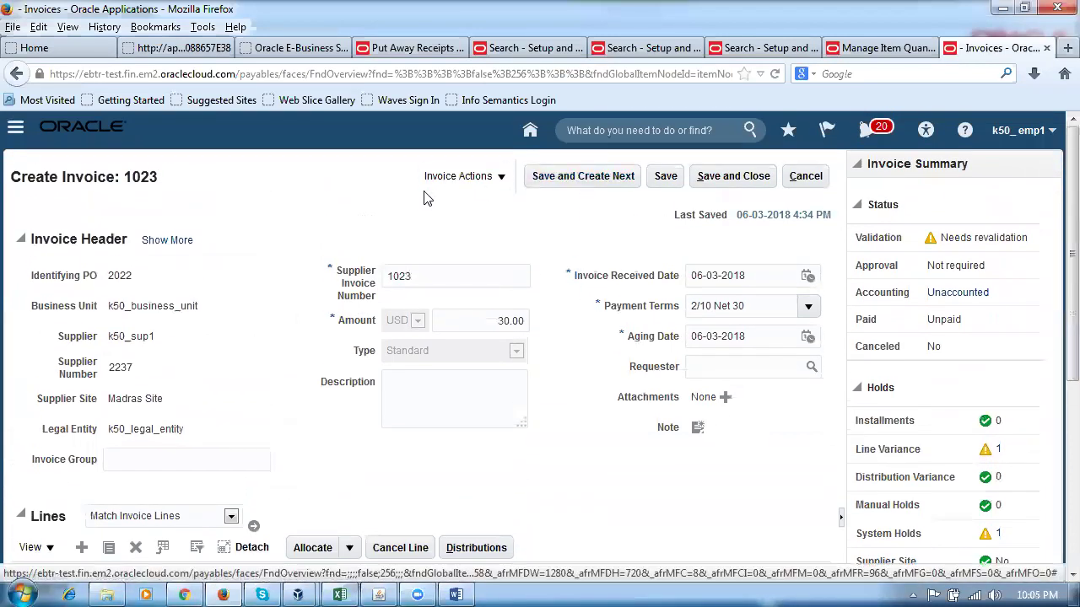
Revalidate the invoice and confirm it is Validated with zero holds.
{"action": "left_click", "coordinate": [441, 179]}
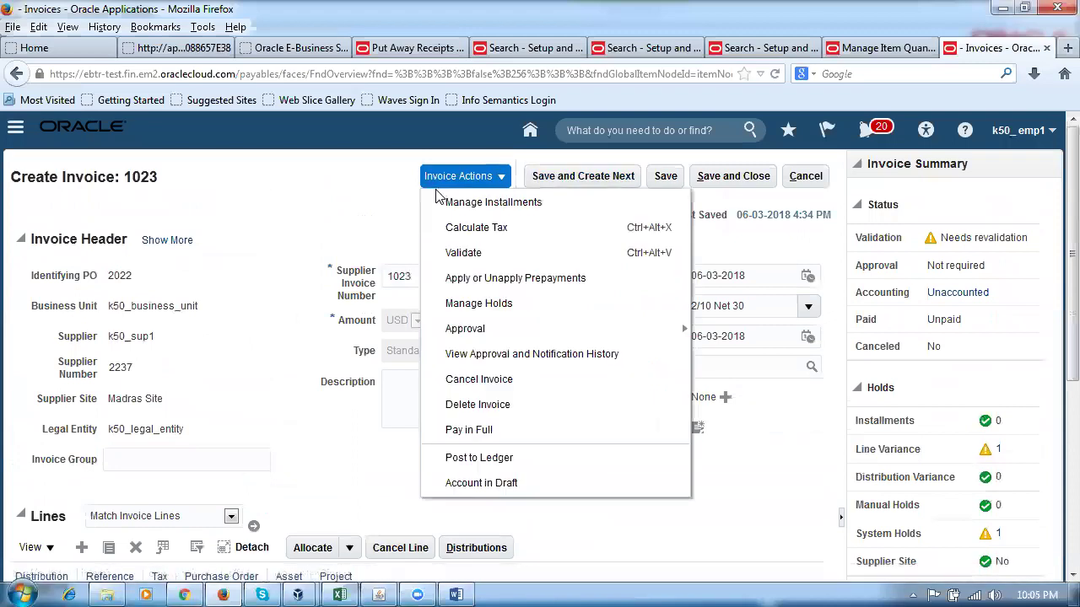
{"action": "left_click", "coordinate": [475, 255]}
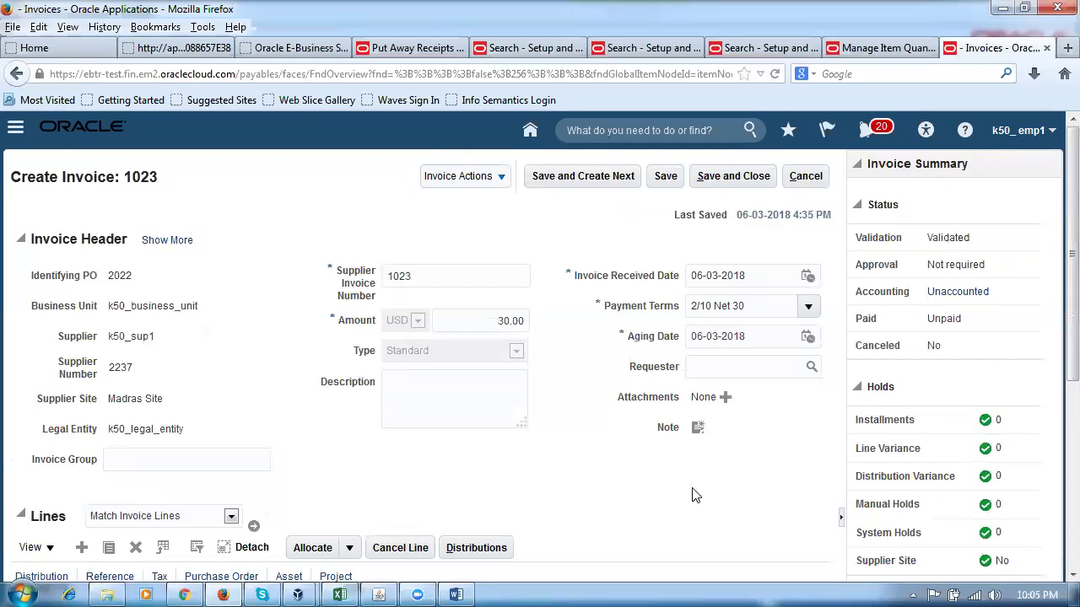
{"action": "scroll", "coordinate": [688, 502], "scroll_direction": "down", "scroll_amount": 2}
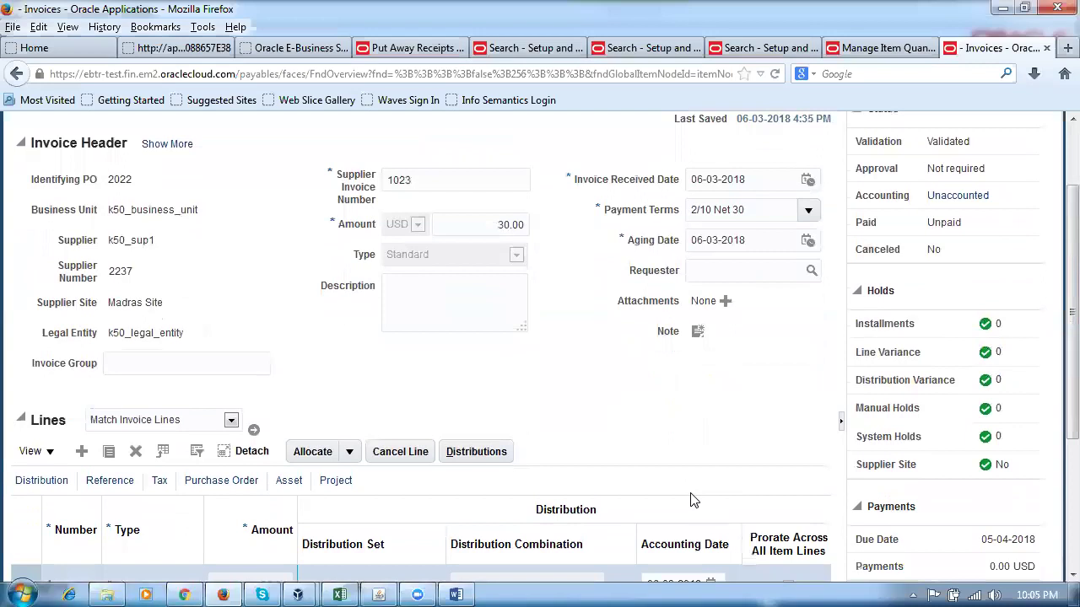